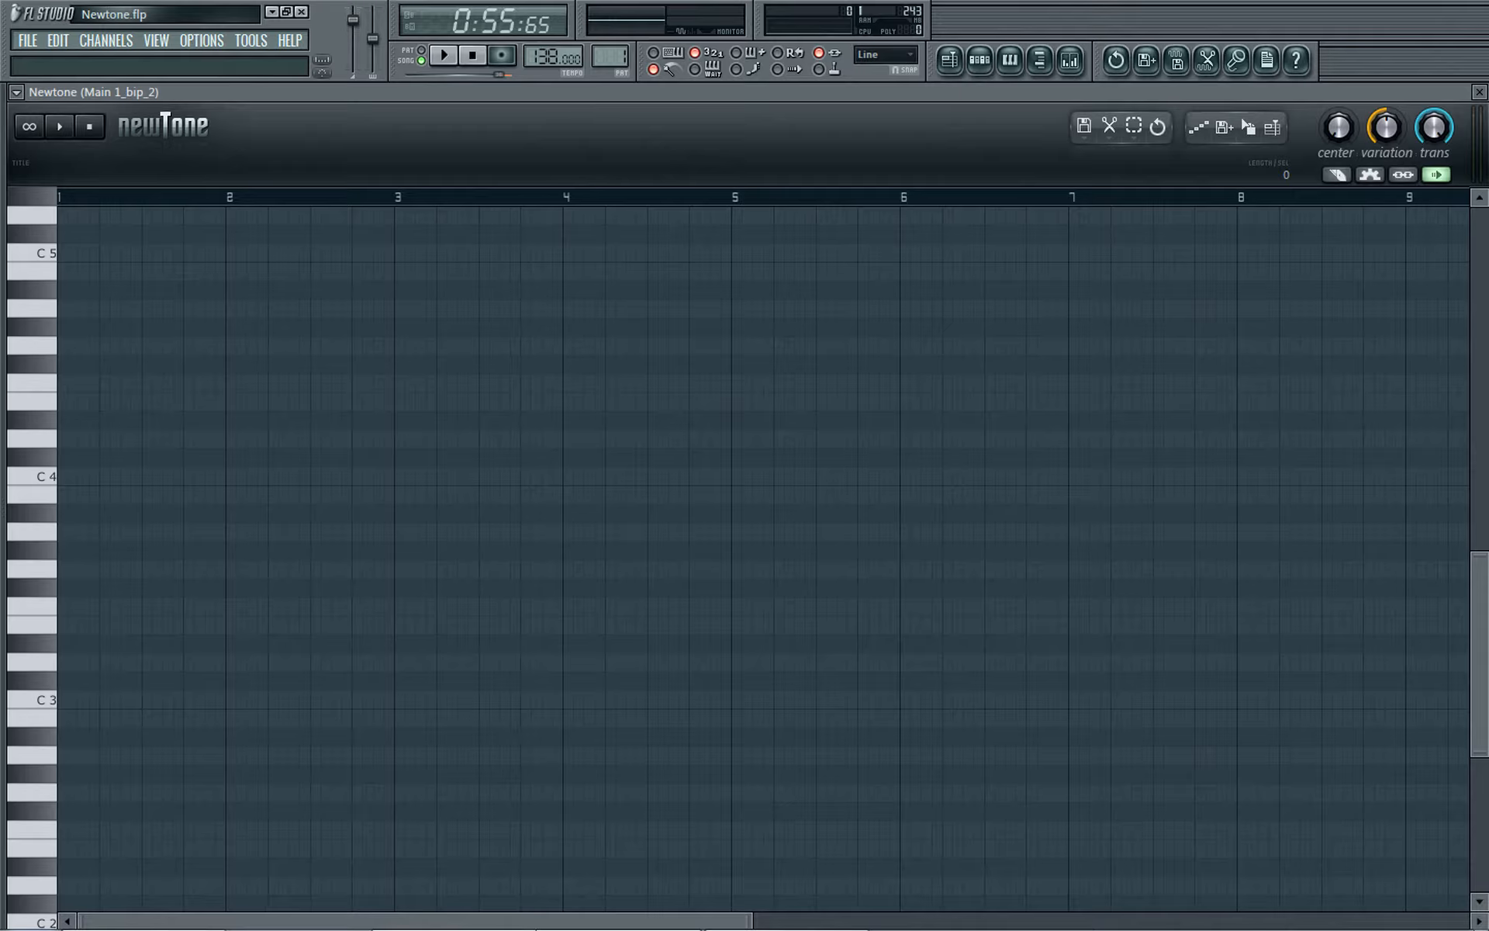
# Step: Load the Main 1_bip.wav sample into Newtone for pitch analysis
pyautogui.moveTo(1209, 431); pyautogui.dragTo(681, 440)
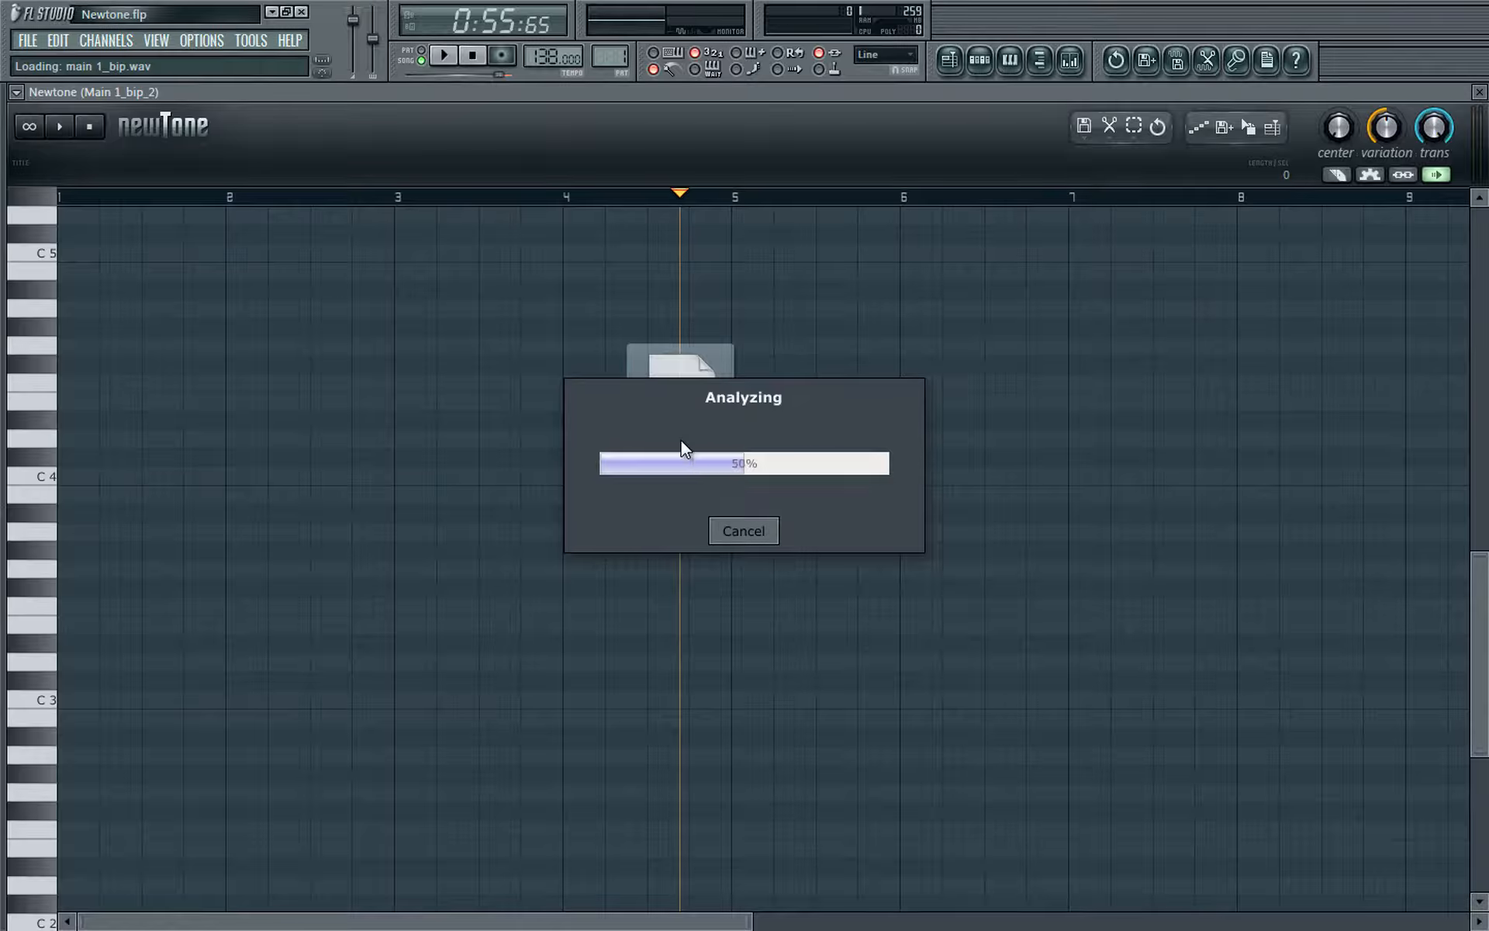
pyautogui.scroll(4, 681, 439)
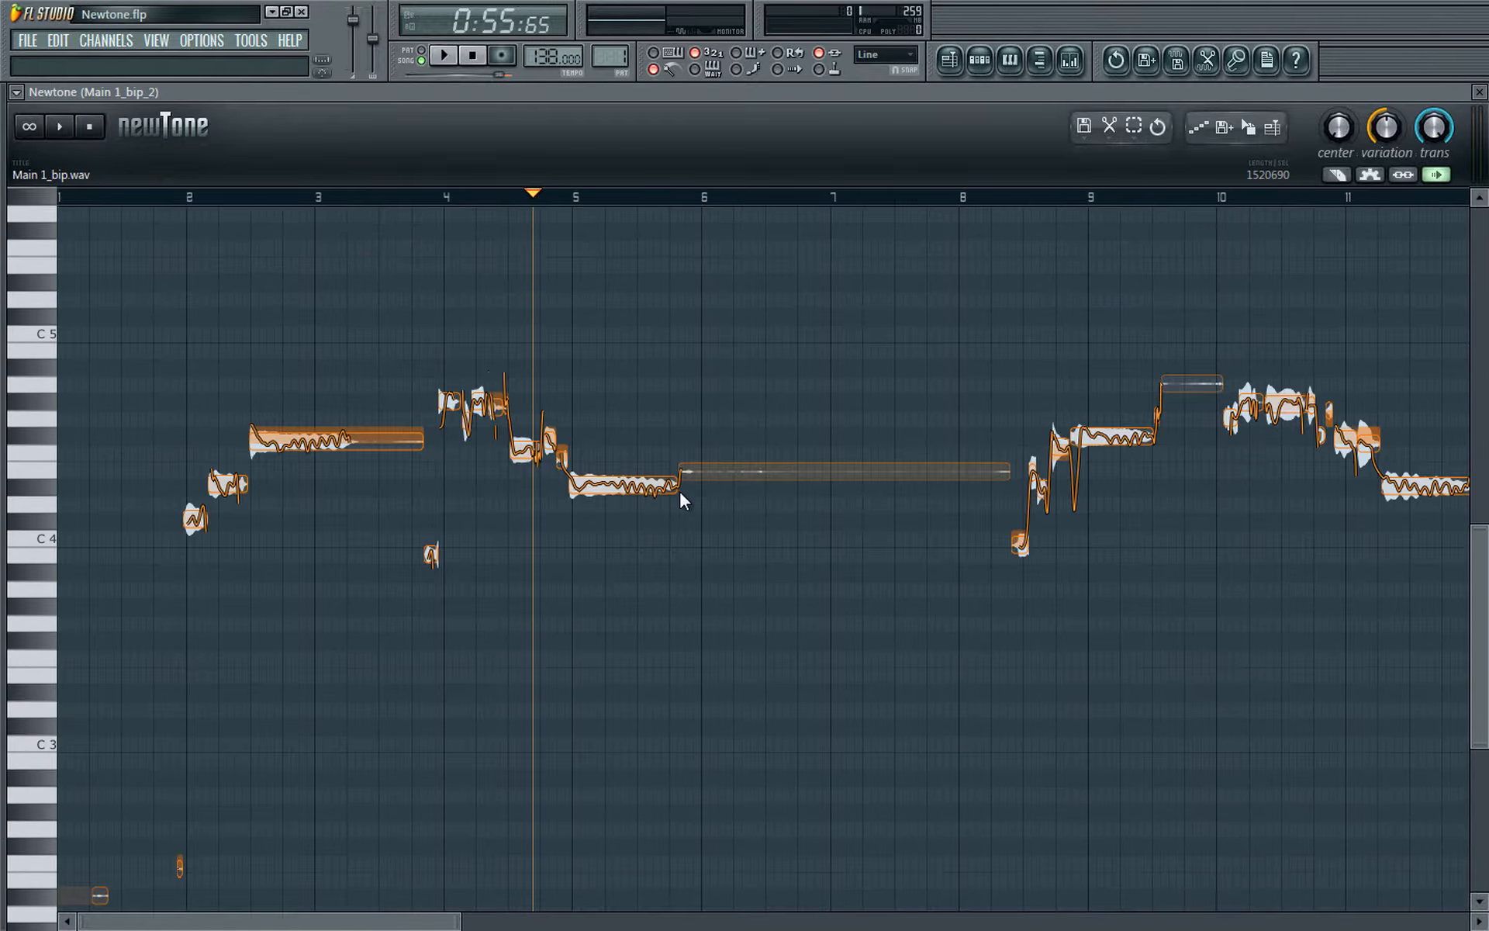
pyautogui.scroll(-3, 680, 490)
pyautogui.scroll(2, 673, 487)
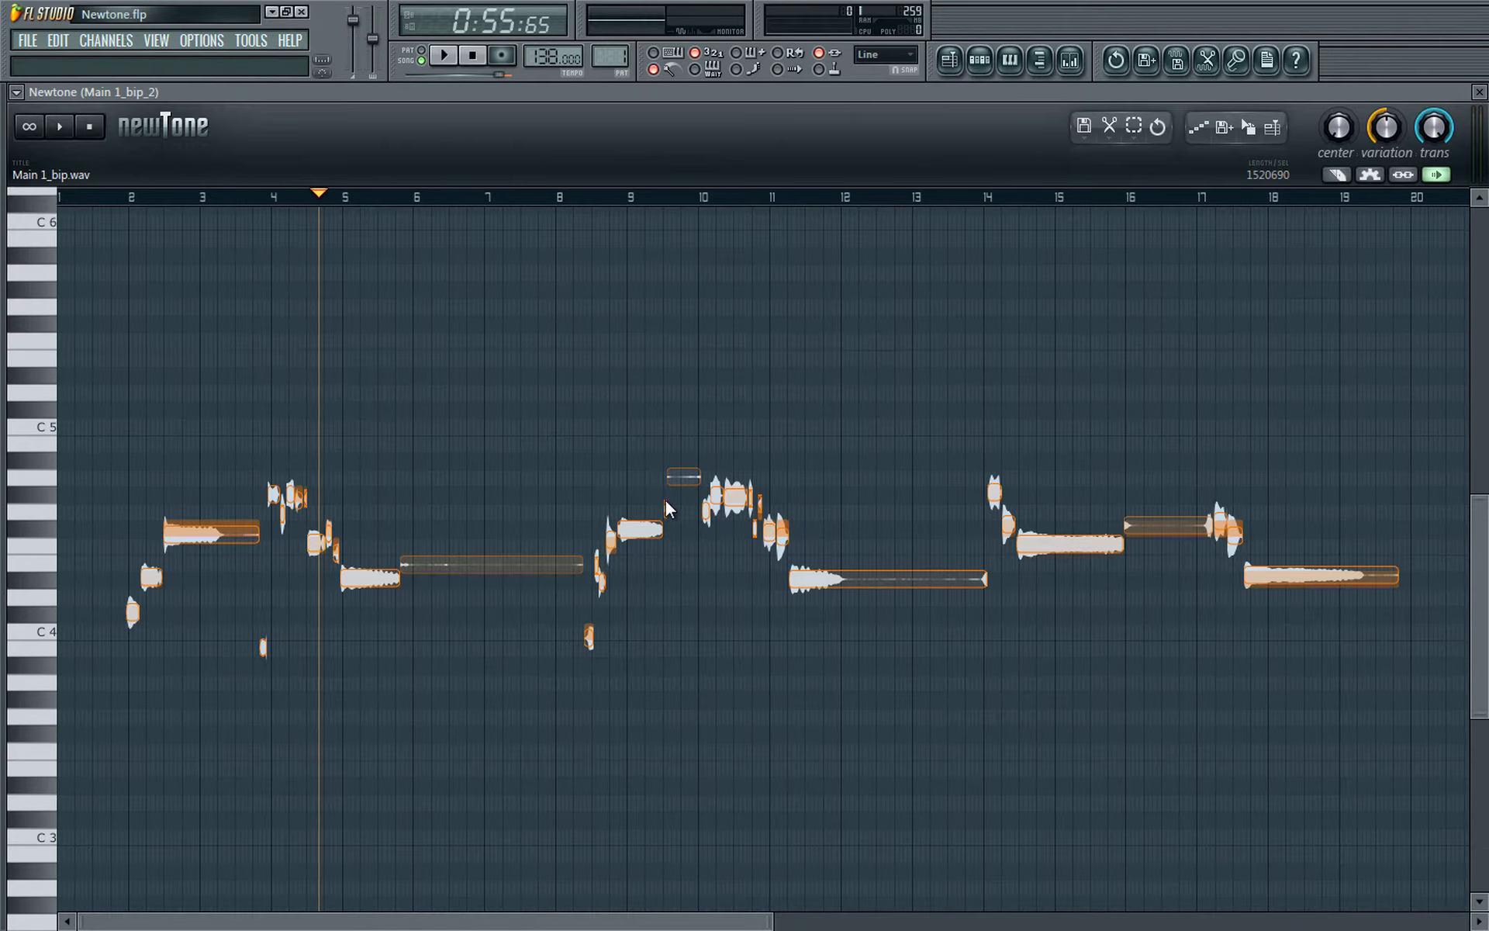
# Step: Audition the long note around bar 3, try a different global variation amount, and reset it
pyautogui.moveTo(213, 570); pyautogui.dragTo(424, 690)
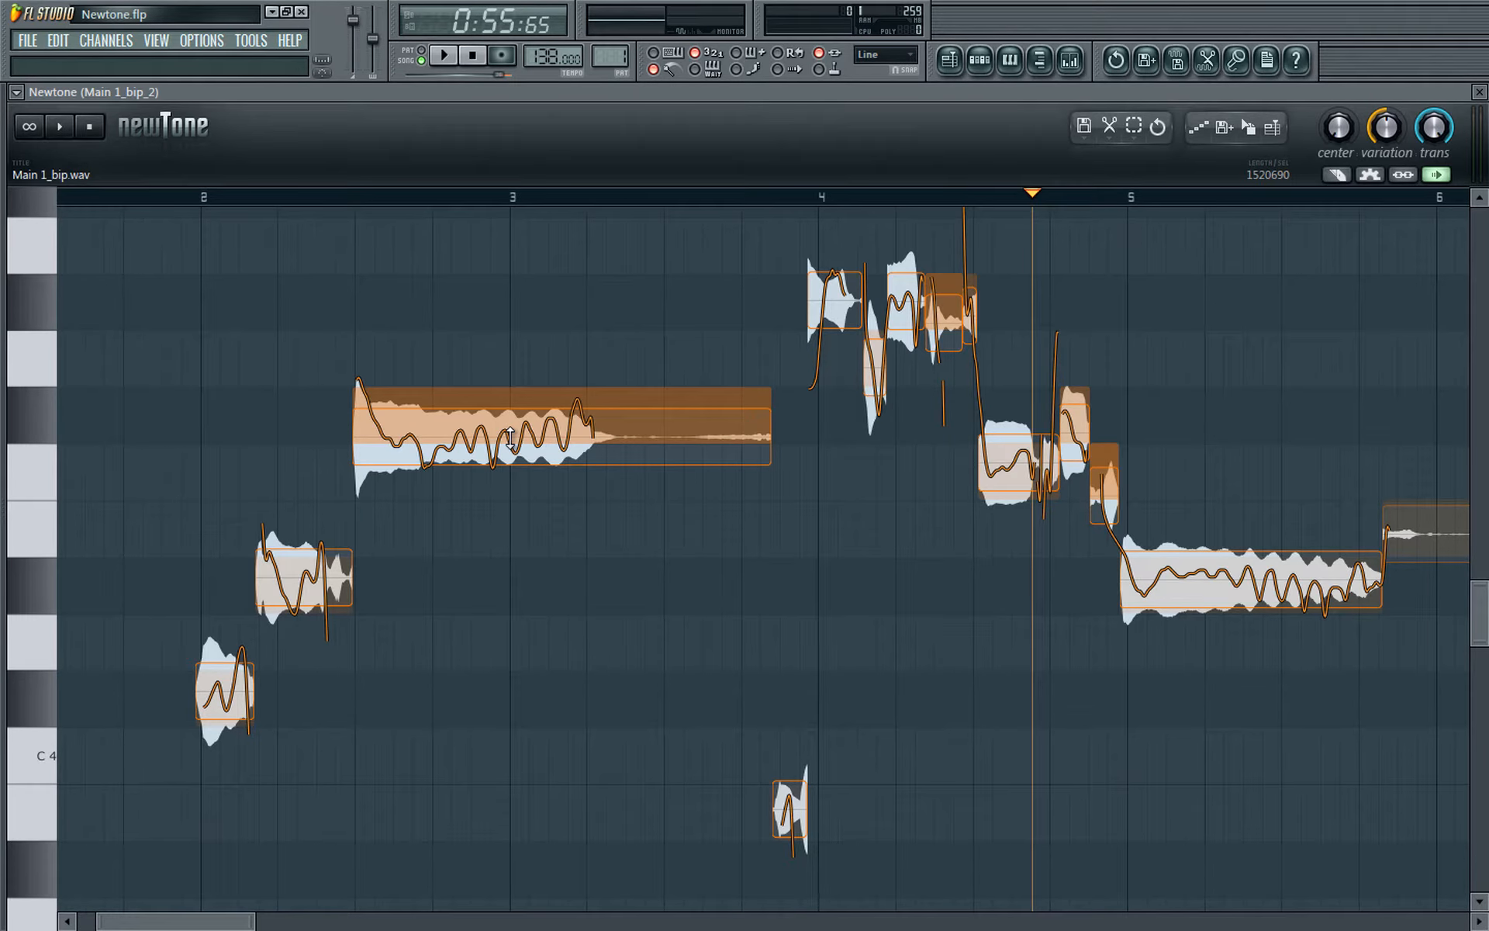
pyautogui.moveTo(506, 445)
pyautogui.mouseDown()
pyautogui.moveTo(519, 479)
pyautogui.moveTo(520, 436)
pyautogui.mouseUp()
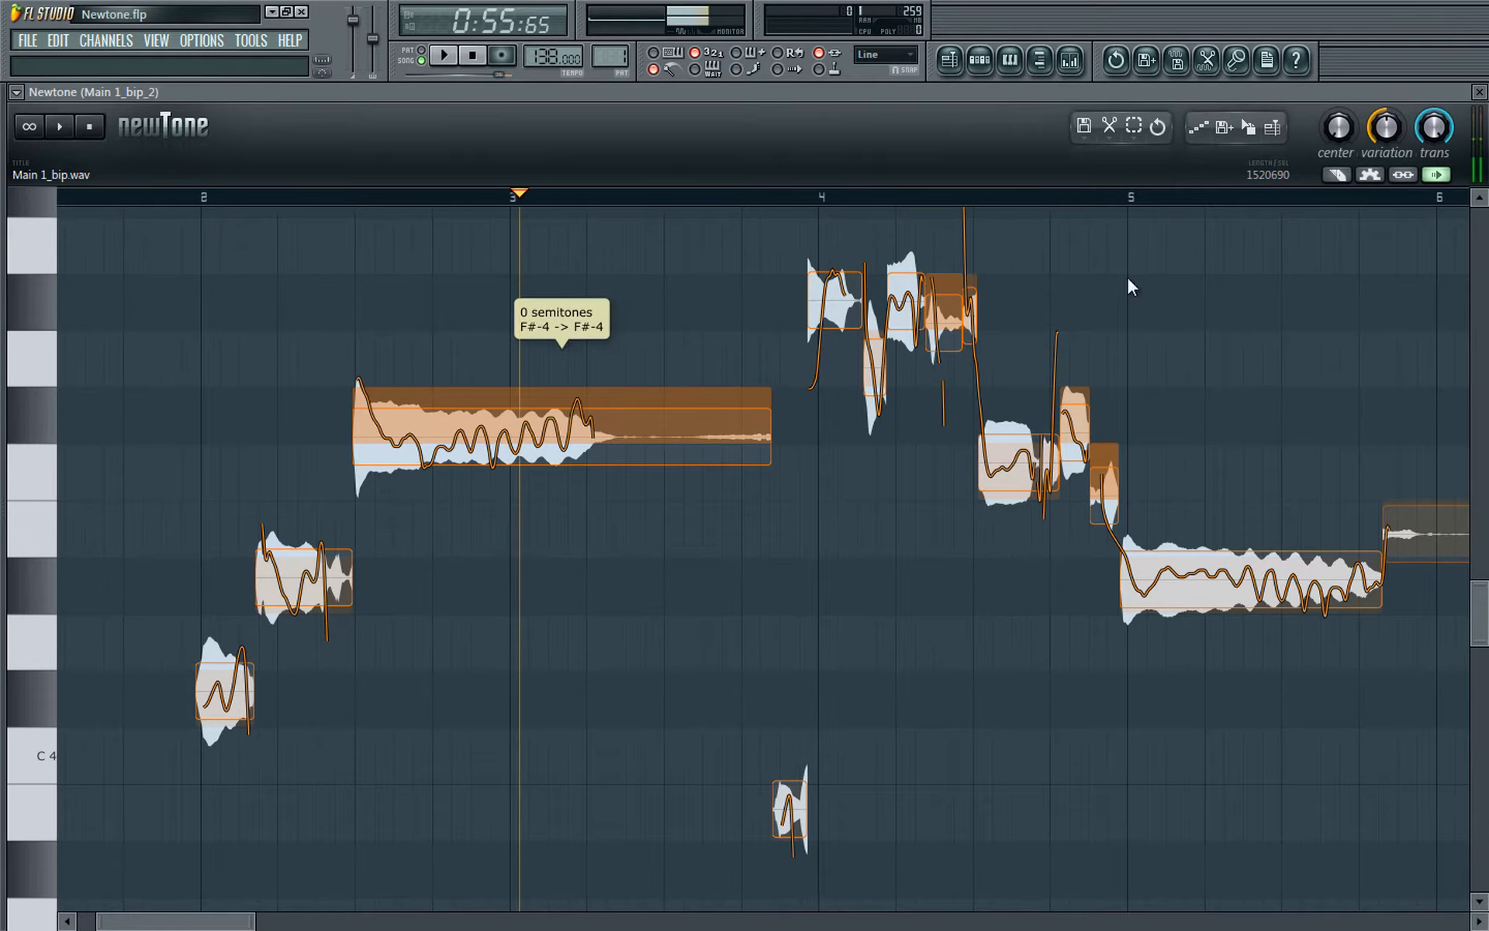
pyautogui.moveTo(1385, 129)
pyautogui.mouseDown()
pyautogui.moveTo(1374, 262)
pyautogui.moveTo(1370, 140)
pyautogui.moveTo(1227, 706)
pyautogui.moveTo(1238, 39)
pyautogui.mouseUp()
pyautogui.click(1369, 139)
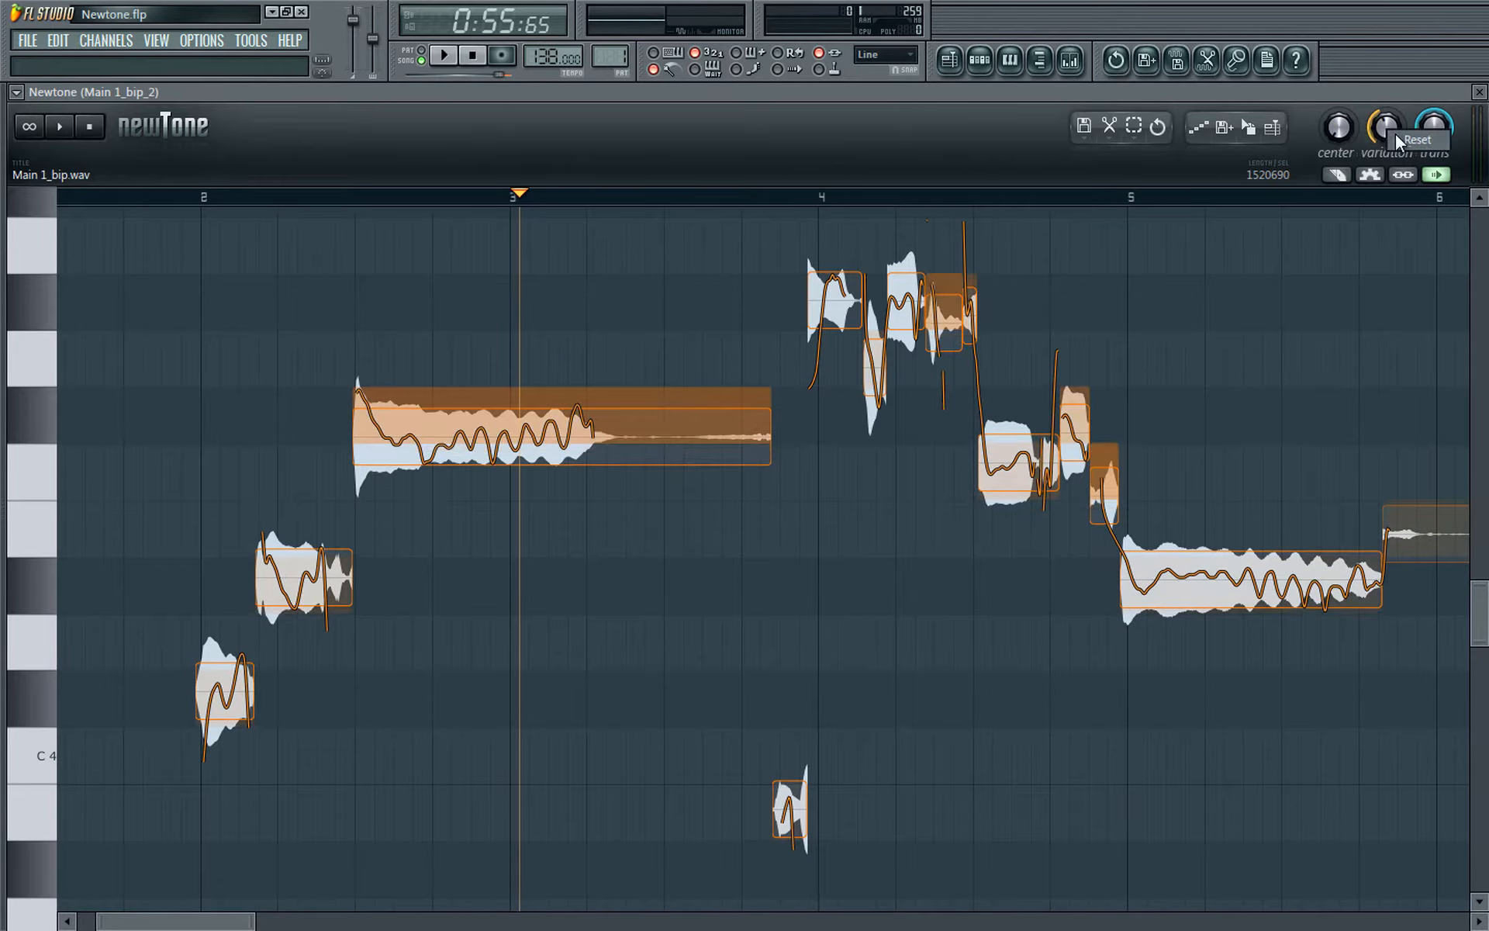
pyautogui.click(1083, 126)
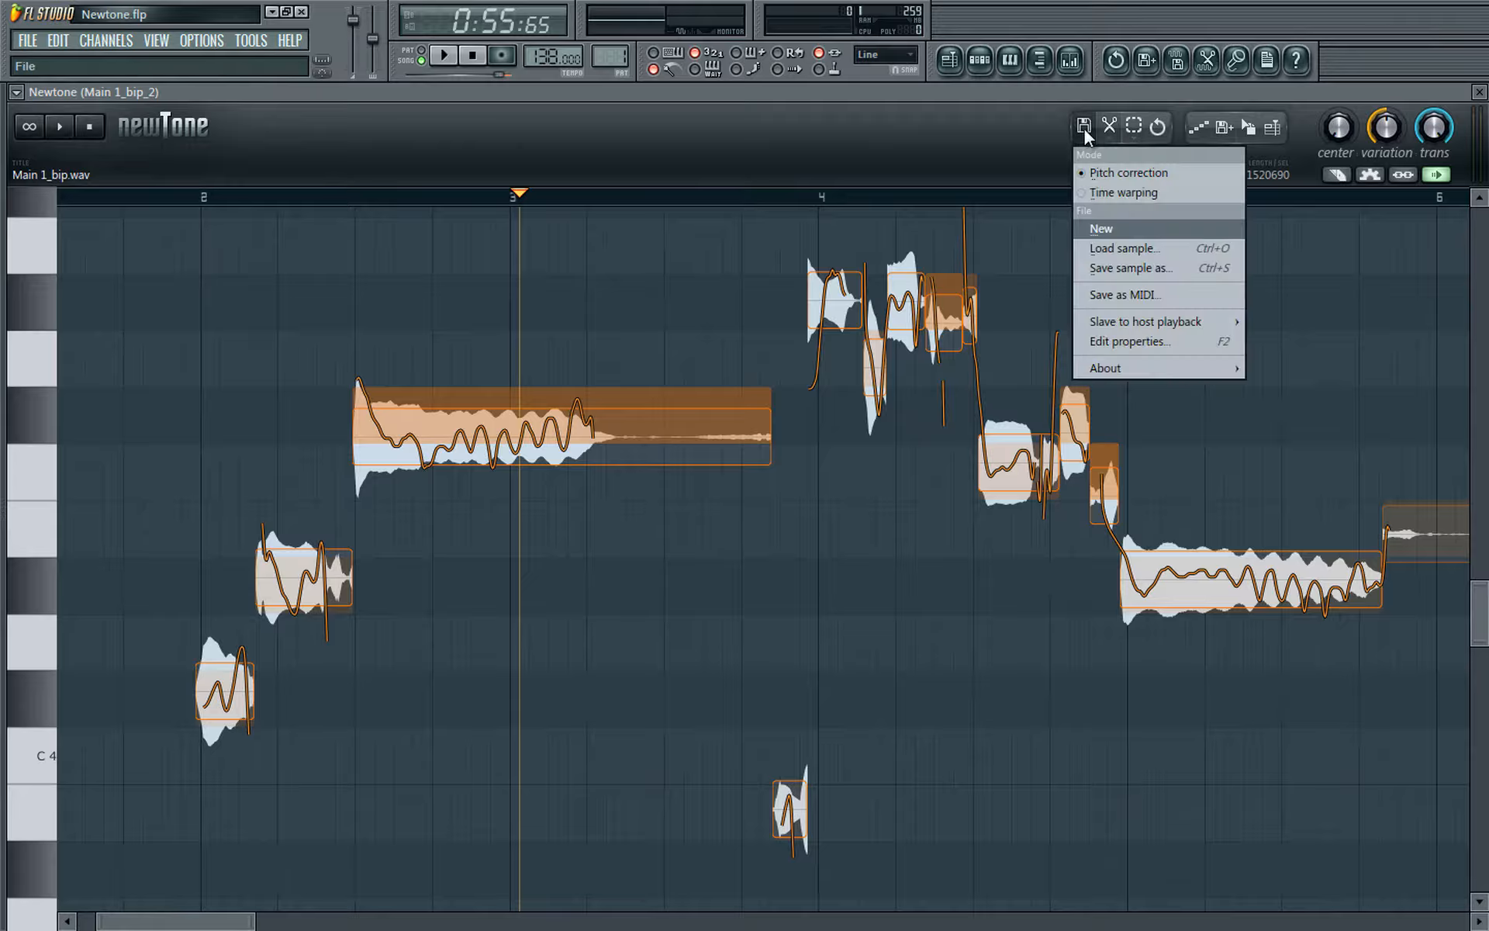
pyautogui.click(1109, 126)
pyautogui.click(1109, 125)
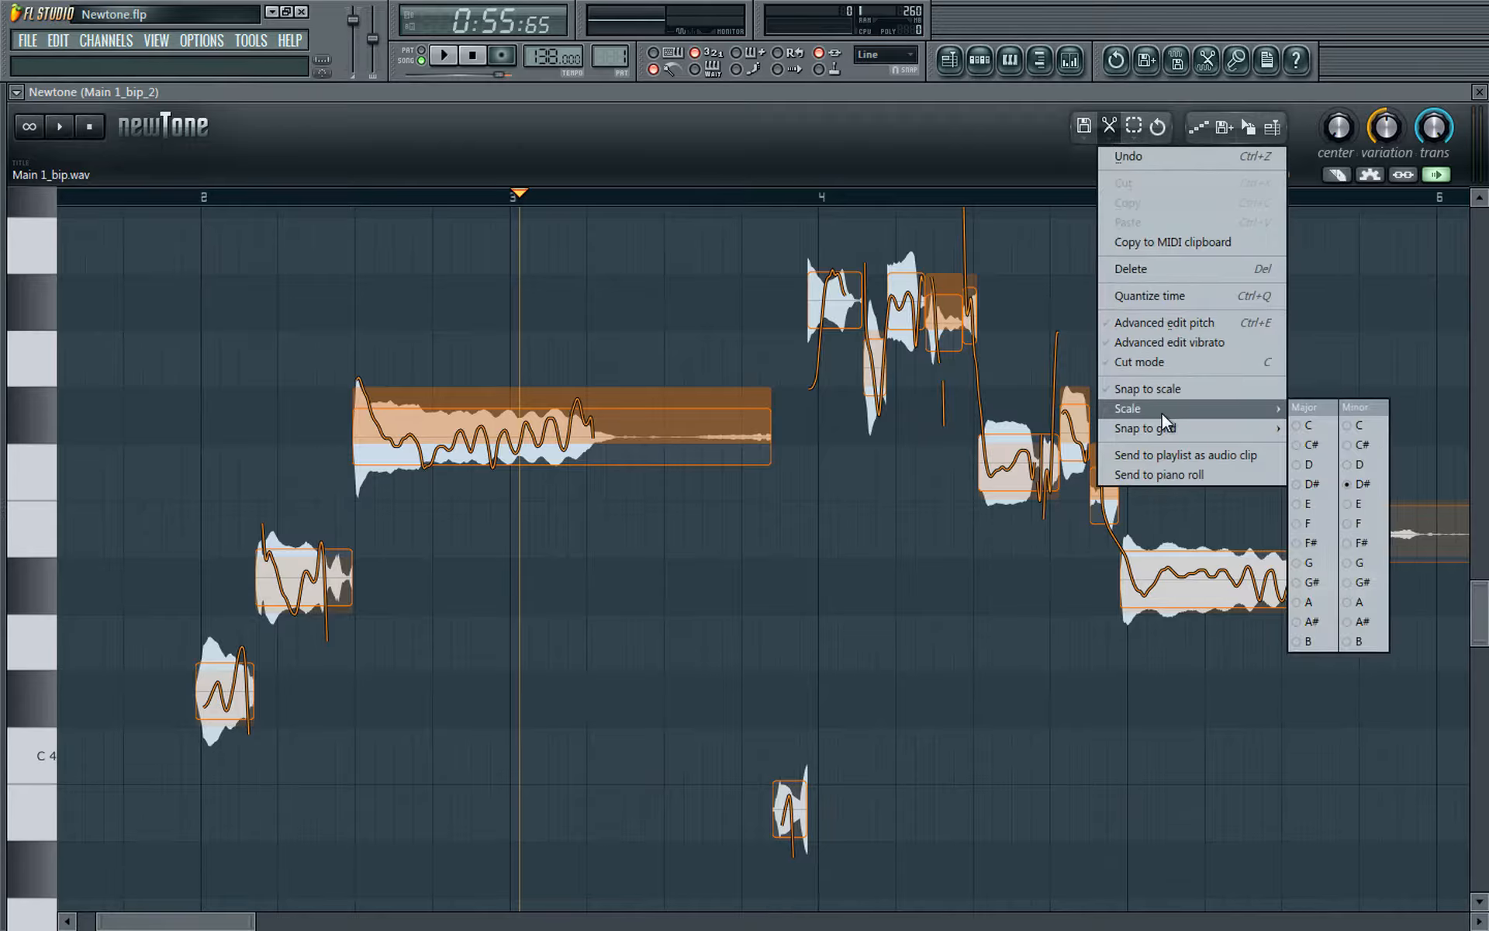
pyautogui.moveTo(1166, 431)
pyautogui.click(1007, 135)
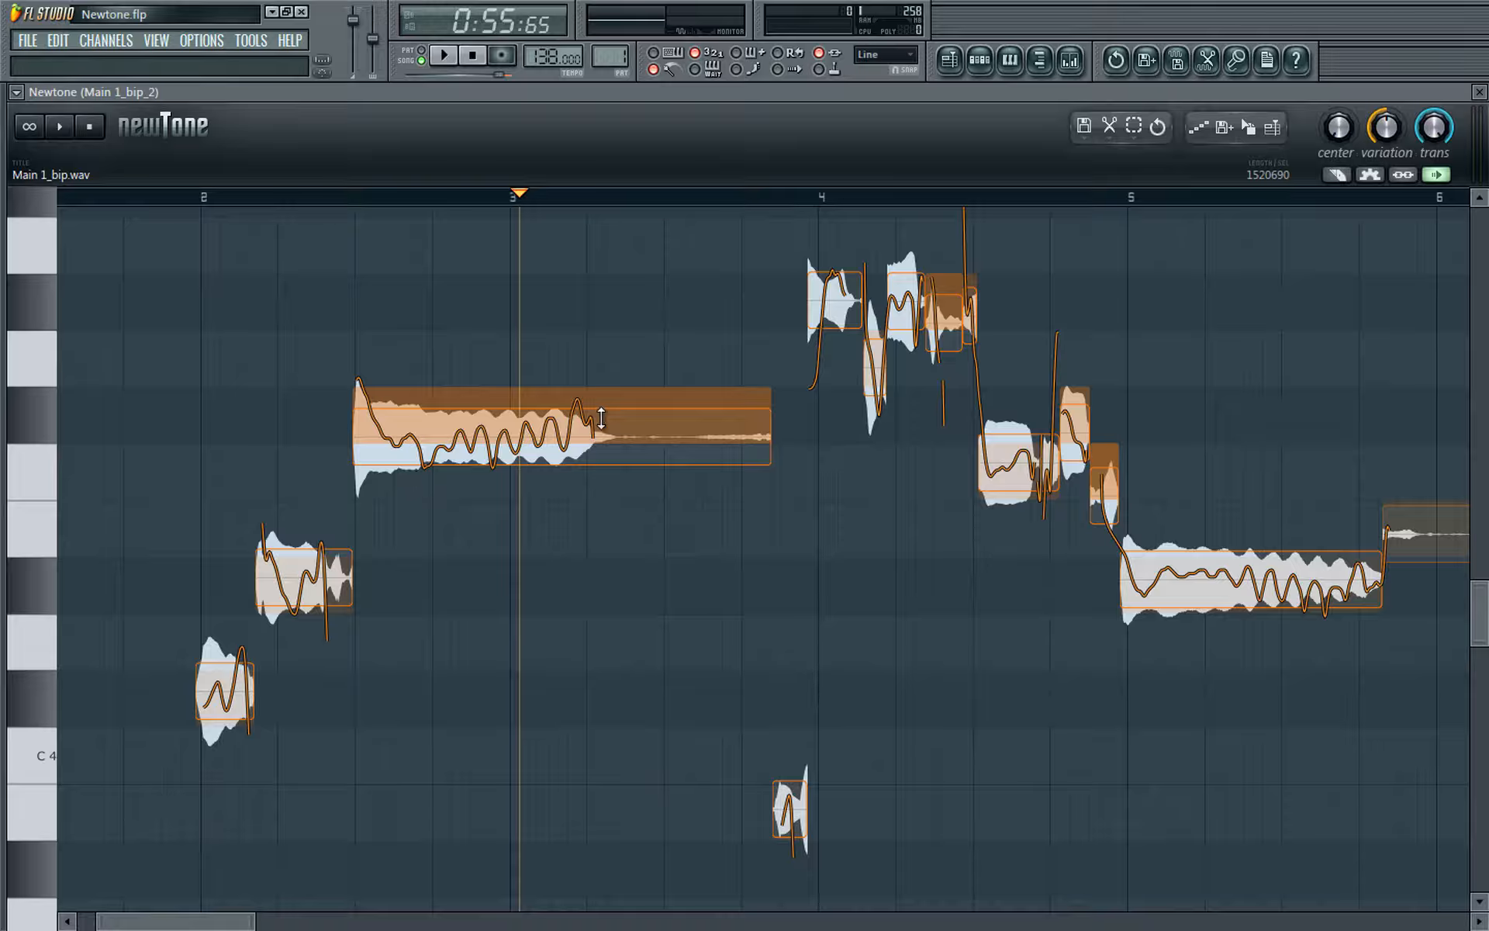
# Step: Examine the detected notes and pitch curves across the recording, especially the phrase between bars 2 and 6
pyautogui.moveTo(927, 511); pyautogui.dragTo(799, 464)
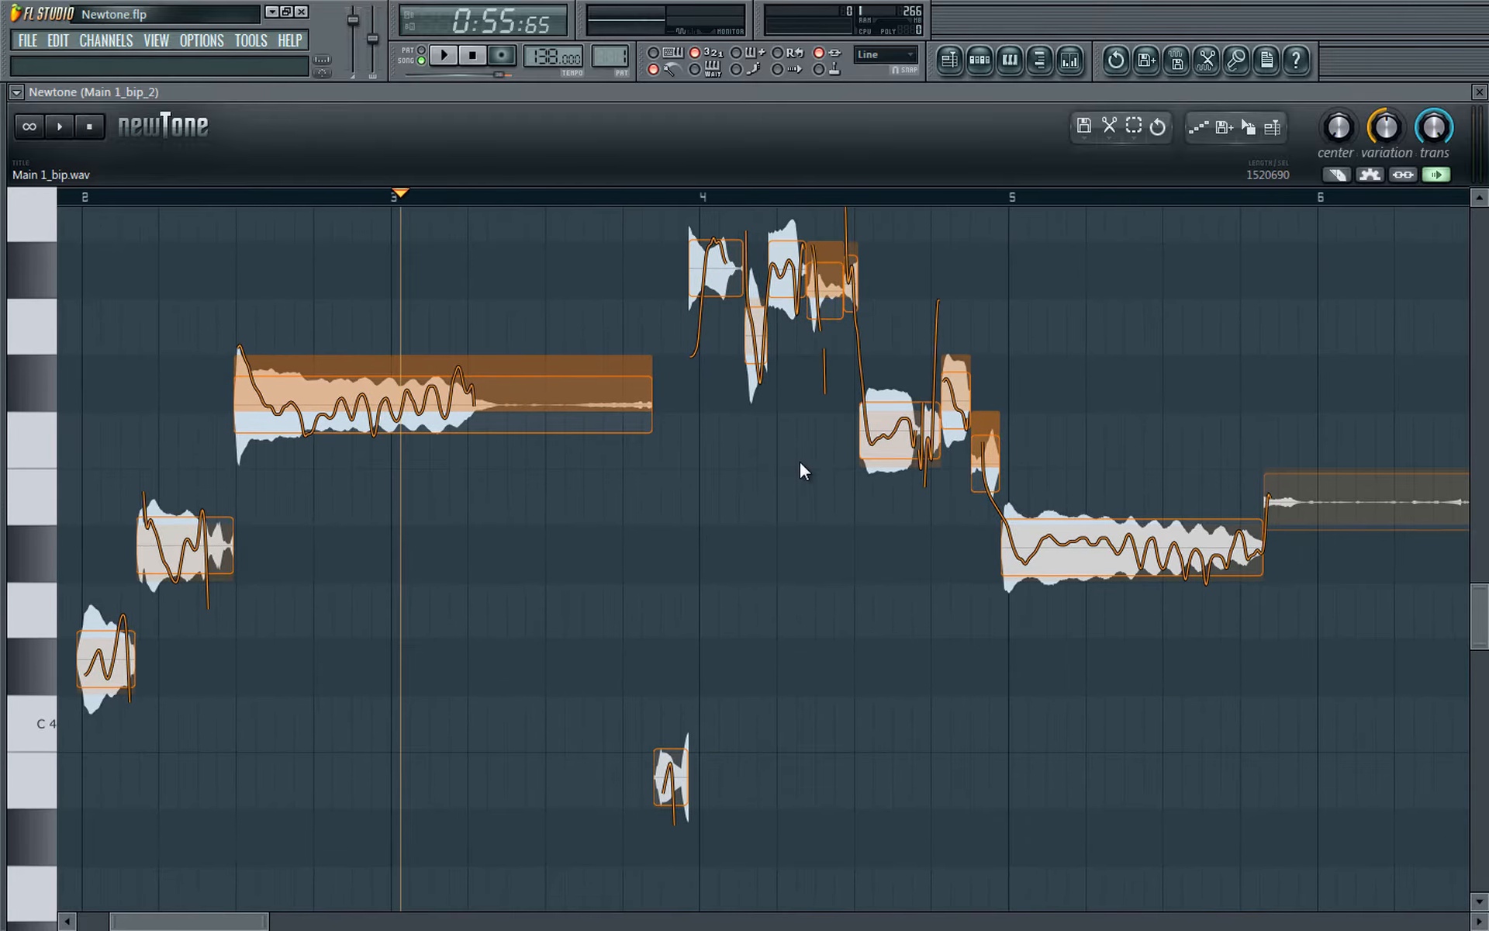
pyautogui.scroll(-2, 800, 464)
pyautogui.scroll(2, 799, 459)
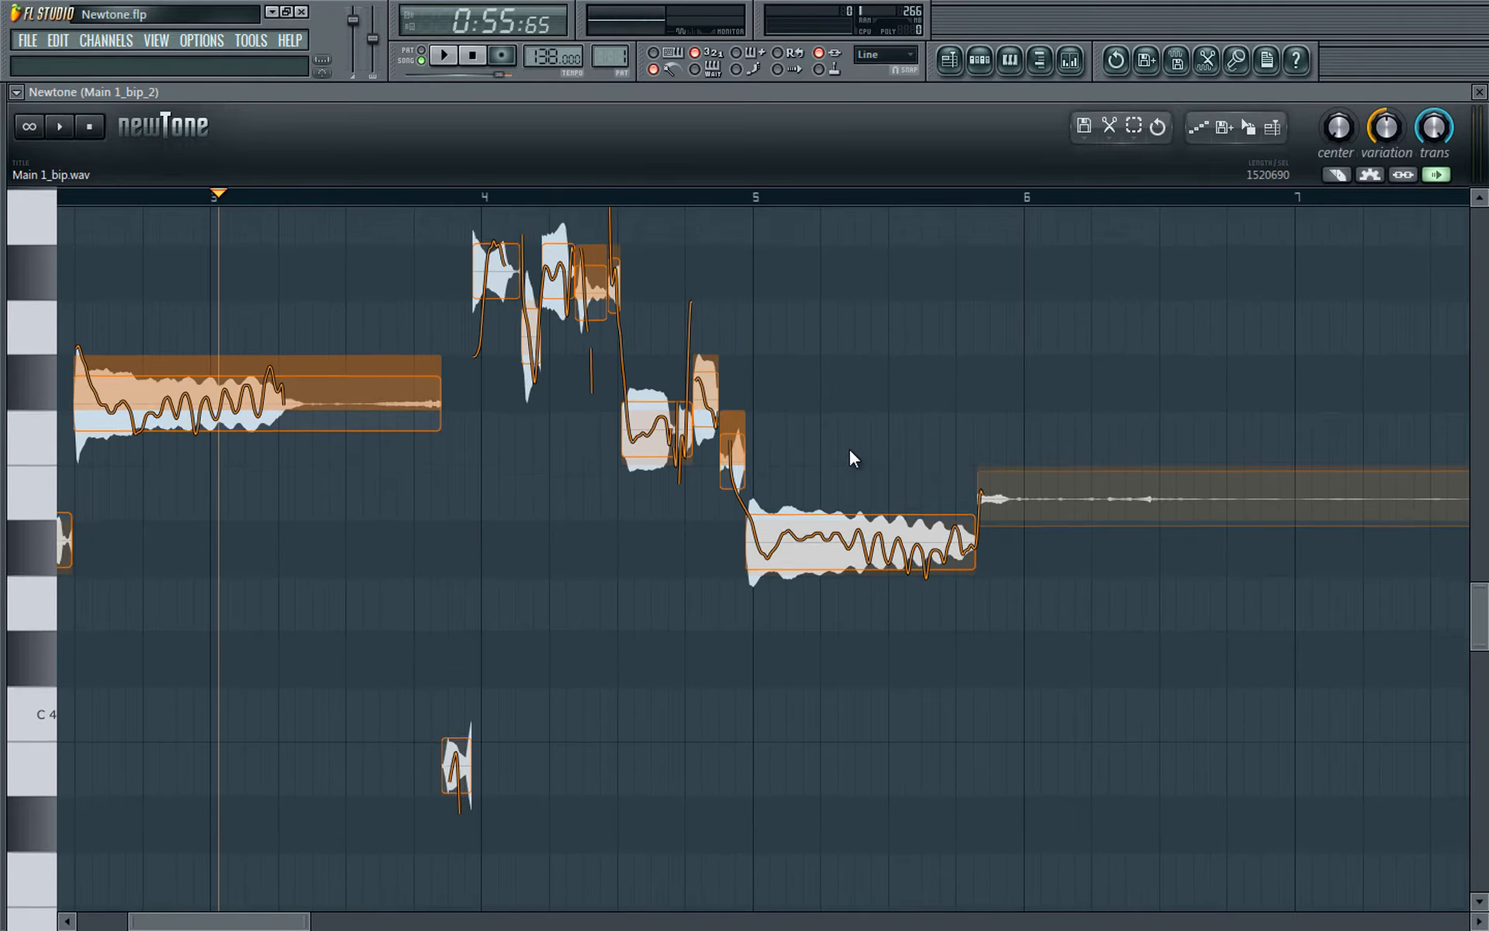
pyautogui.scroll(-1, 848, 447)
pyautogui.scroll(-1, 849, 452)
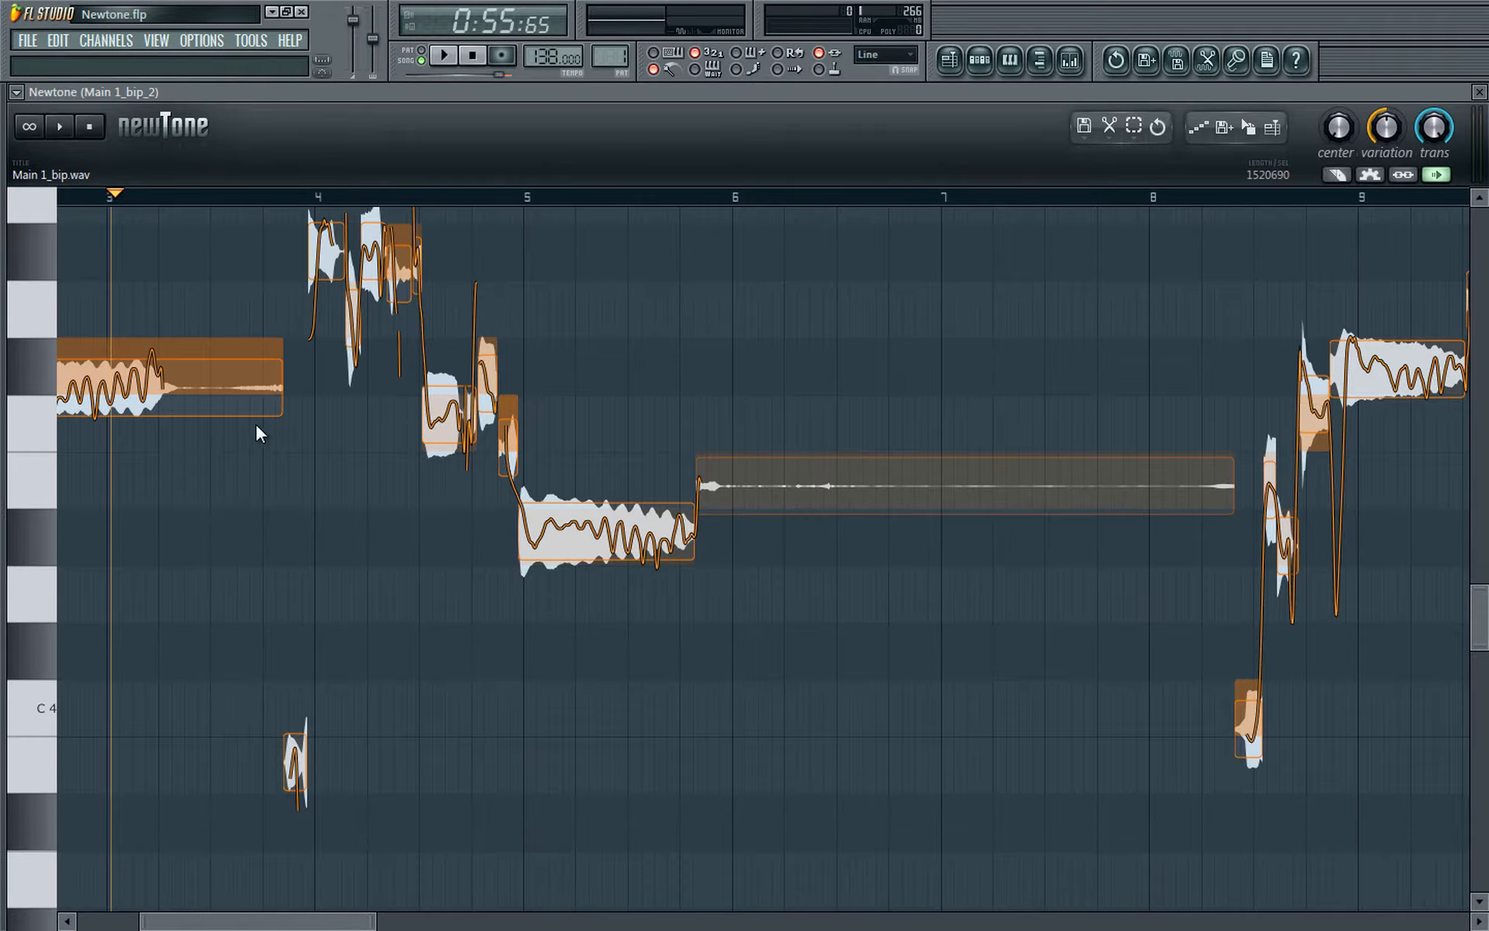
pyautogui.moveTo(322, 431); pyautogui.dragTo(812, 546)
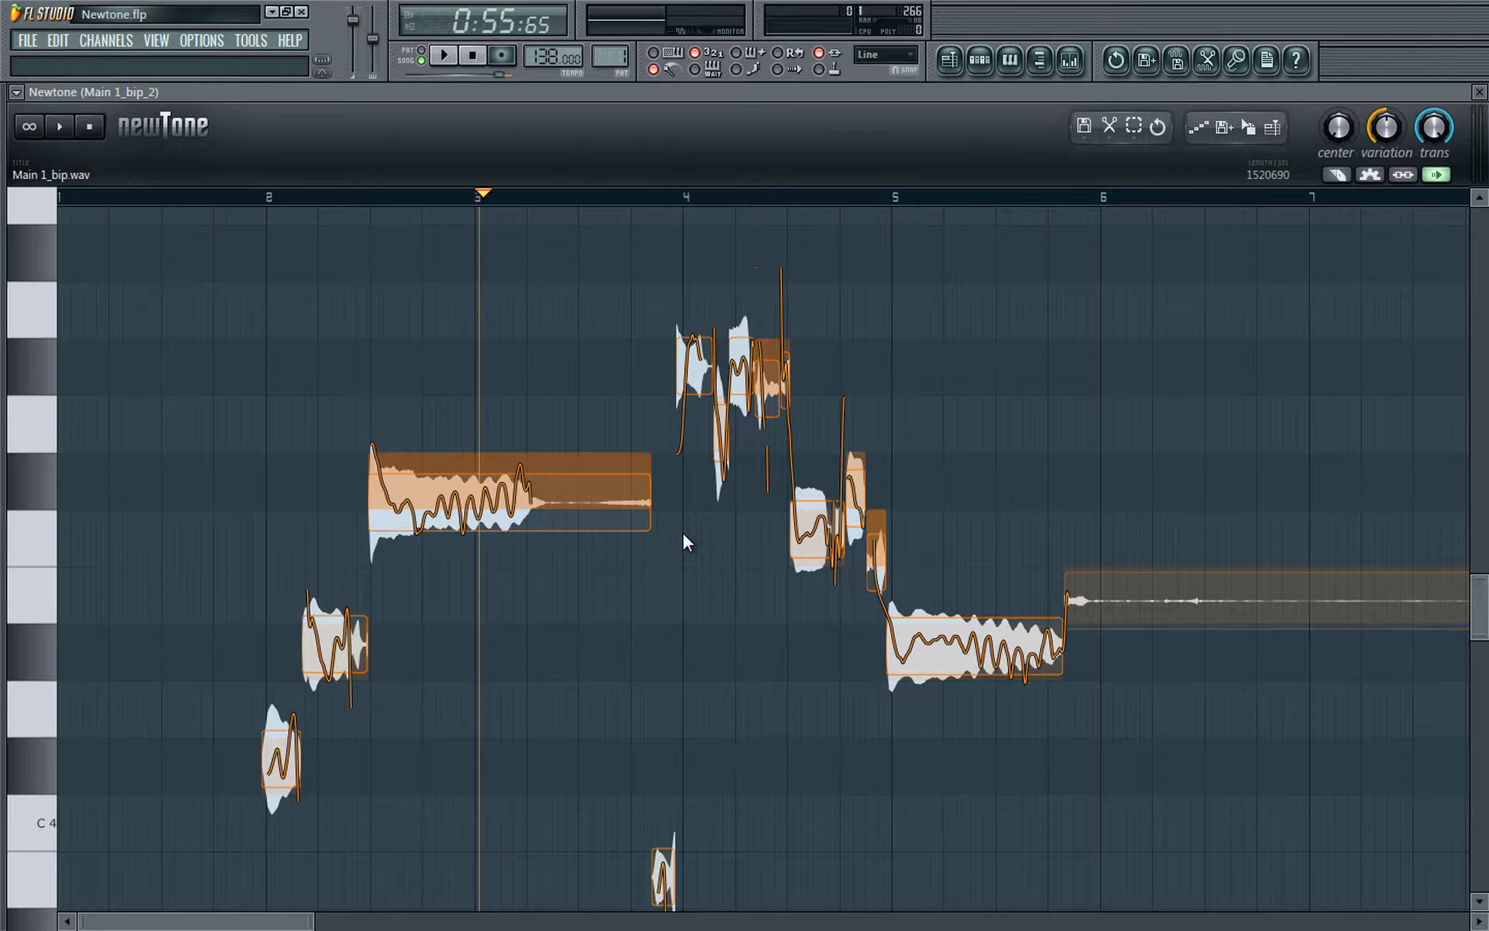
pyautogui.scroll(-8, 686, 519)
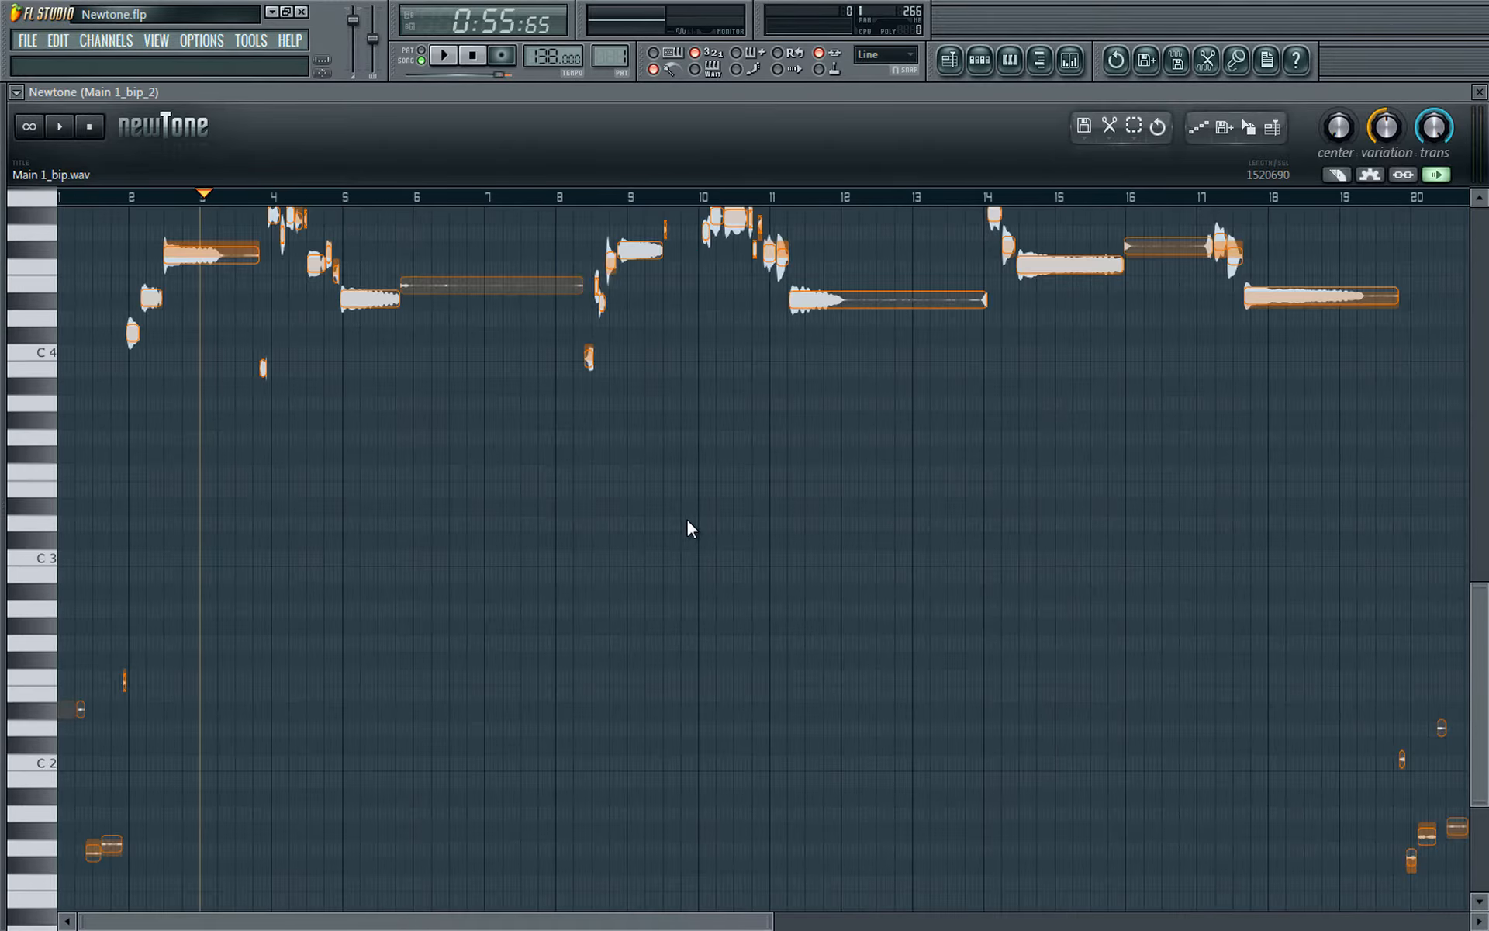
pyautogui.scroll(2, 687, 519)
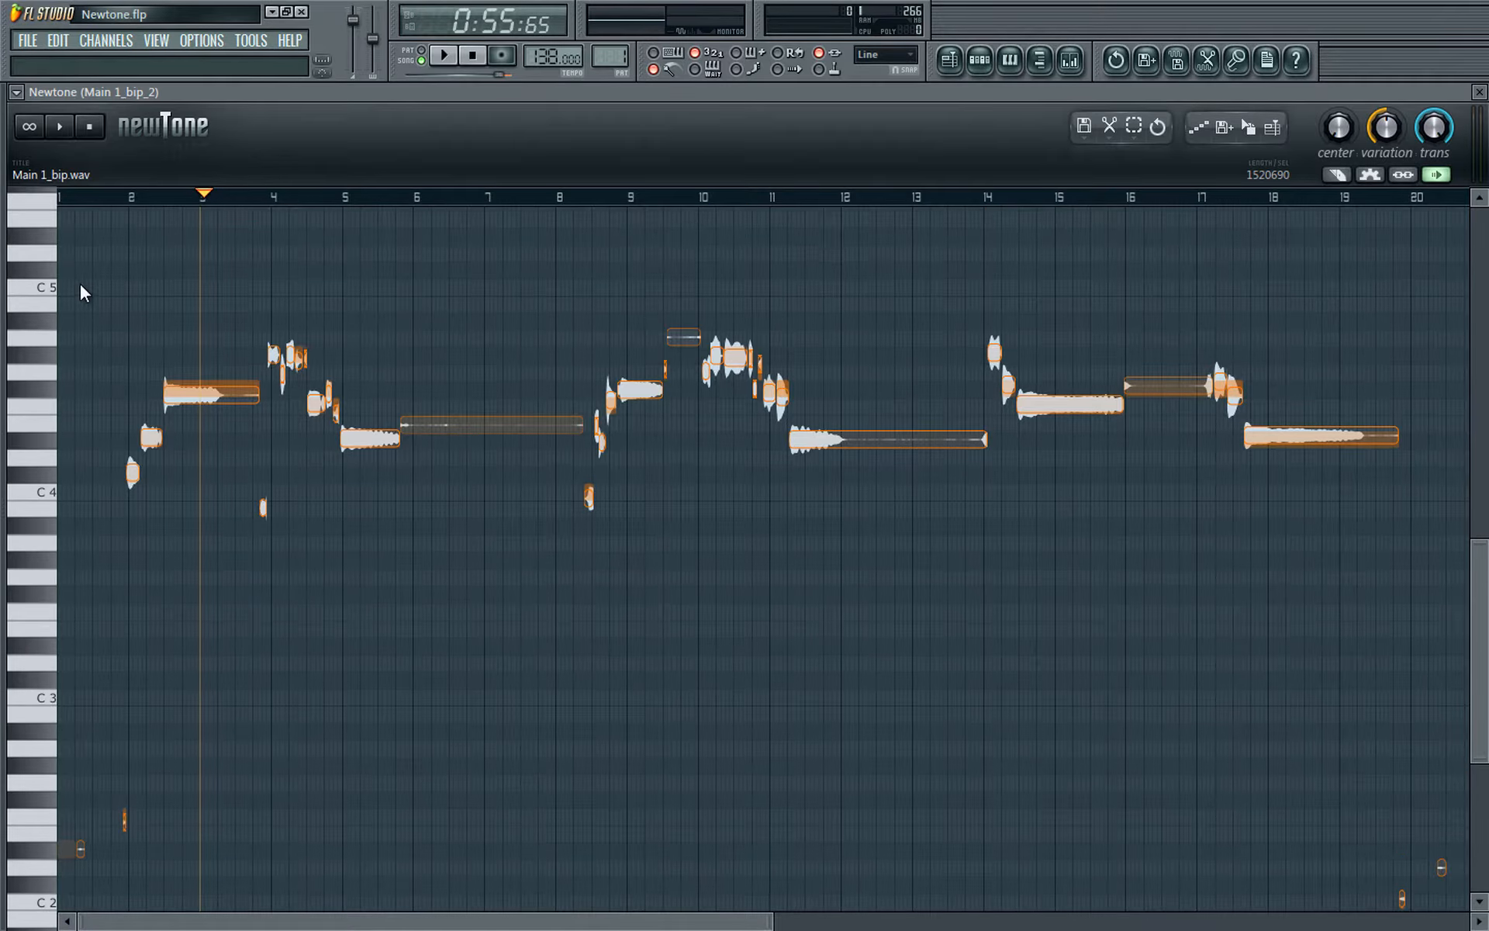
pyautogui.moveTo(80, 286); pyautogui.dragTo(497, 581)
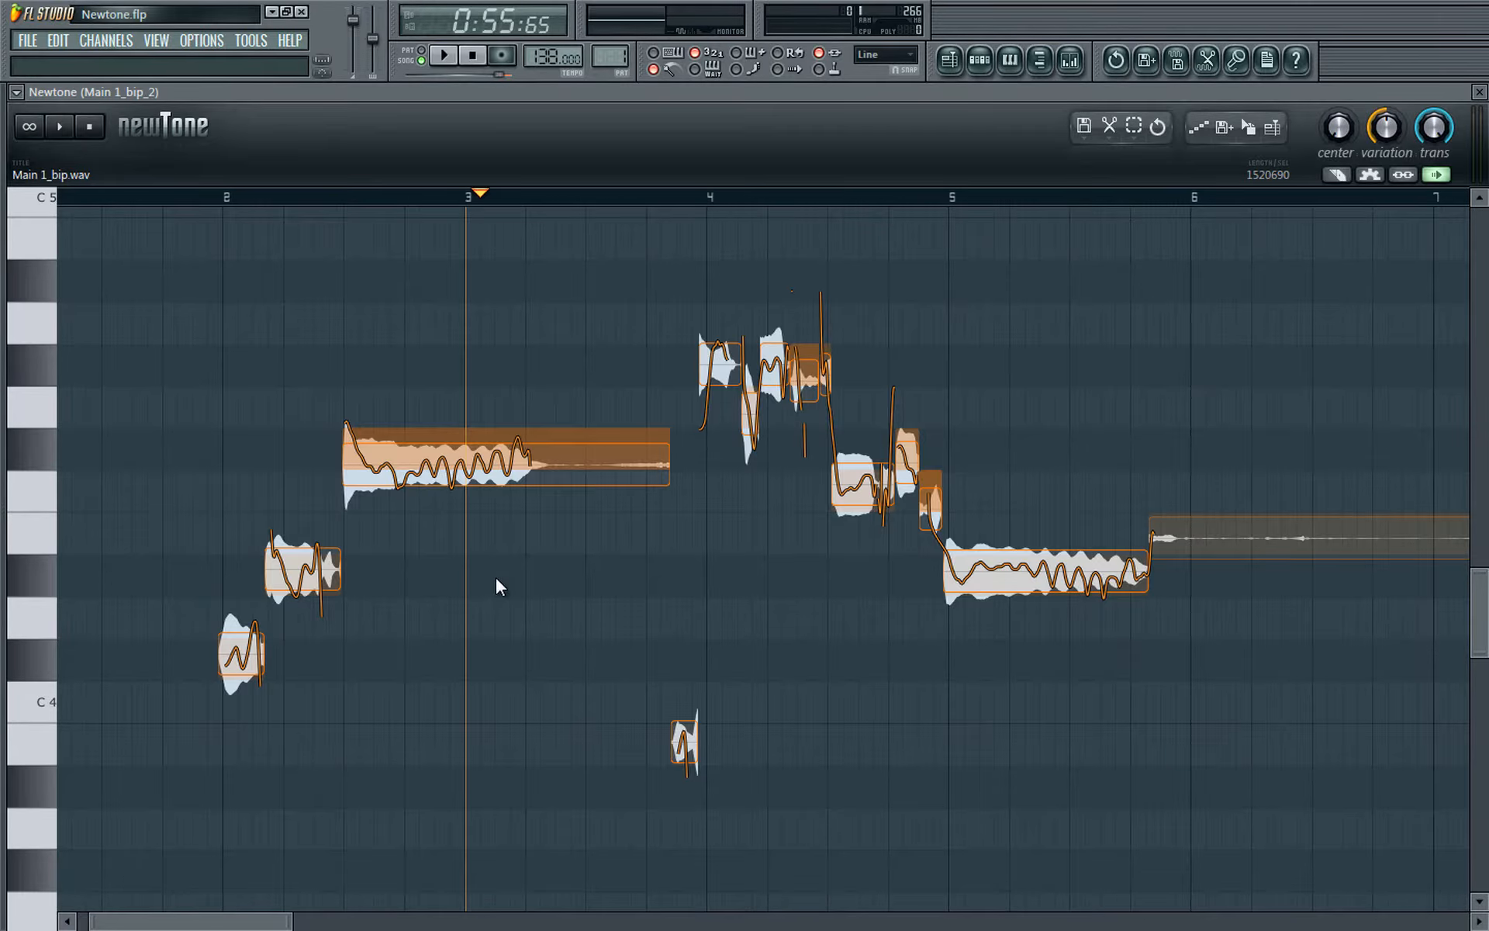
pyautogui.keyDown('ctrl'); pyautogui.rightClick(497, 578); pyautogui.keyUp('ctrl')
# Step: Try retuning the long note around bar 3 by moving it down to F-4 and back up to F#-4
pyautogui.moveTo(123, 226); pyautogui.dragTo(453, 567)
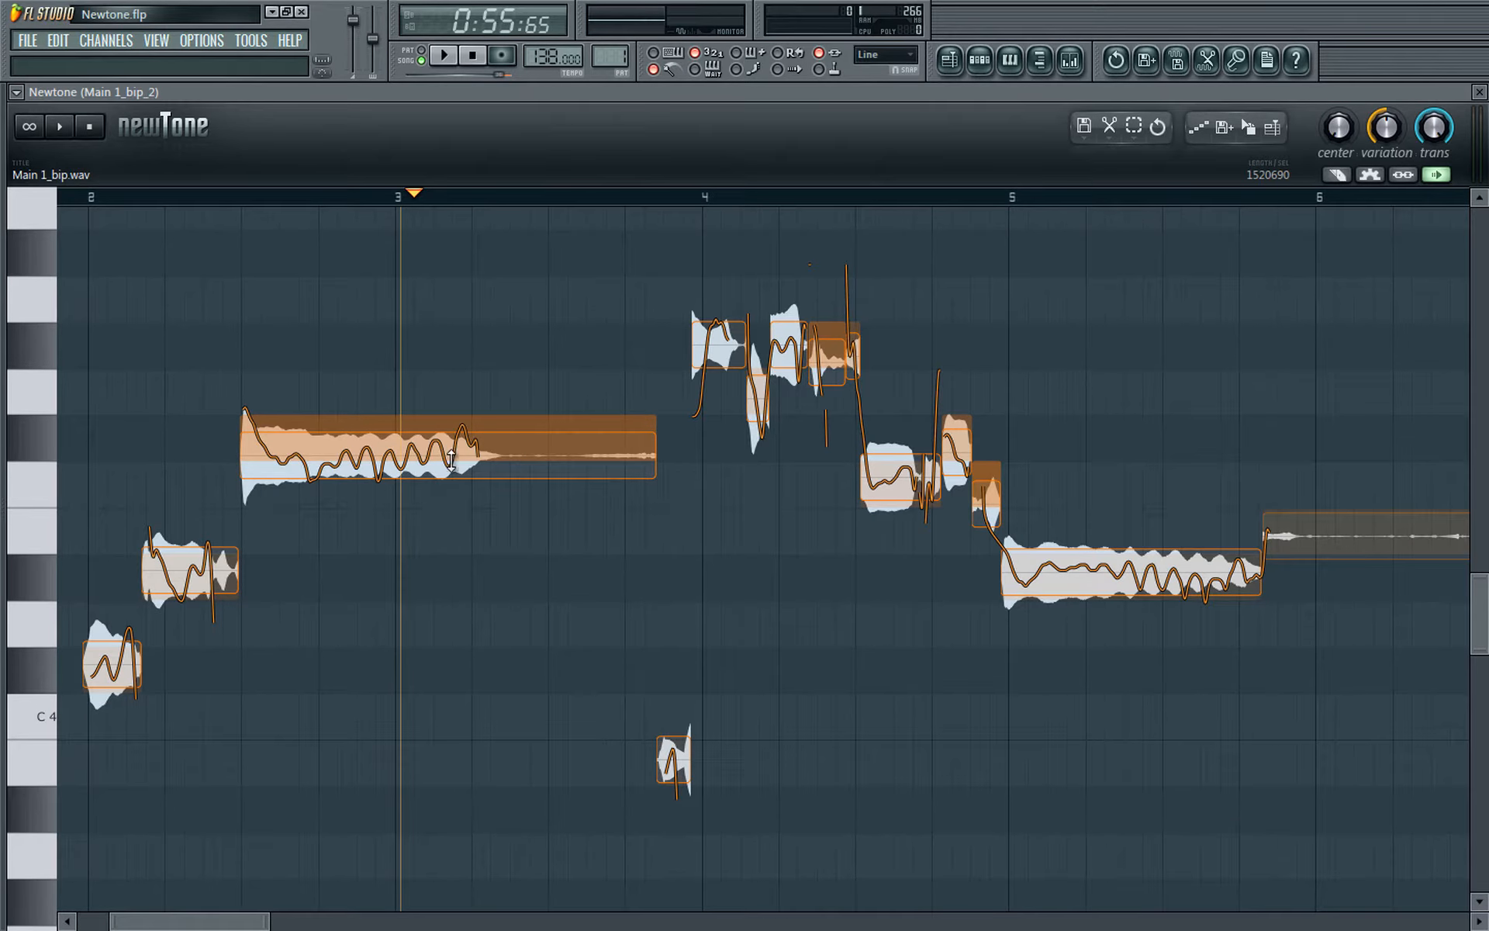
pyautogui.moveTo(452, 459); pyautogui.dragTo(419, 460)
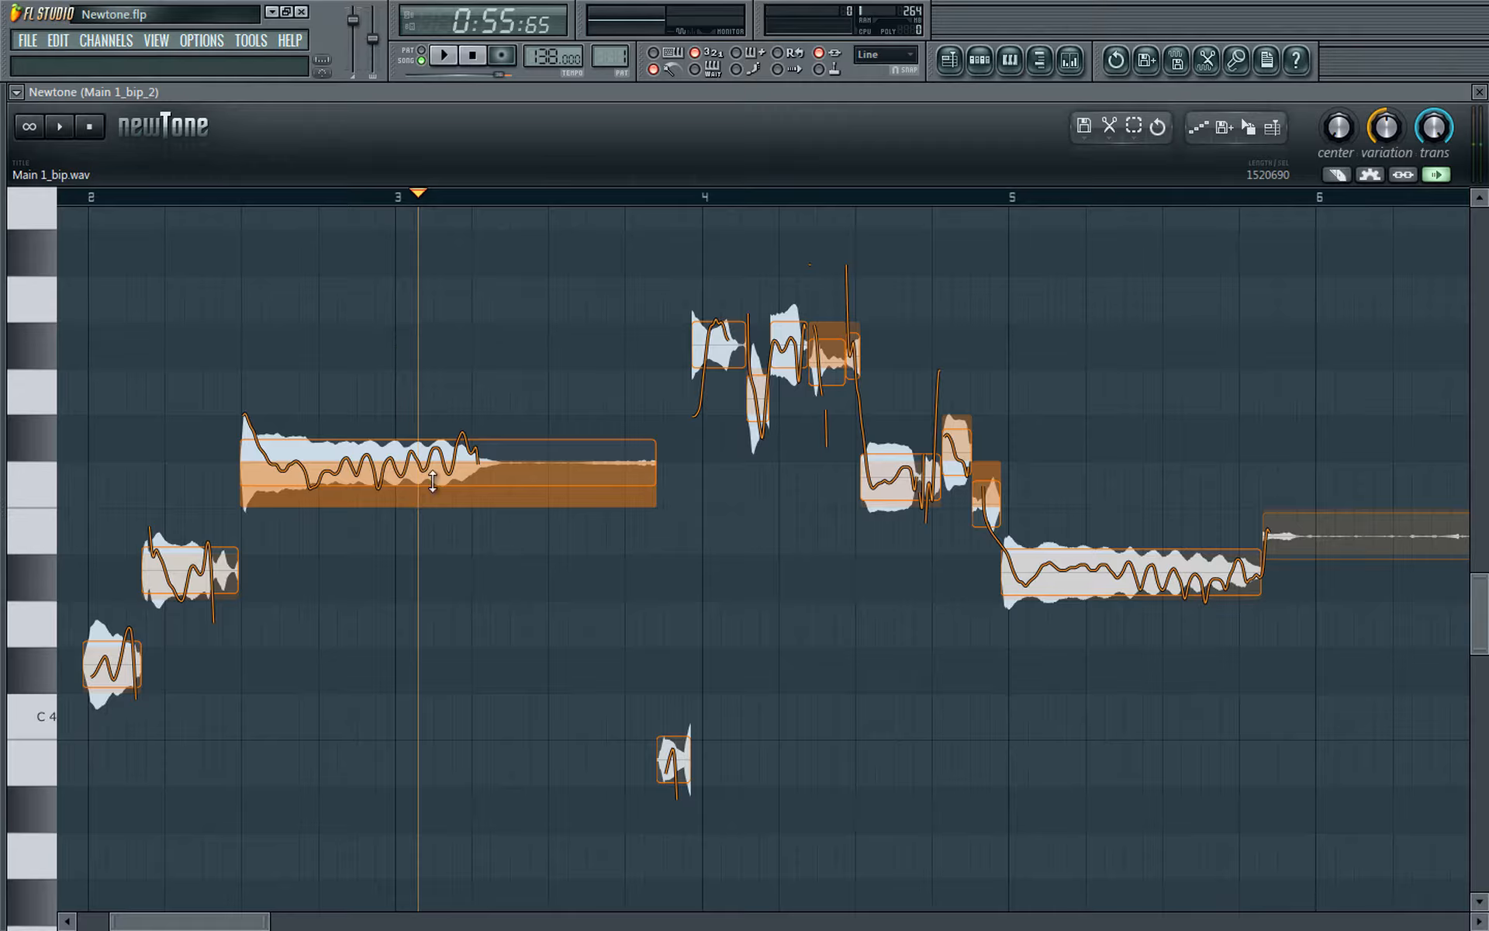
pyautogui.moveTo(433, 482)
pyautogui.mouseDown()
pyautogui.moveTo(438, 493)
pyautogui.moveTo(435, 470)
pyautogui.mouseUp()
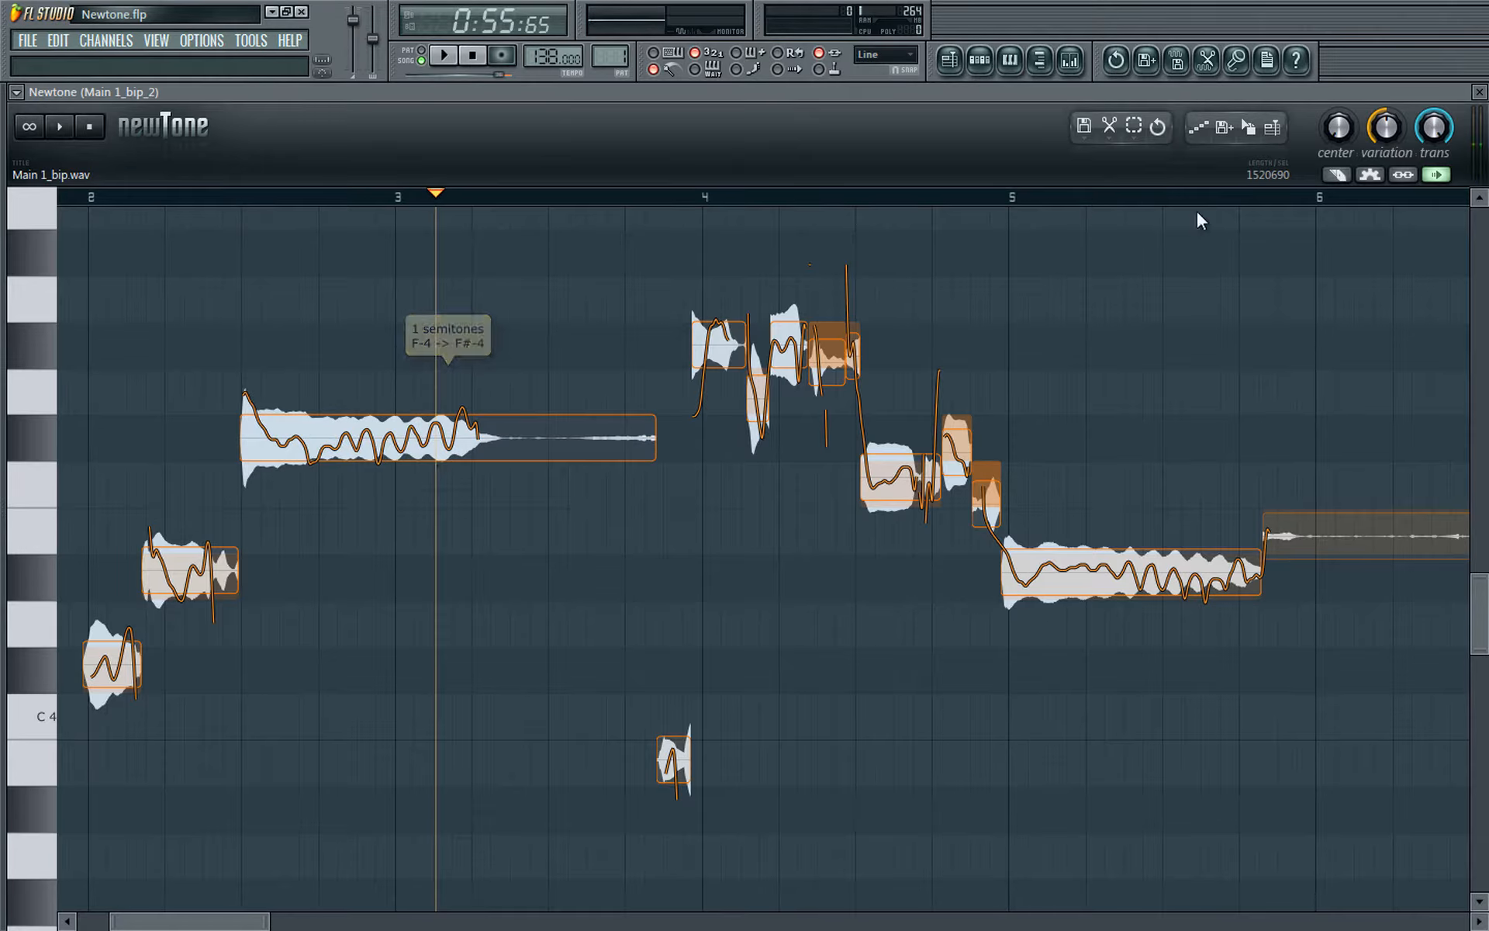
# Step: Try splitting the long note around bar 3 in cut mode, and restore it as a single note
pyautogui.click(1336, 173)
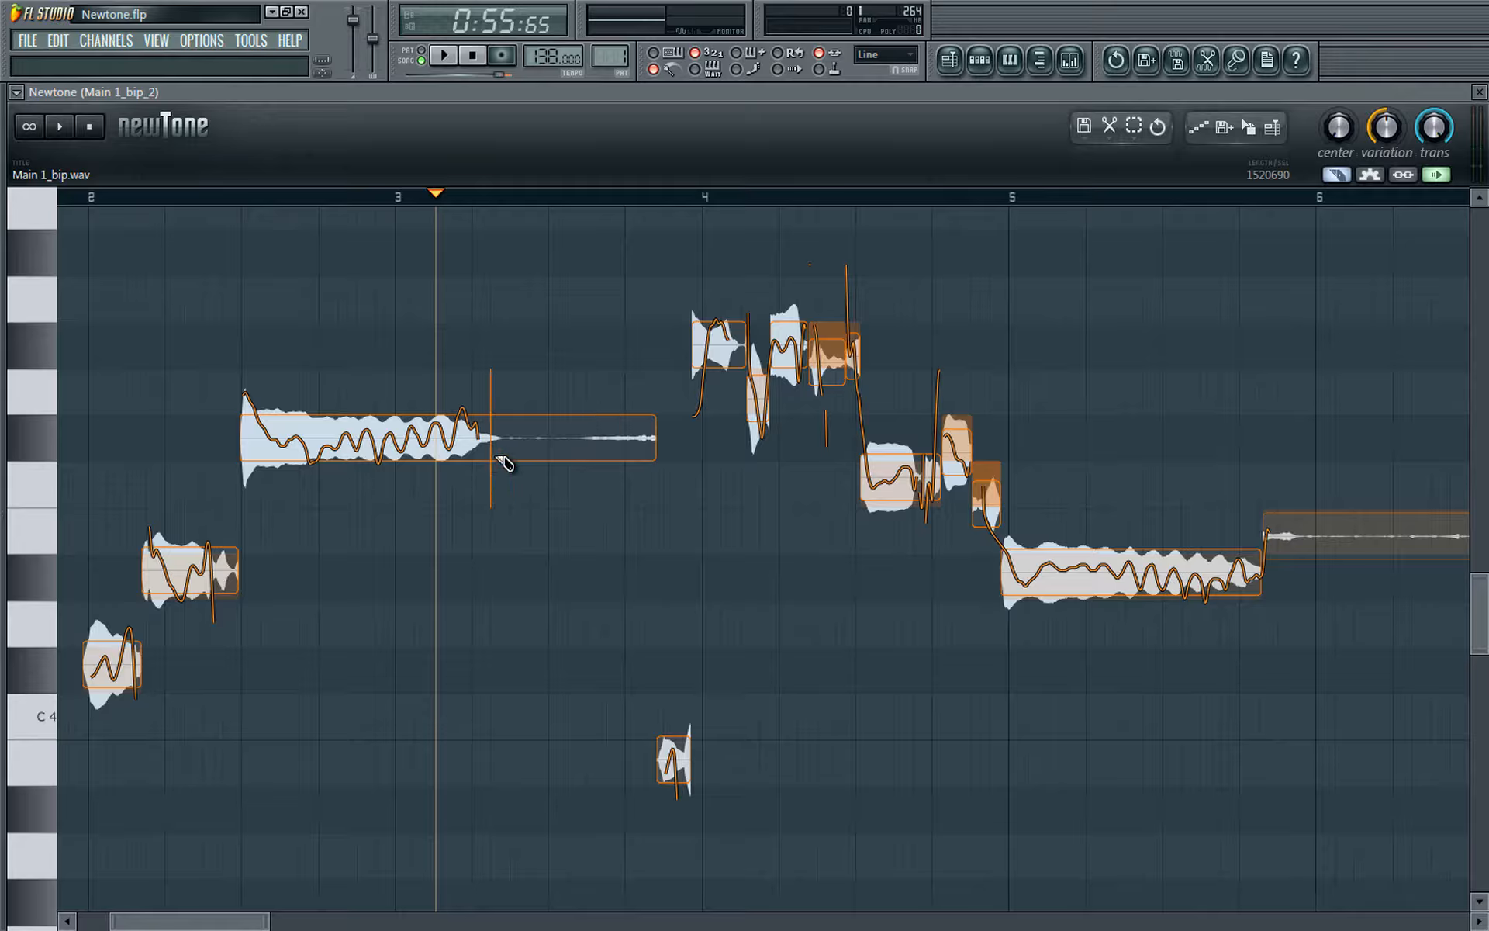
pyautogui.click(1339, 177)
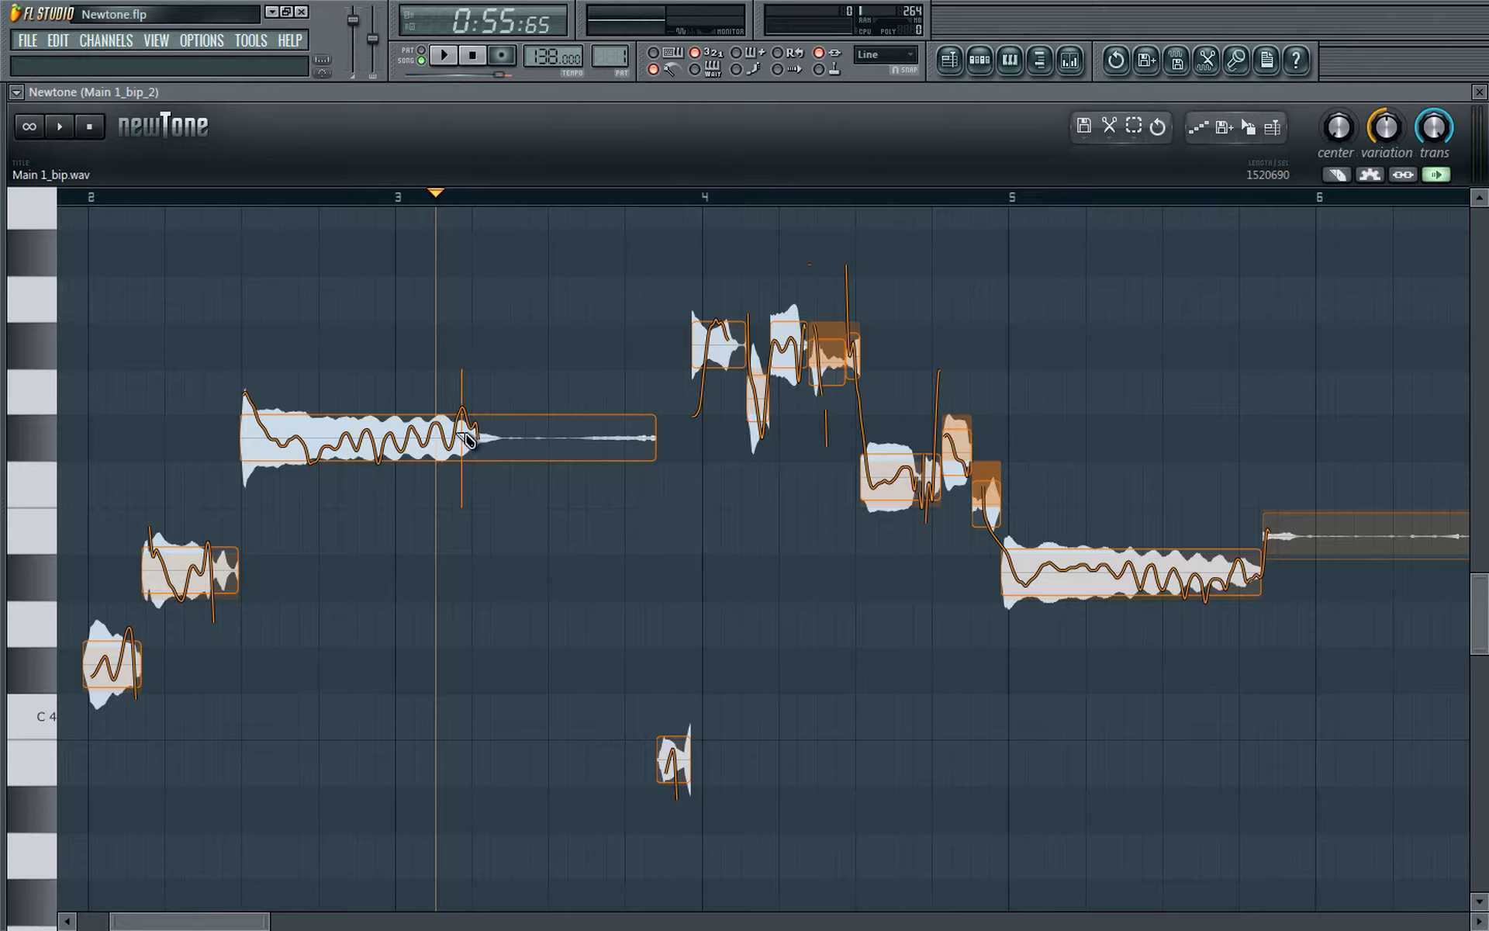
pyautogui.click(423, 442)
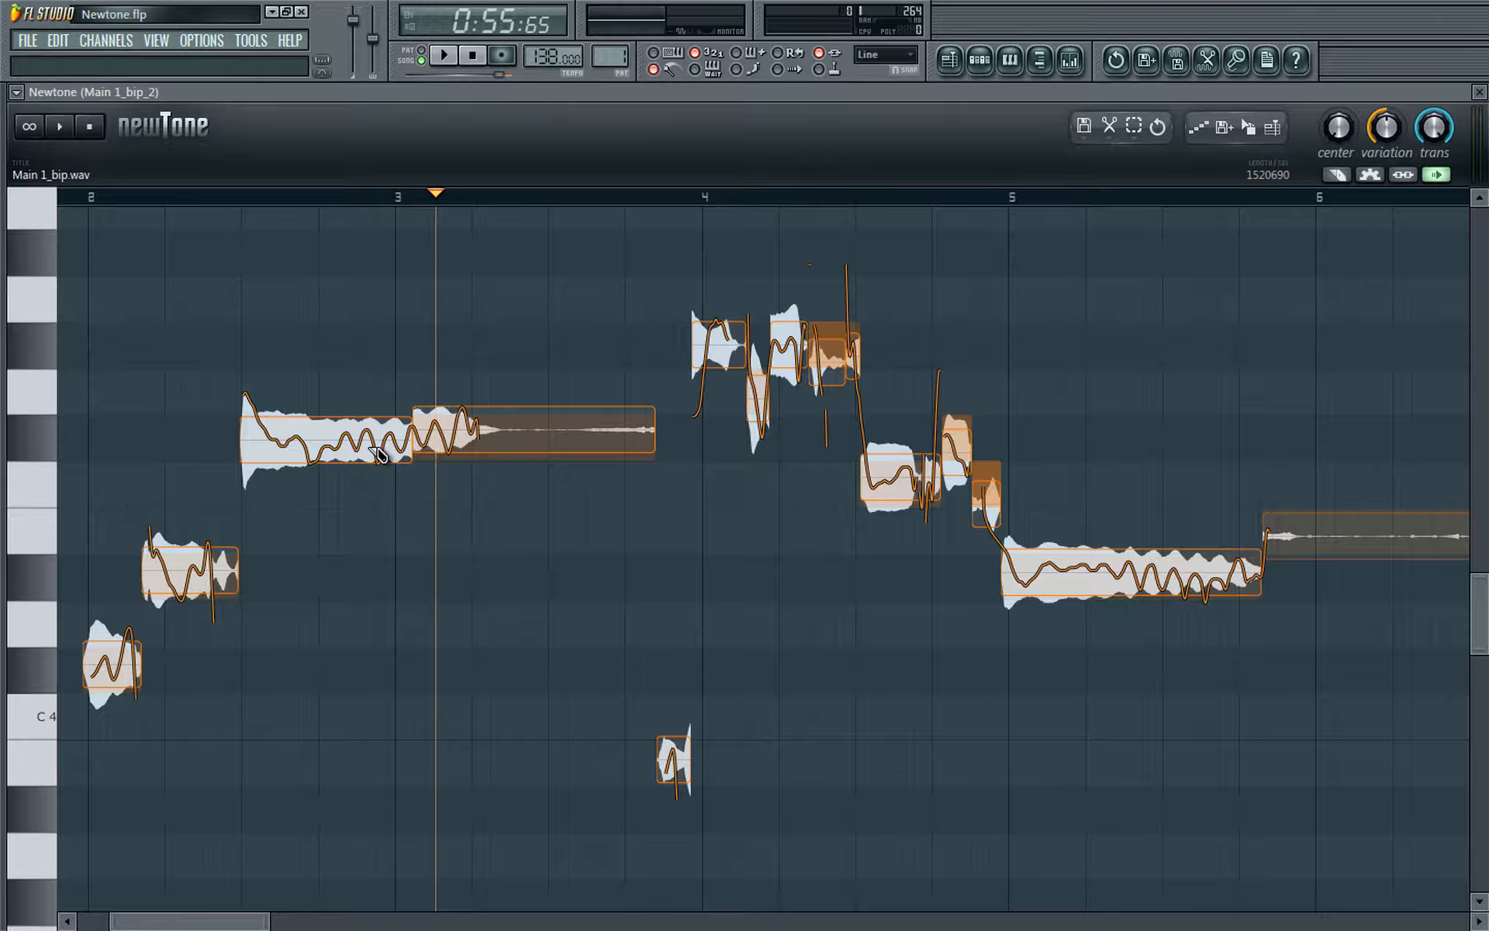
pyautogui.click(430, 401)
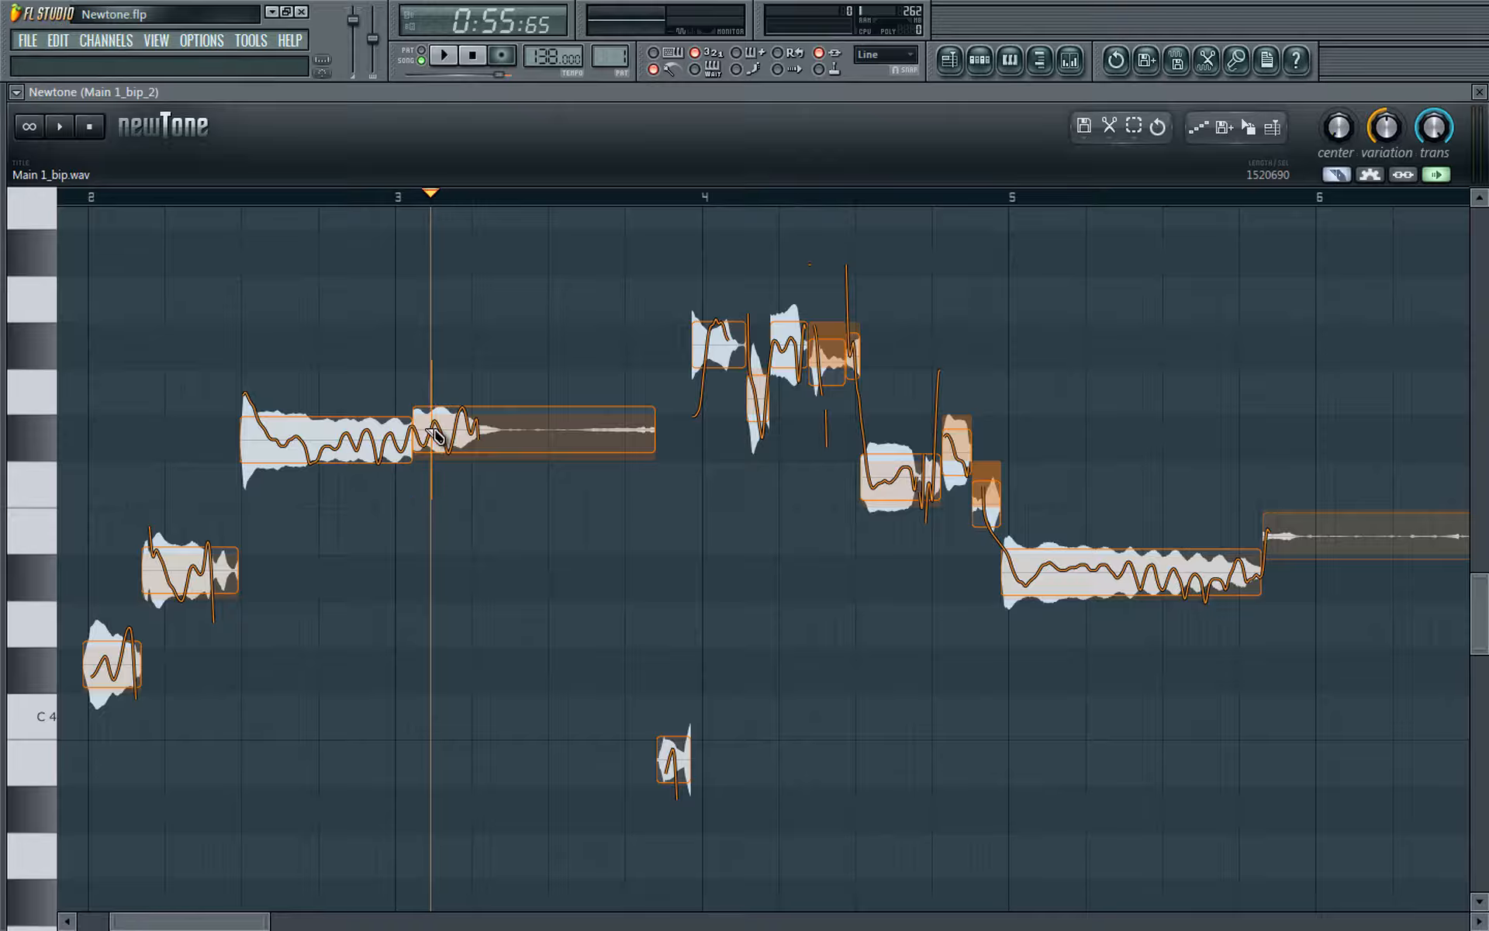
pyautogui.click(389, 456)
pyautogui.keyDown('shift'); pyautogui.click(459, 442); pyautogui.keyUp('shift')
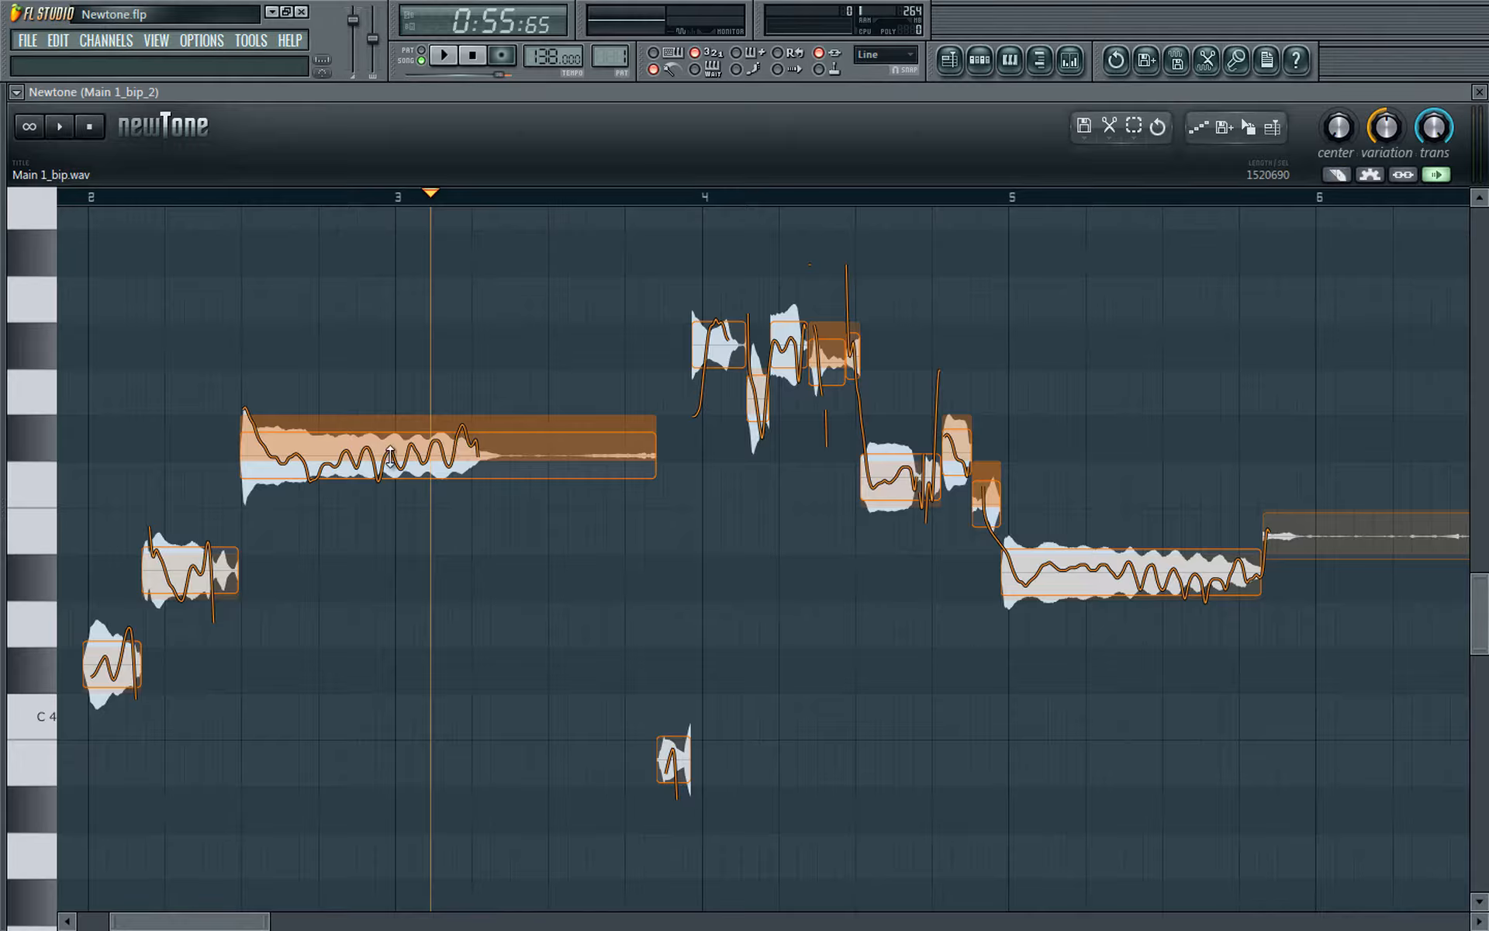
# Step: Enable advanced pitch editing and bring up the volume and variation controls of the long note around bar 3
pyautogui.moveTo(391, 453); pyautogui.dragTo(404, 469)
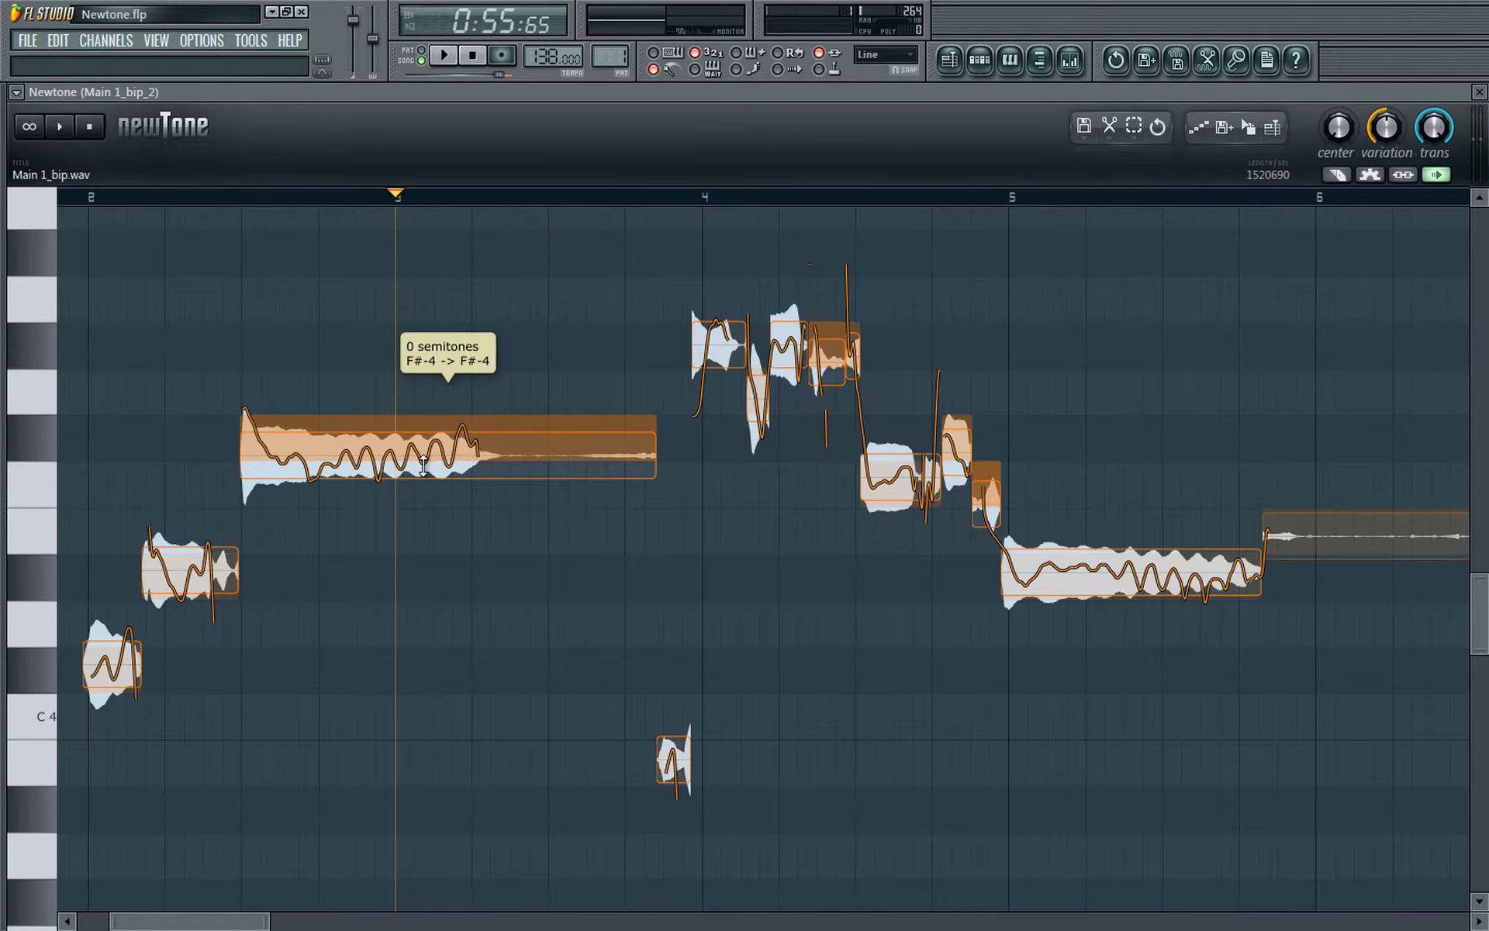
pyautogui.doubleClick(423, 467)
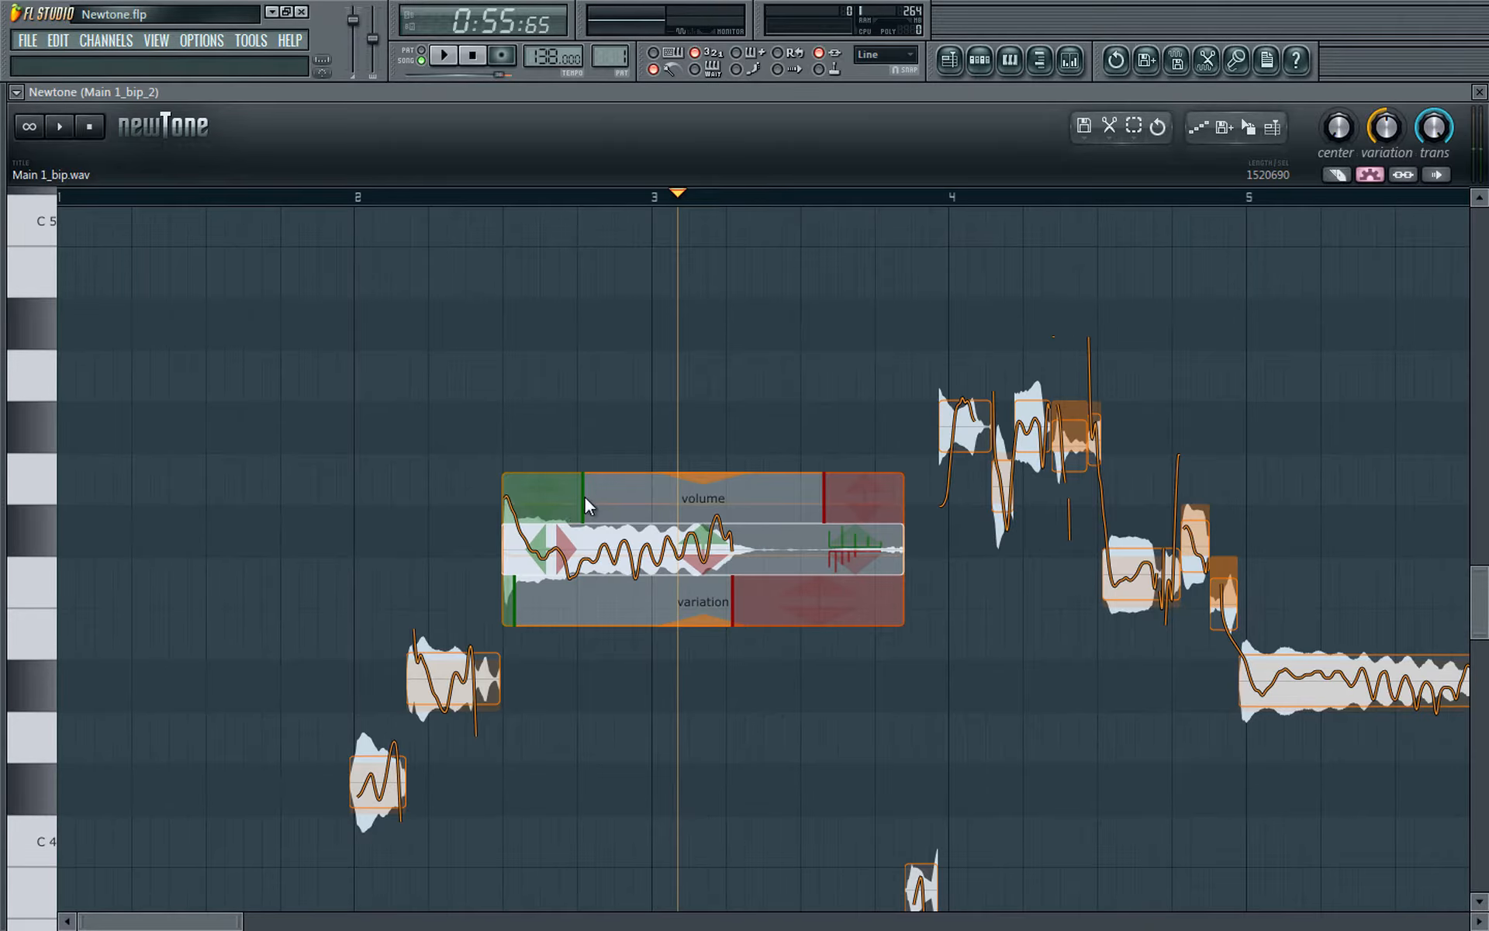
pyautogui.moveTo(585, 504); pyautogui.dragTo(681, 505)
pyautogui.click(86, 206)
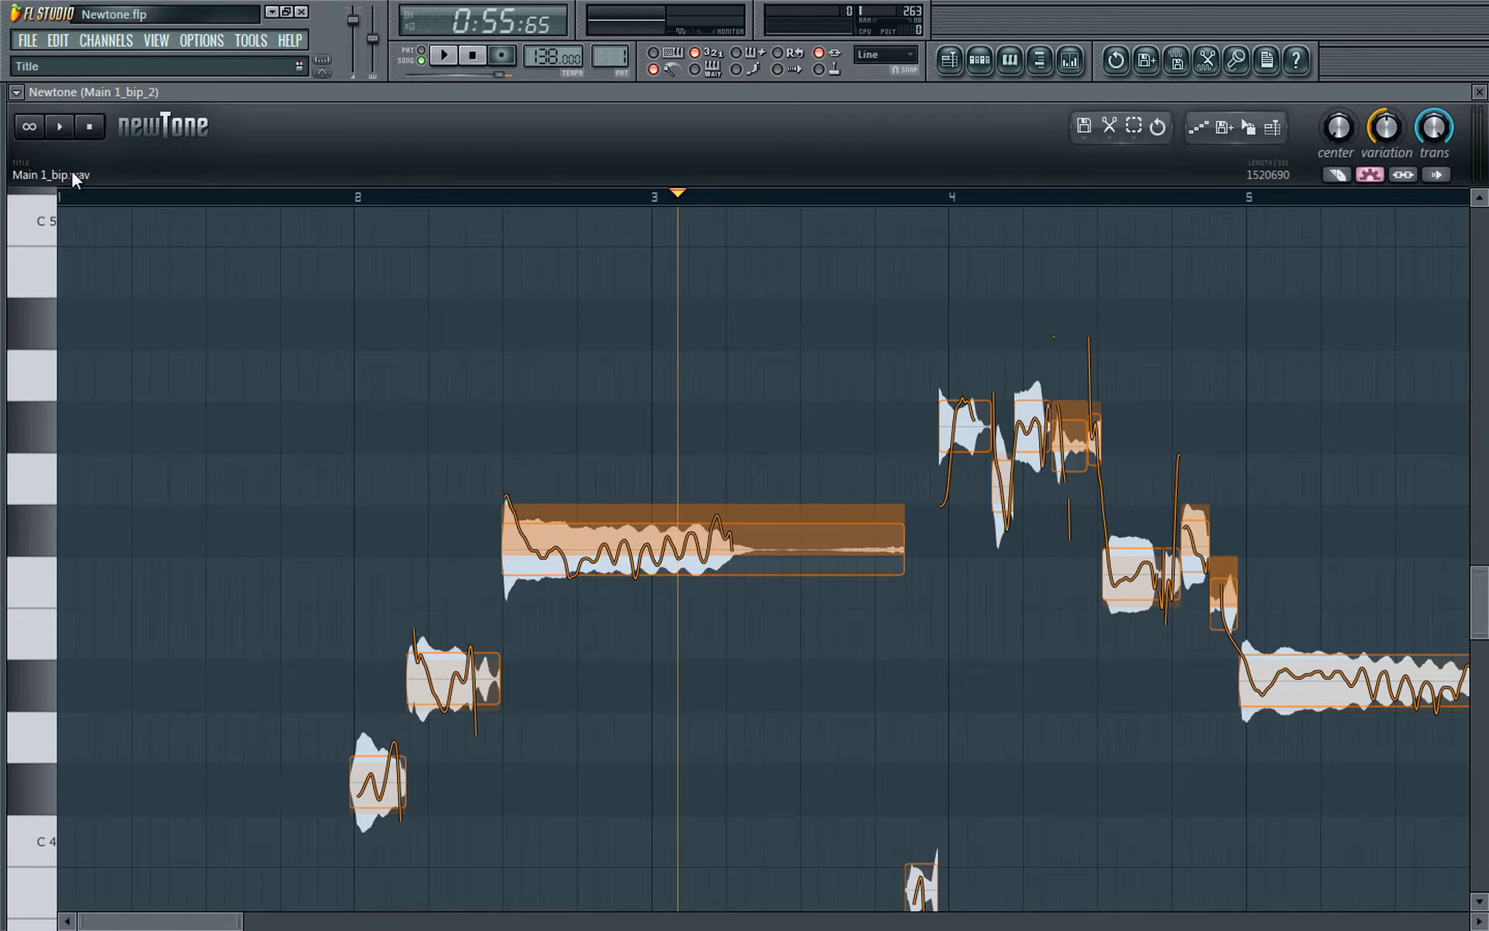
# Step: Play the recording briefly, and audition a loop of the range from just before bar 2 to just past bar 4
pyautogui.click(62, 127)
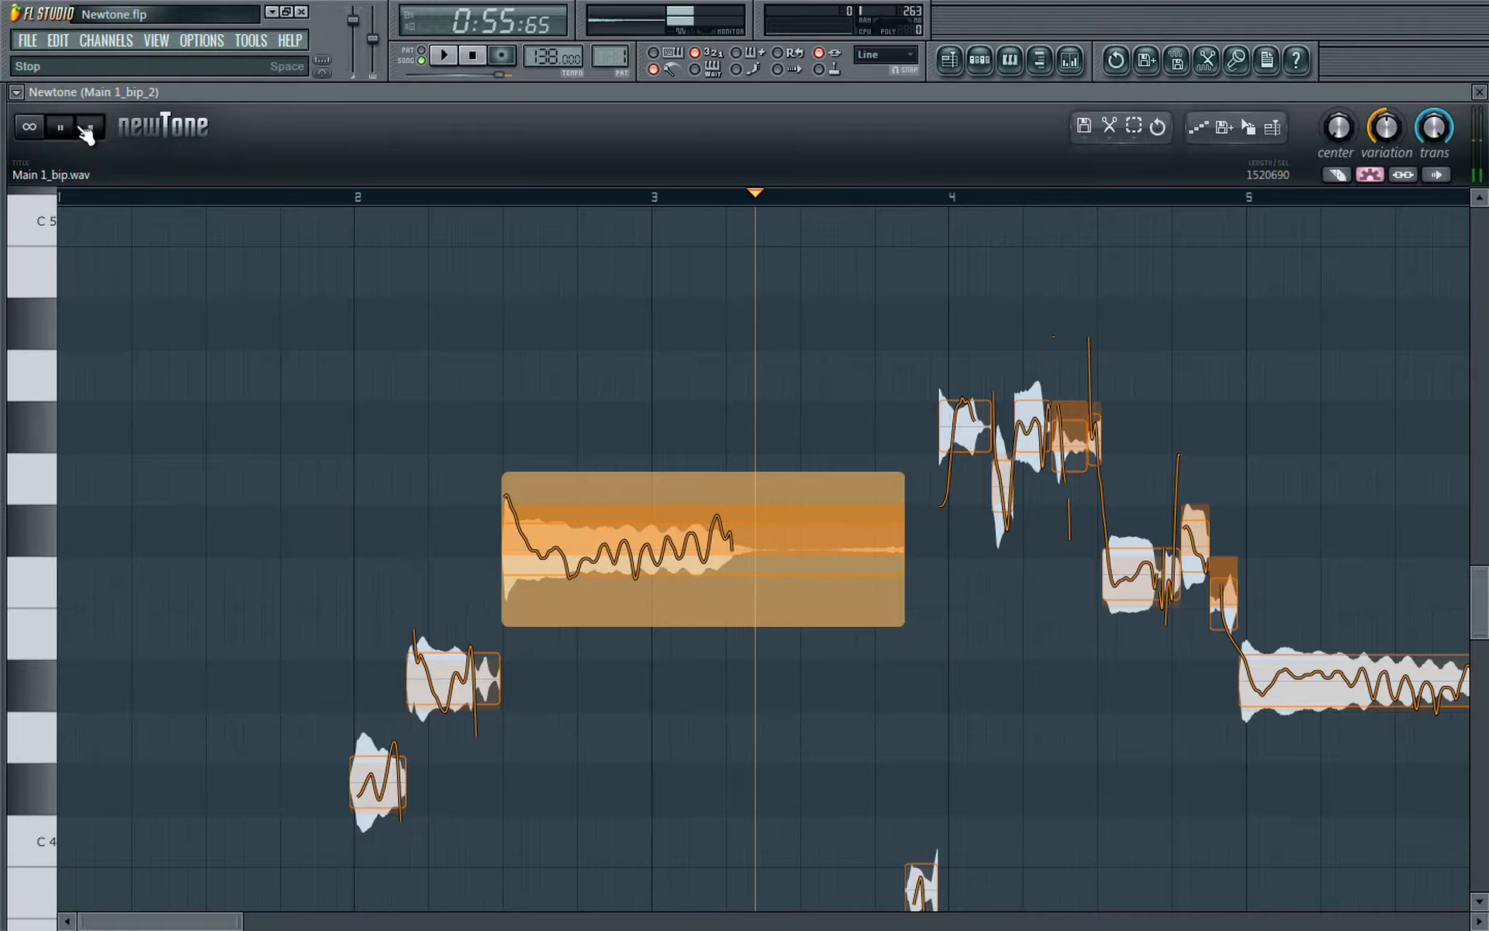
pyautogui.click(62, 127)
pyautogui.click(287, 194)
pyautogui.moveTo(291, 198); pyautogui.dragTo(966, 206)
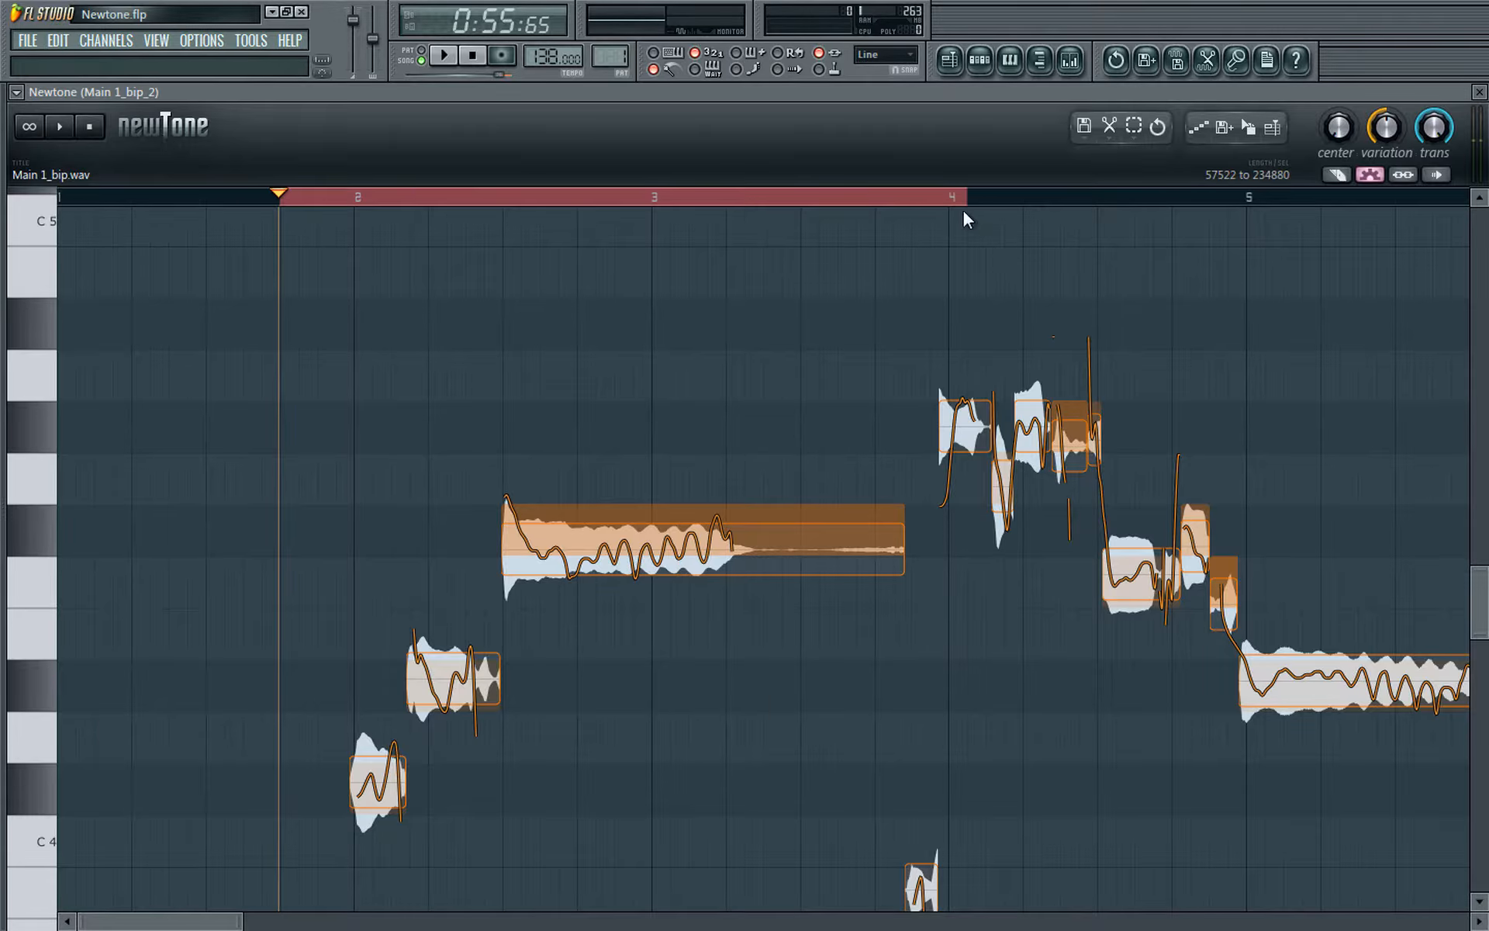
pyautogui.click(34, 129)
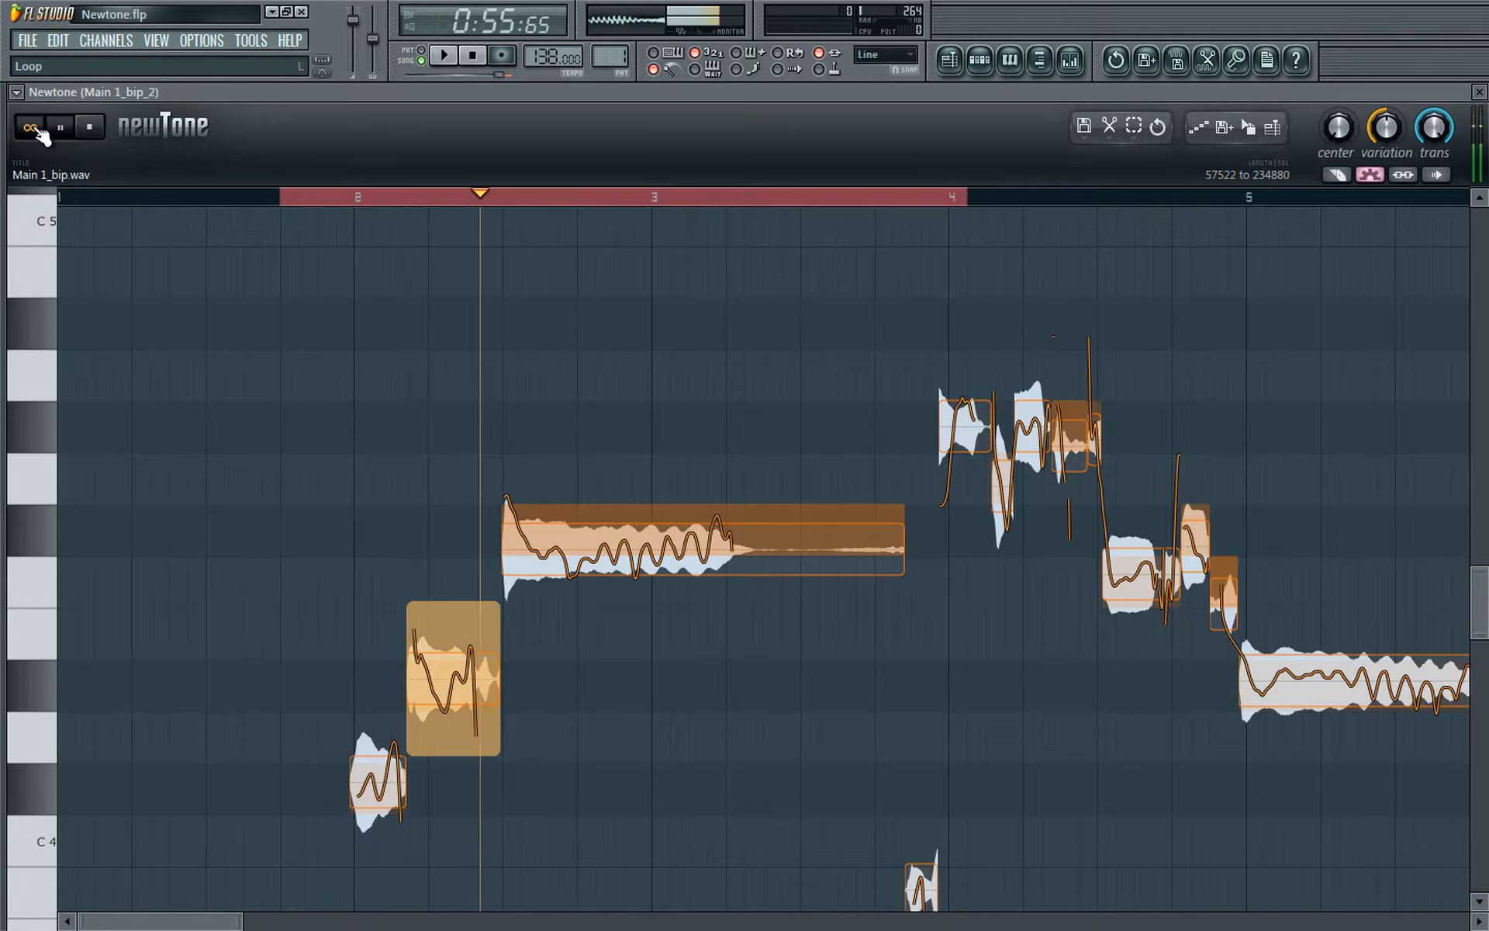
pyautogui.click(90, 127)
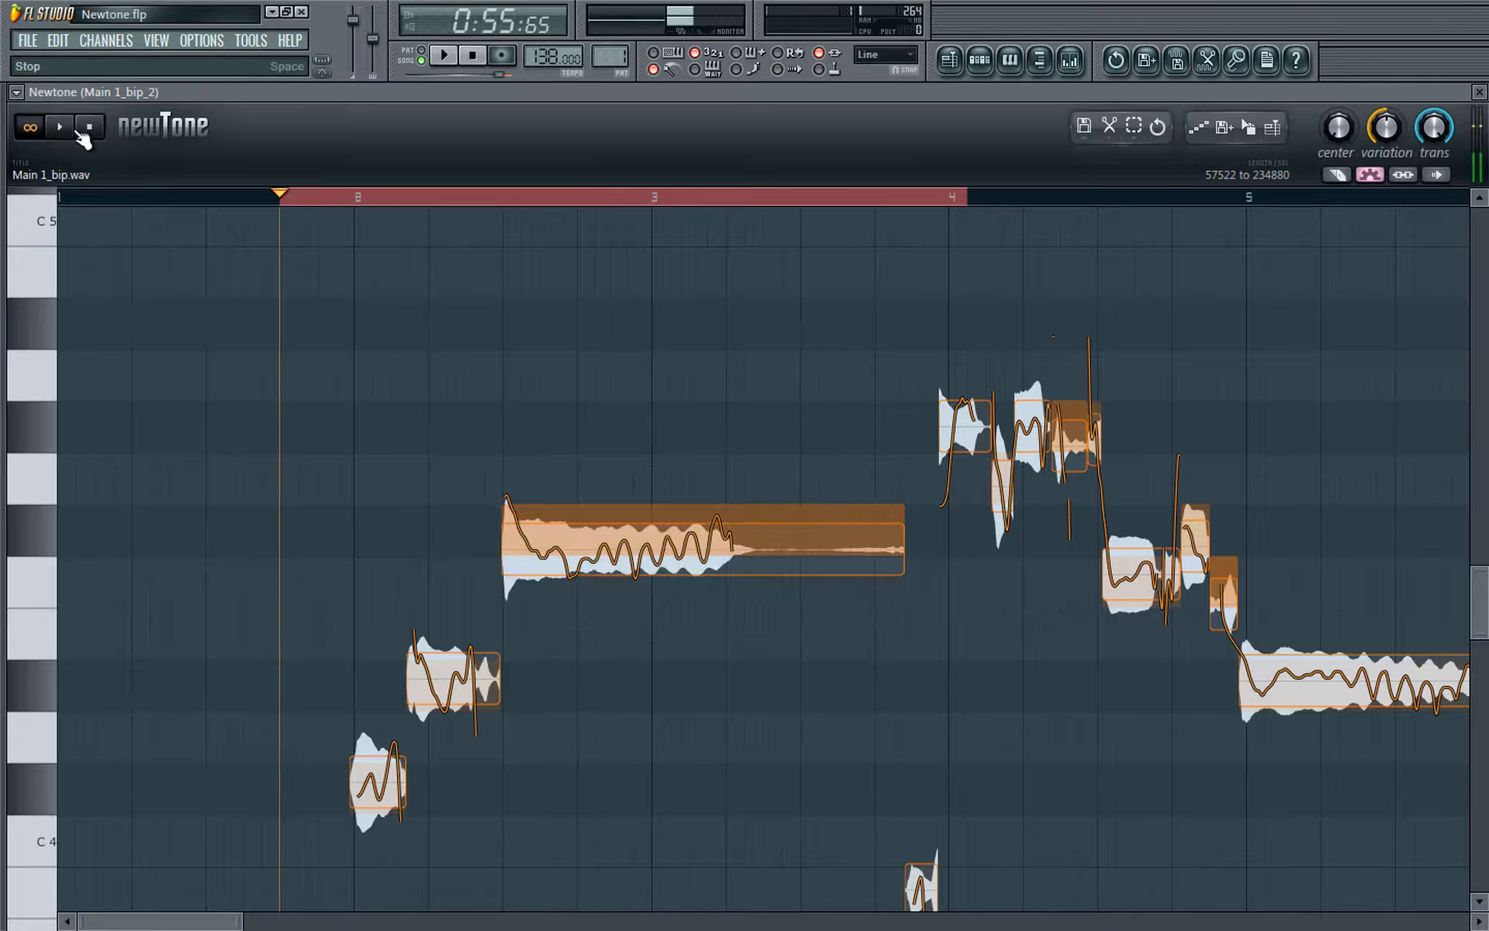
# Step: Clear the time selection and set the global variation and trans amounts to 0% to flatten the notes' pitch curves
pyautogui.click(510, 201)
pyautogui.moveTo(1336, 129)
pyautogui.mouseDown()
pyautogui.moveTo(1310, 636)
pyautogui.moveTo(1342, 337)
pyautogui.moveTo(1323, 861)
pyautogui.moveTo(1310, 636)
pyautogui.moveTo(1318, 807)
pyautogui.moveTo(1310, 636)
pyautogui.moveTo(1348, 509)
pyautogui.moveTo(1316, 756)
pyautogui.moveTo(1343, 202)
pyautogui.moveTo(1352, 136)
pyautogui.moveTo(1379, 175)
pyautogui.moveTo(1379, 86)
pyautogui.moveTo(1371, 180)
pyautogui.moveTo(1370, 113)
pyautogui.moveTo(1407, 436)
pyautogui.mouseUp()
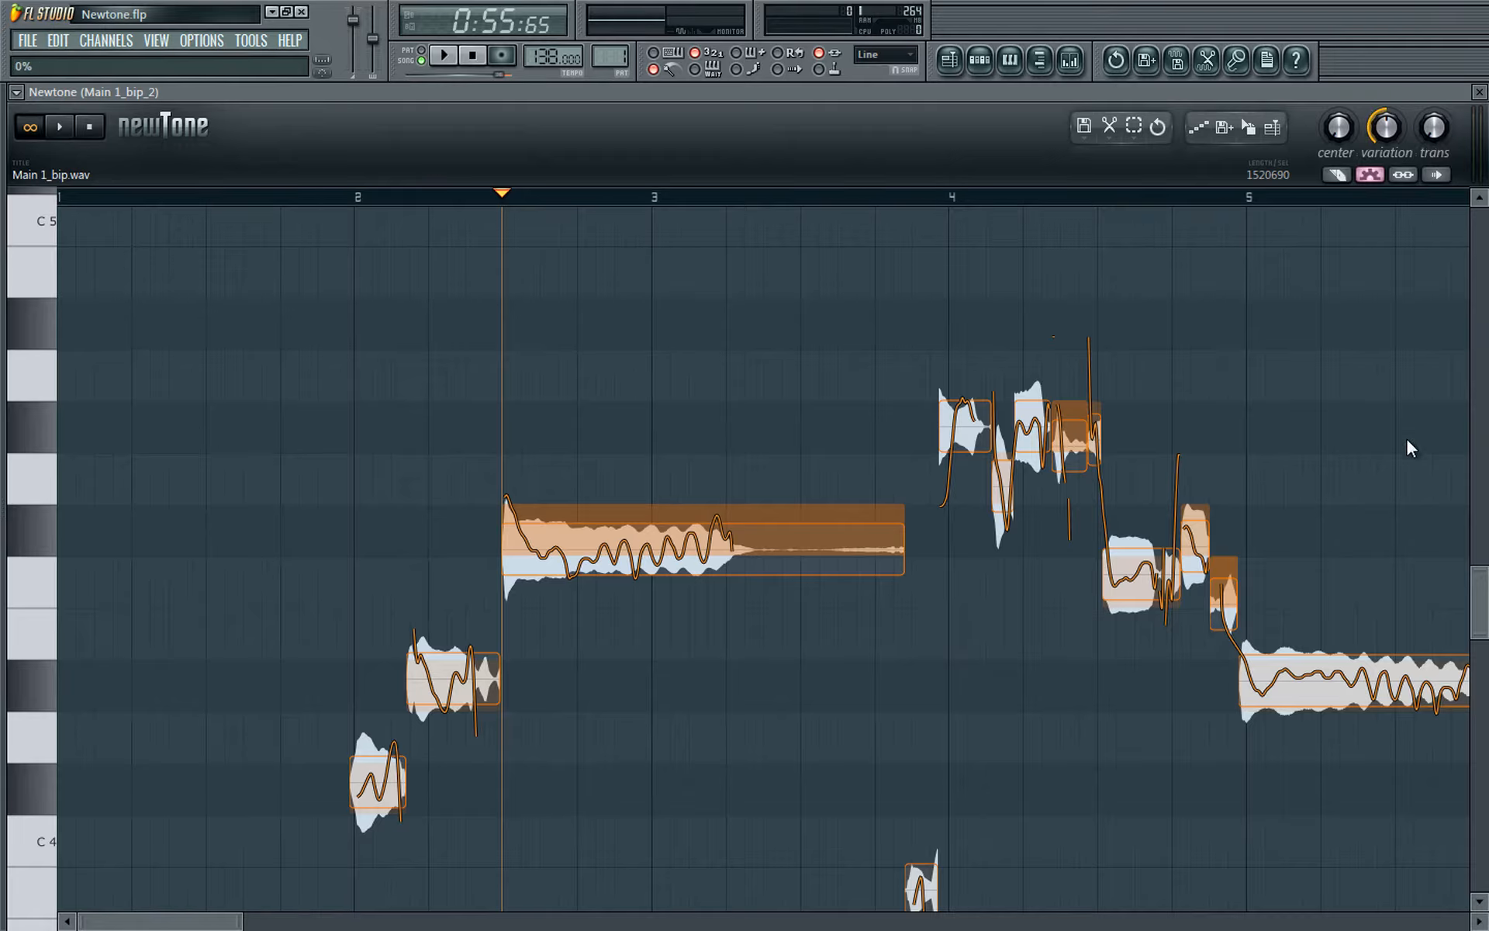
pyautogui.moveTo(1390, 130); pyautogui.dragTo(1377, 274)
pyautogui.moveTo(1434, 128); pyautogui.dragTo(1434, 47)
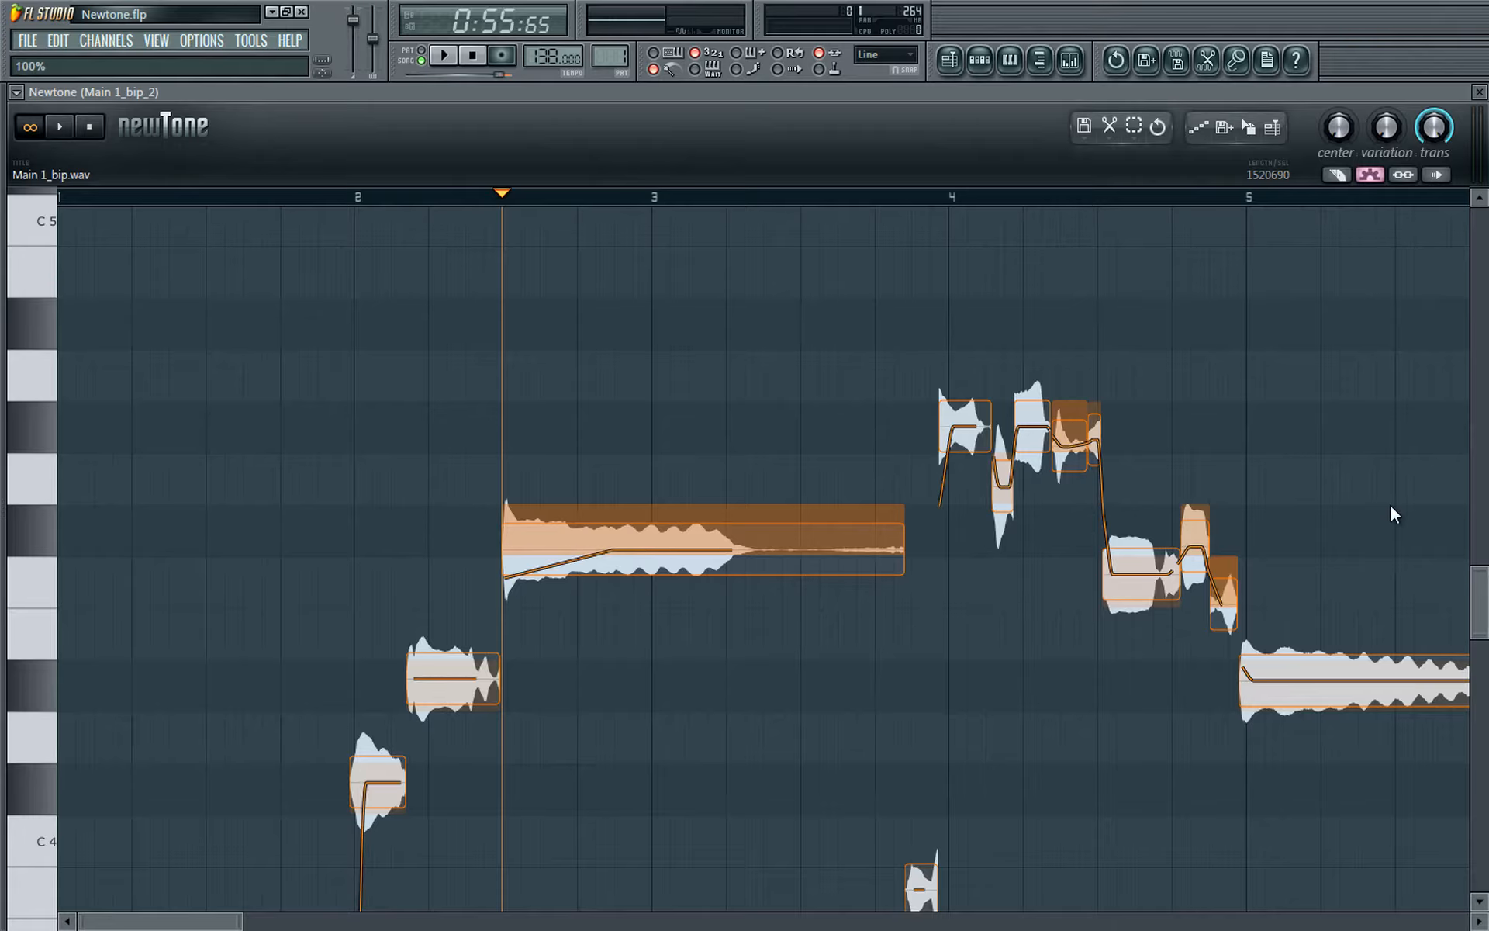
pyautogui.moveTo(1435, 128); pyautogui.dragTo(1443, 527)
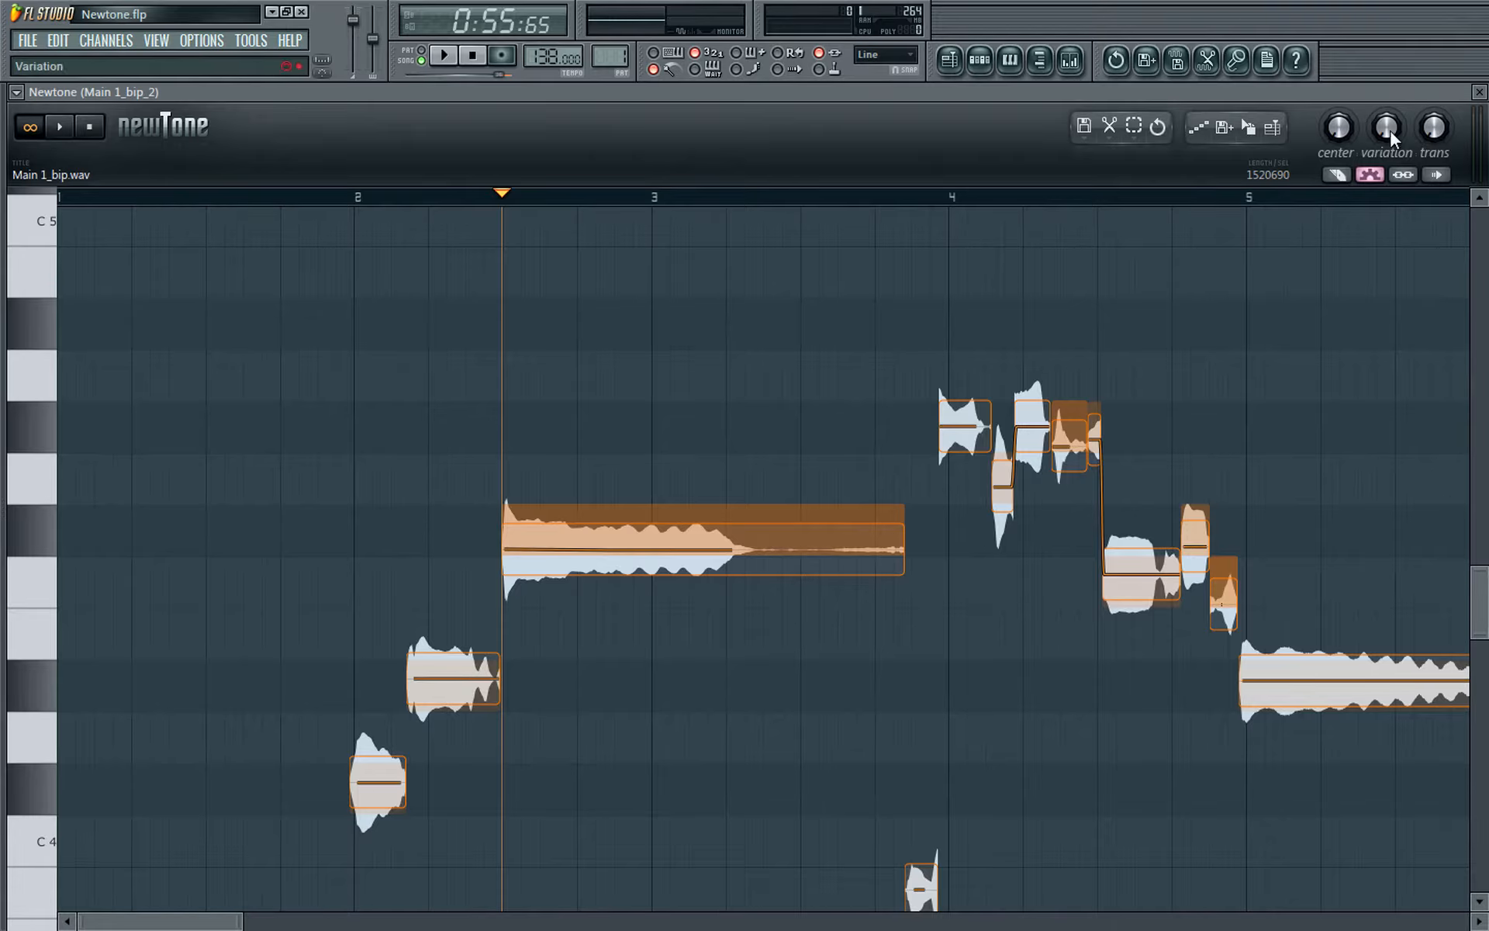
pyautogui.moveTo(1390, 129)
pyautogui.mouseDown()
pyautogui.moveTo(1358, 76)
pyautogui.moveTo(1366, 236)
pyautogui.mouseUp()
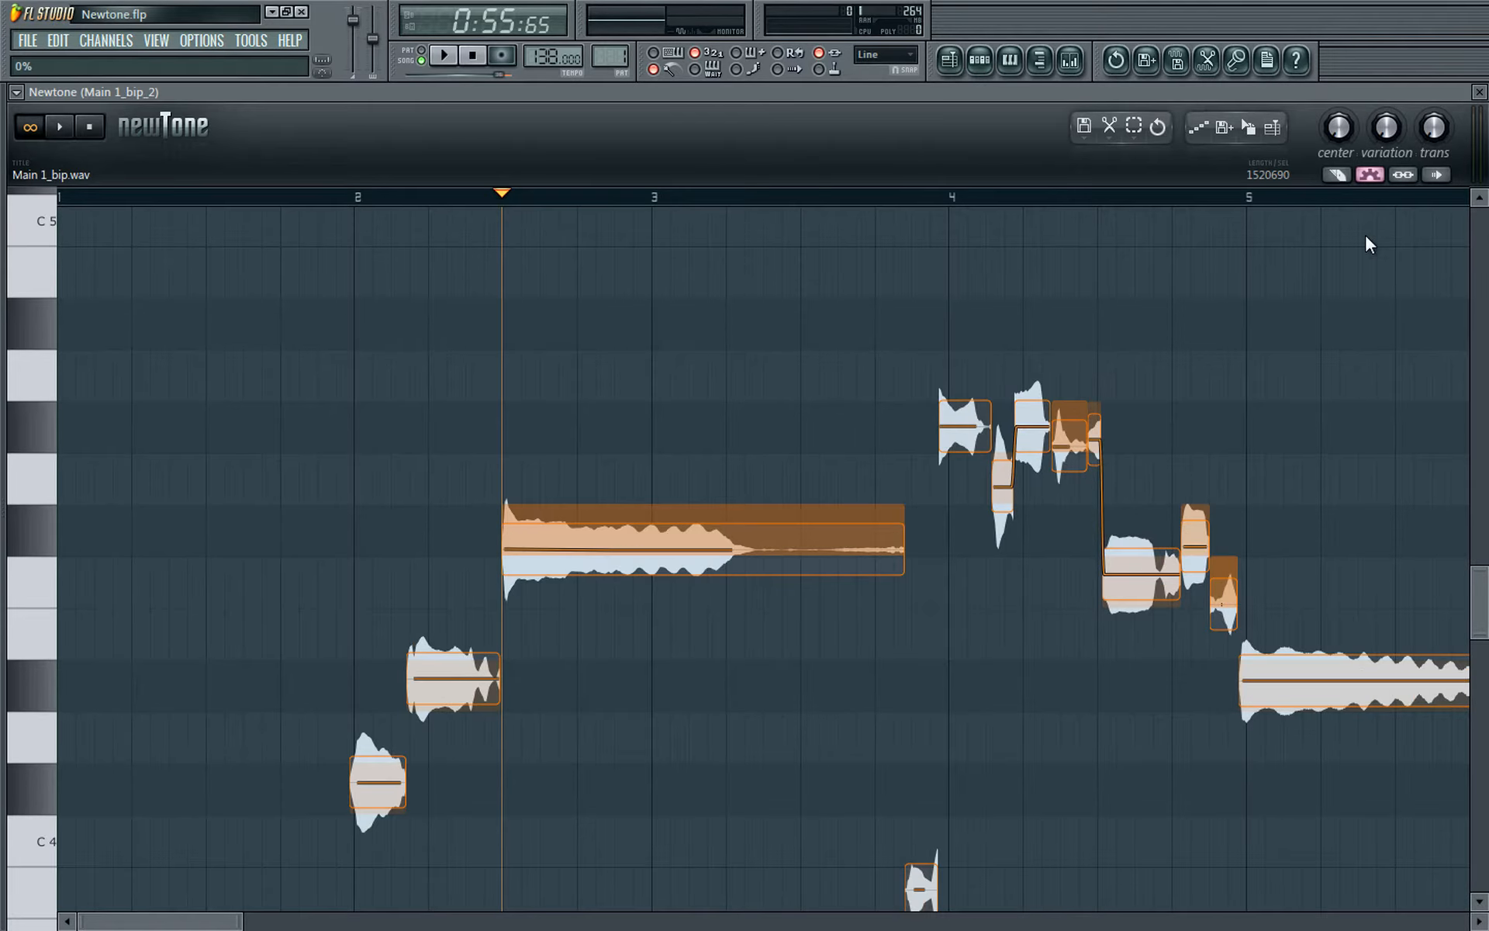
# Step: Play the flattened notes from around bar 4, and test playback linked to the host transport, switching the link off at the end
pyautogui.click(929, 188)
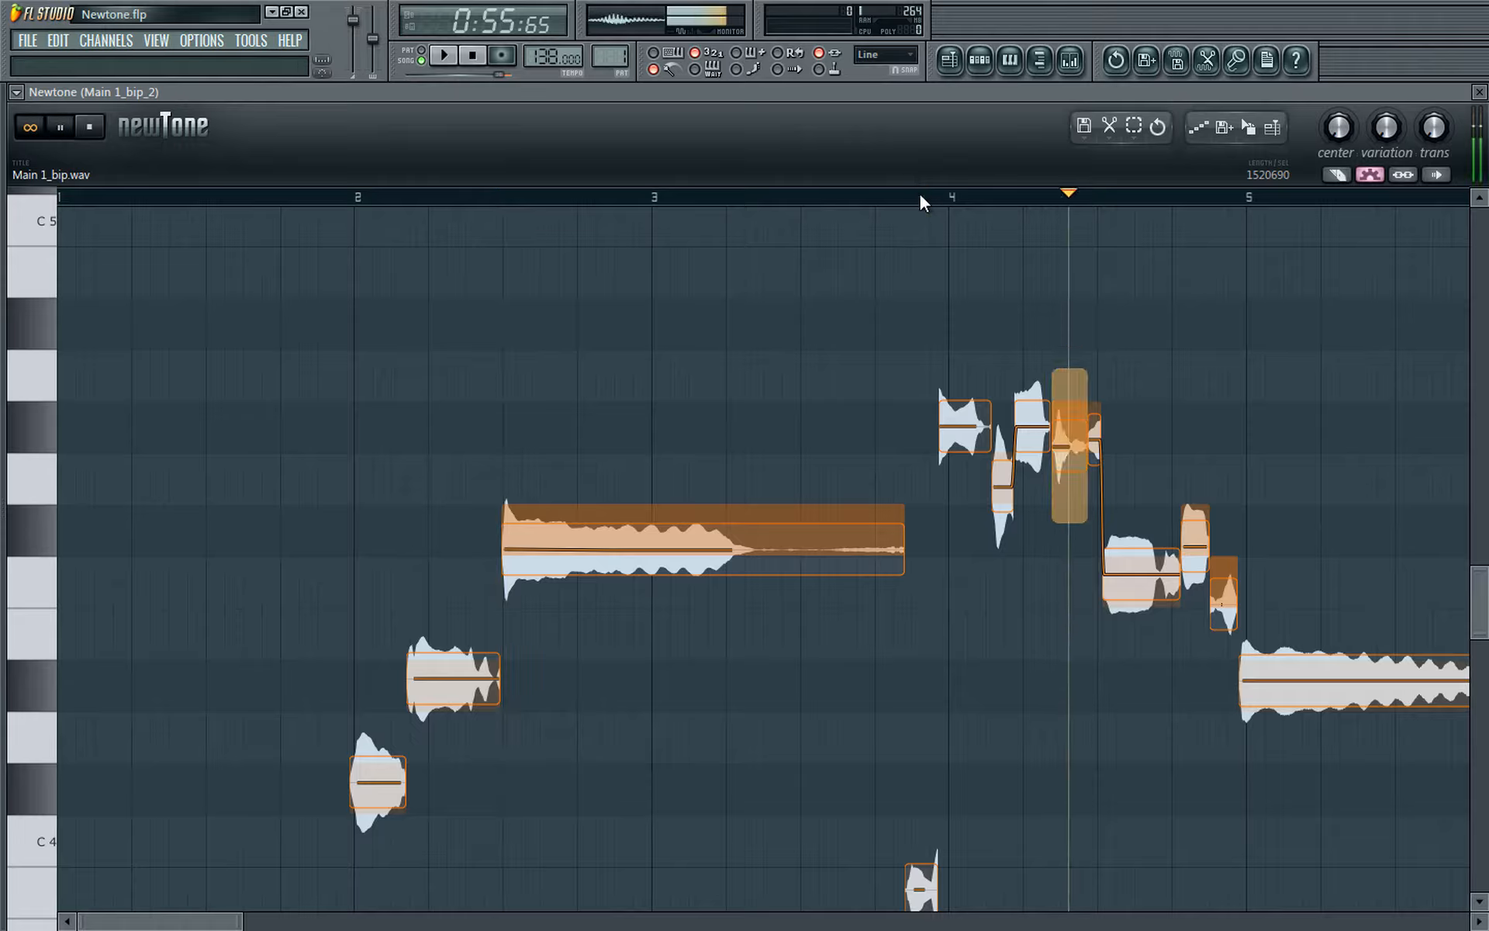
pyautogui.press('space')
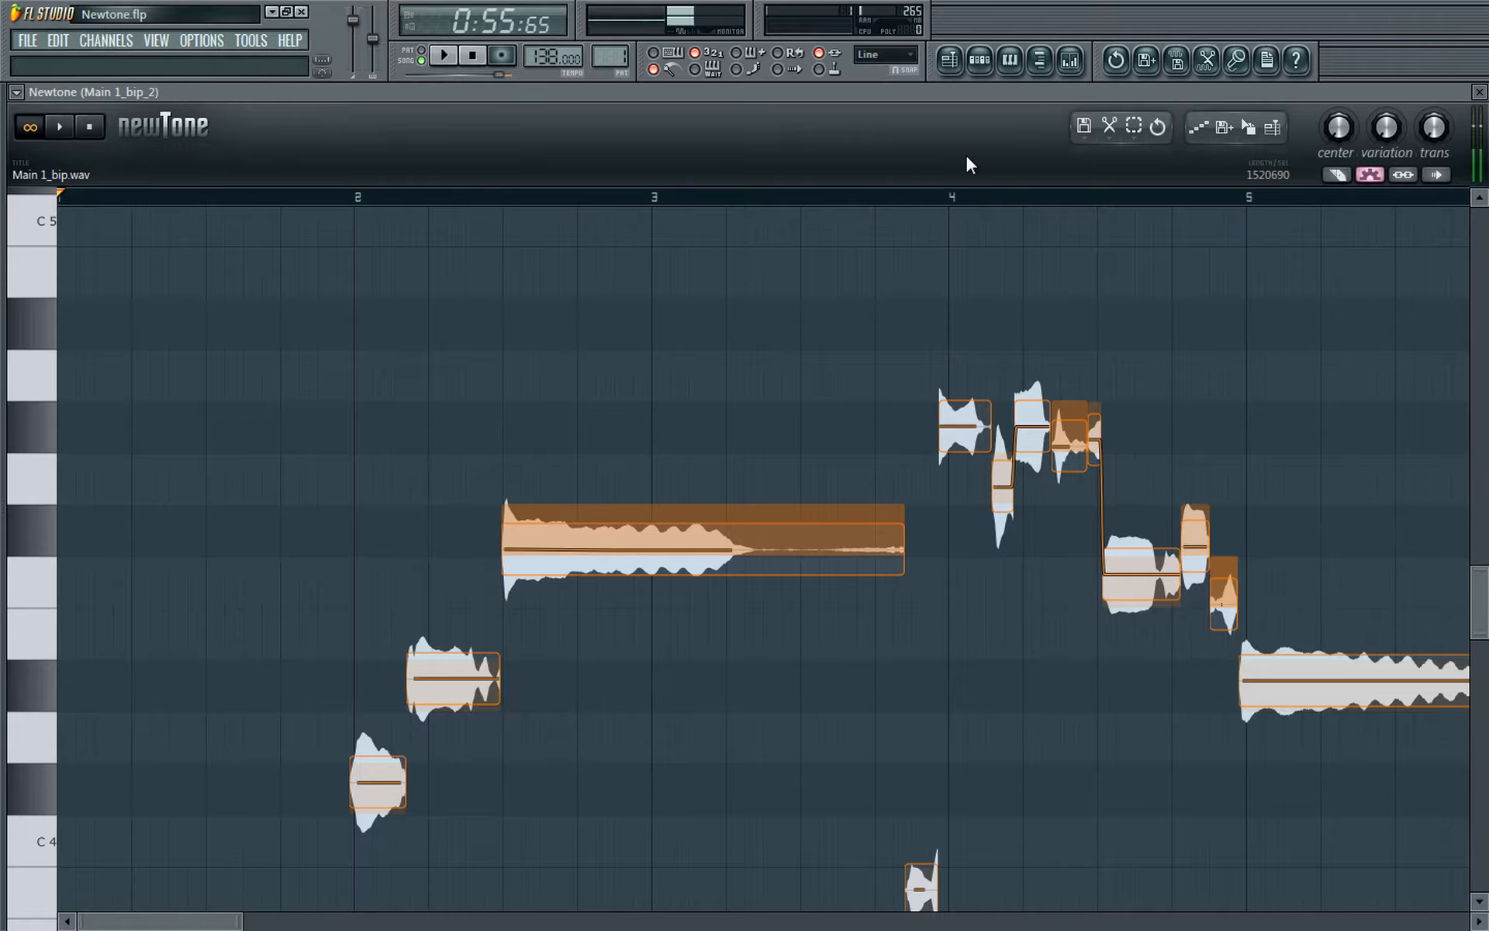
pyautogui.click(1407, 176)
pyautogui.click(444, 55)
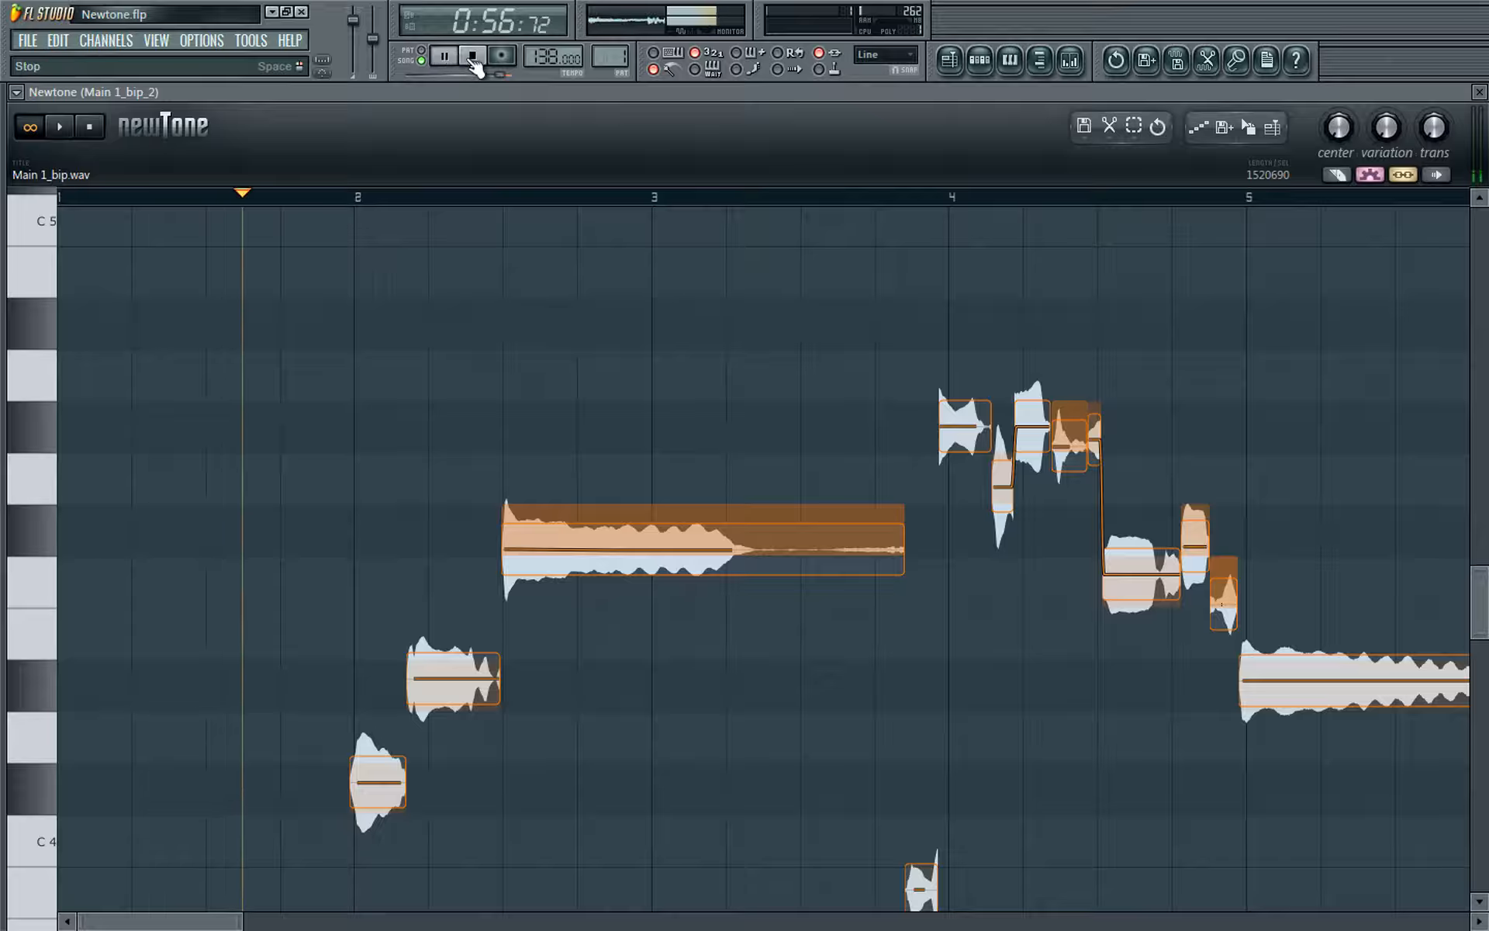
pyautogui.click(472, 56)
pyautogui.click(1404, 175)
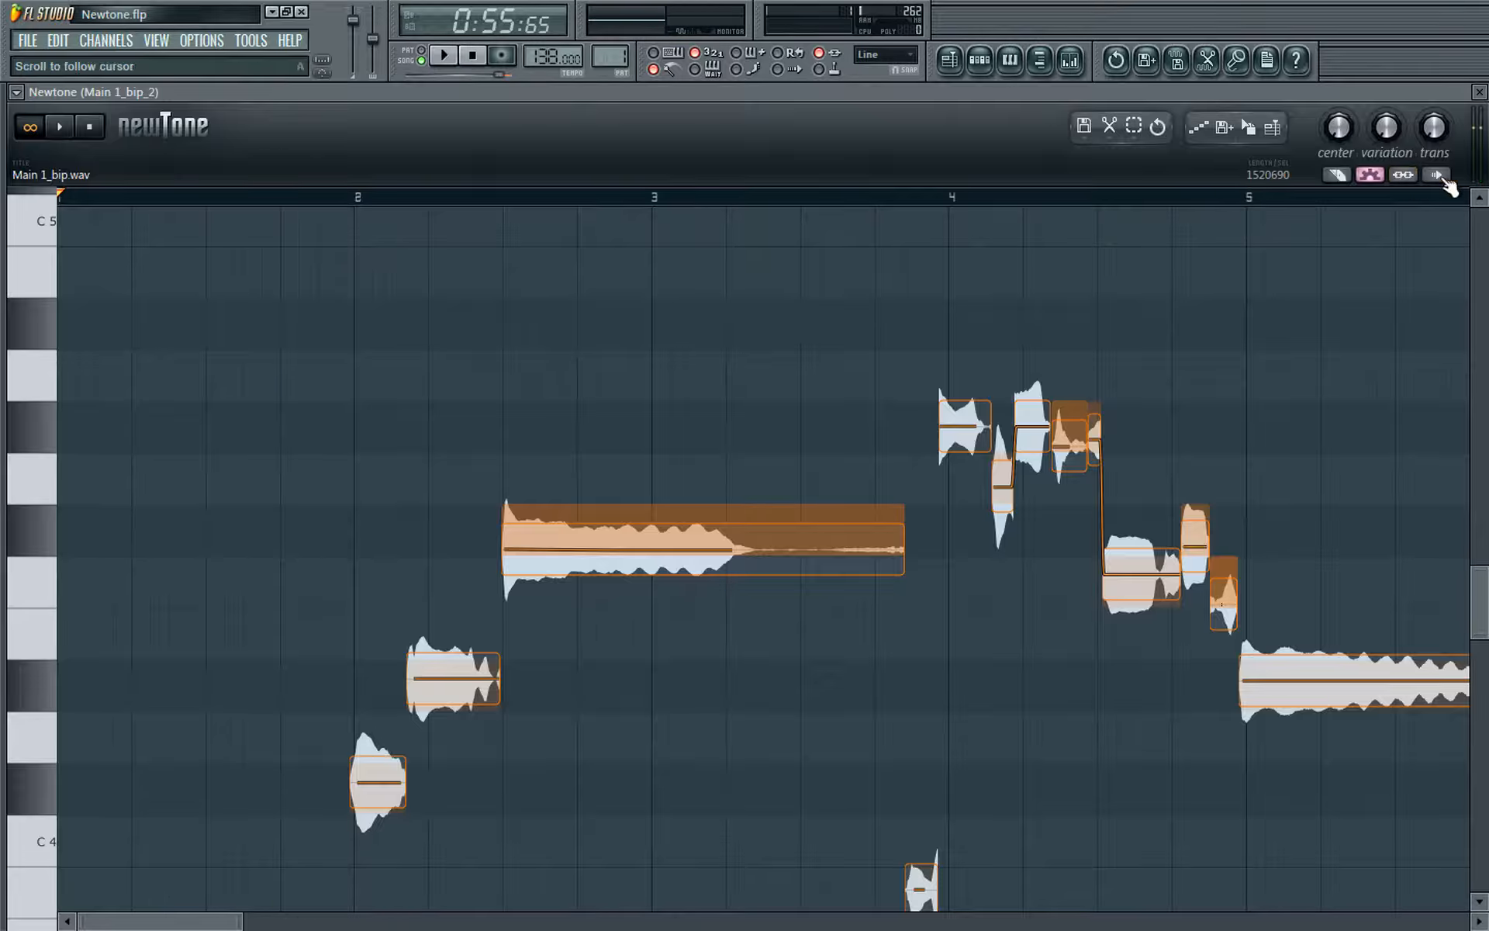
# Step: Enable scrolling to follow the cursor, and play the recording briefly to check it
pyautogui.click(1437, 175)
pyautogui.click(60, 127)
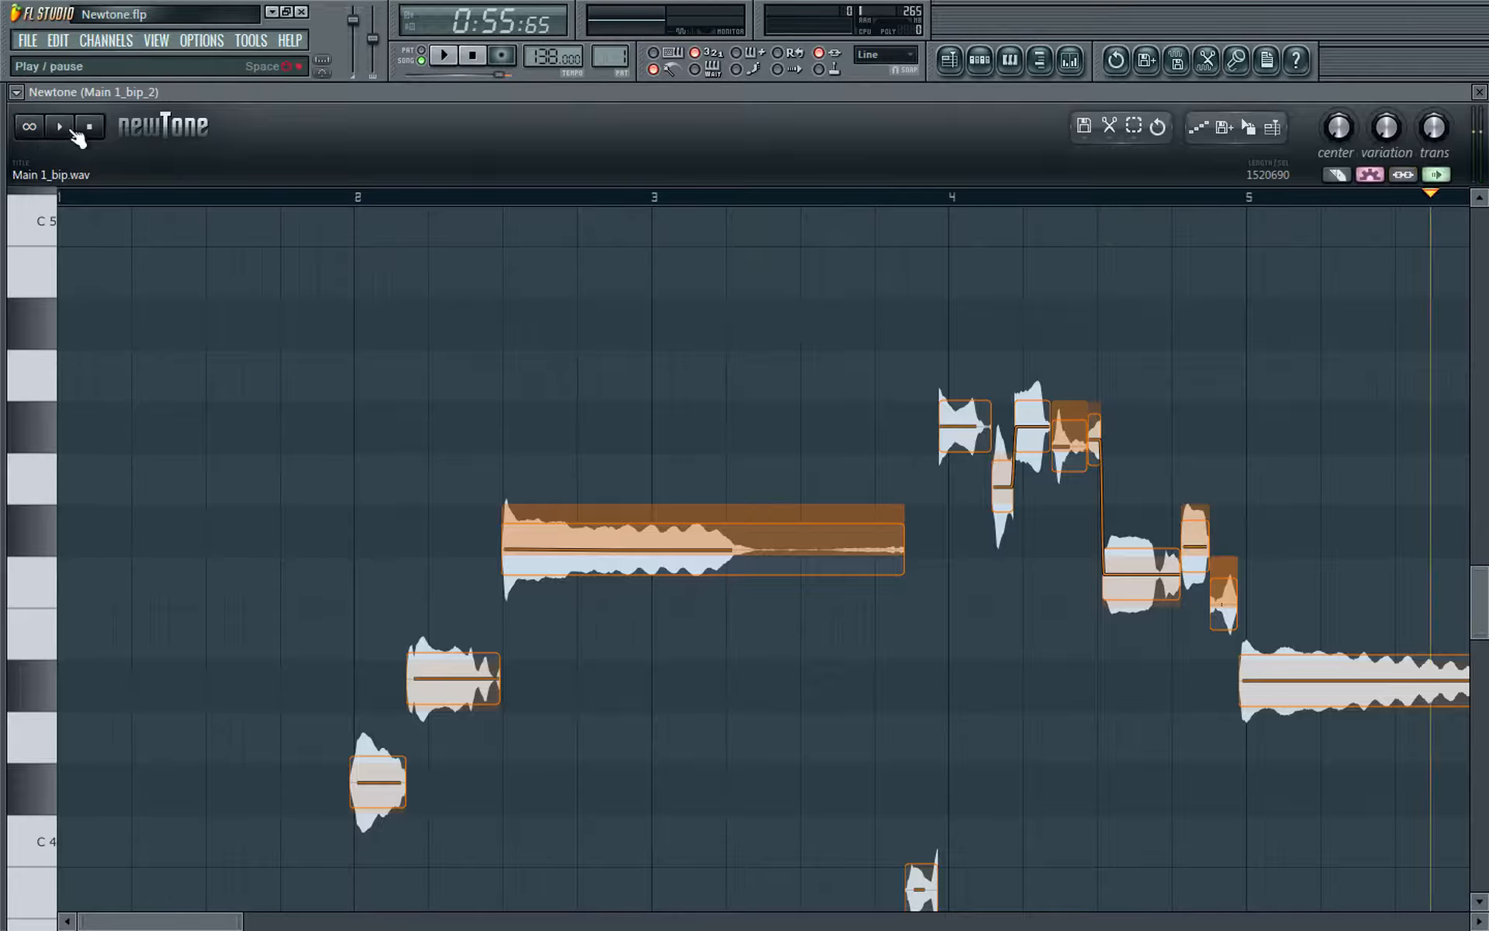
pyautogui.click(89, 127)
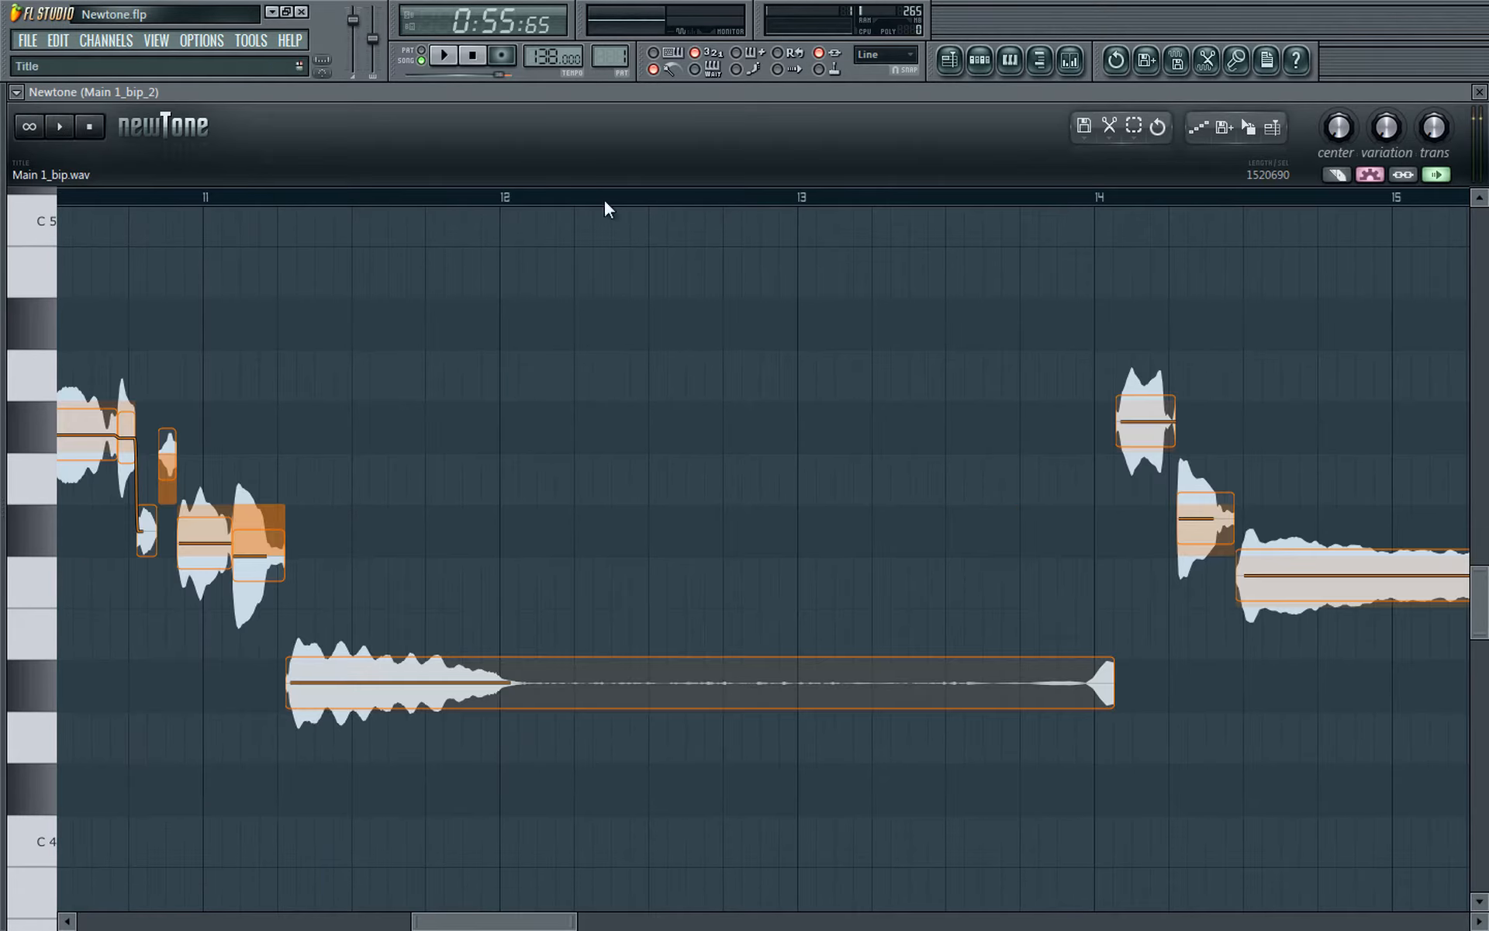
pyautogui.click(1089, 126)
pyautogui.click(1111, 131)
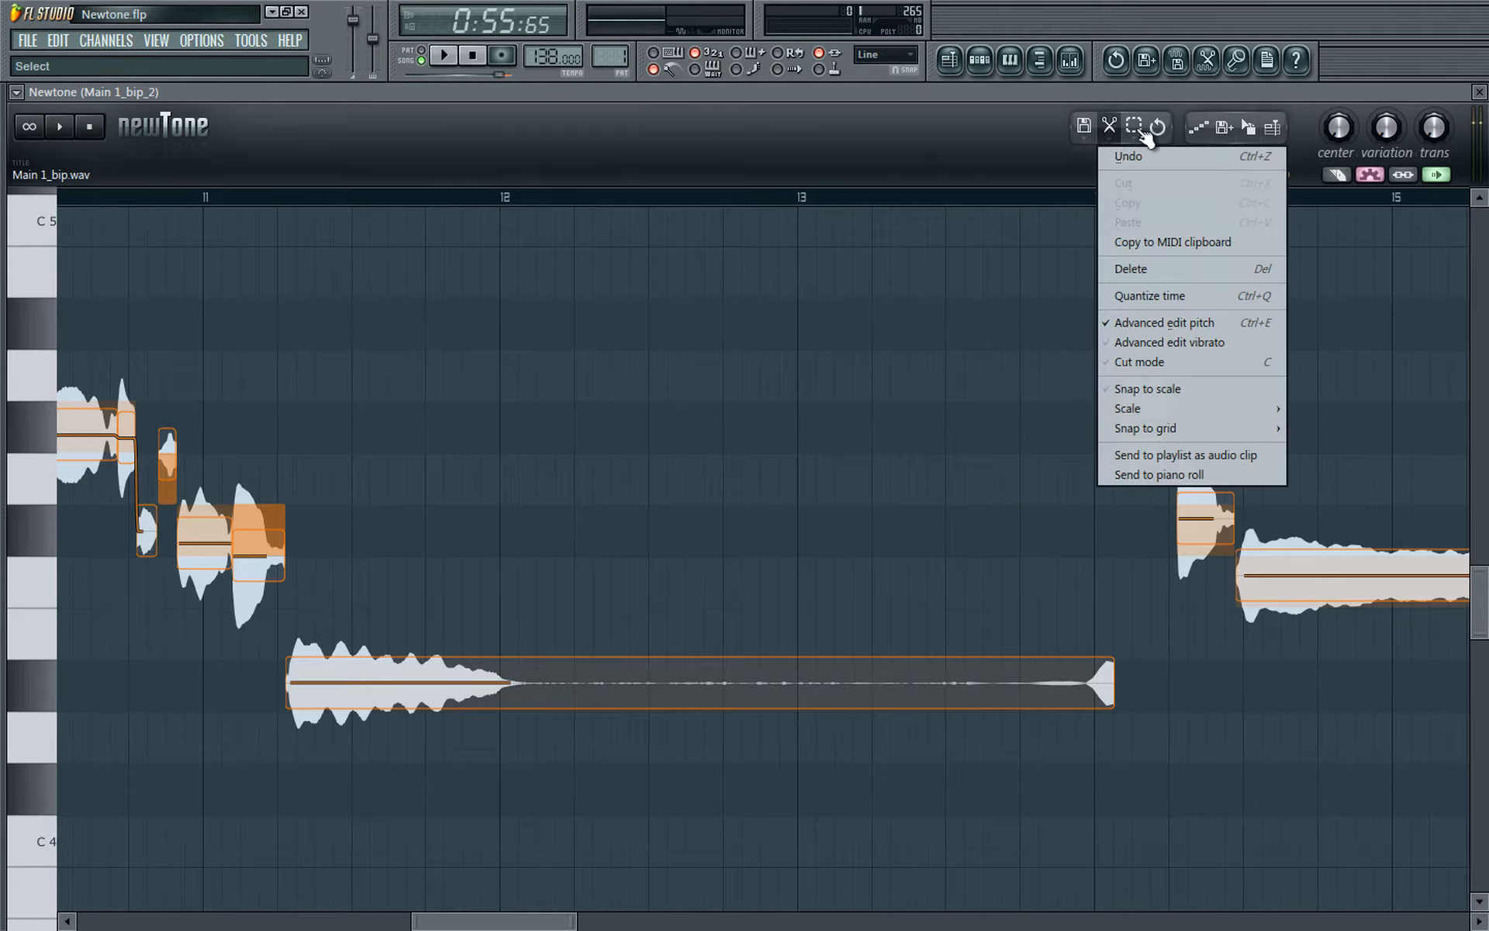
pyautogui.click(1141, 130)
pyautogui.click(1155, 130)
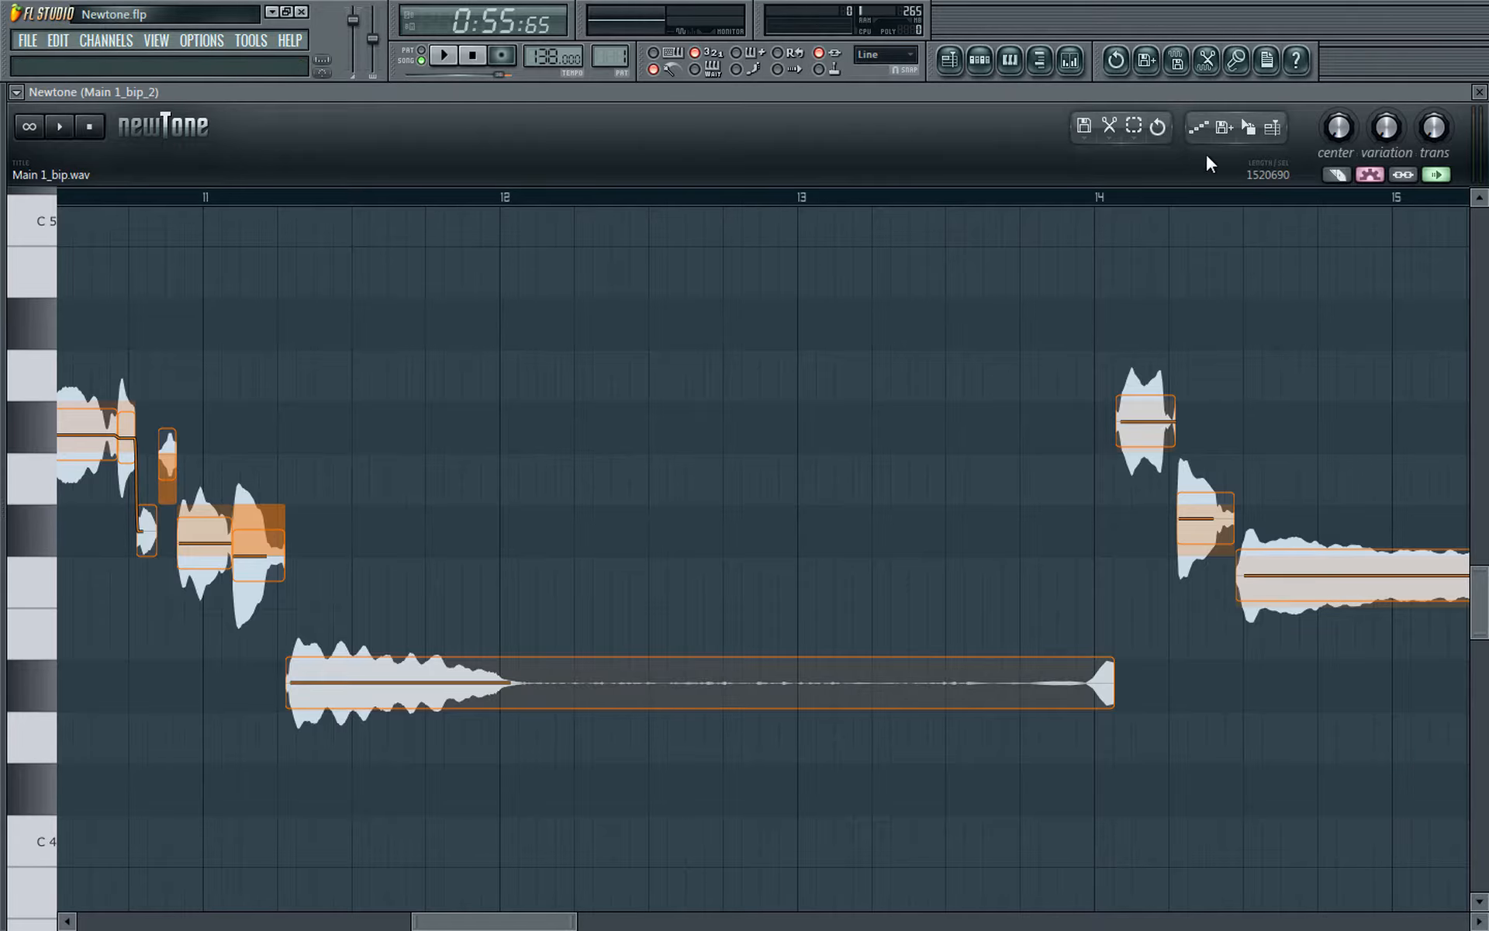
# Step: Restore the Newtone window from its maximized size and place it beside the channel list, over the playlist
pyautogui.doubleClick(1081, 96)
pyautogui.moveTo(491, 237); pyautogui.dragTo(986, 149)
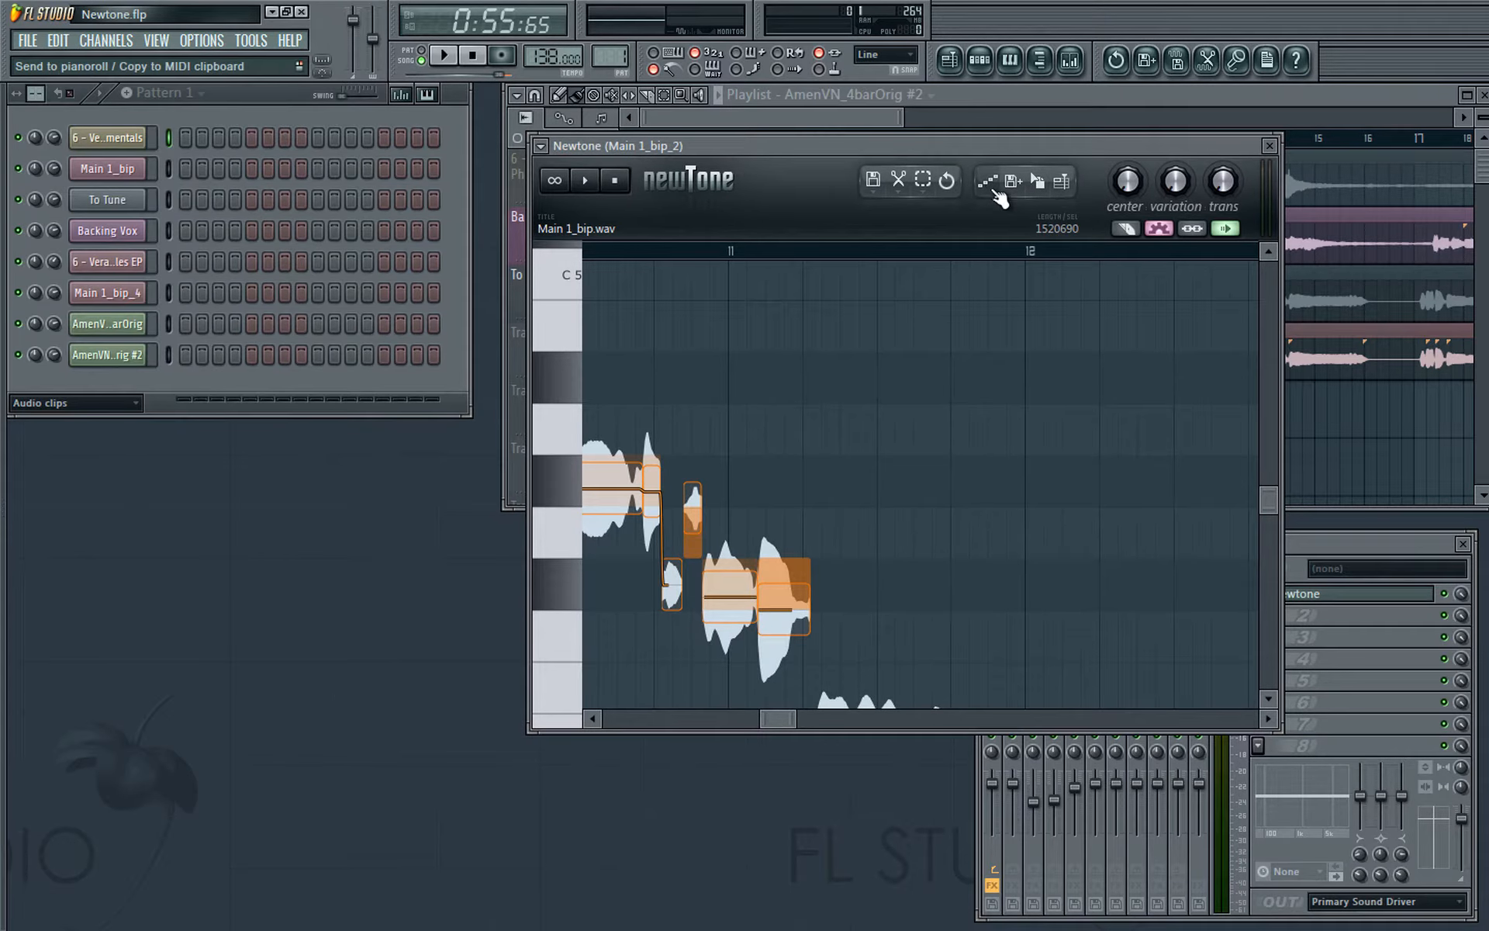
# Step: Try sending the vocal's notes to the first channel's piano roll, and delete all of them again
pyautogui.click(1000, 201)
pyautogui.click(263, 138)
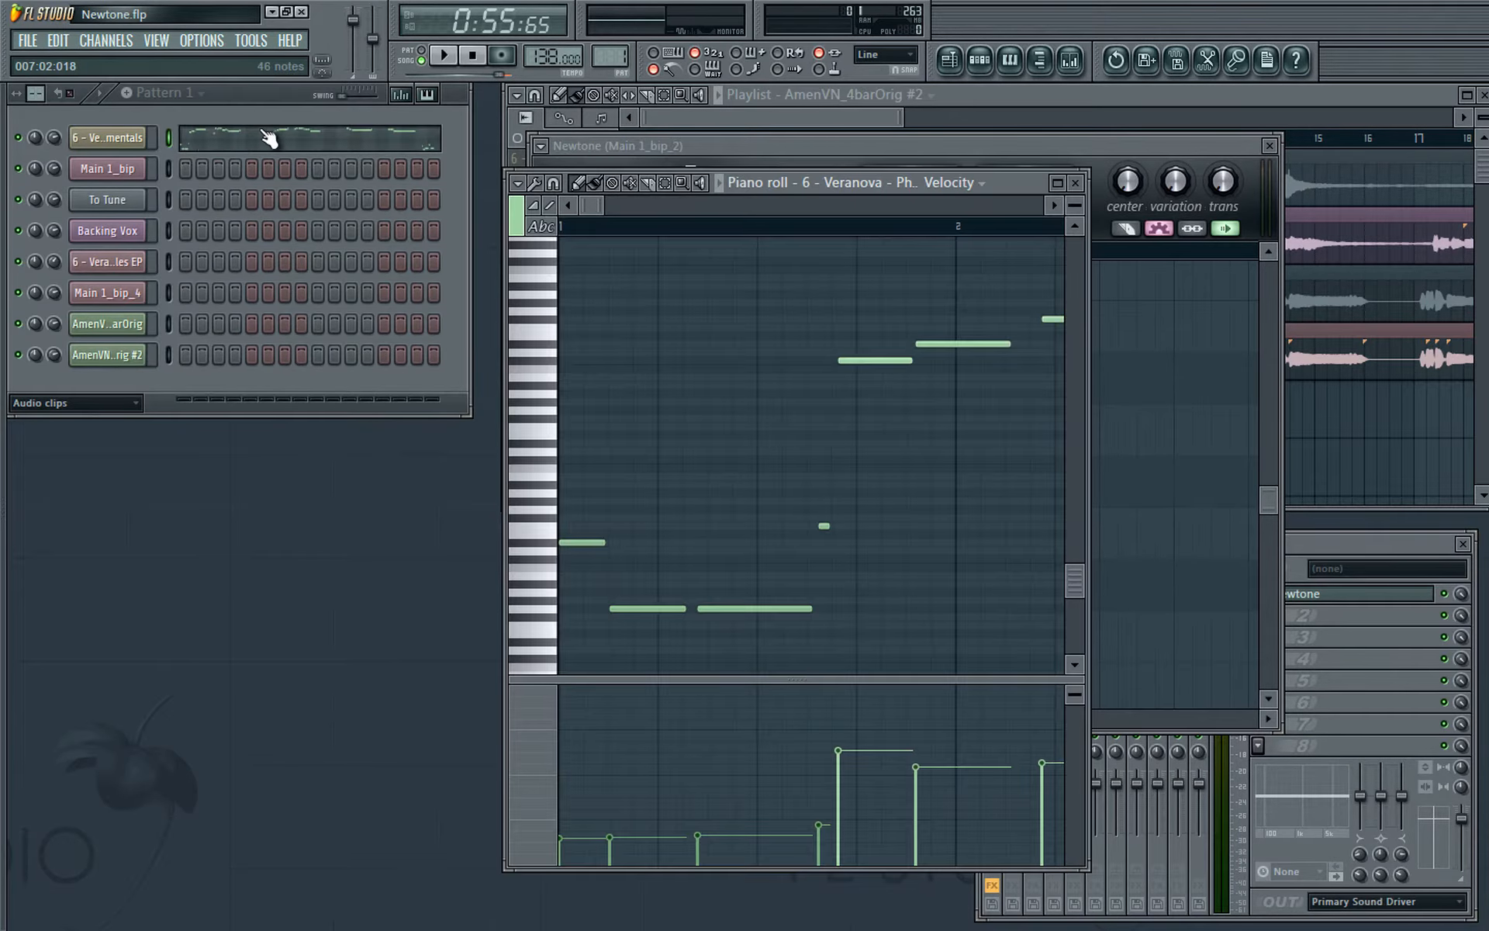
pyautogui.hotkey('ctrl', 'a')
pyautogui.press('Delete')
pyautogui.press('Escape')
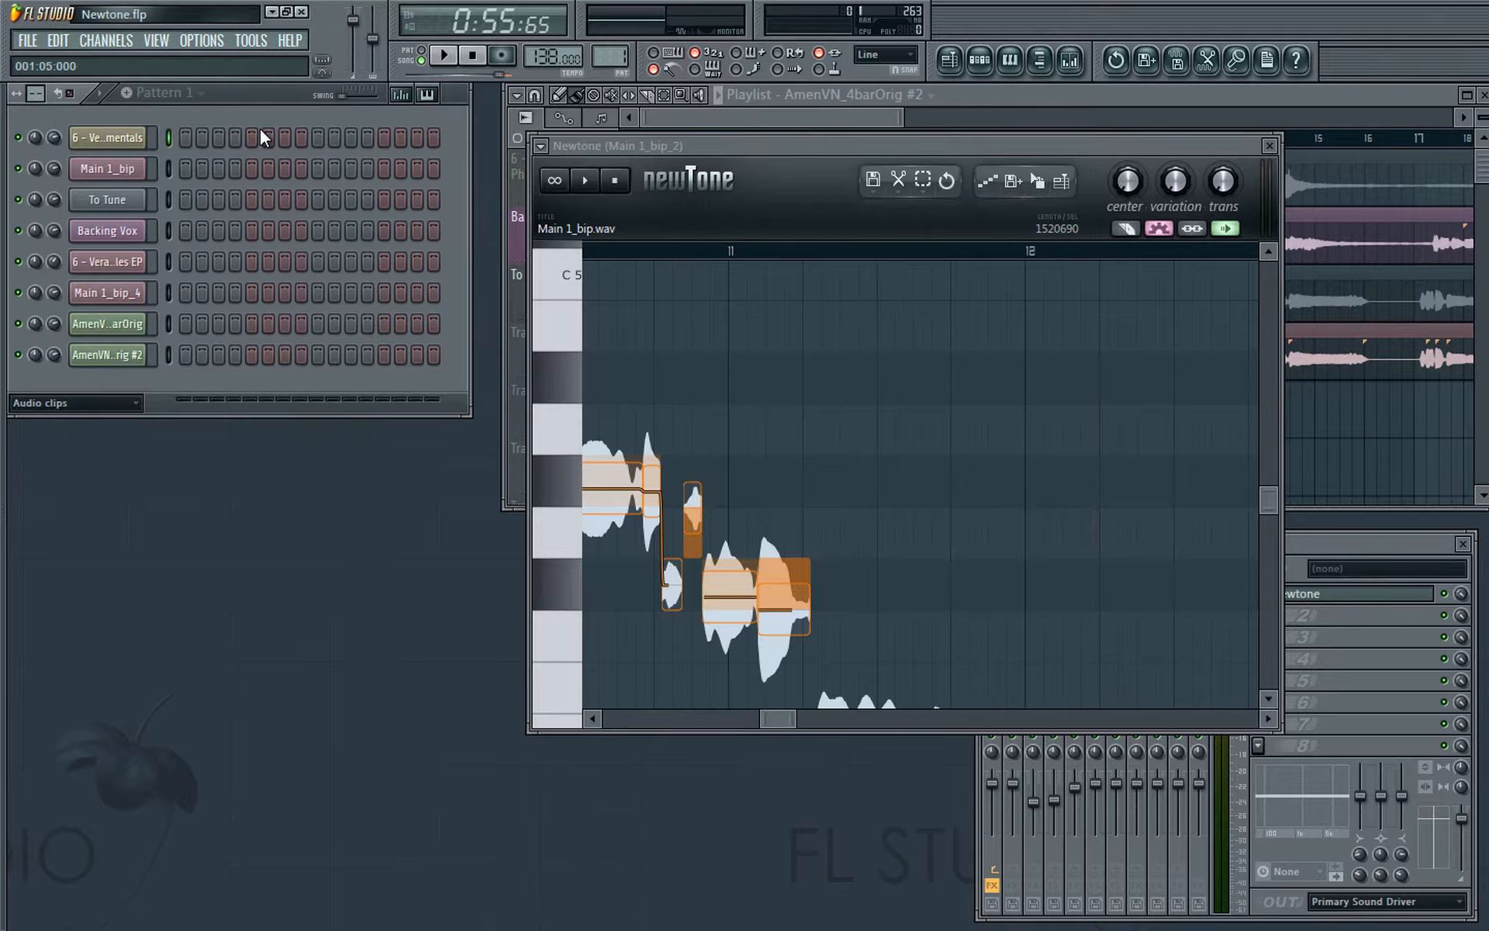
# Step: Bring up and cancel saving the vocal as a wave file, and try dropping it on the playlist as an audio clip, undoing the drop
pyautogui.click(1010, 185)
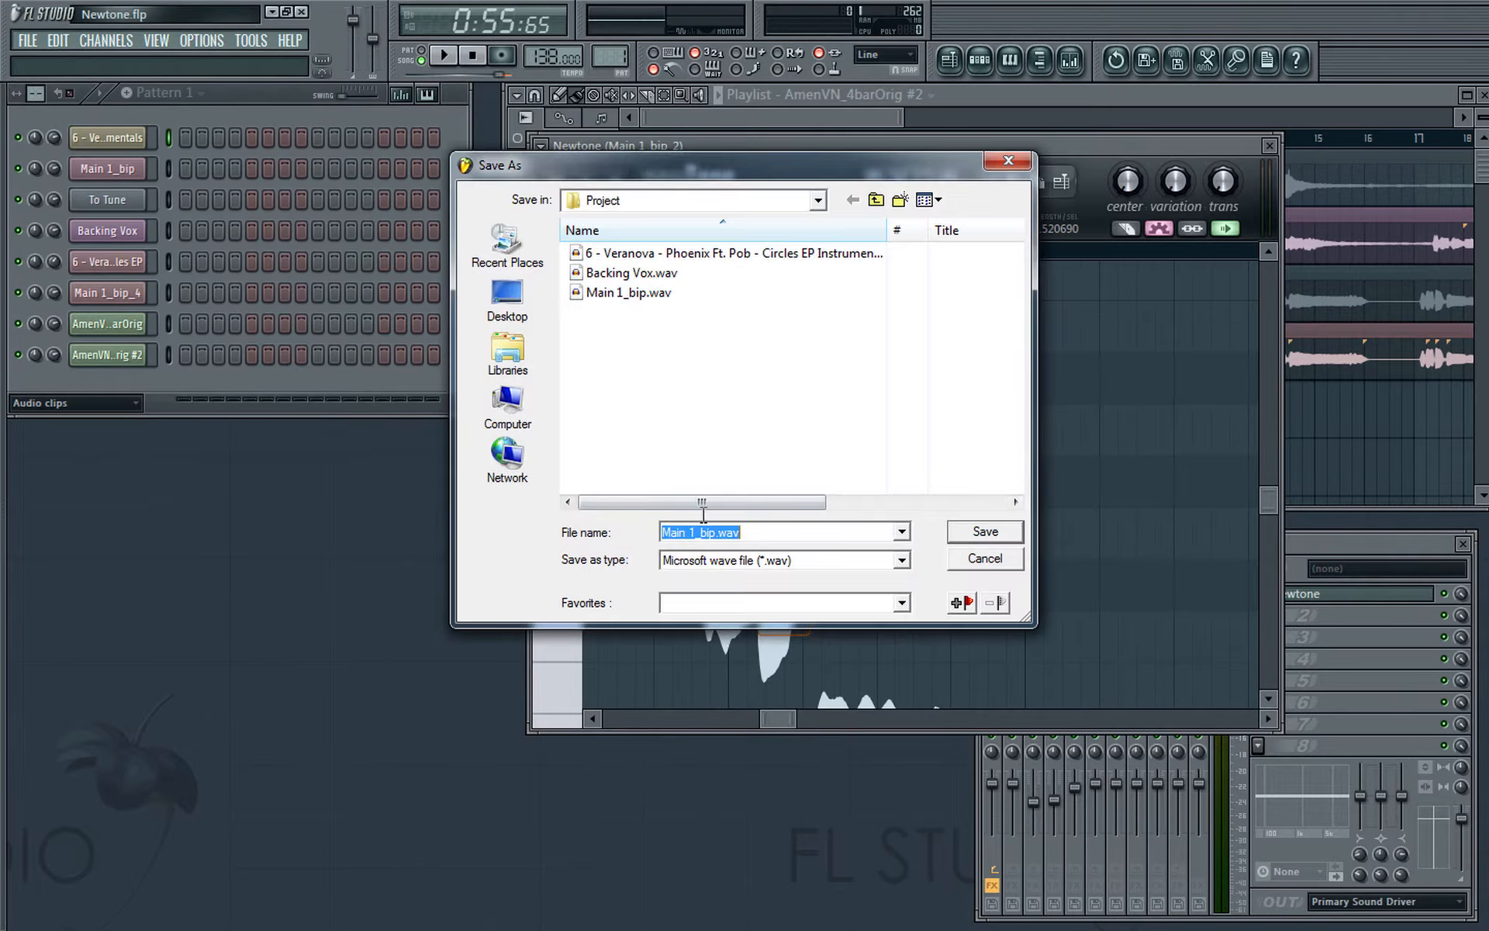
pyautogui.click(974, 570)
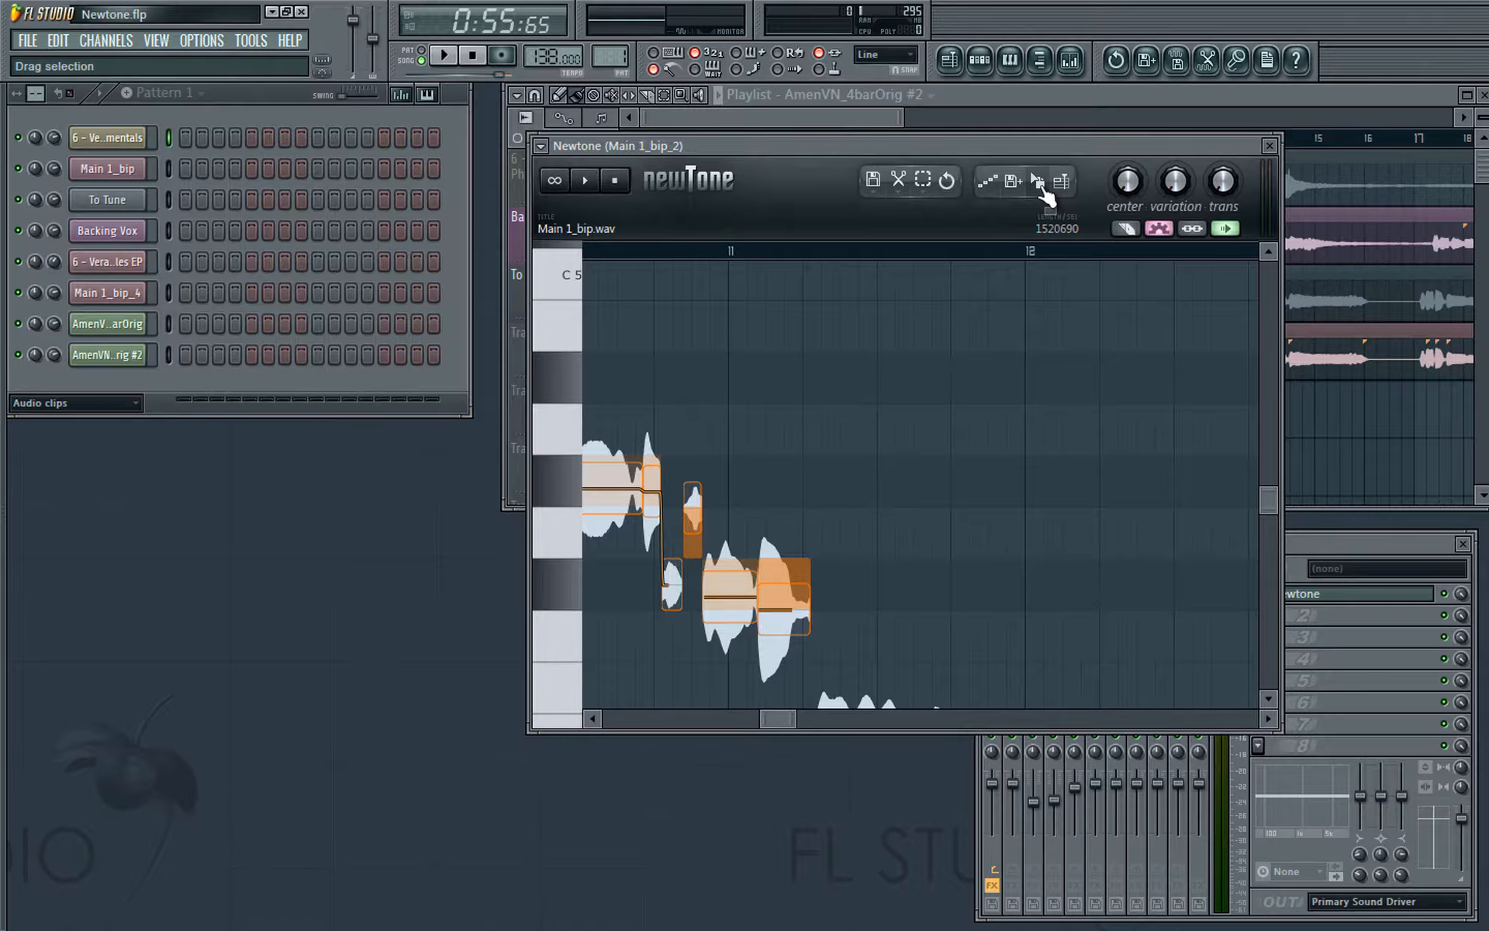
pyautogui.moveTo(1040, 186); pyautogui.dragTo(702, 419)
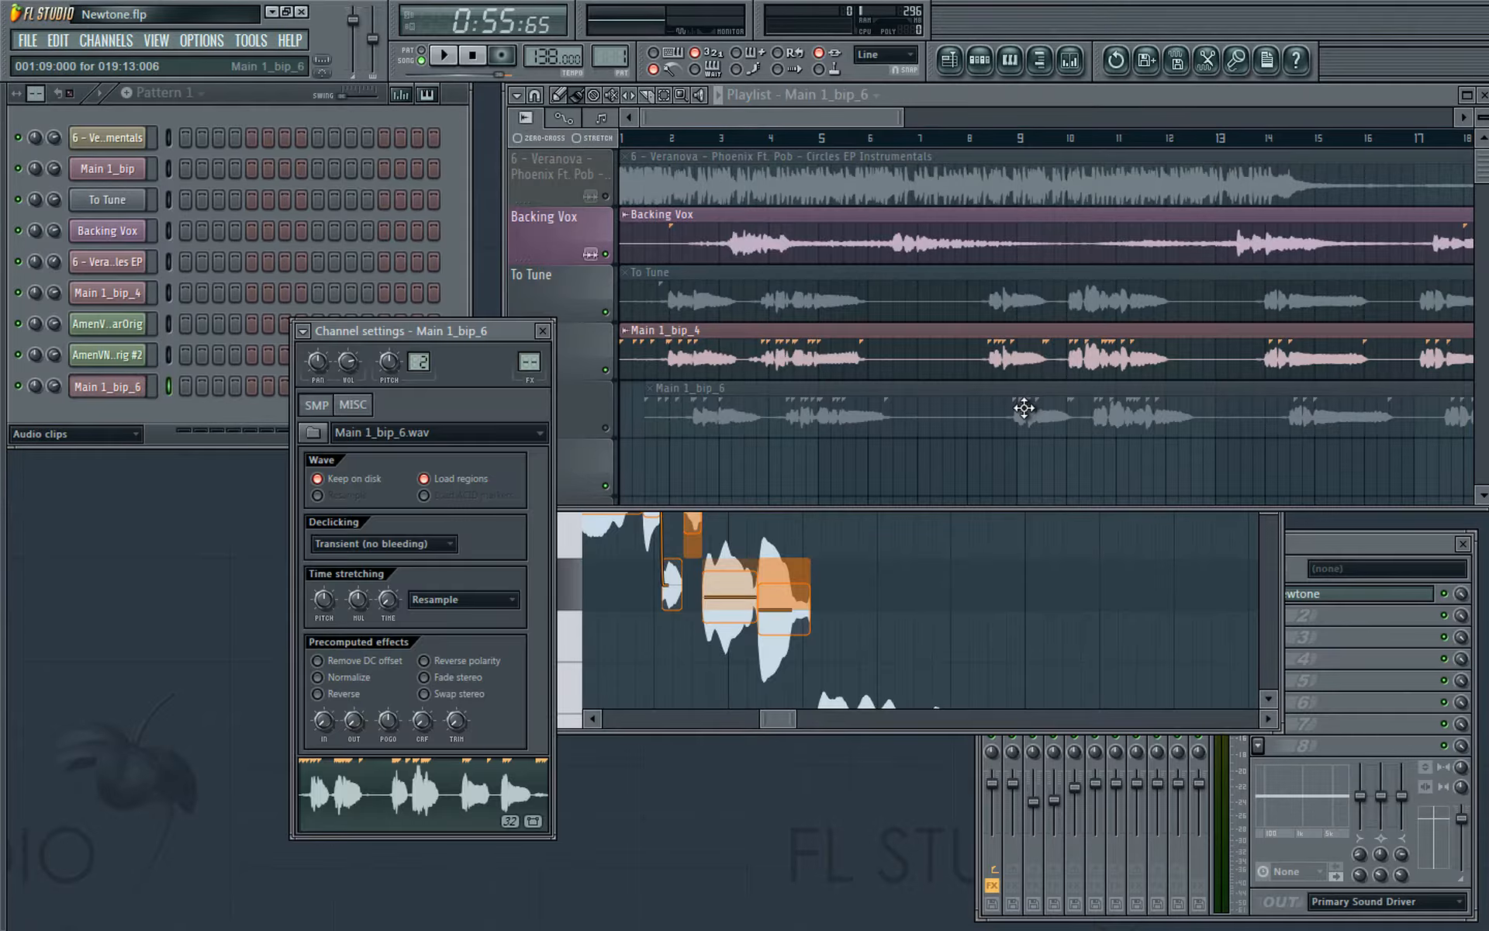
pyautogui.hotkey('ctrl', 'z')
pyautogui.click(1021, 635)
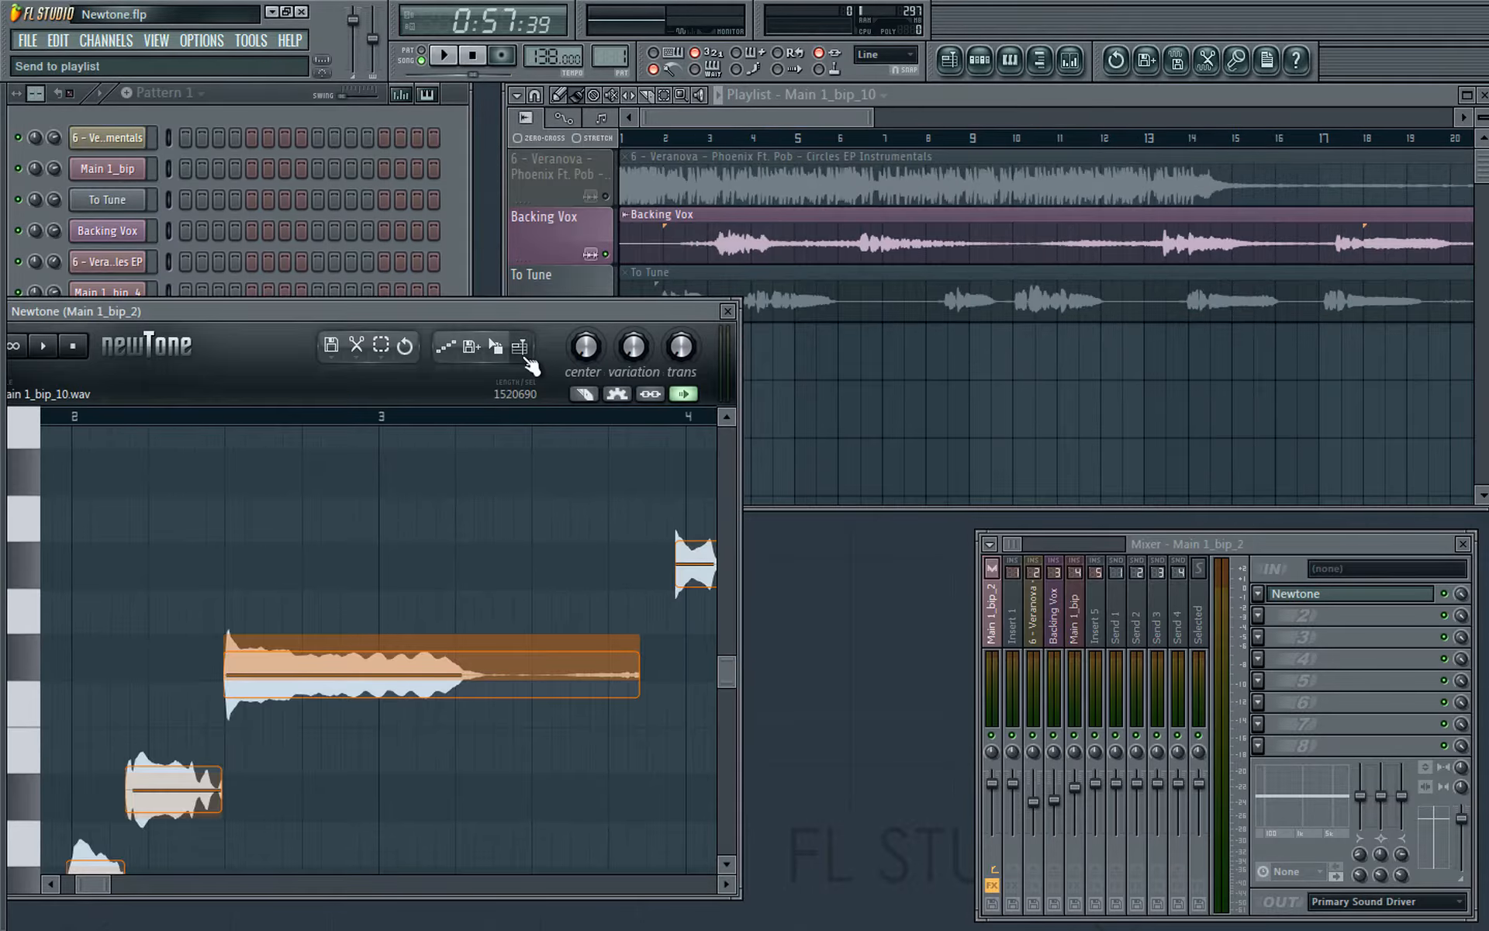
# Step: Send the corrected vocal to the playlist as an audio clip on Track 4
pyautogui.click(527, 356)
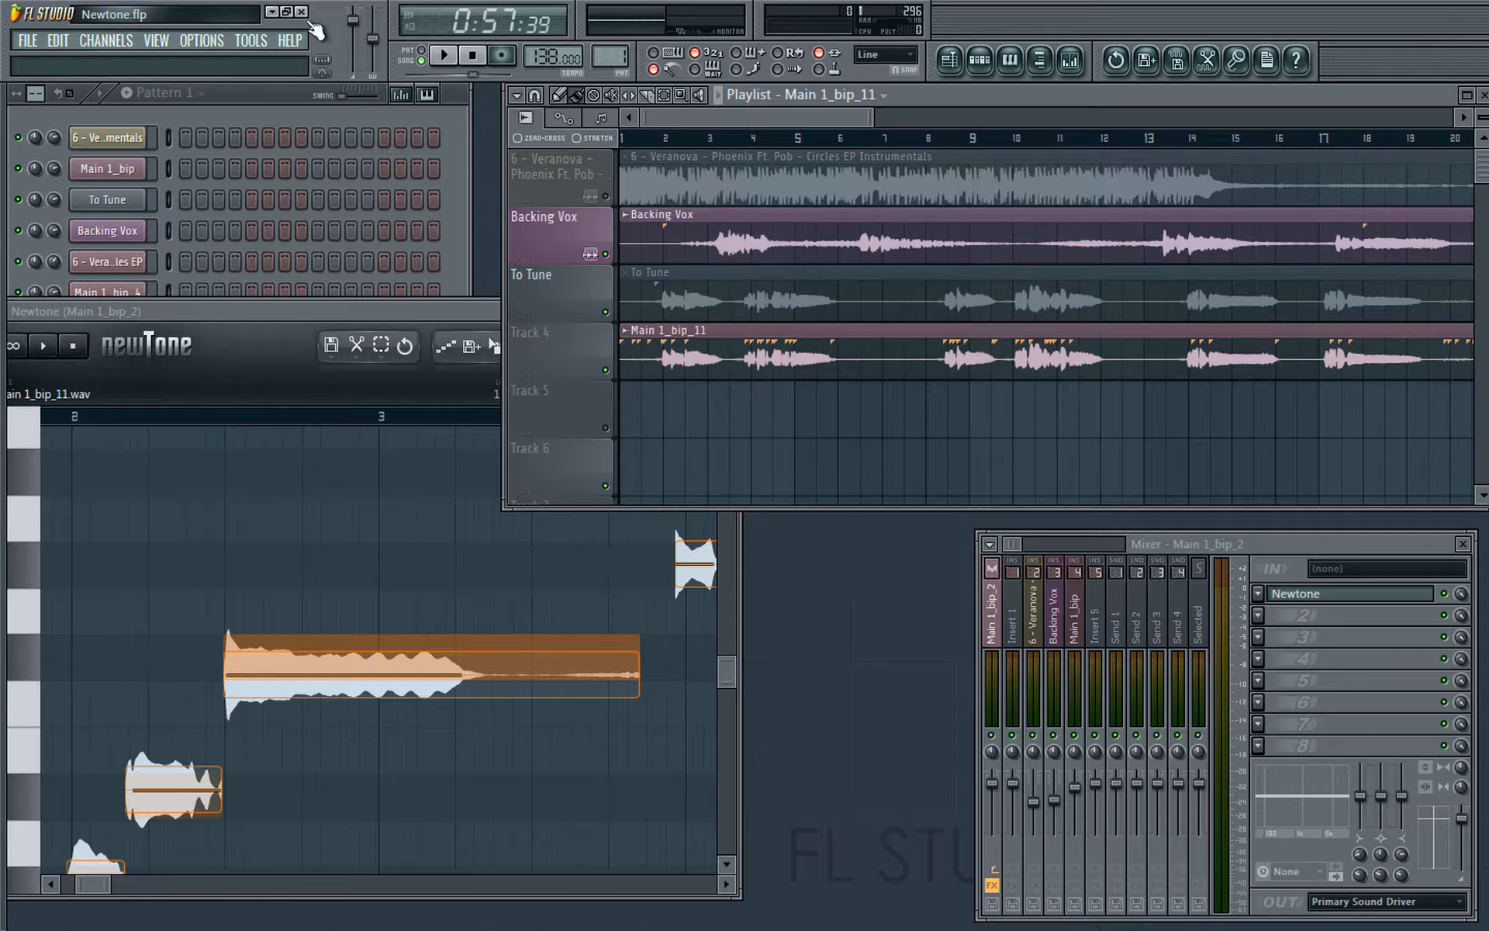
pyautogui.hotkey('alt', 'F4')
pyautogui.click(768, 522)
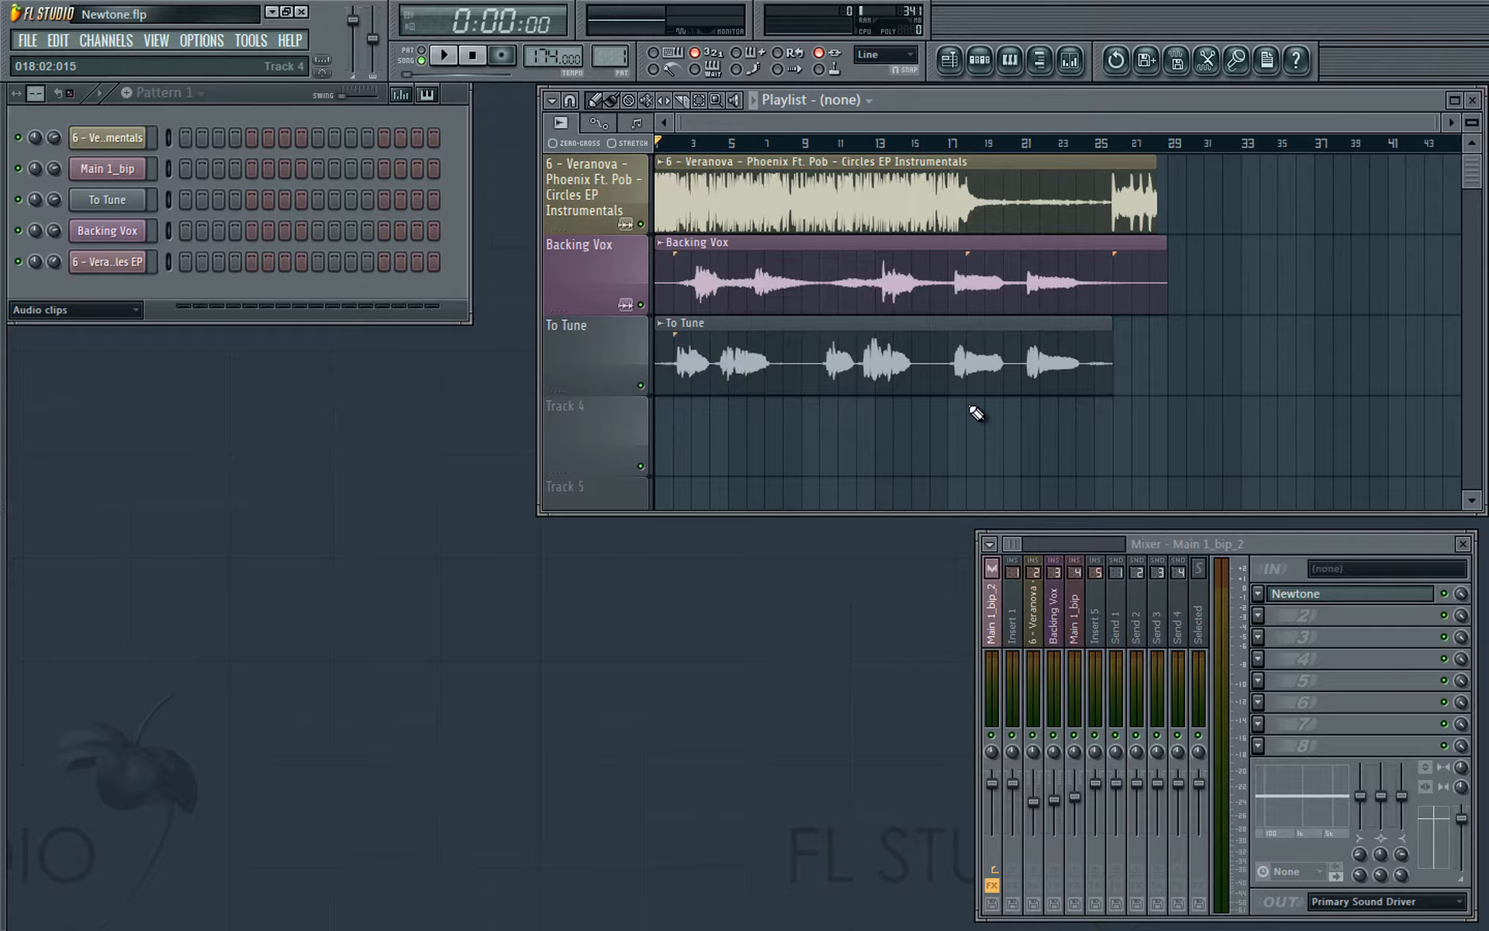
# Step: Examine the channel settings of the instrumentals, Backing Vox and To Tune clips
pyautogui.doubleClick(760, 189)
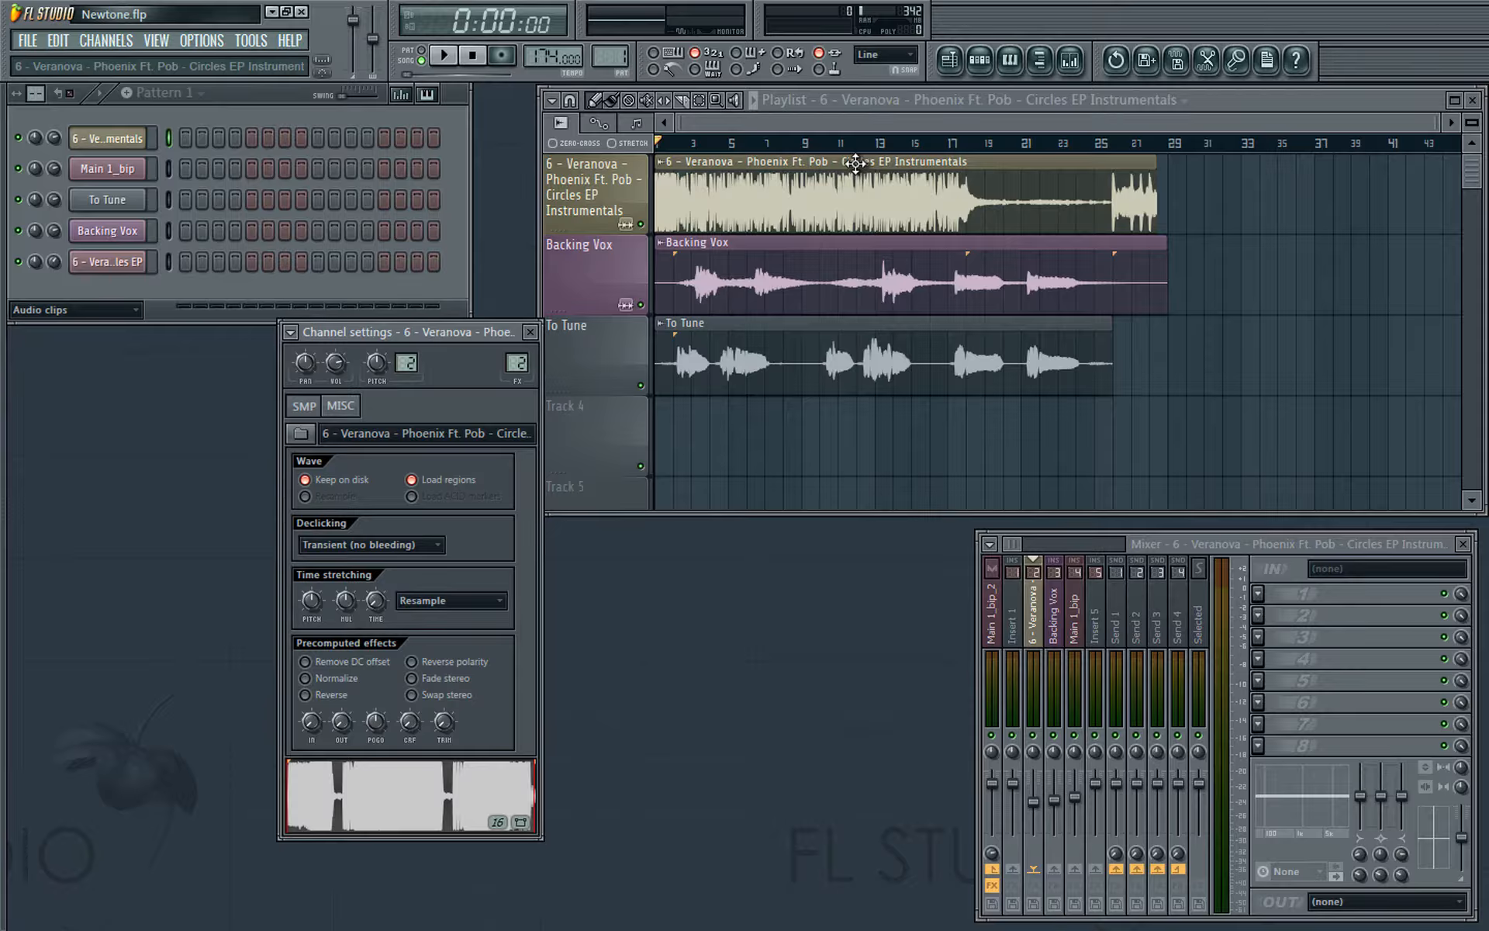
pyautogui.doubleClick(923, 270)
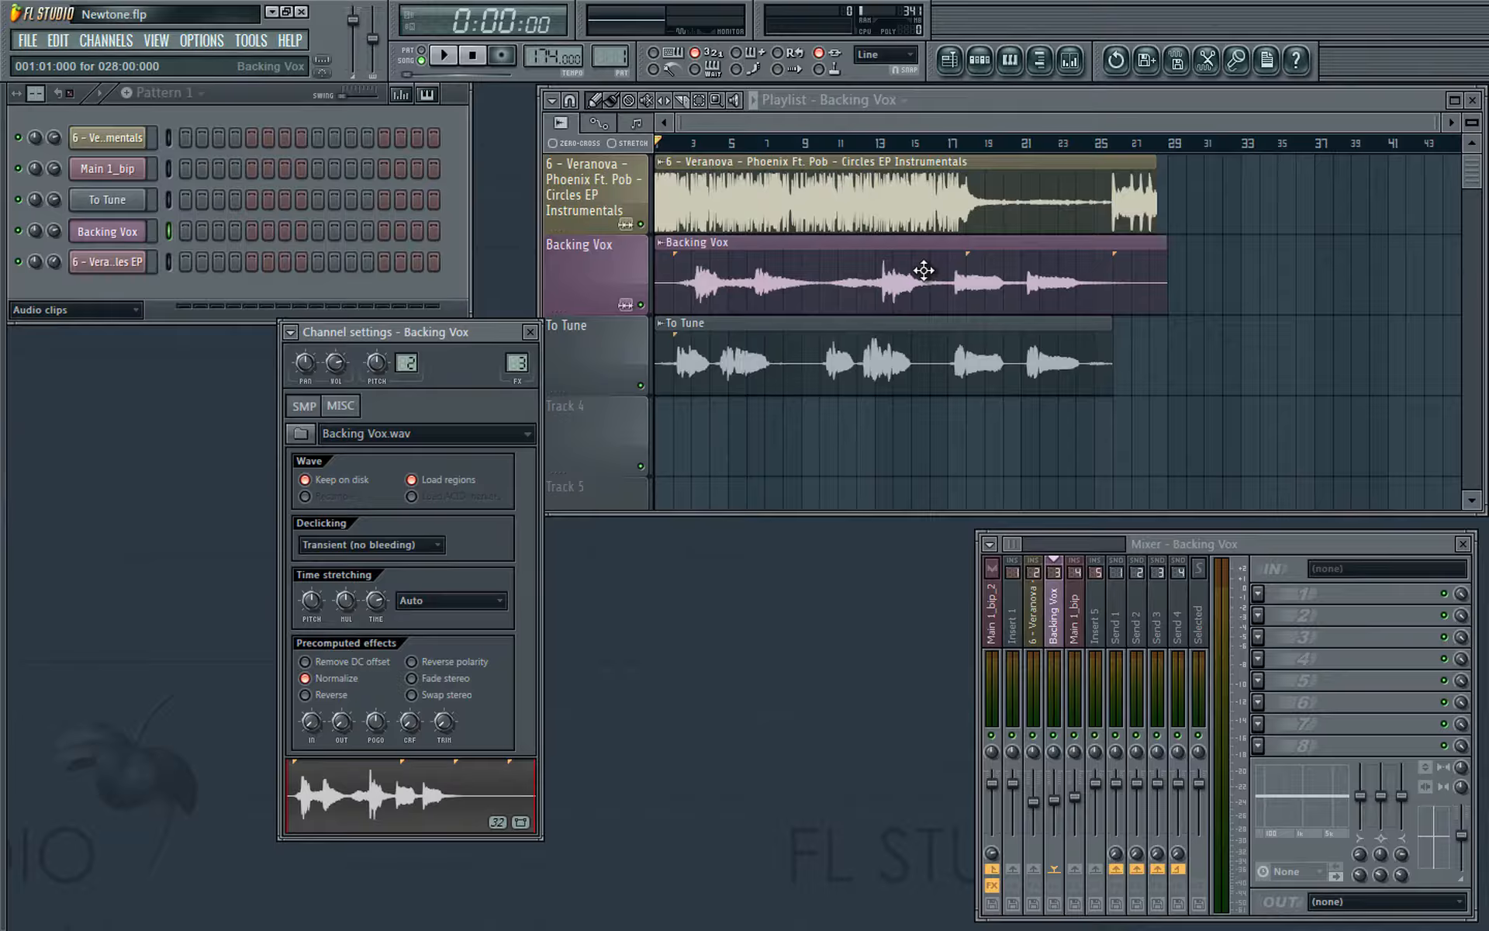
pyautogui.click(868, 376)
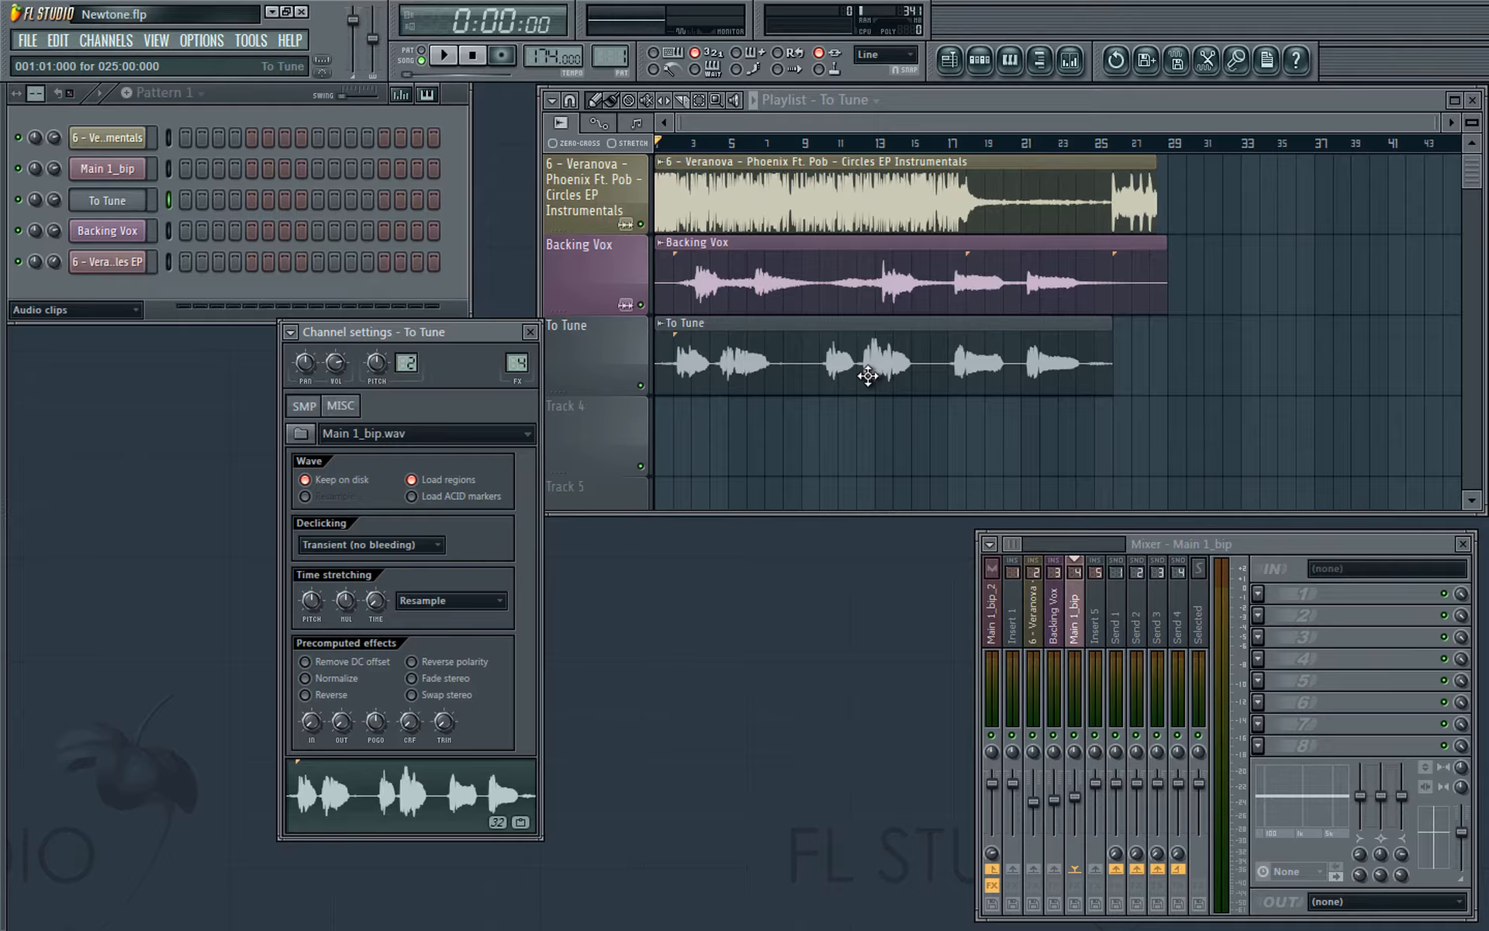
# Step: Mute the To Tune clip and play the song with only the instrumentals and backing vocals, stopping near the end
pyautogui.rightClick(880, 363)
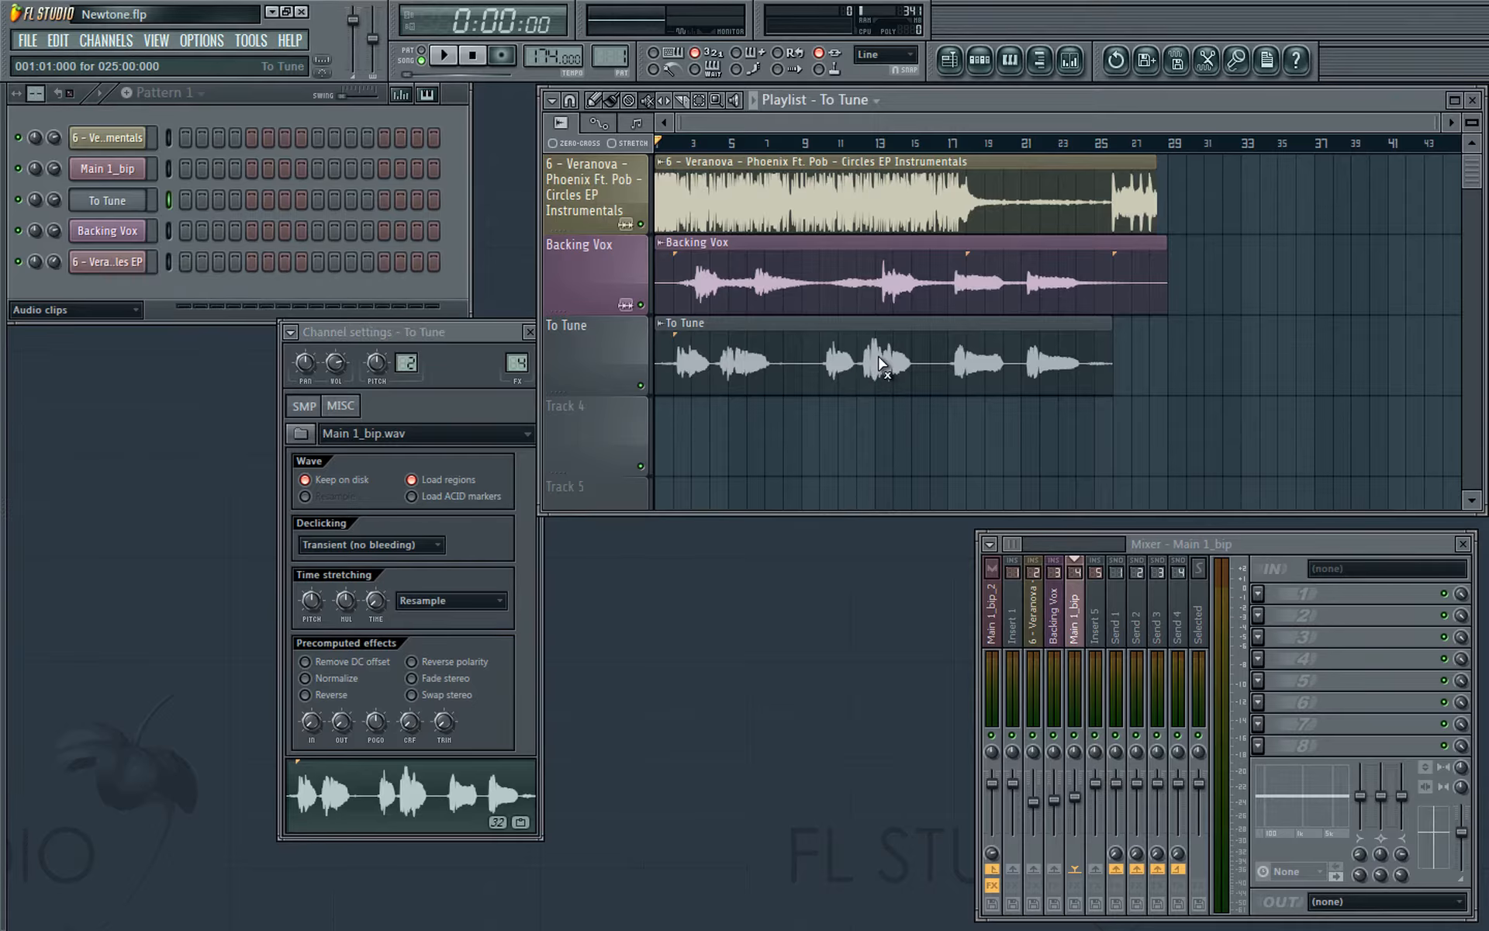
pyautogui.click(812, 371)
pyautogui.press('space')
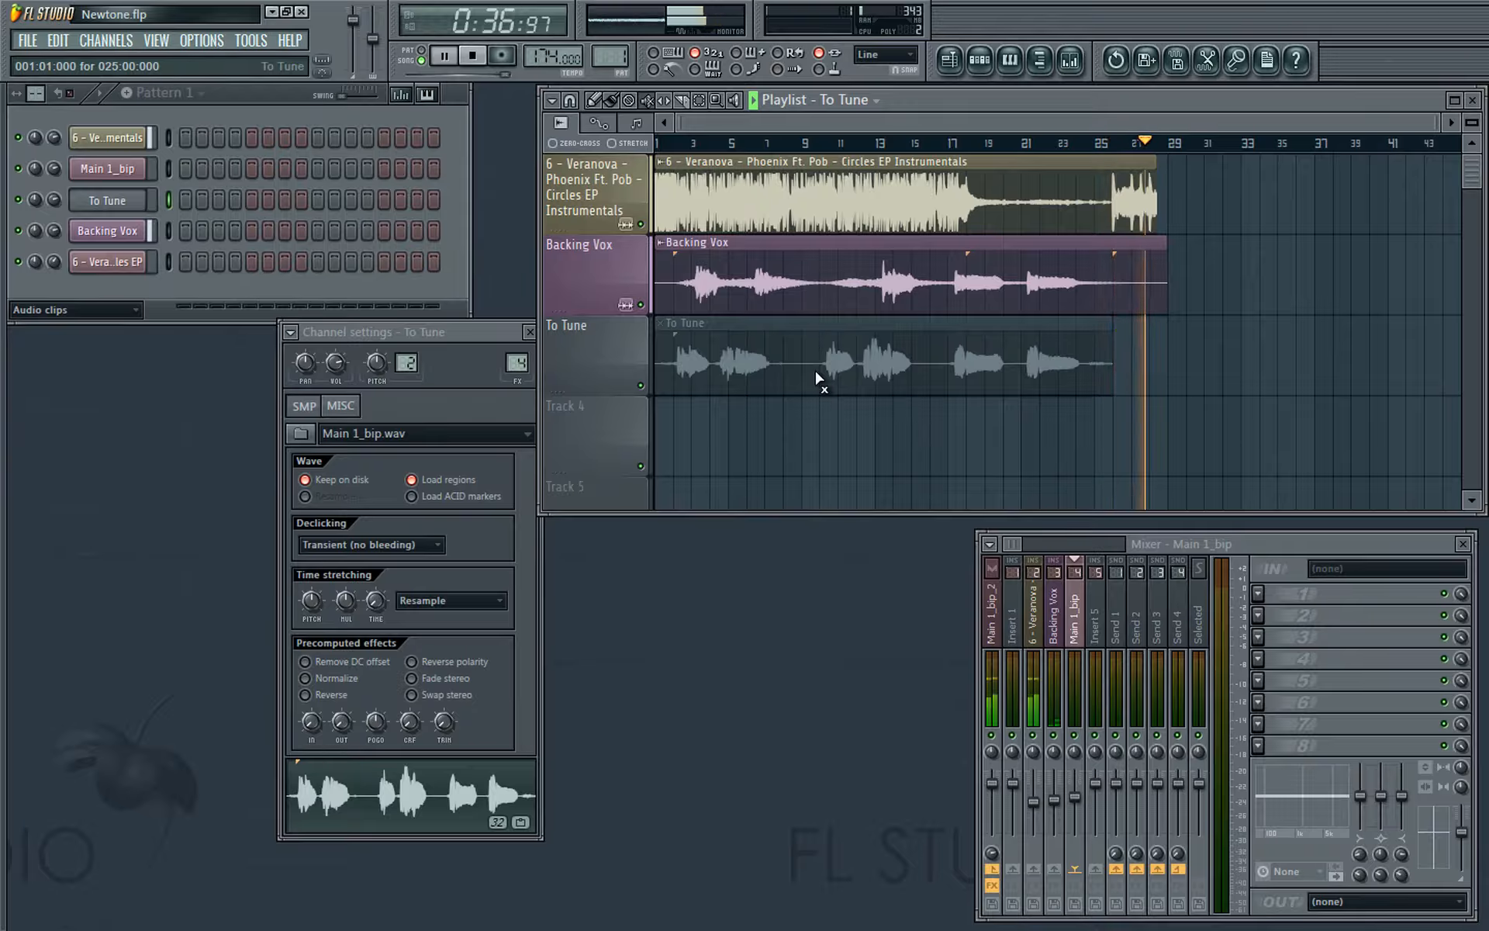
pyautogui.press('space')
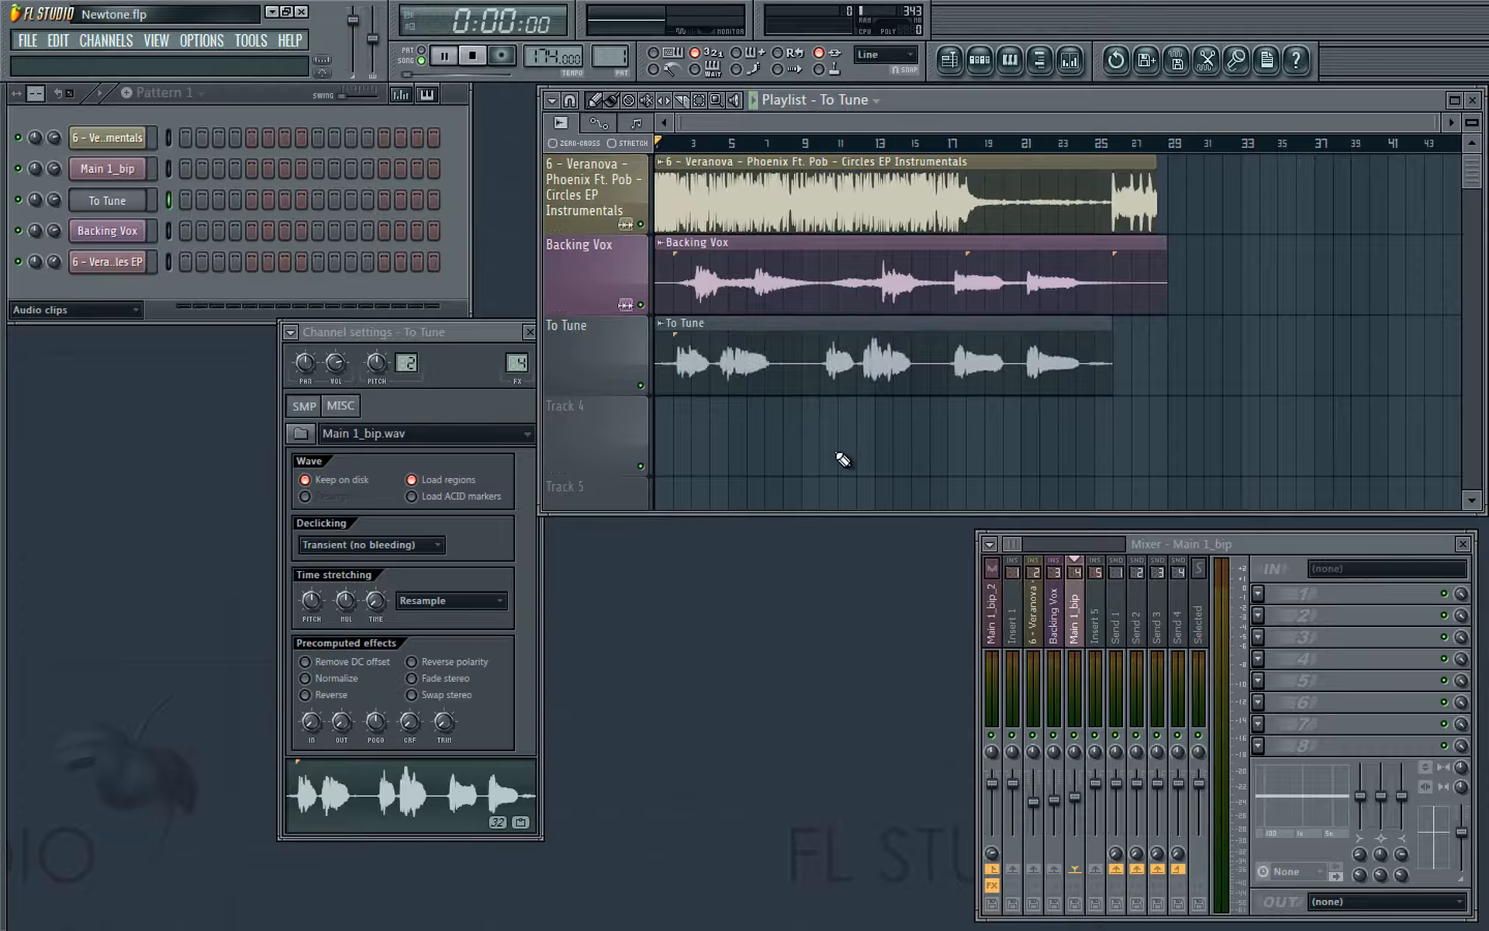
# Step: Play the song with the To Tune clip included, and raise the volume of the Main 1_bip mixer track
pyautogui.press('space')
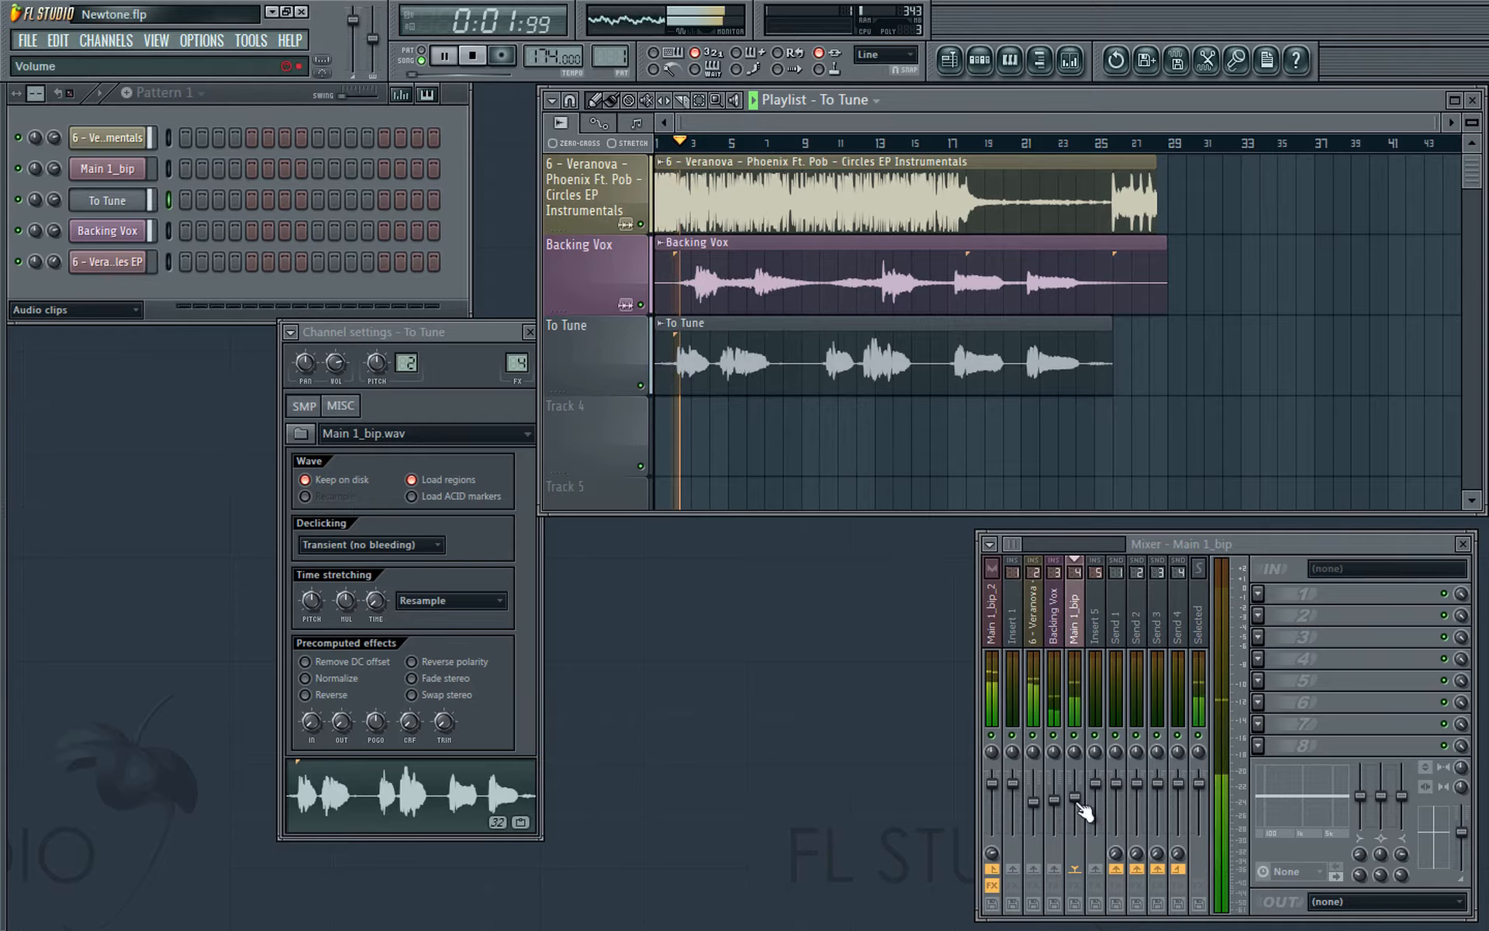
pyautogui.moveTo(1078, 804); pyautogui.dragTo(1079, 788)
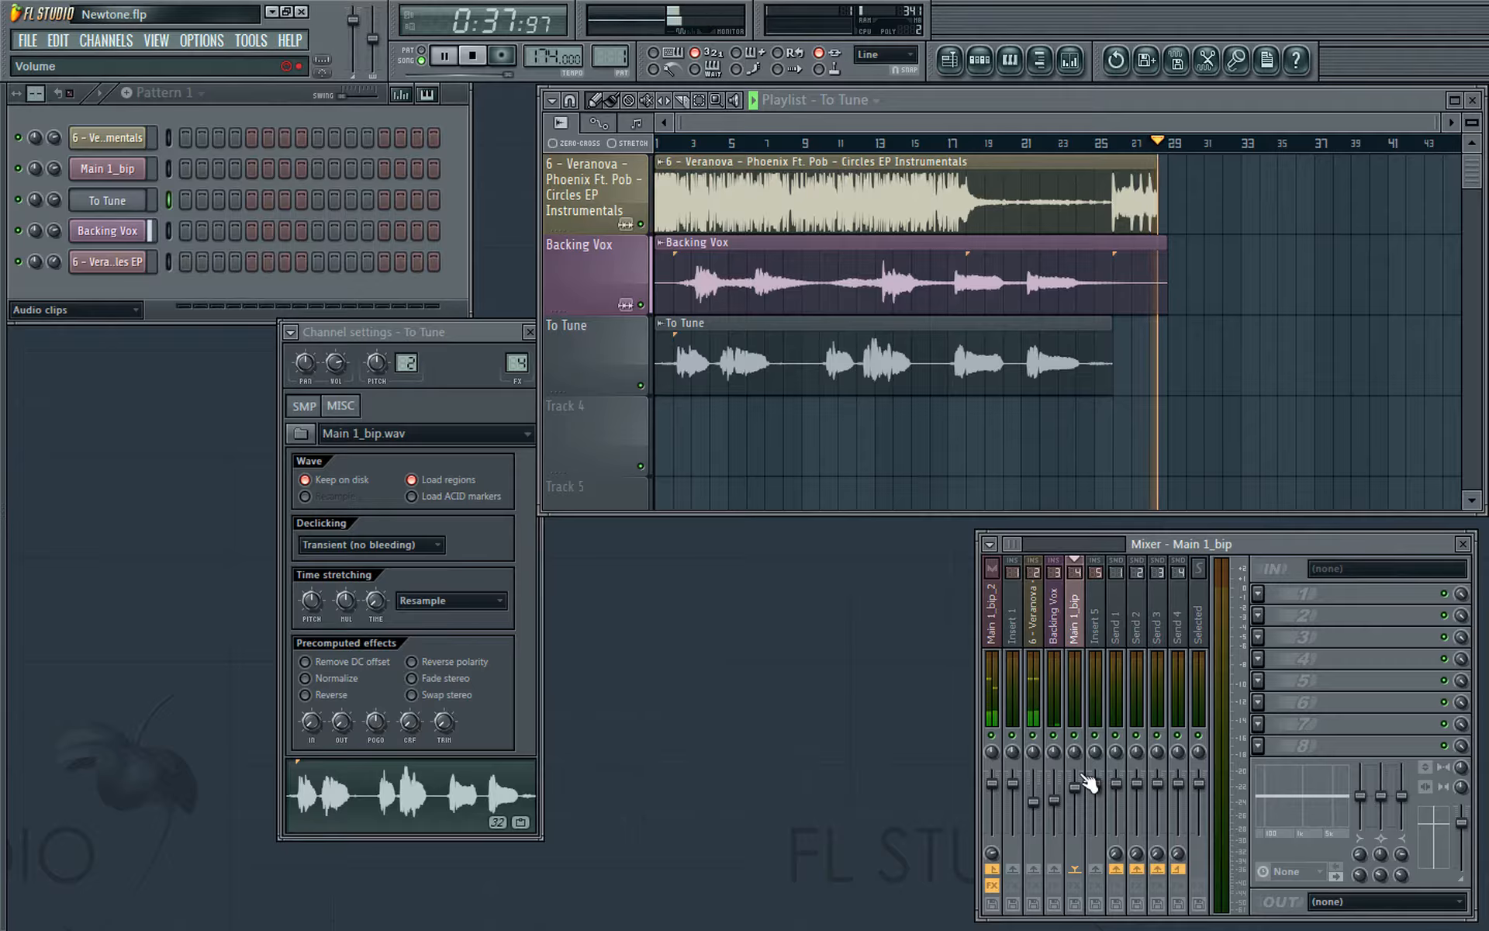
pyautogui.press('space')
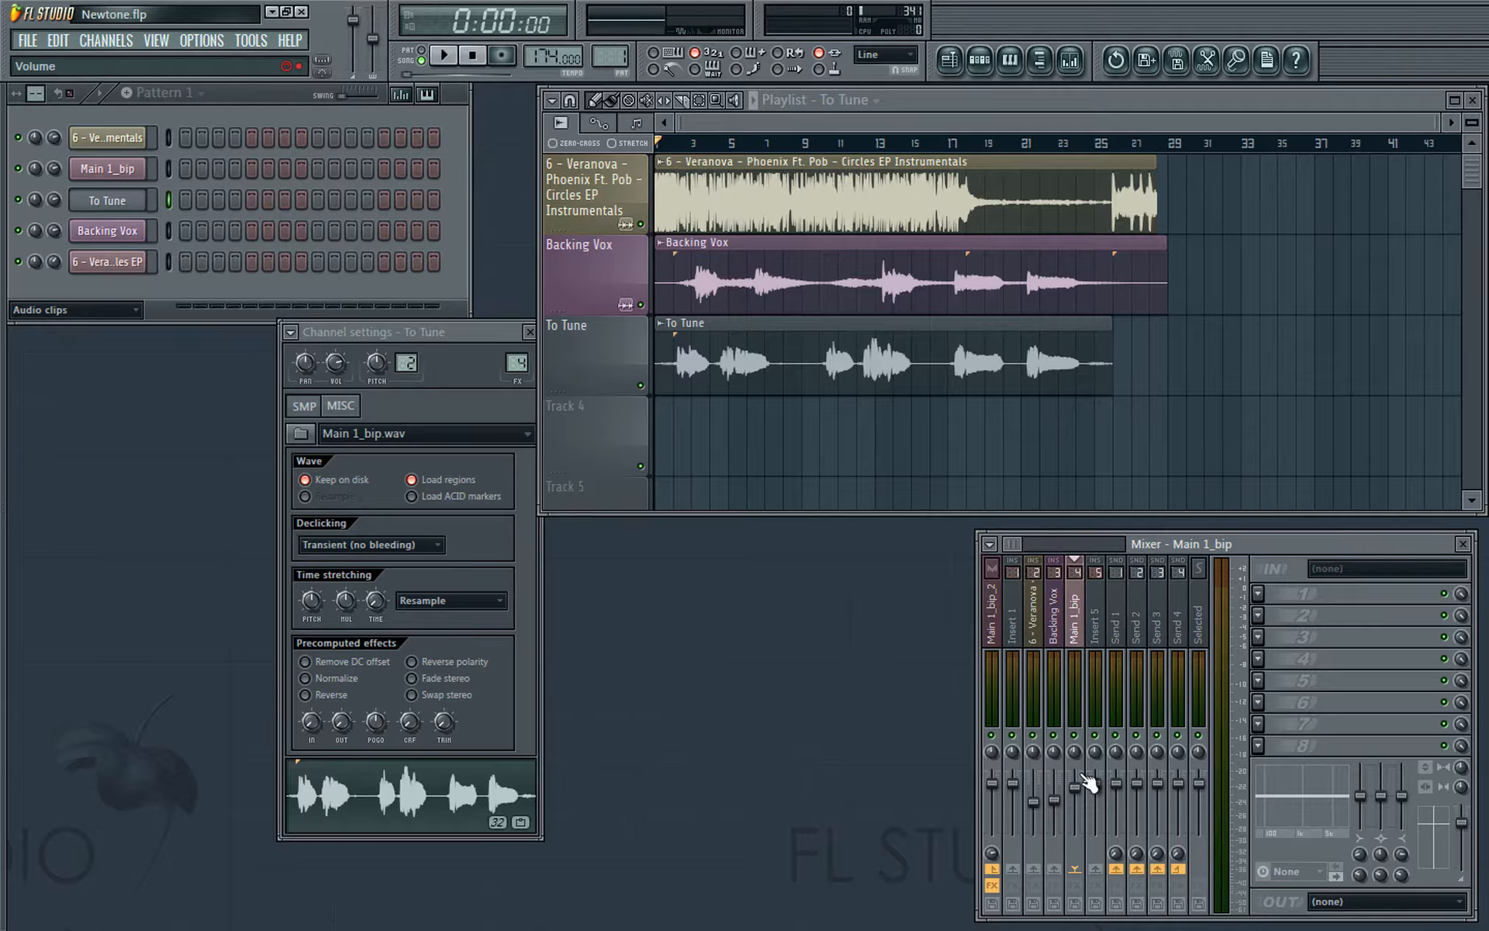
# Step: Audition the vocal from around bar 2 and from around bar 21 of the playlist
pyautogui.press('space')
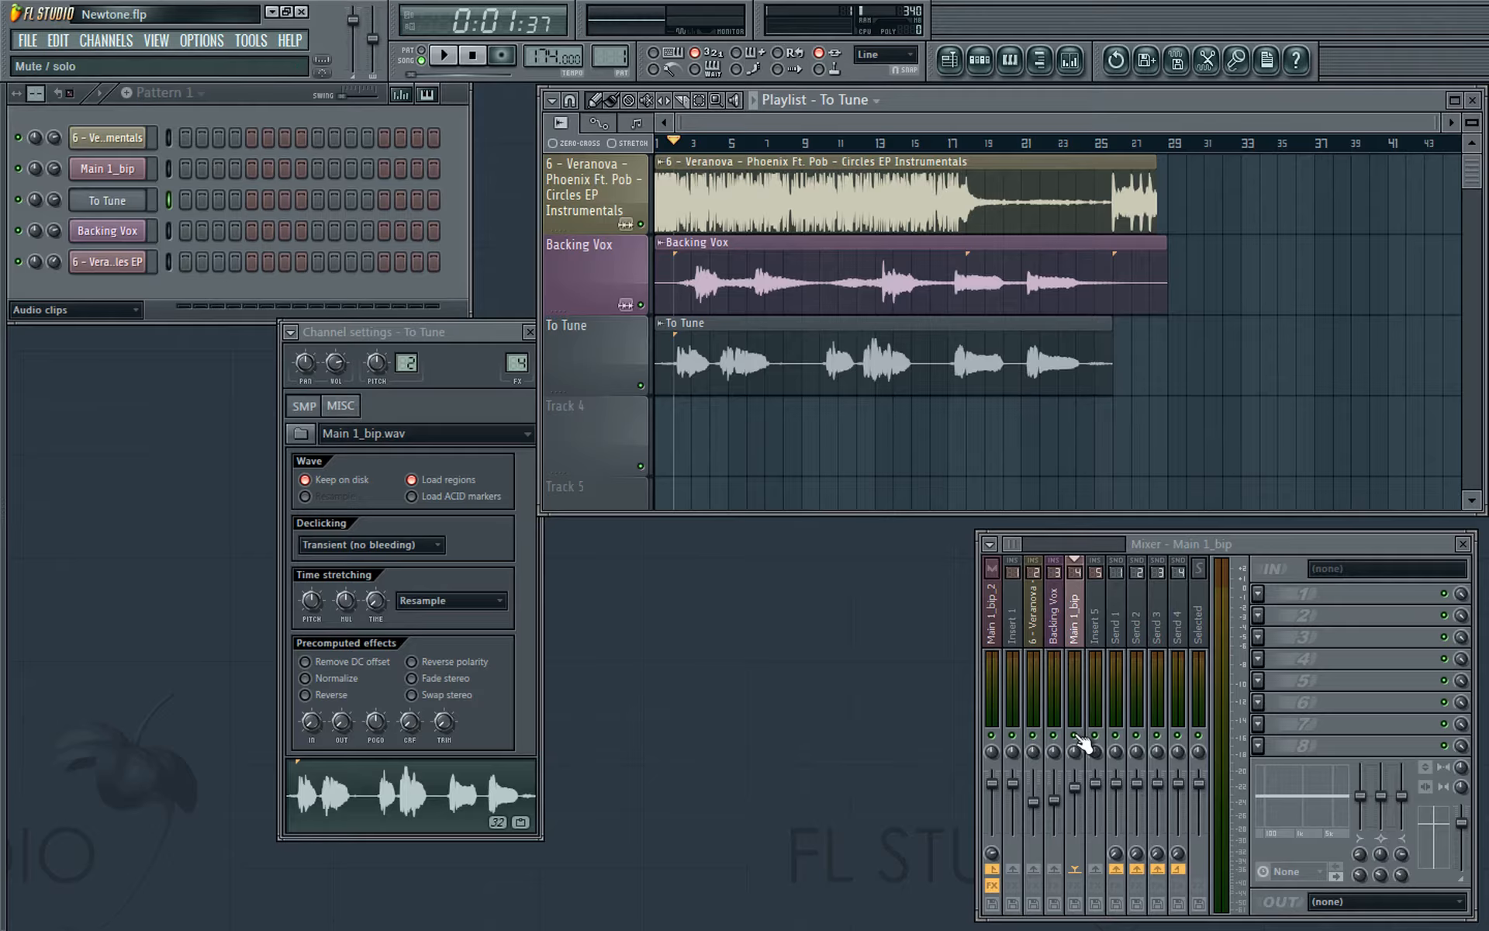
pyautogui.press('space')
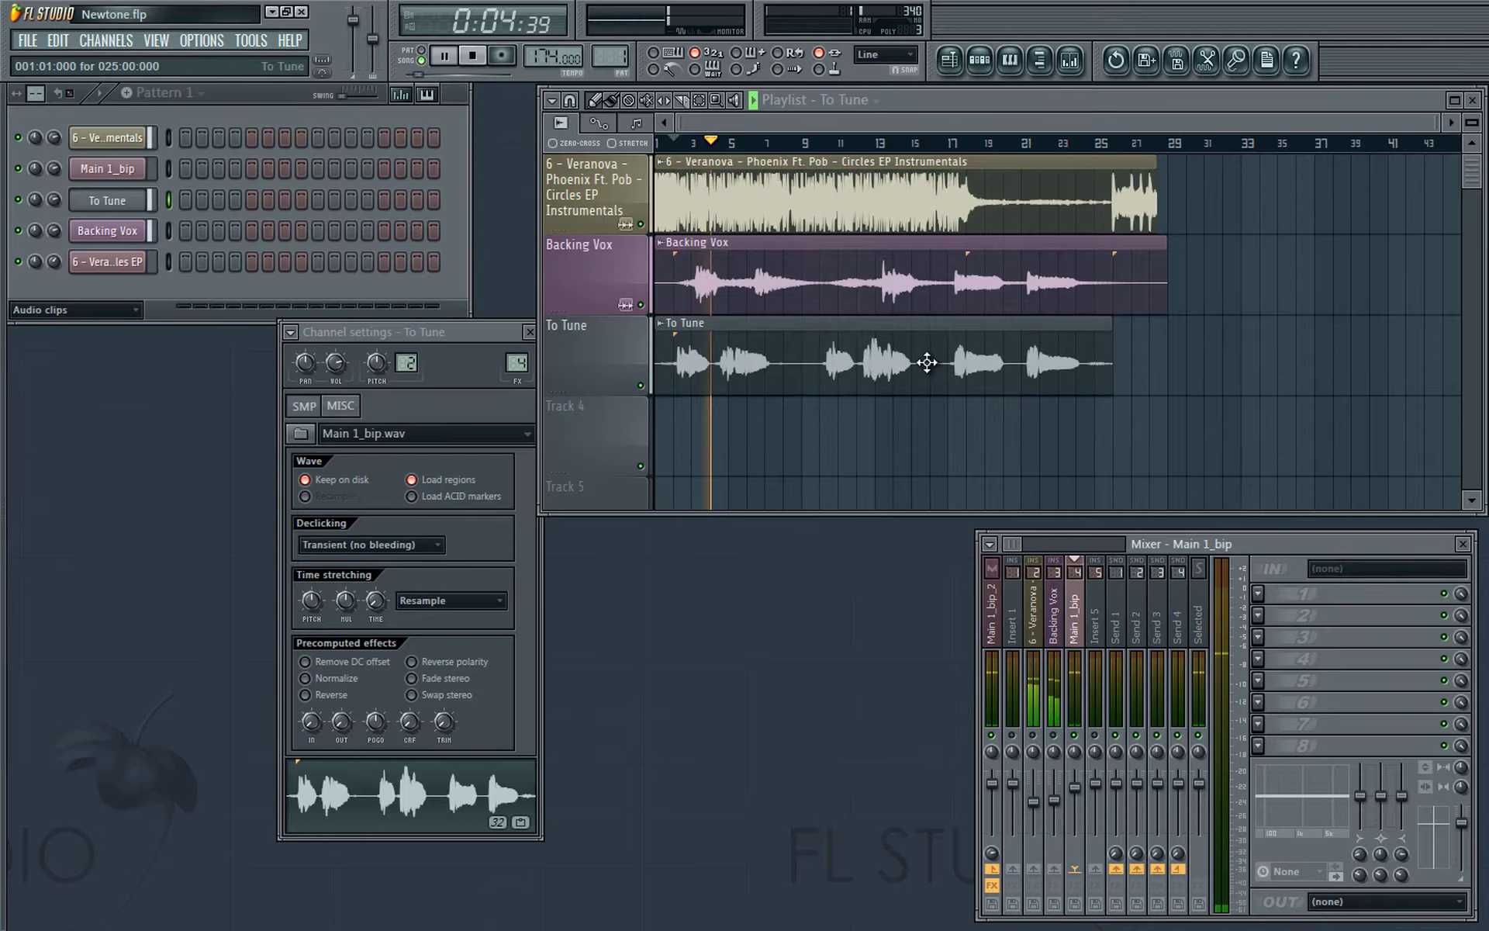
pyautogui.press('space')
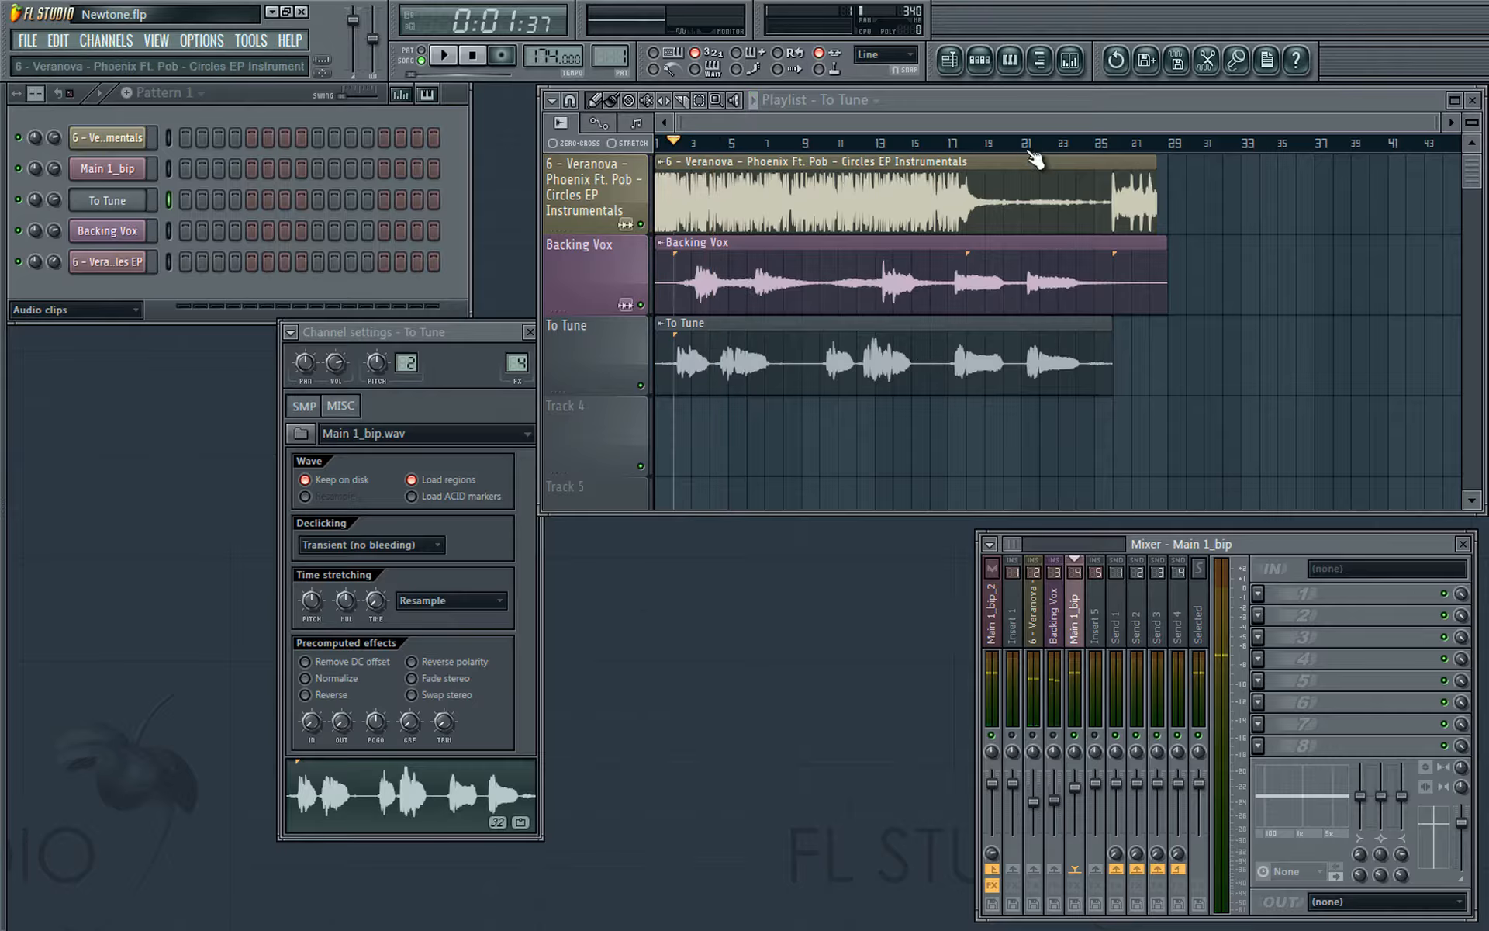
pyautogui.click(1022, 143)
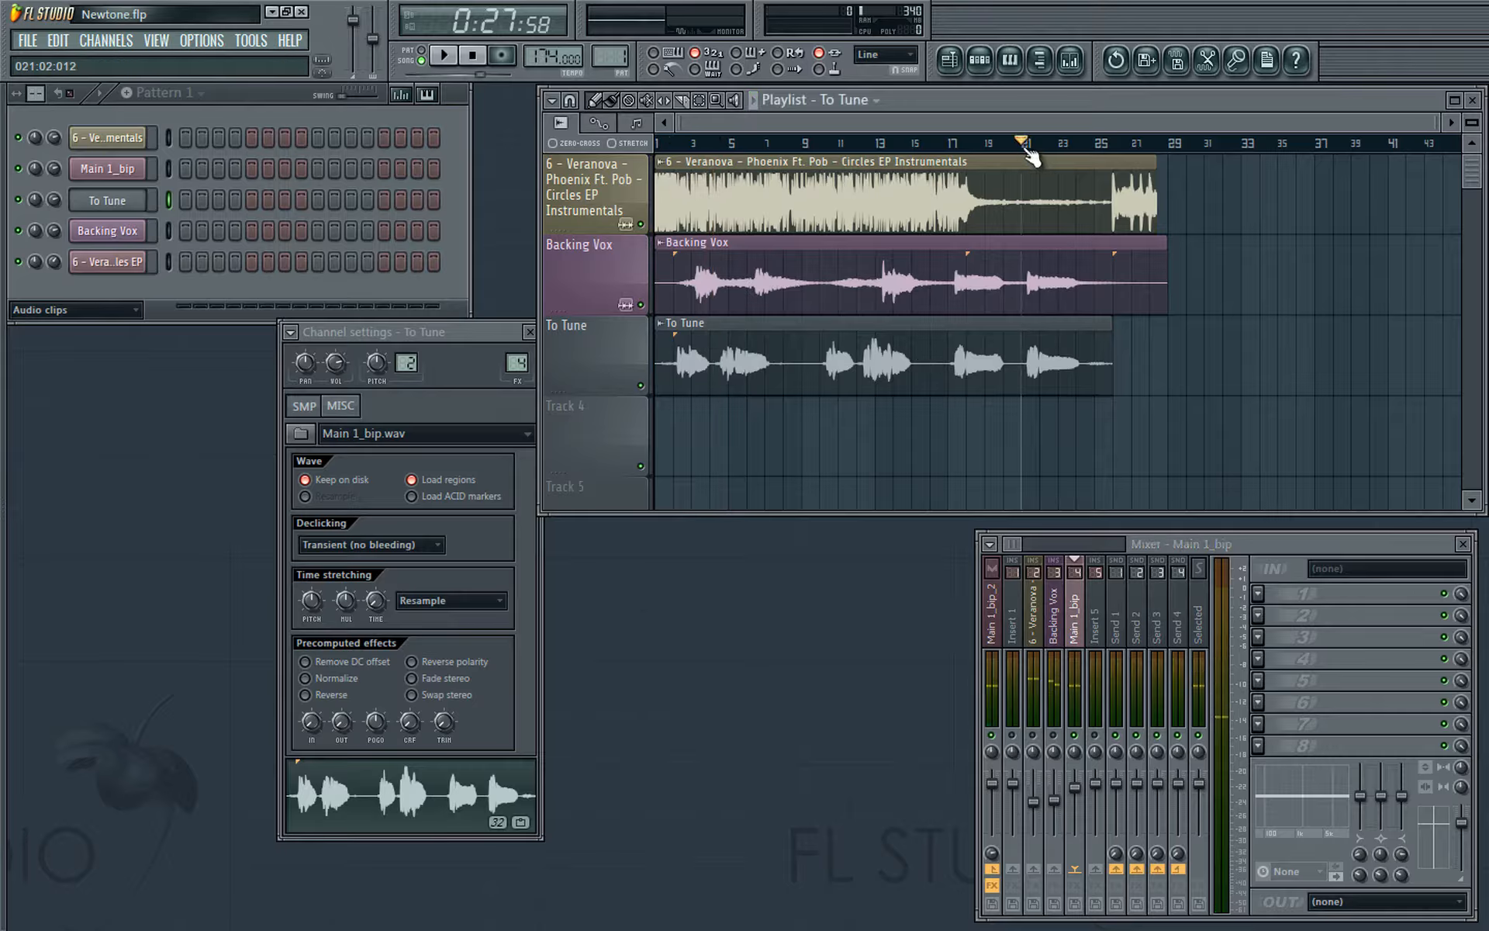
pyautogui.press('space')
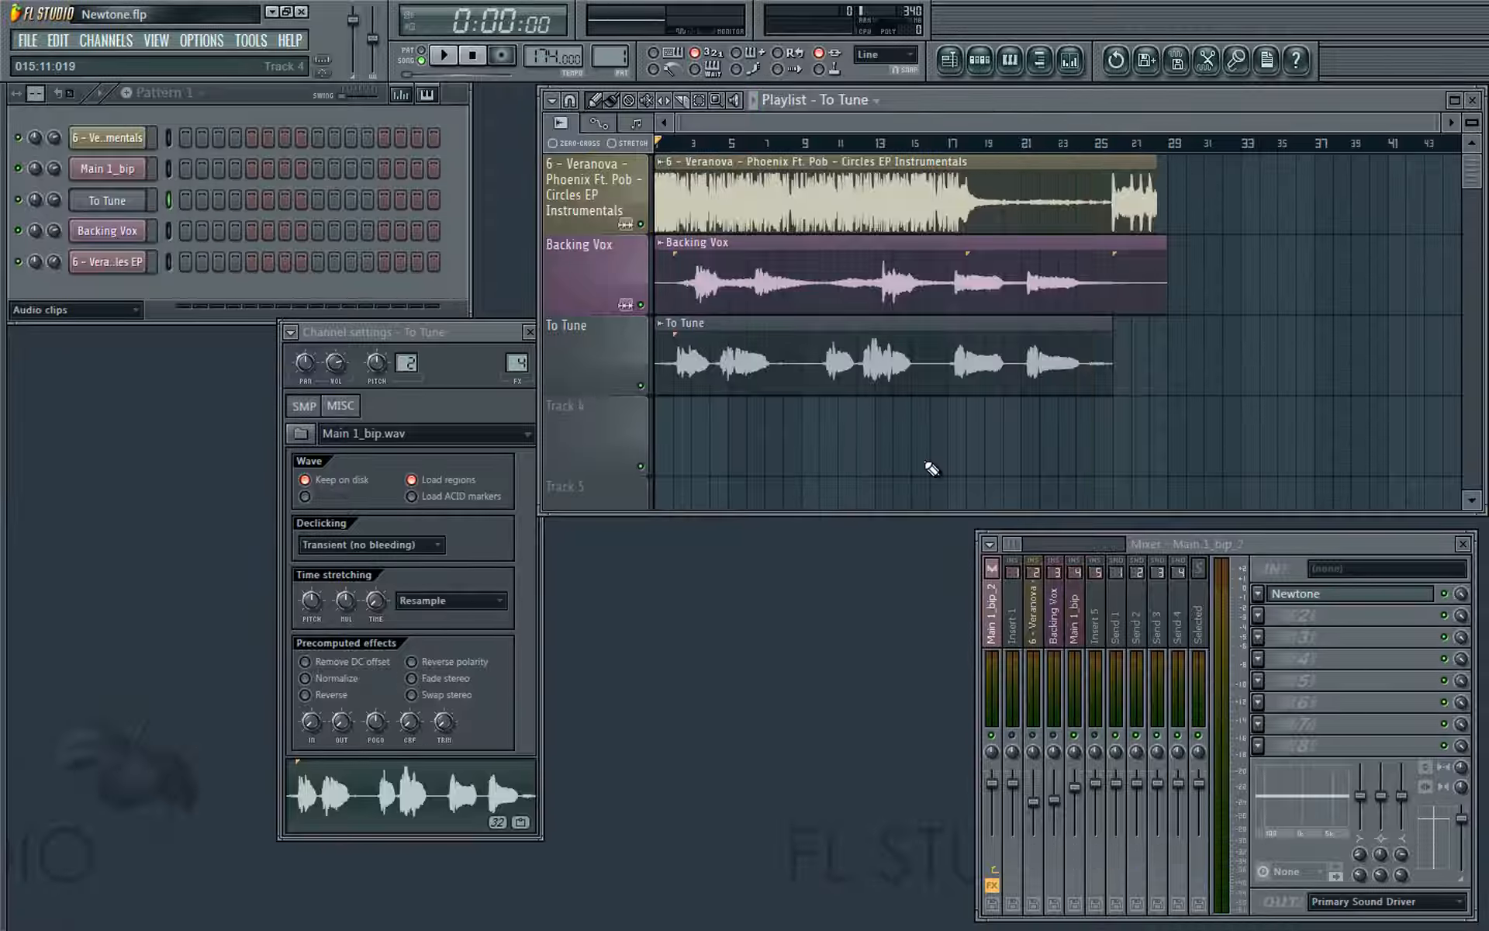
# Step: Start pitch correction of the To Tune clip, and load its Main 1_bip.wav sample from the channel settings into Newtone
pyautogui.rightClick(669, 332)
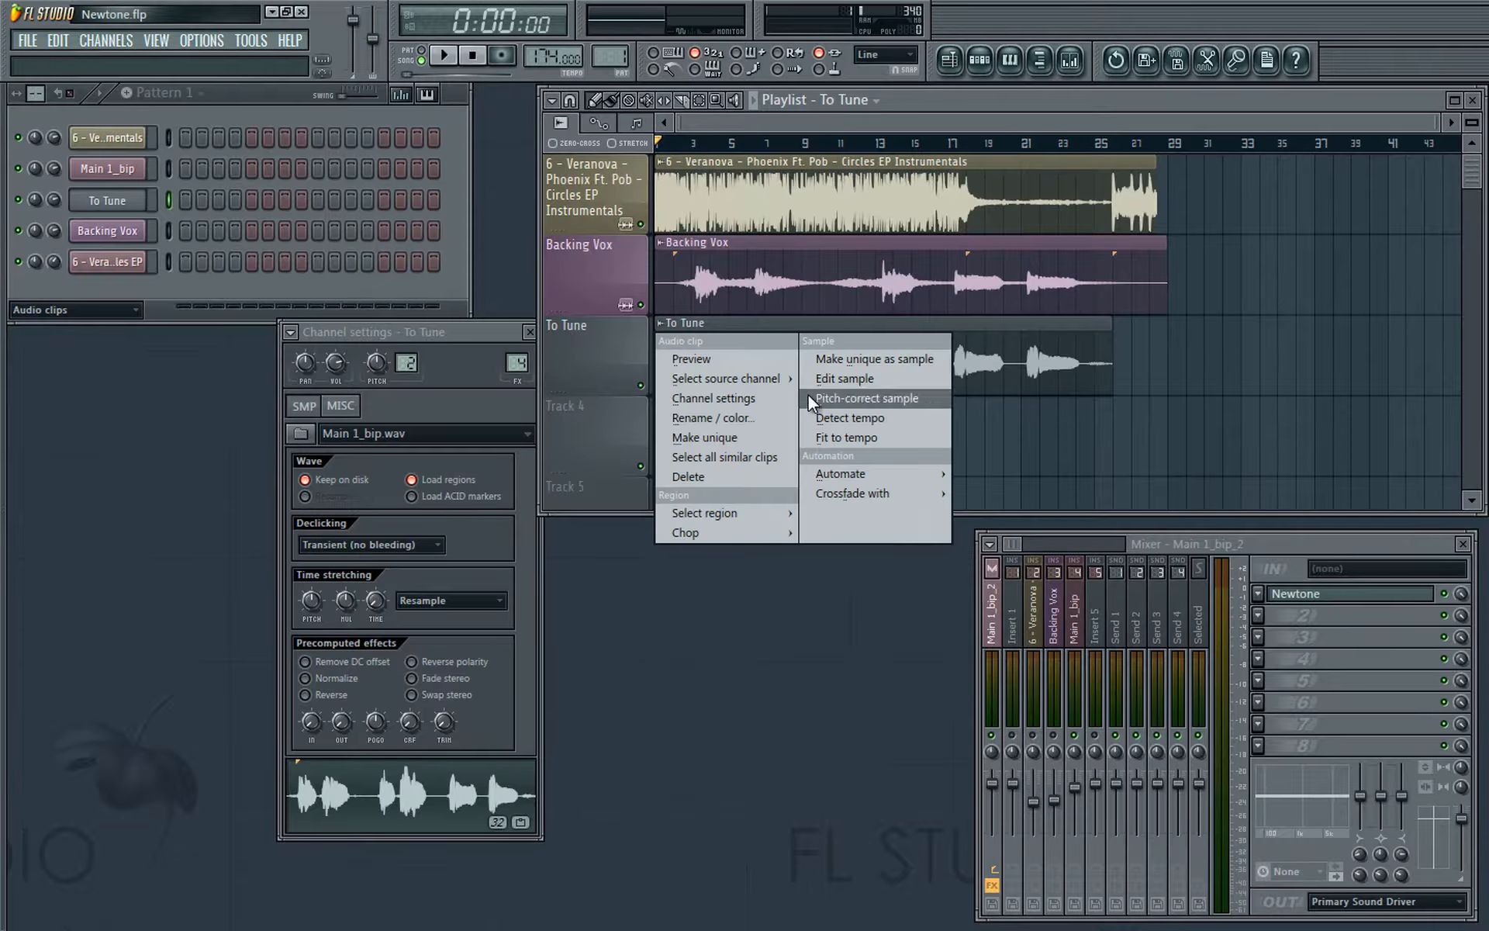
pyautogui.click(925, 400)
pyautogui.click(675, 427)
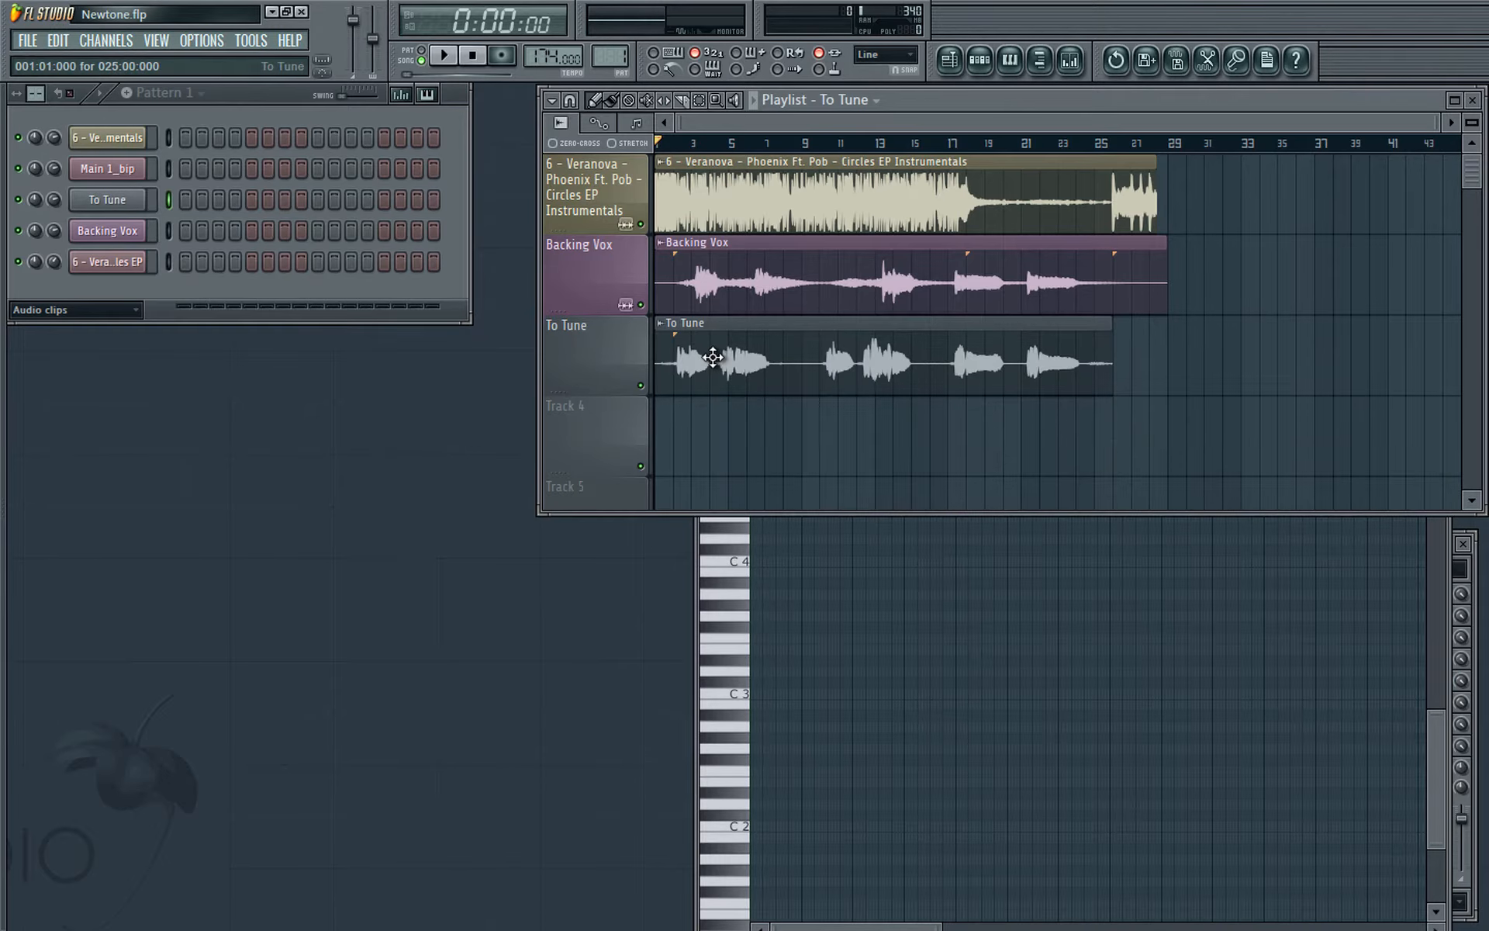
pyautogui.doubleClick(711, 360)
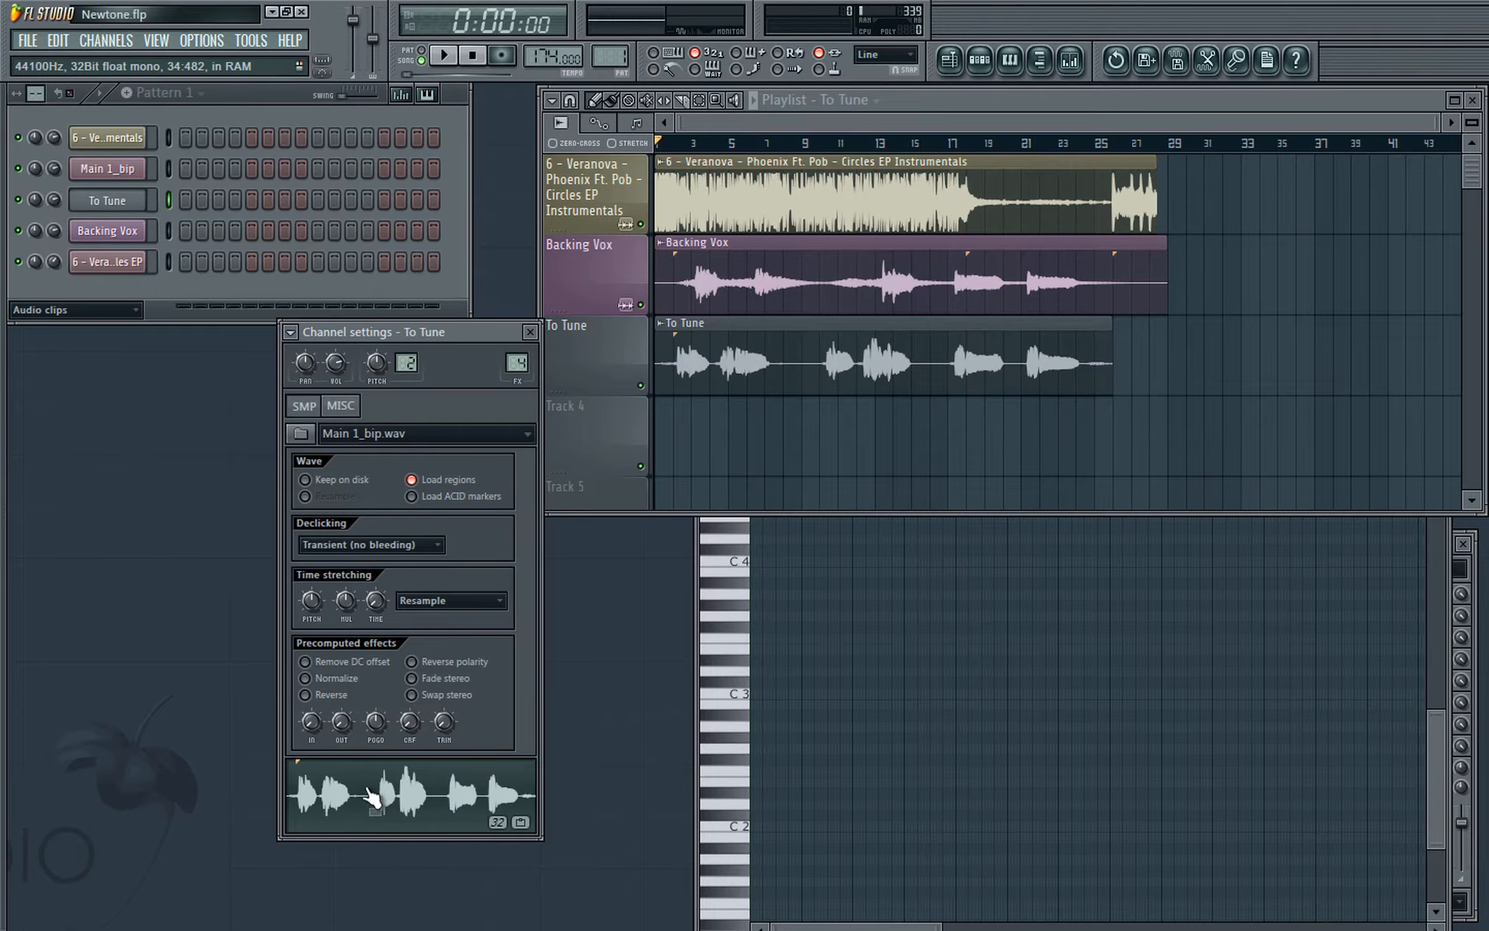
pyautogui.moveTo(548, 807); pyautogui.dragTo(550, 810)
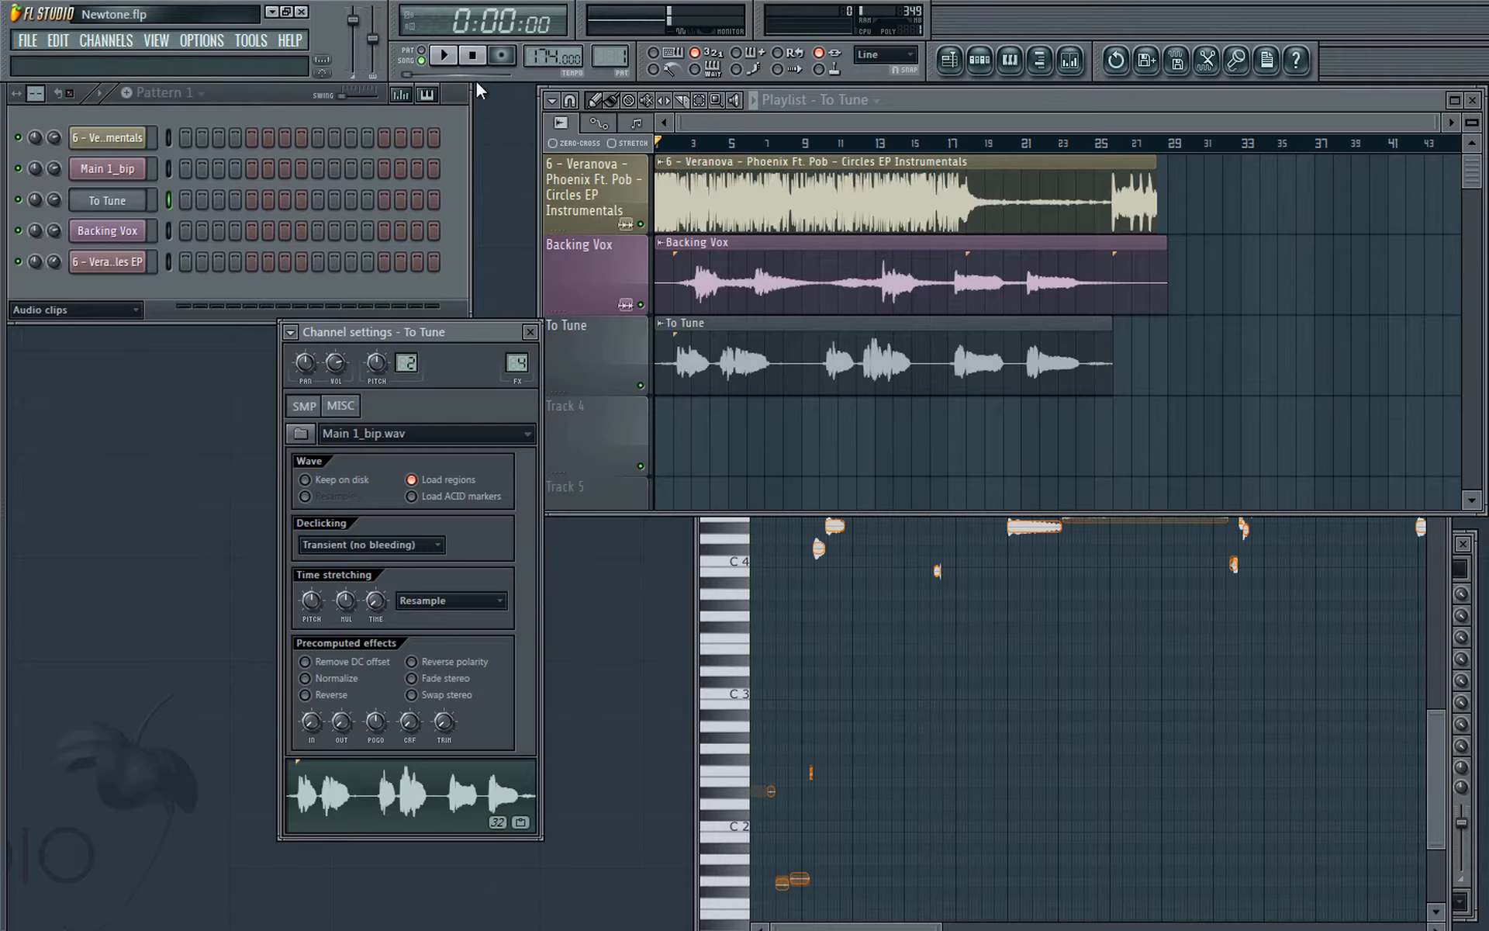
# Step: Bring the Newtone editor forward and check the Main 1_bip.wav.zpa file in the project folder in Windows Explorer
pyautogui.click(1075, 613)
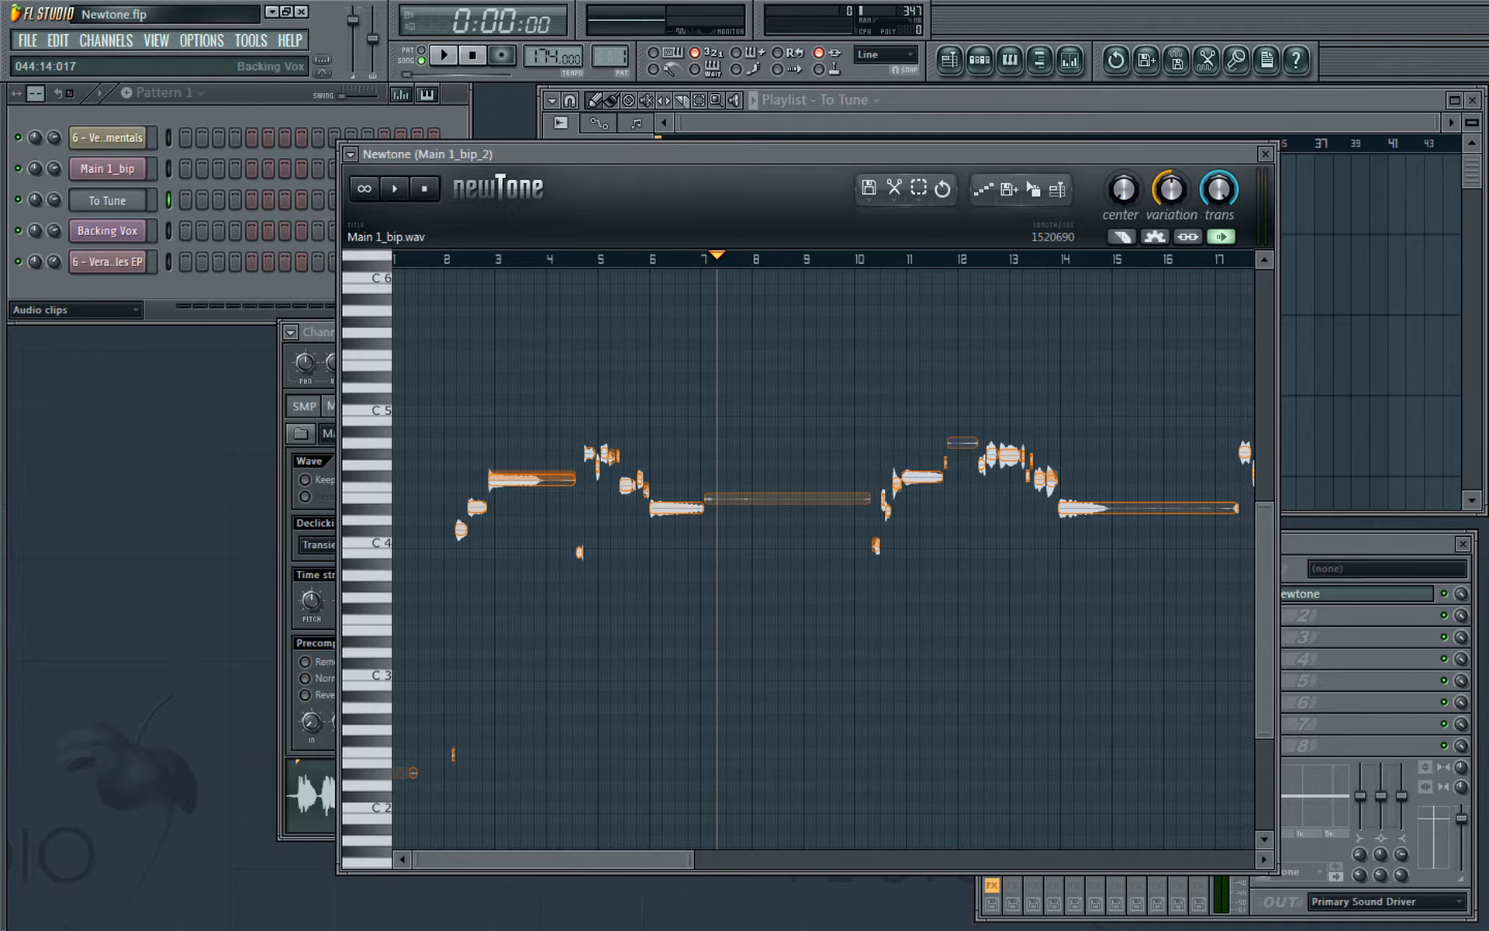
pyautogui.hotkey('alt', 'Tab')
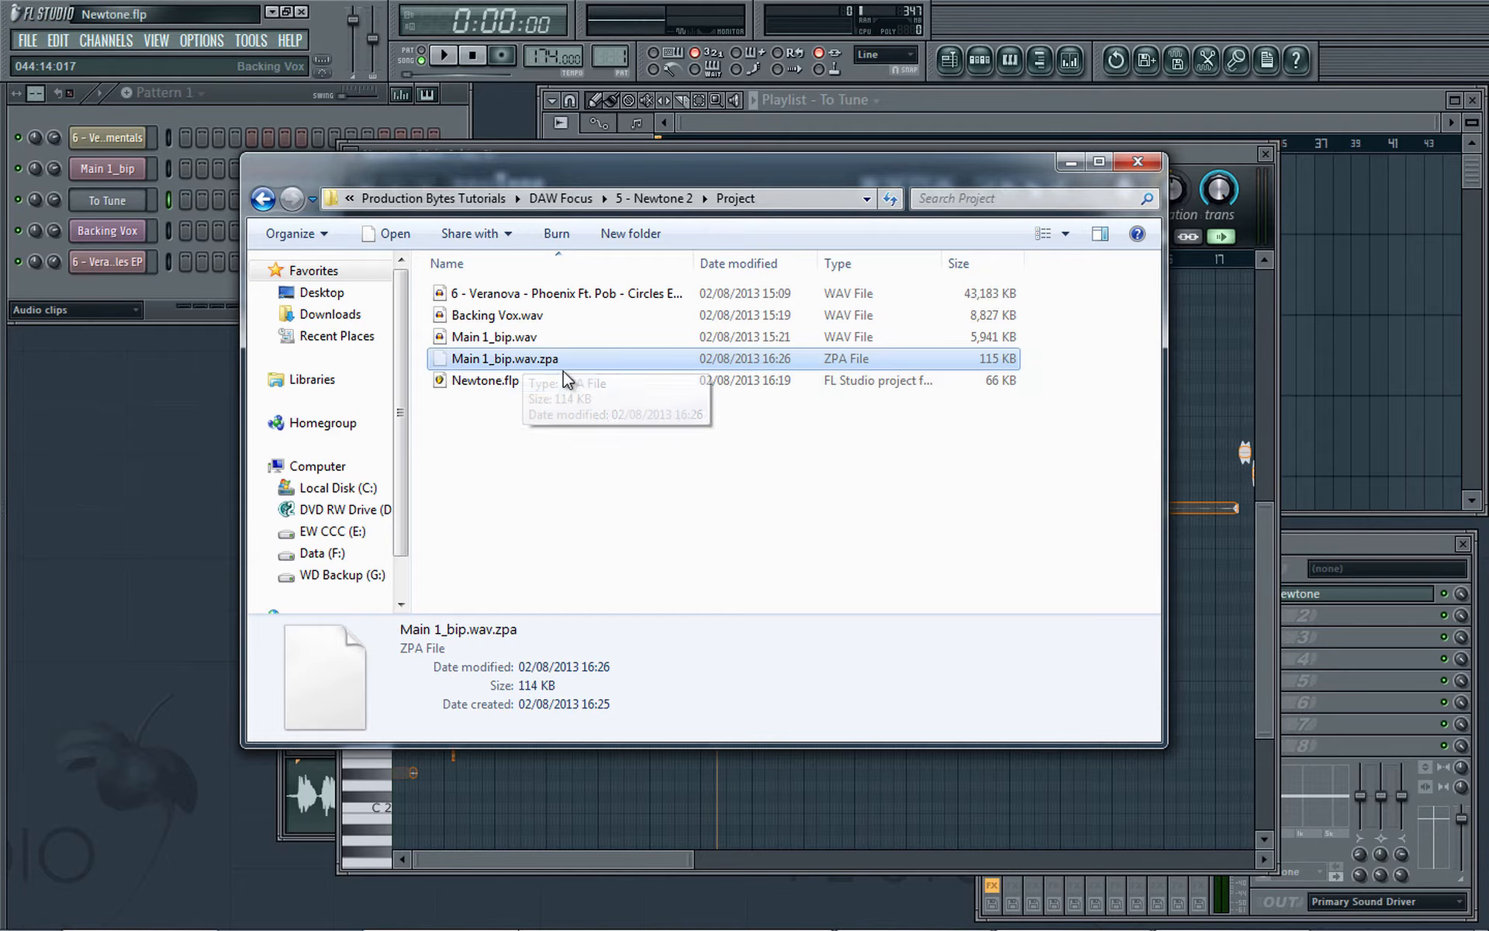
pyautogui.hotkey('alt', 'Tab')
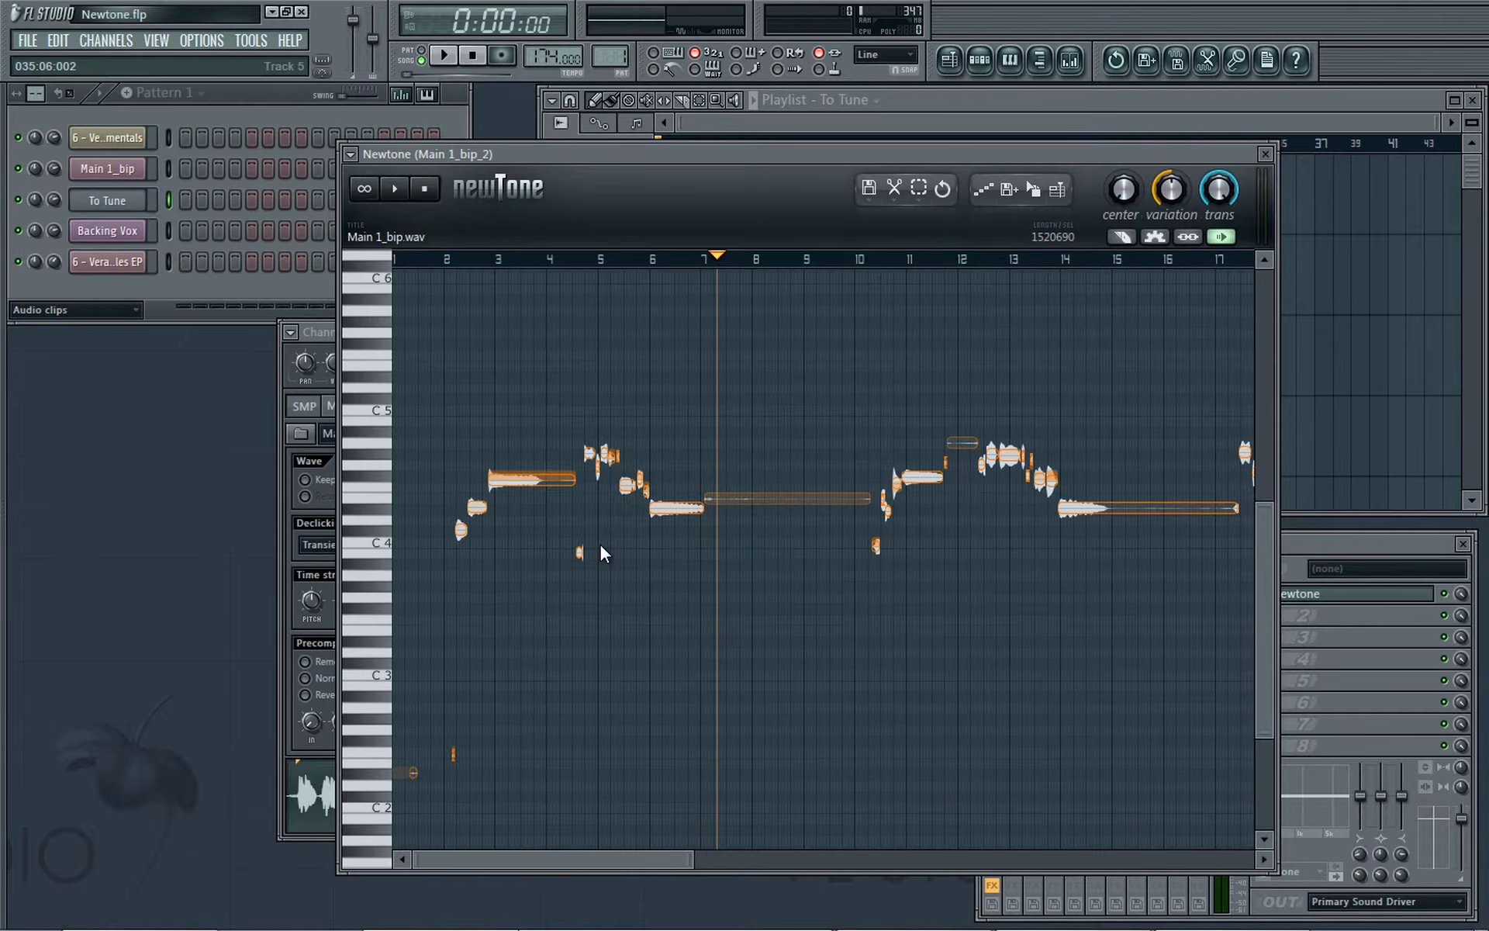
# Step: Maximize the Newtone editor, focus on the phrase between bars 2 and 7, and play the uncorrected vocal from around bar 2
pyautogui.doubleClick(581, 159)
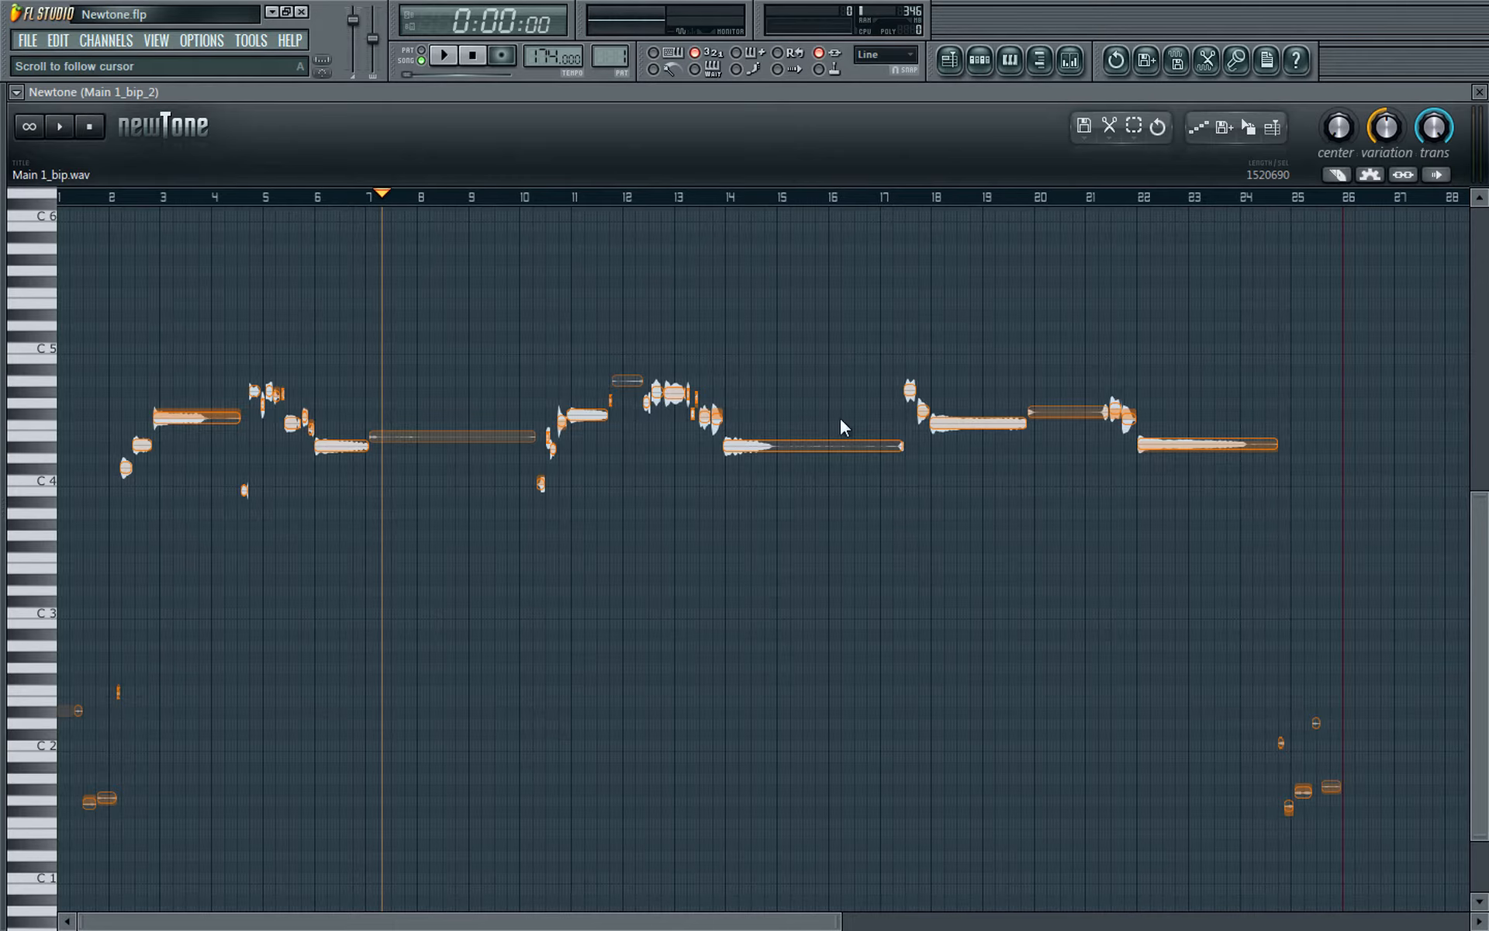
pyautogui.moveTo(103, 563); pyautogui.dragTo(519, 311)
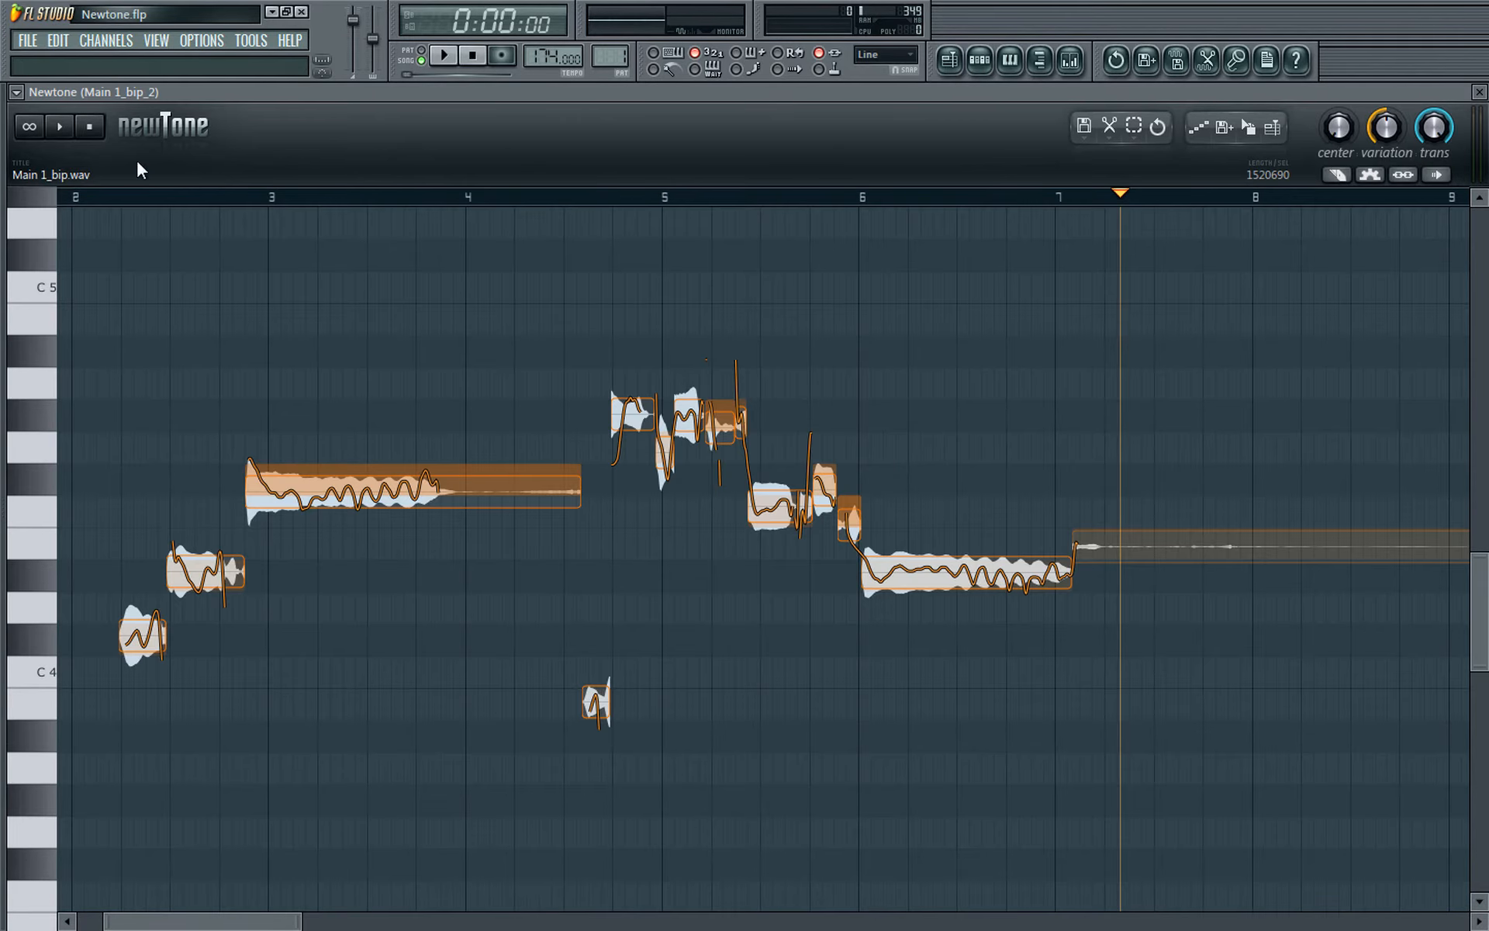
pyautogui.click(102, 199)
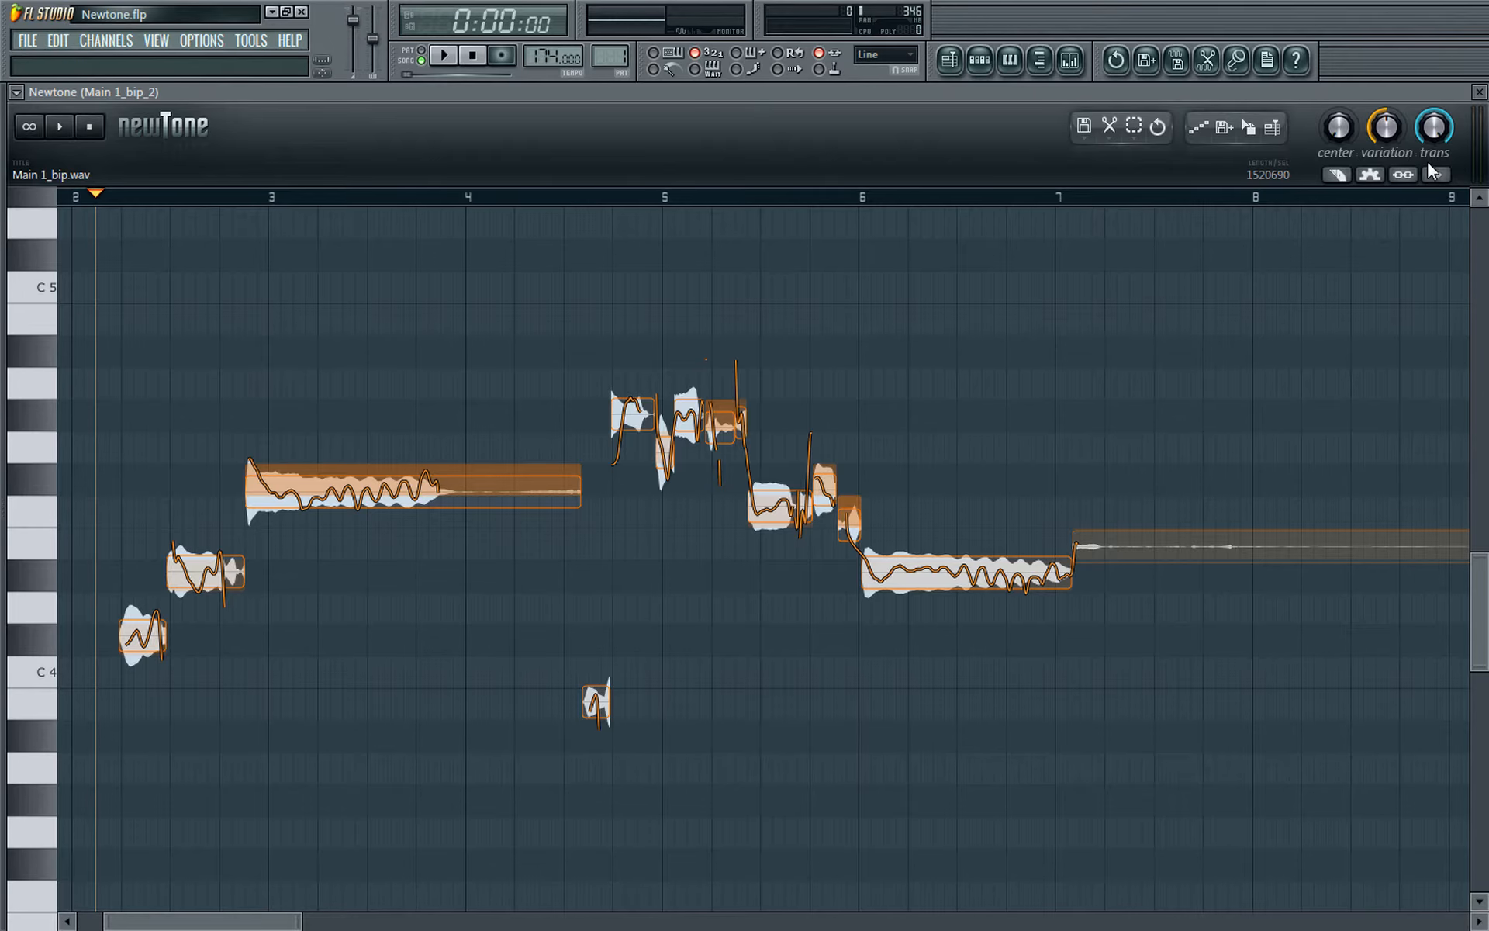
pyautogui.scroll(-1, 346, 720)
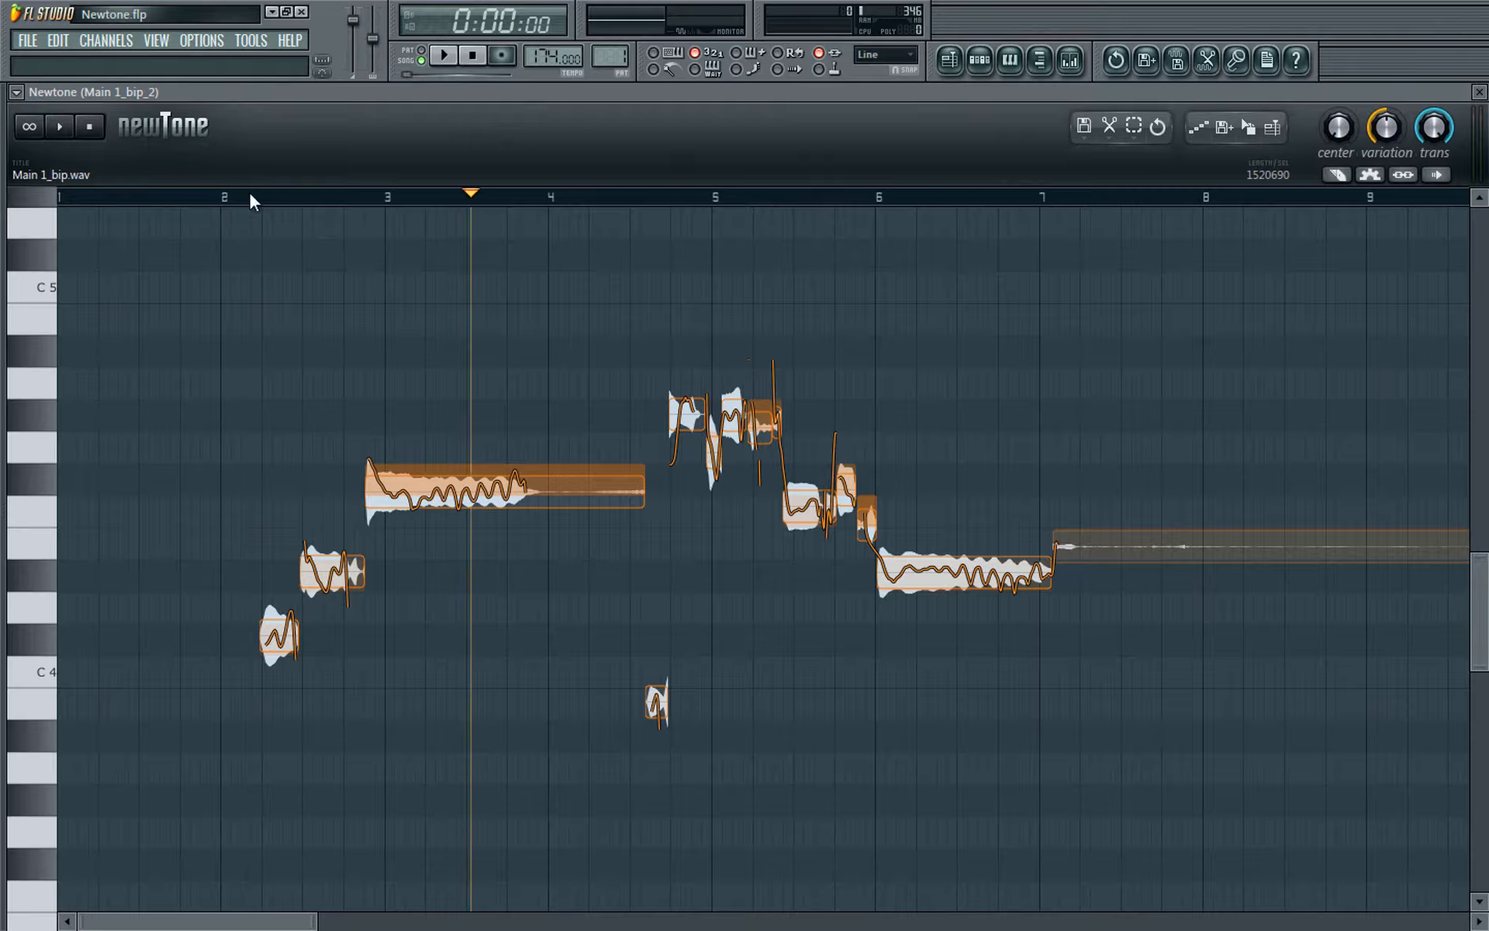
pyautogui.click(249, 194)
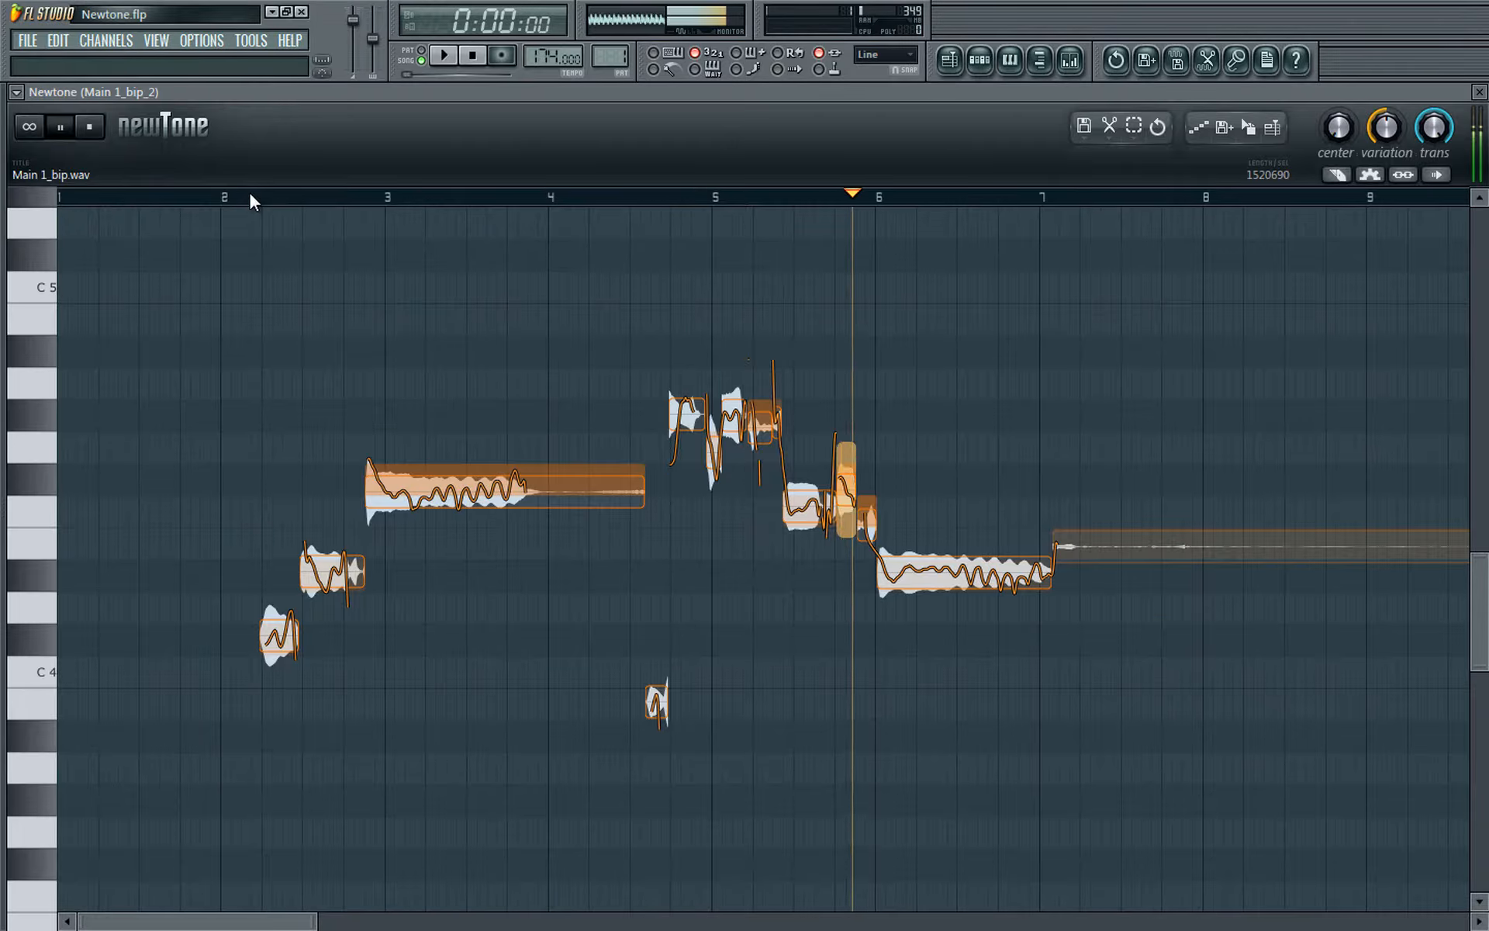
pyautogui.press('space')
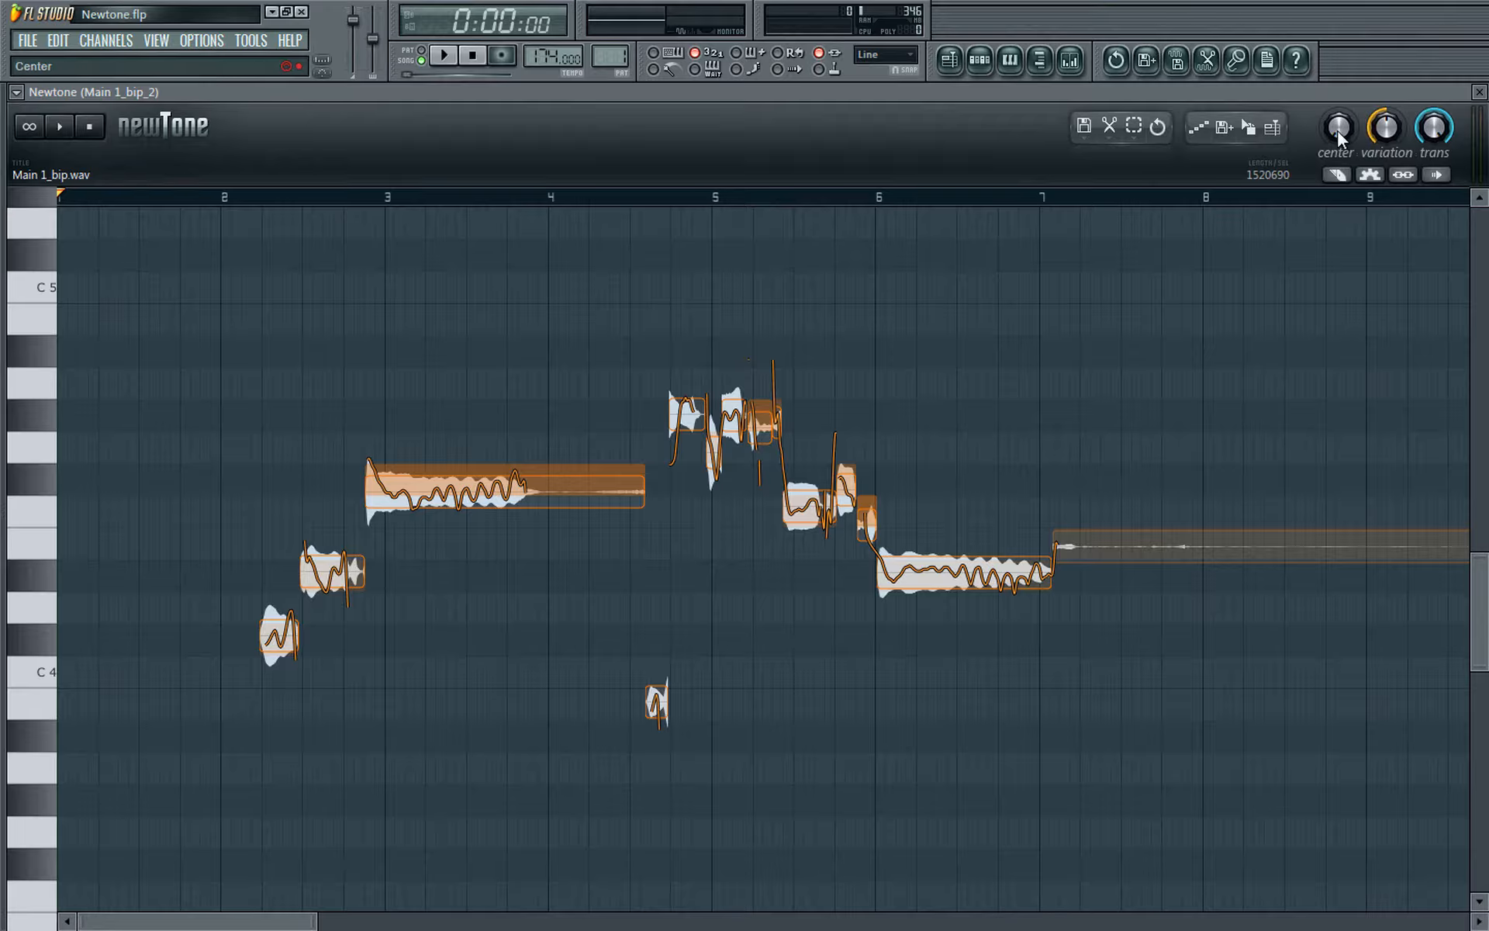
# Step: Raise the center correction of the vocal to its maximum and audition the phrase from bar 2
pyautogui.moveTo(1338, 132); pyautogui.dragTo(1294, 611)
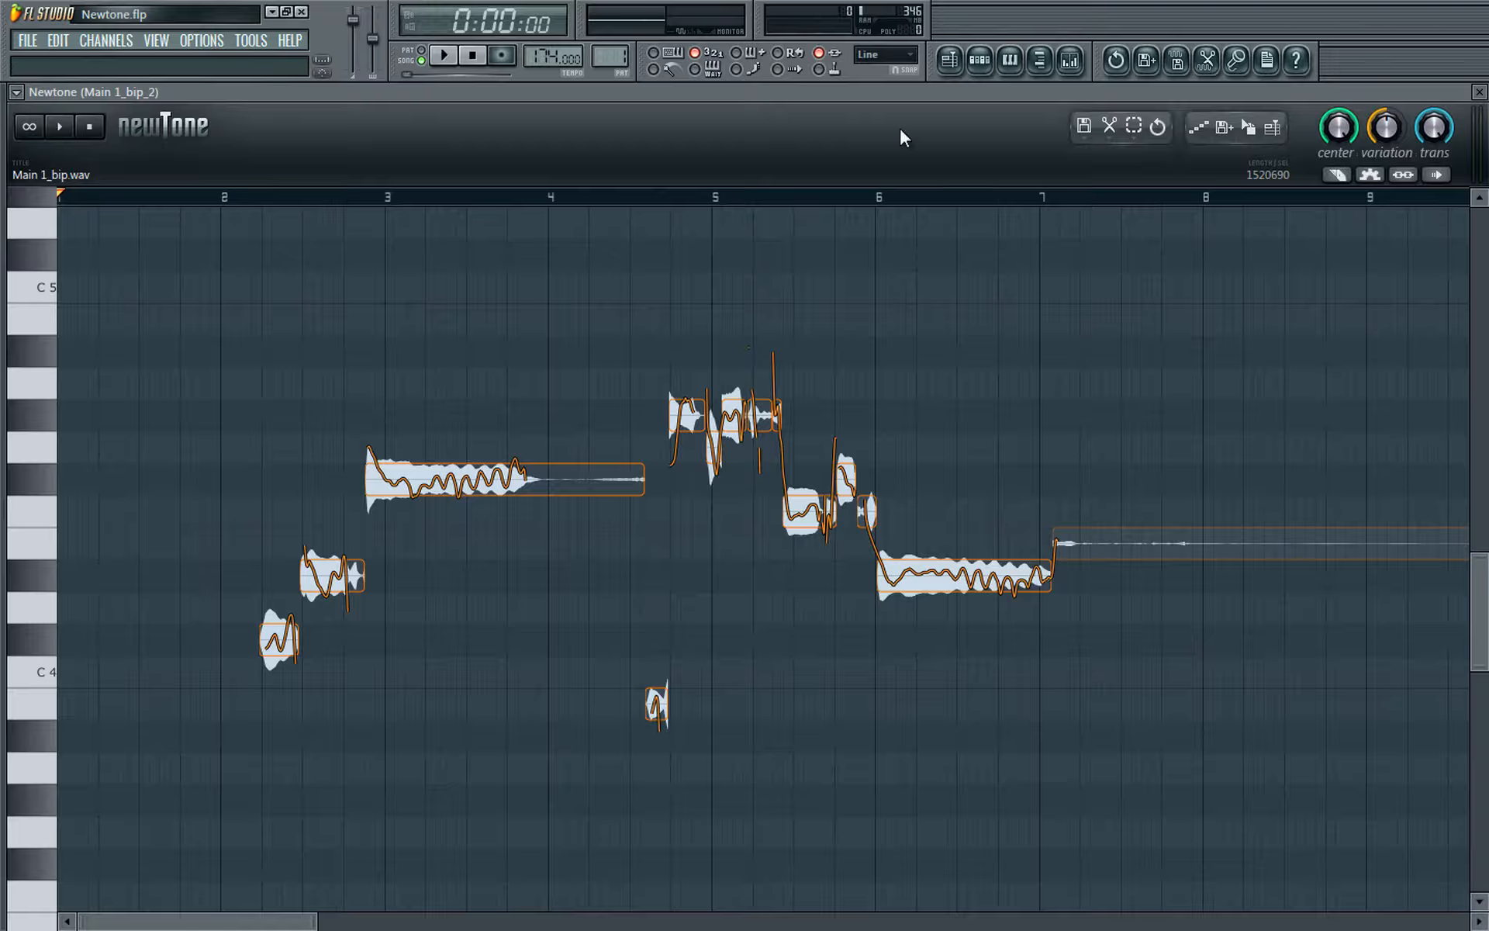
pyautogui.click(225, 194)
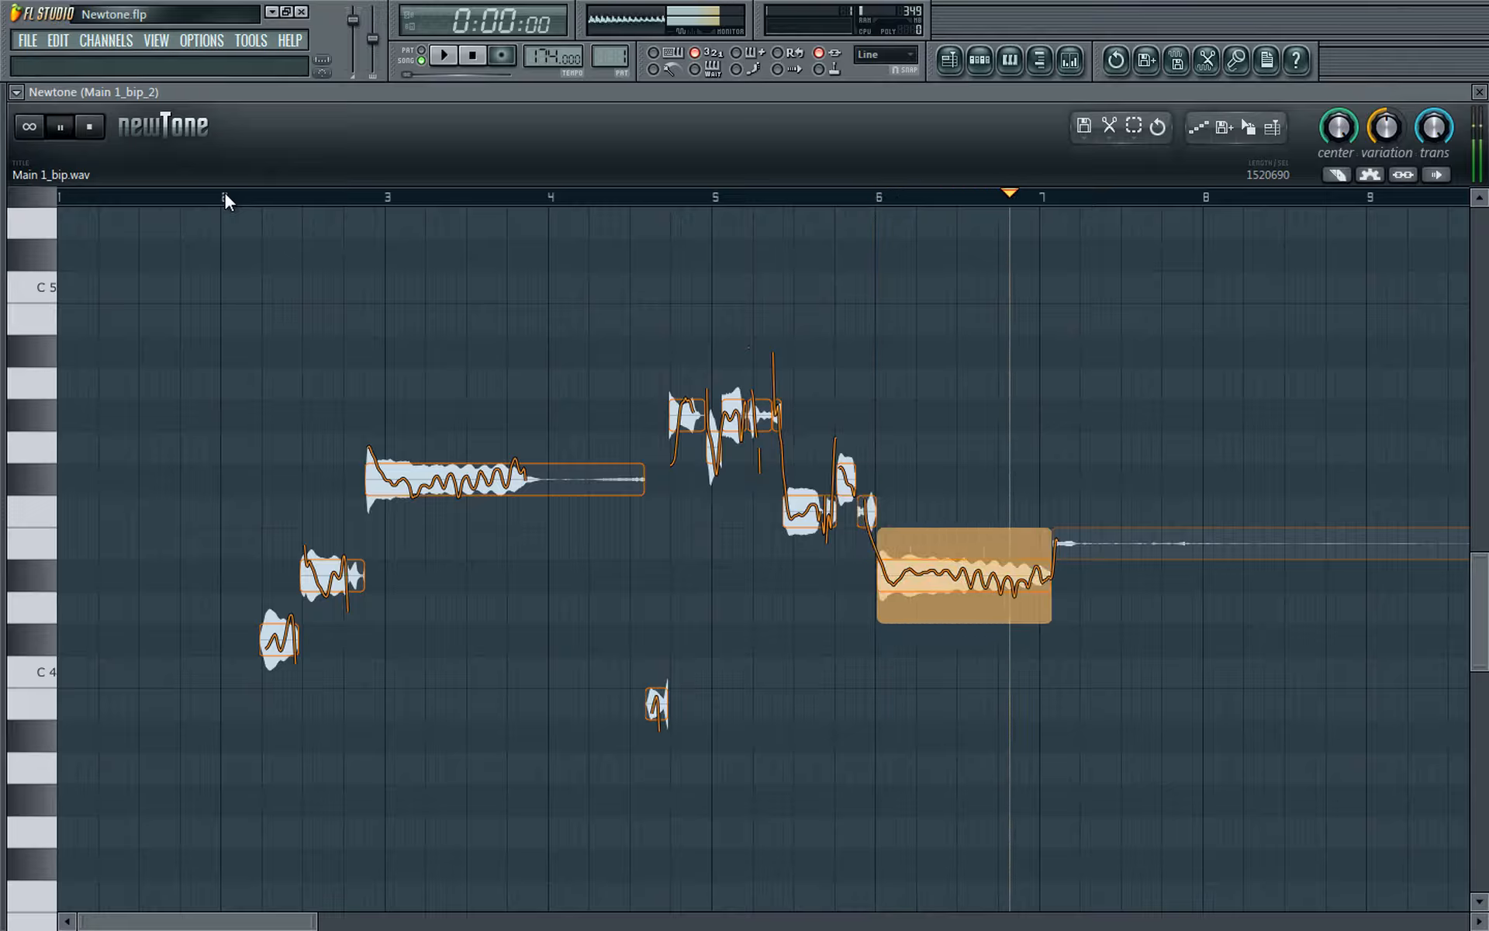
pyautogui.press('space')
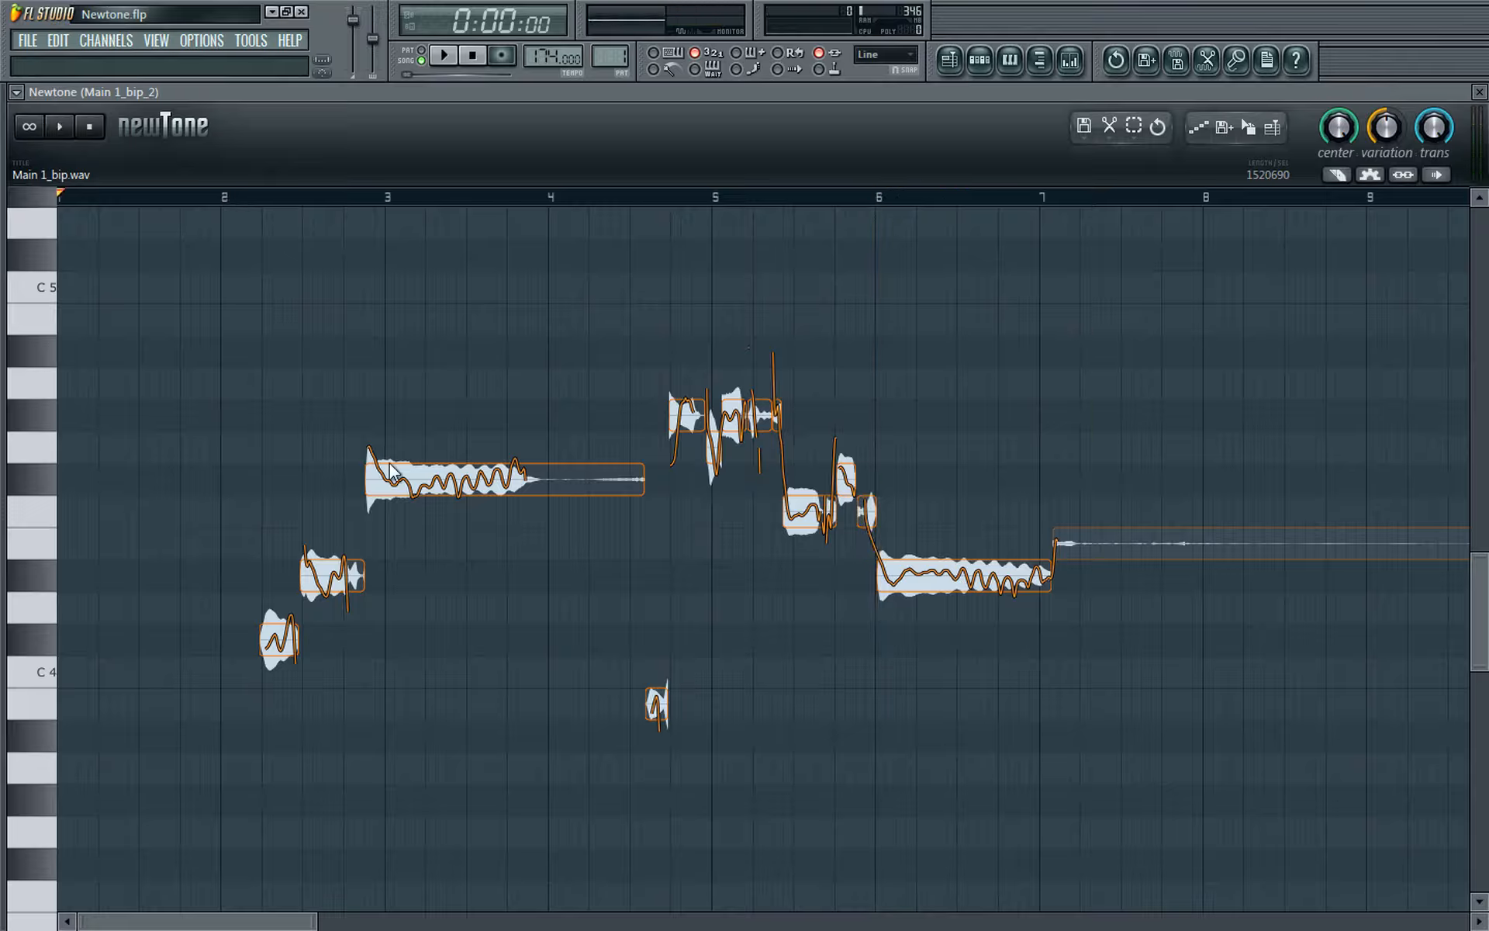
# Step: Reduce the vocal's variation to nearly nothing and audition the phrase from bar 2
pyautogui.moveTo(1389, 138); pyautogui.dragTo(1396, 190)
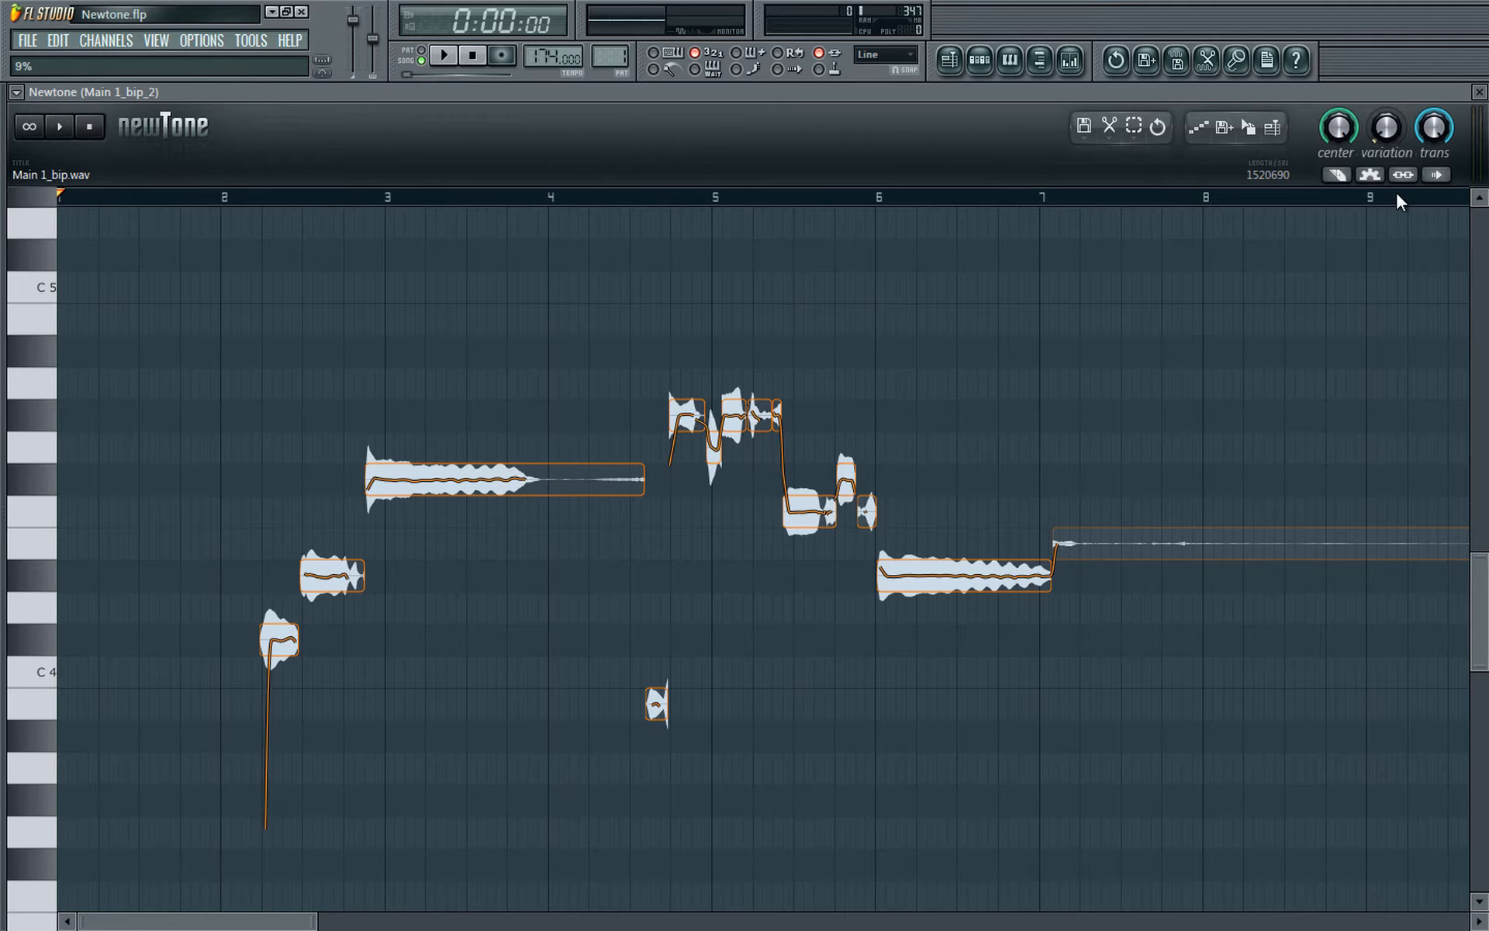
pyautogui.click(219, 199)
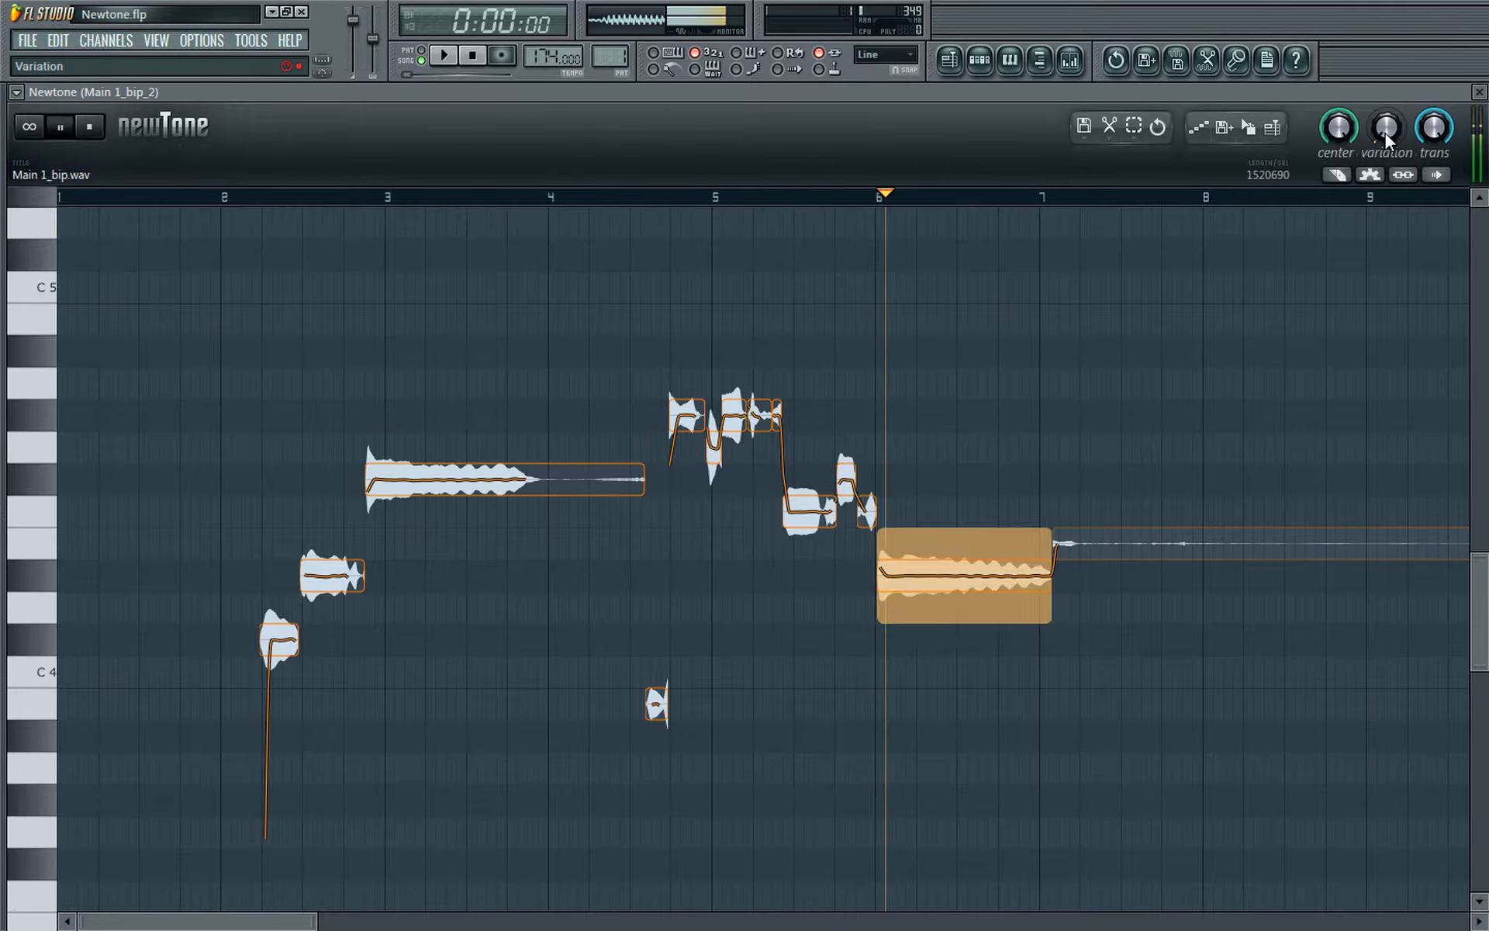
pyautogui.press('space')
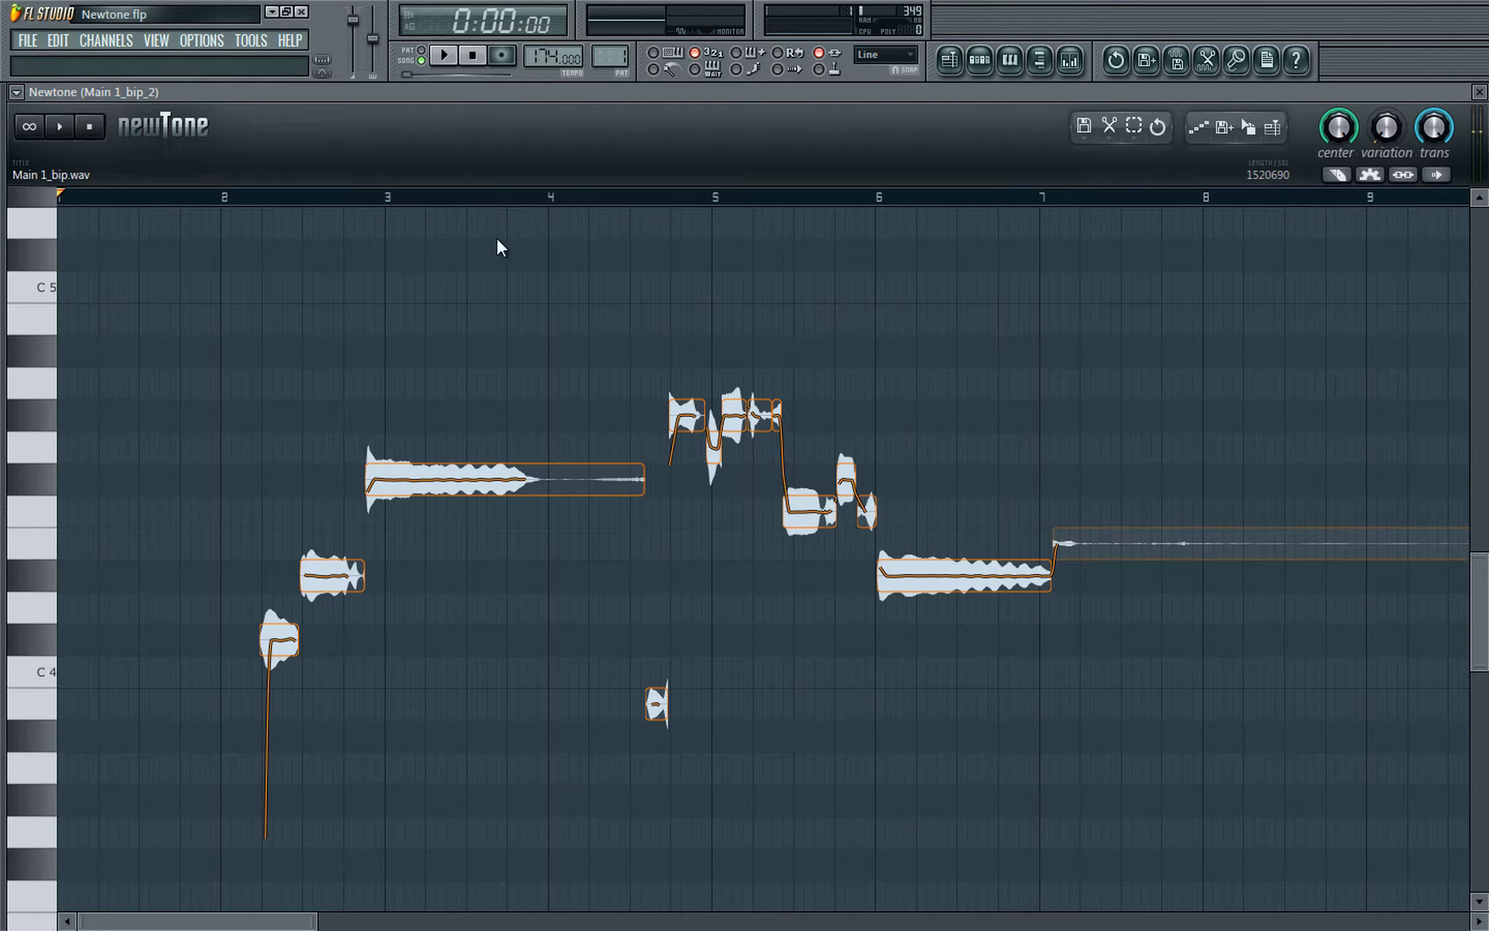
# Step: Raise the variation partway, and compare playback of the phrase with the trans setting at 0% and at 100%
pyautogui.click(231, 197)
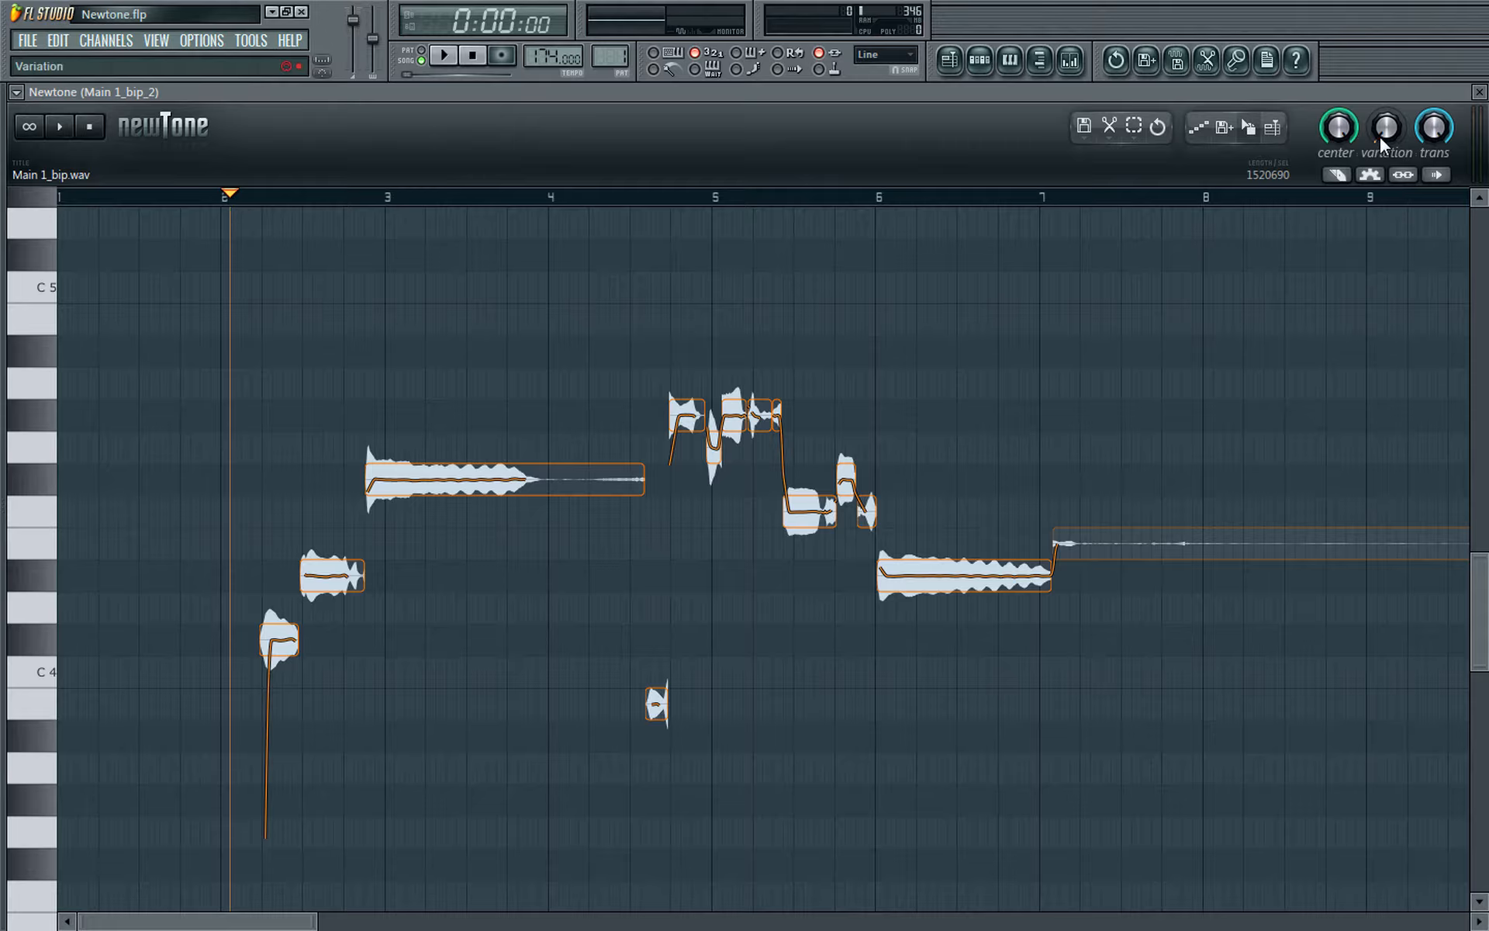
pyautogui.moveTo(1379, 135); pyautogui.dragTo(1436, 131)
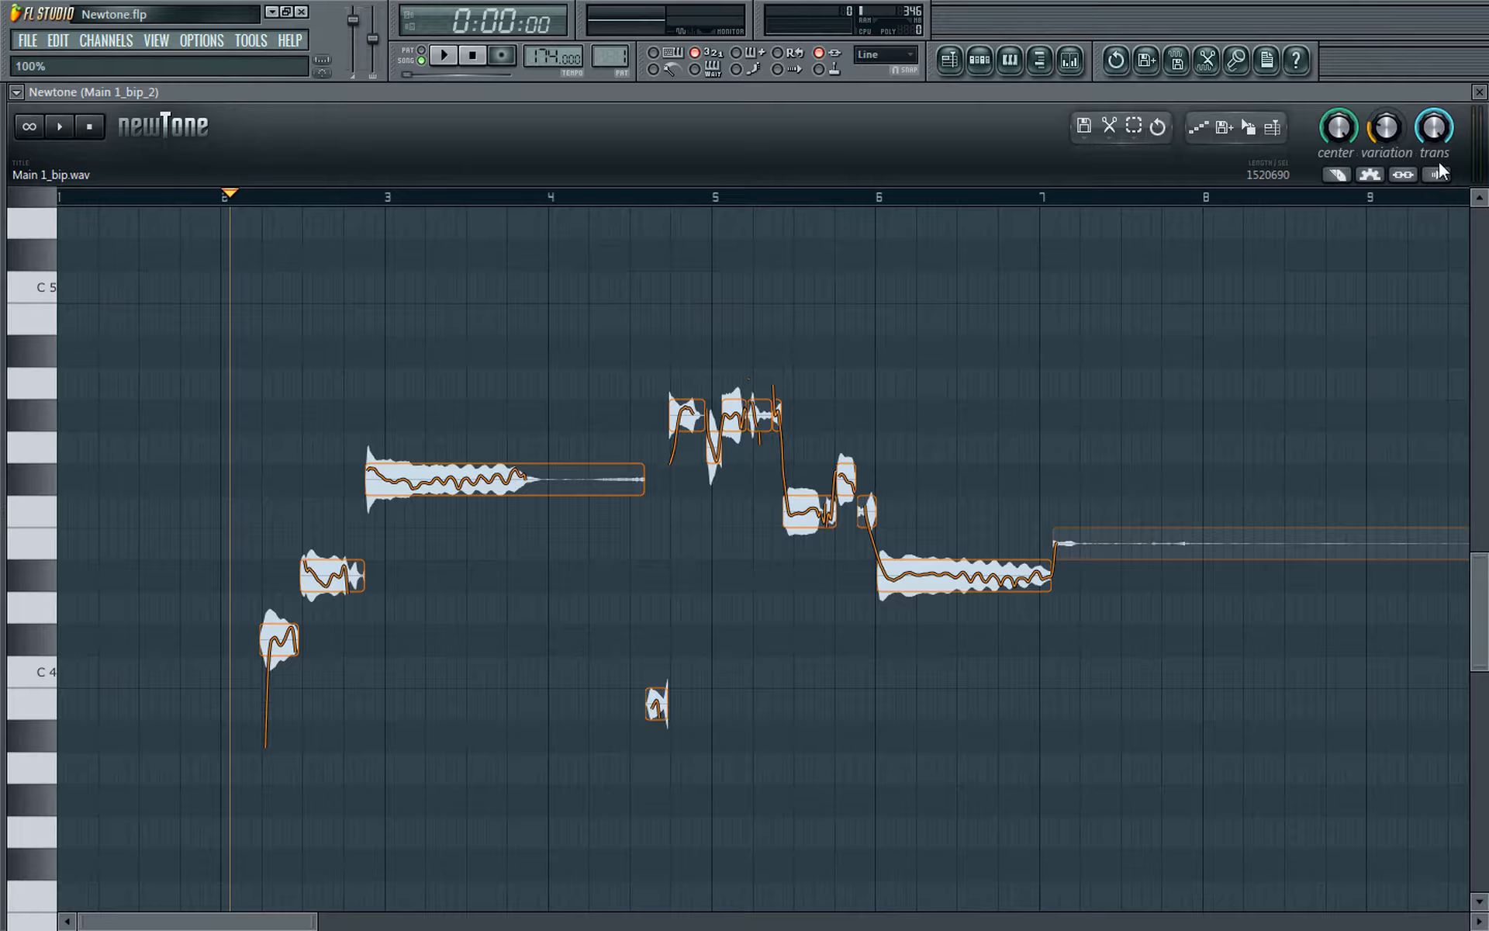
pyautogui.moveTo(1439, 165); pyautogui.dragTo(1436, 440)
pyautogui.press('space')
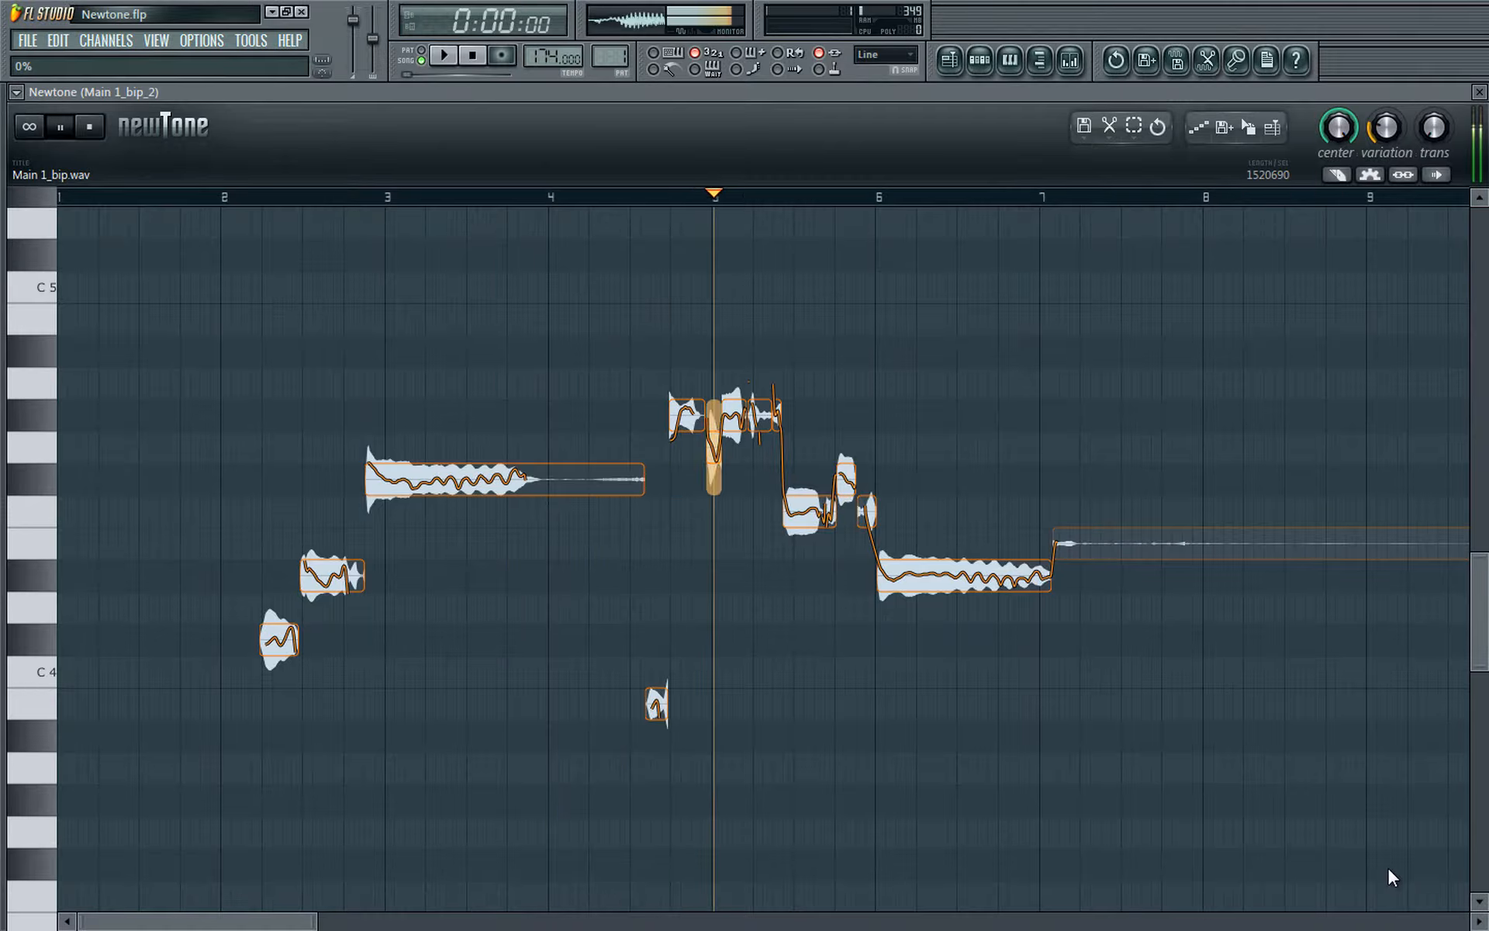
pyautogui.click(661, 193)
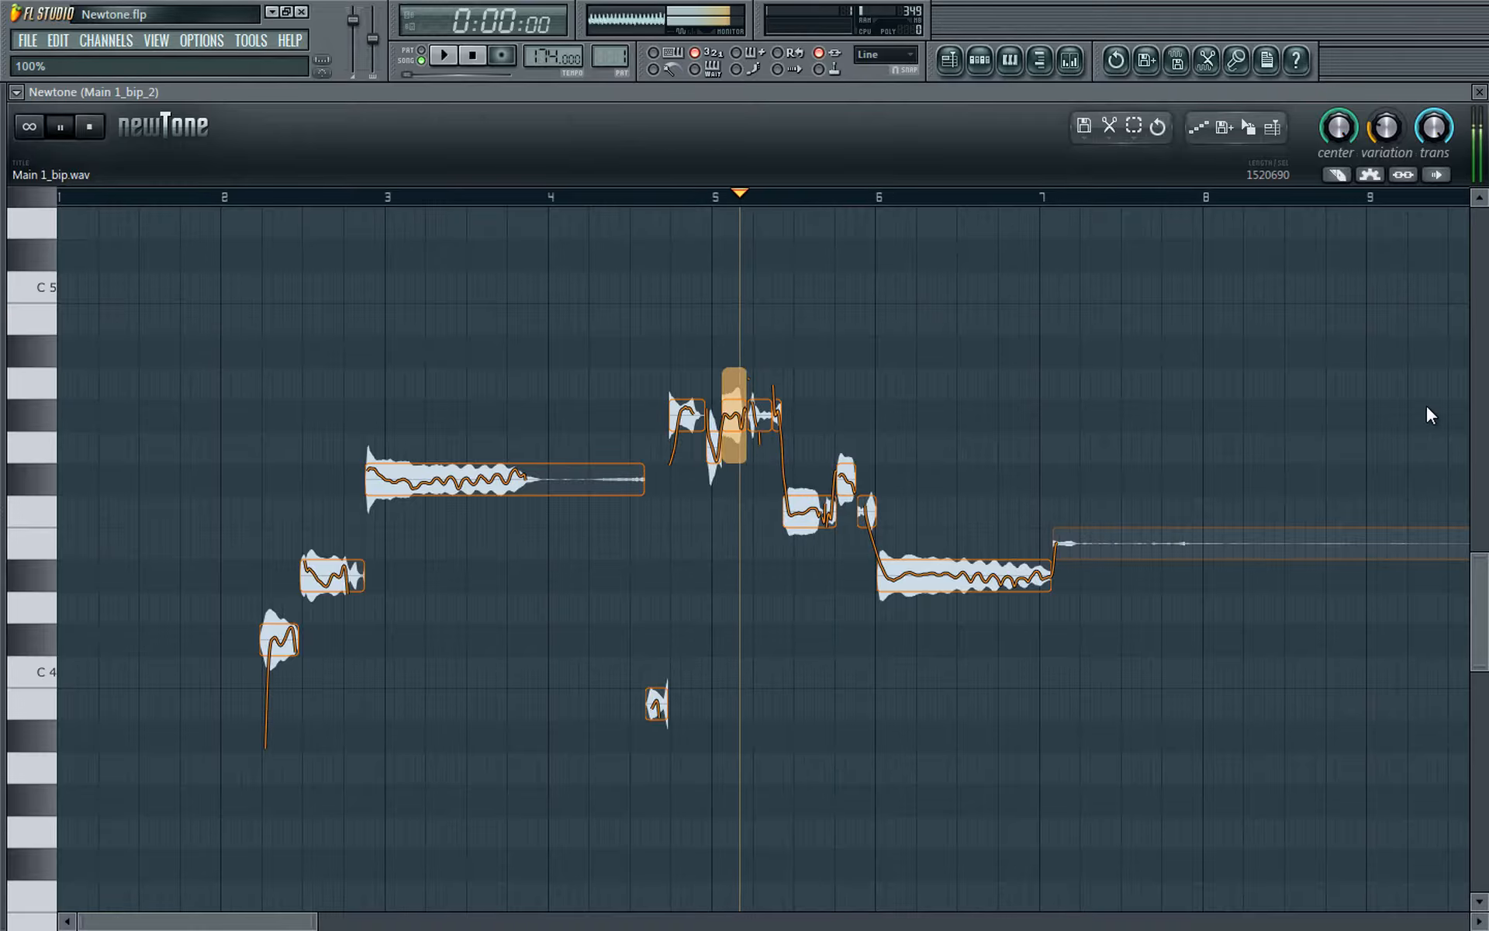
pyautogui.press('space')
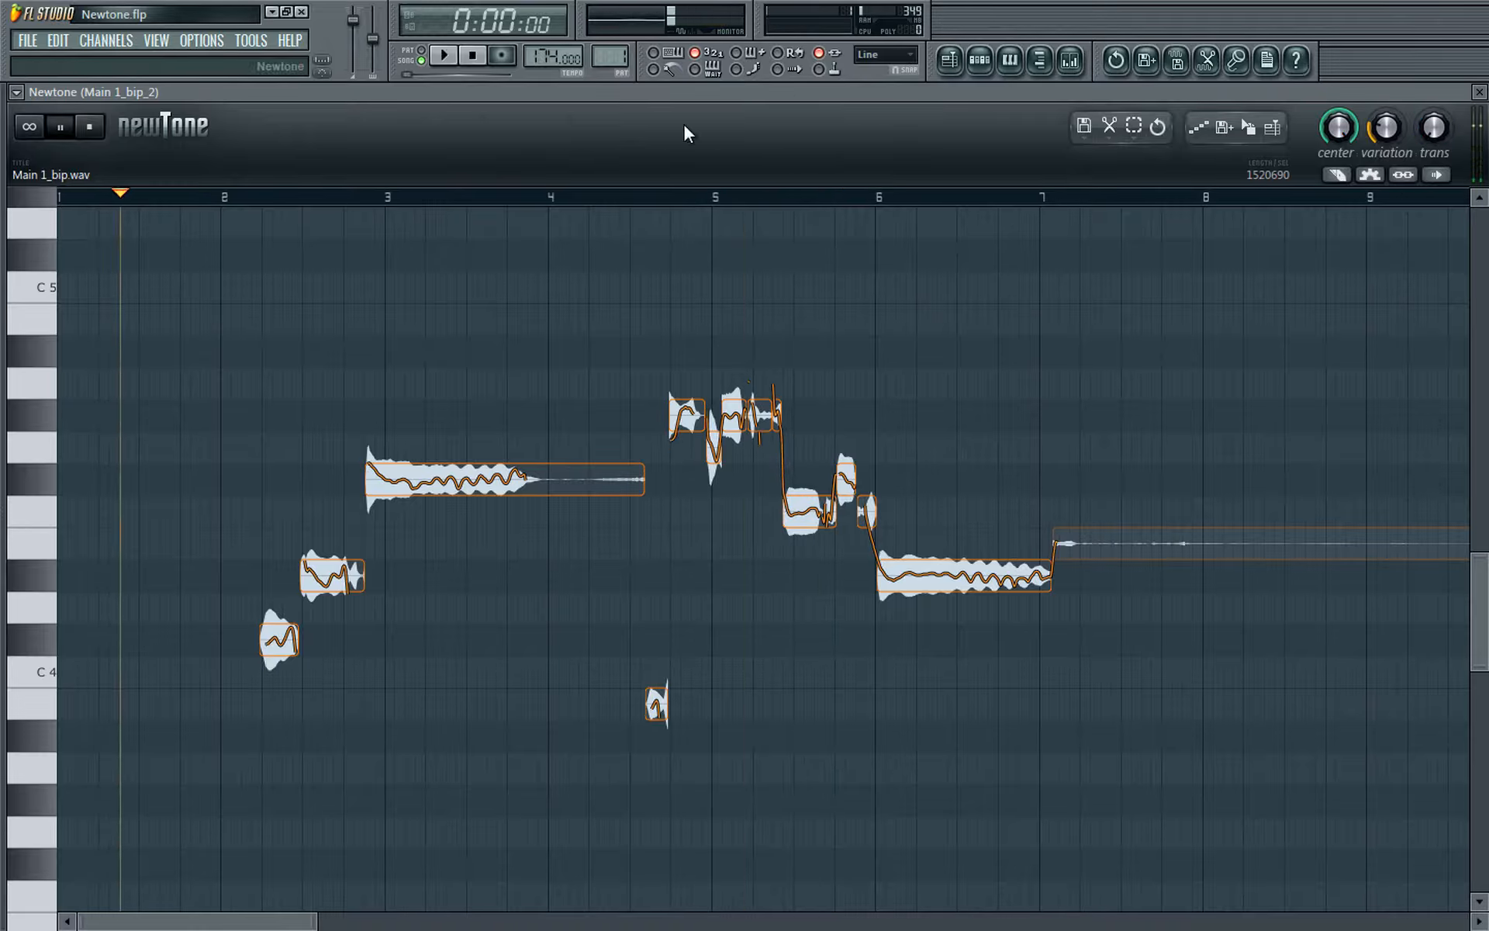
pyautogui.click(668, 200)
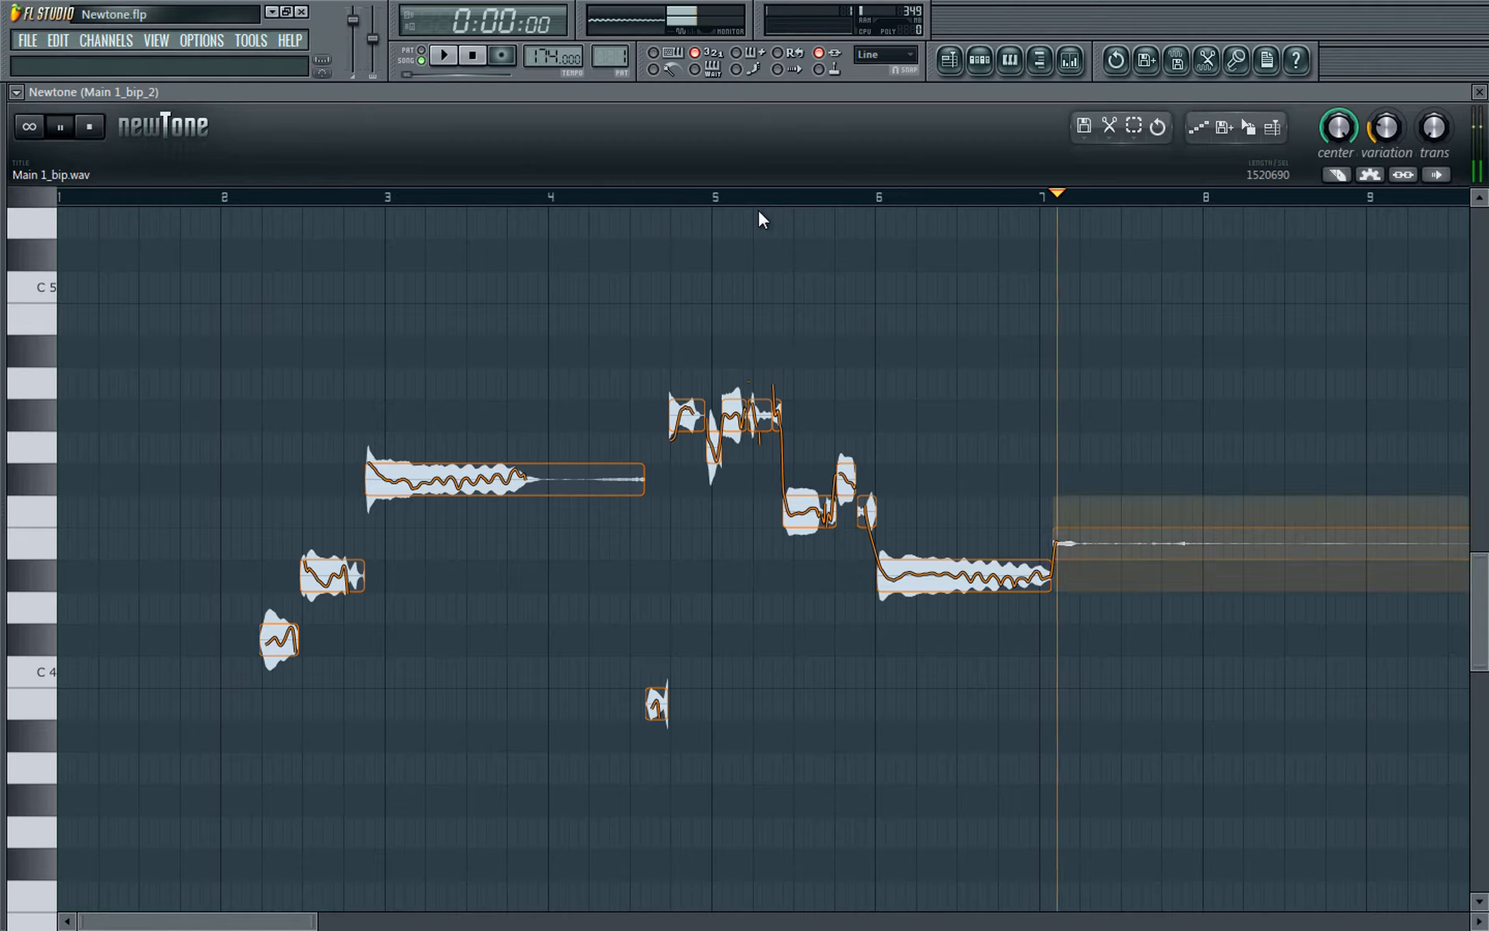
pyautogui.press('space')
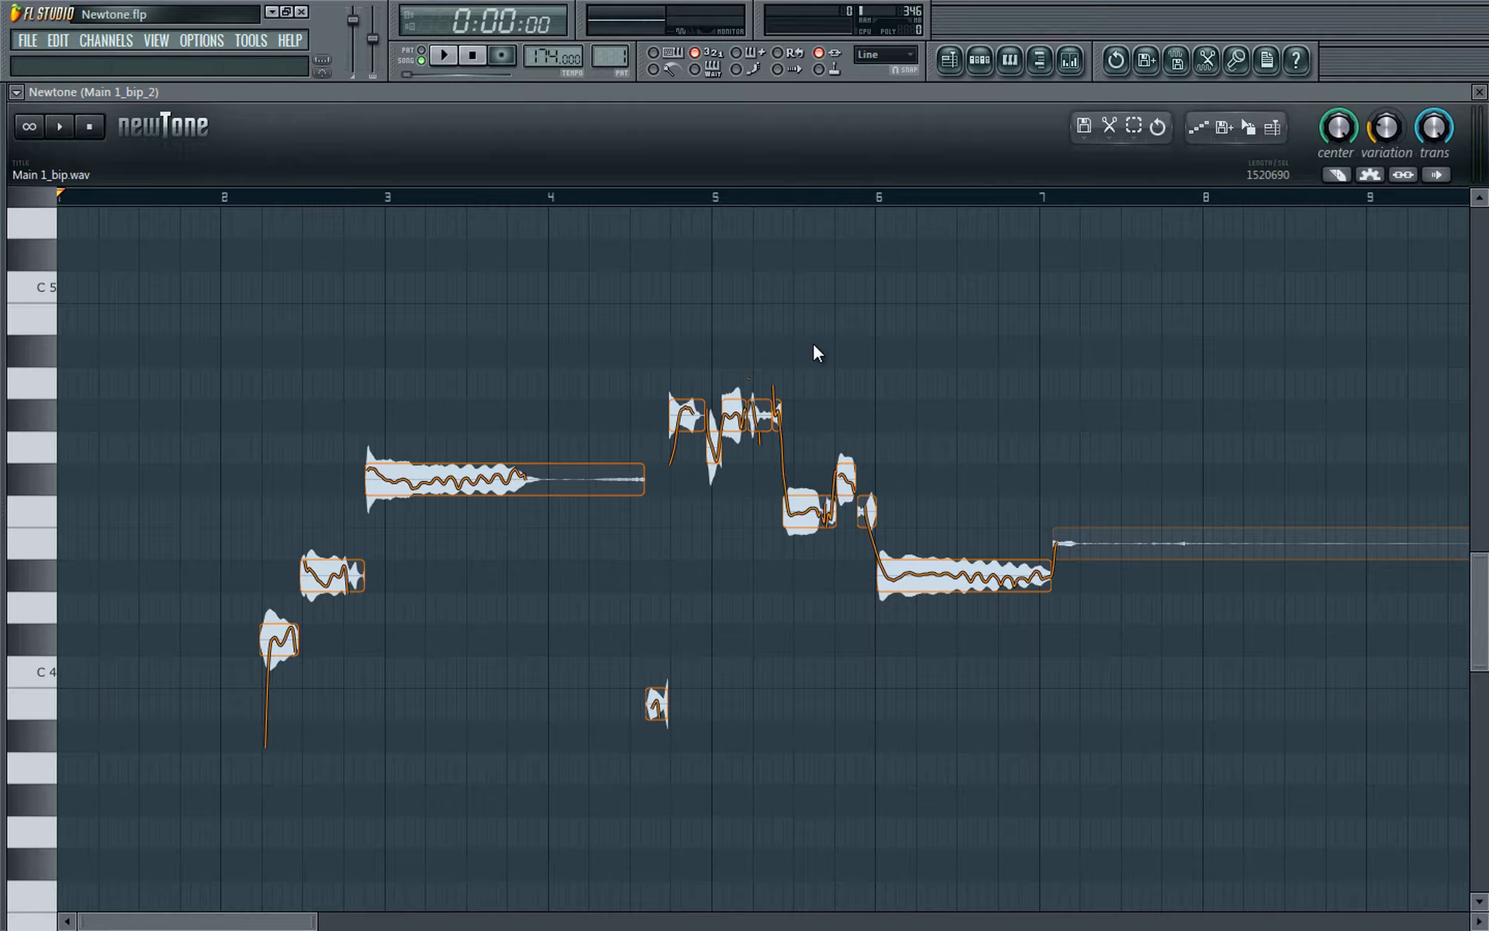
# Step: Reset the variation to its default and open the long note just before bar 3 for advanced editing
pyautogui.rightClick(1385, 123)
pyautogui.click(1412, 137)
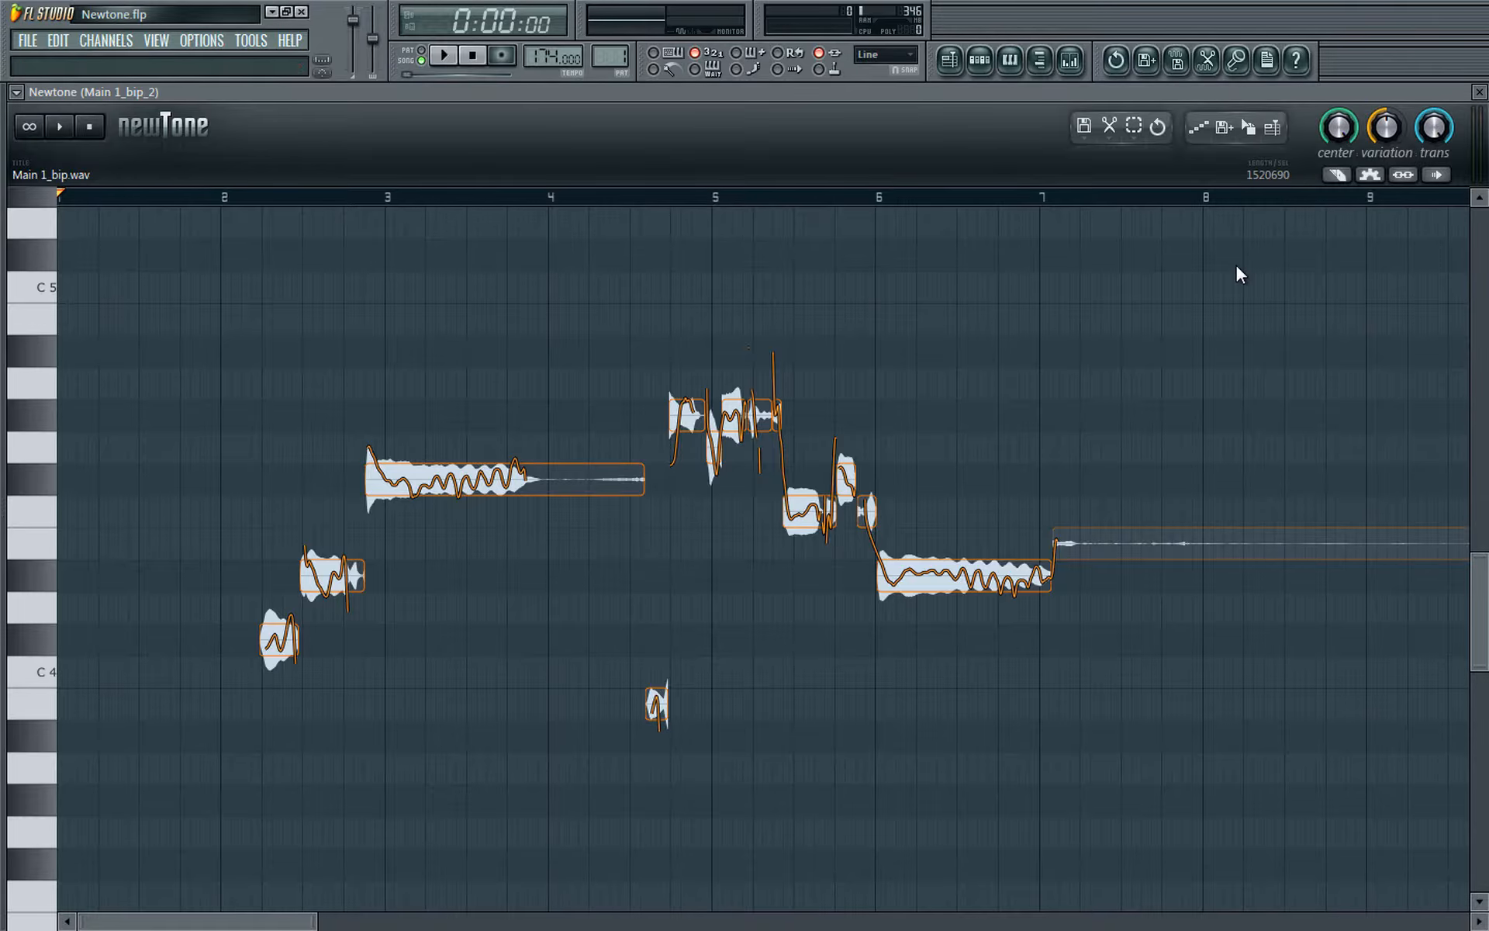
pyautogui.doubleClick(475, 483)
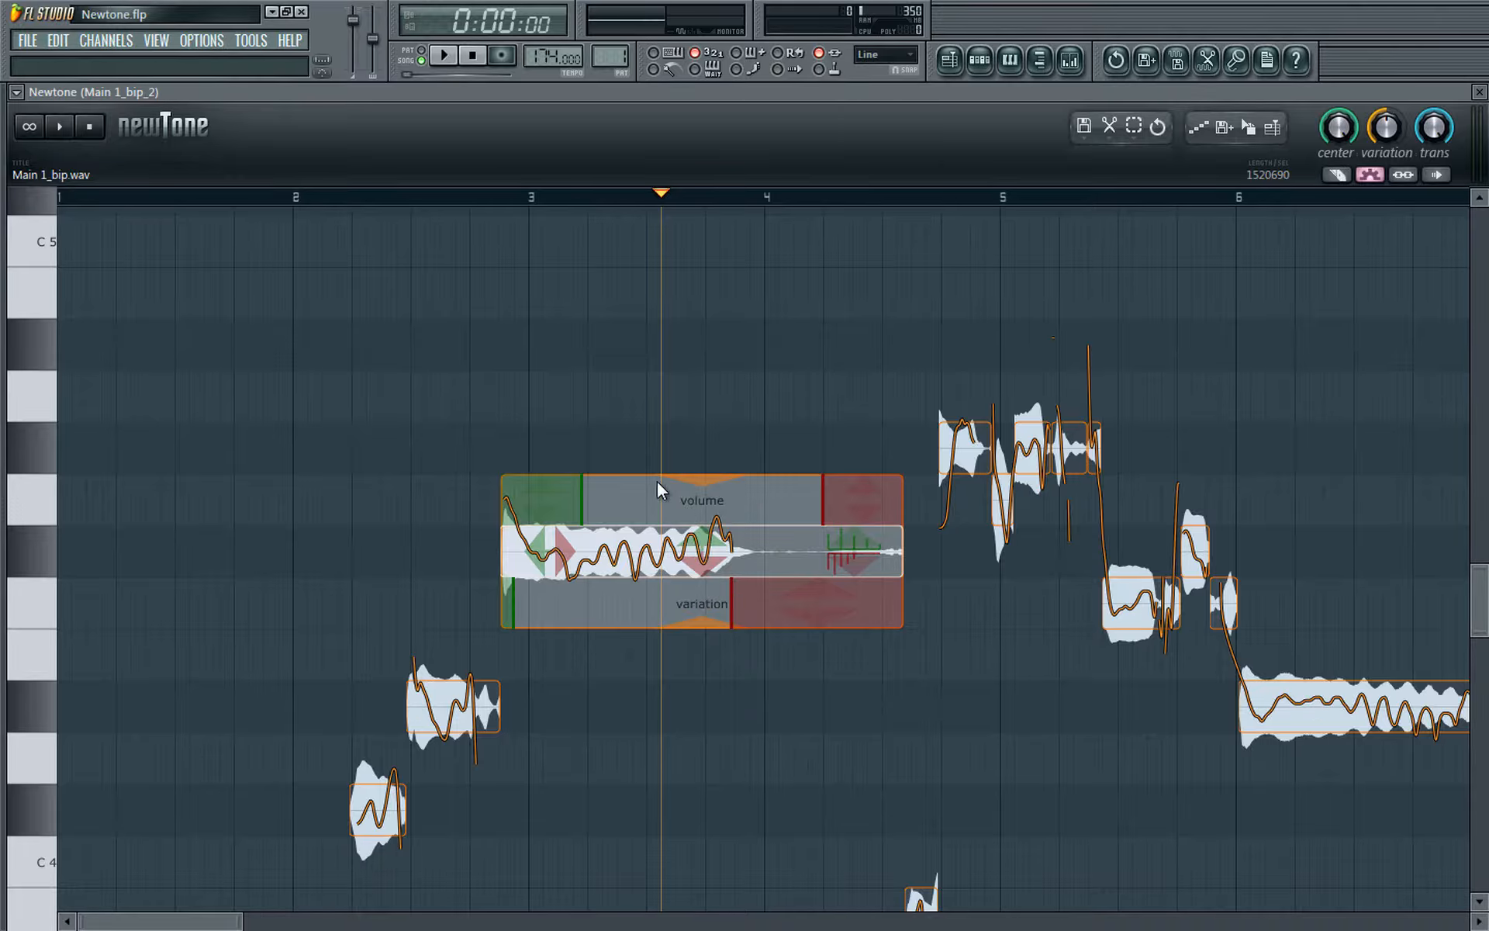
# Step: Try a longer volume fade-in on the long note just before bar 3 and audition it from the note's start
pyautogui.moveTo(687, 478); pyautogui.dragTo(673, 555)
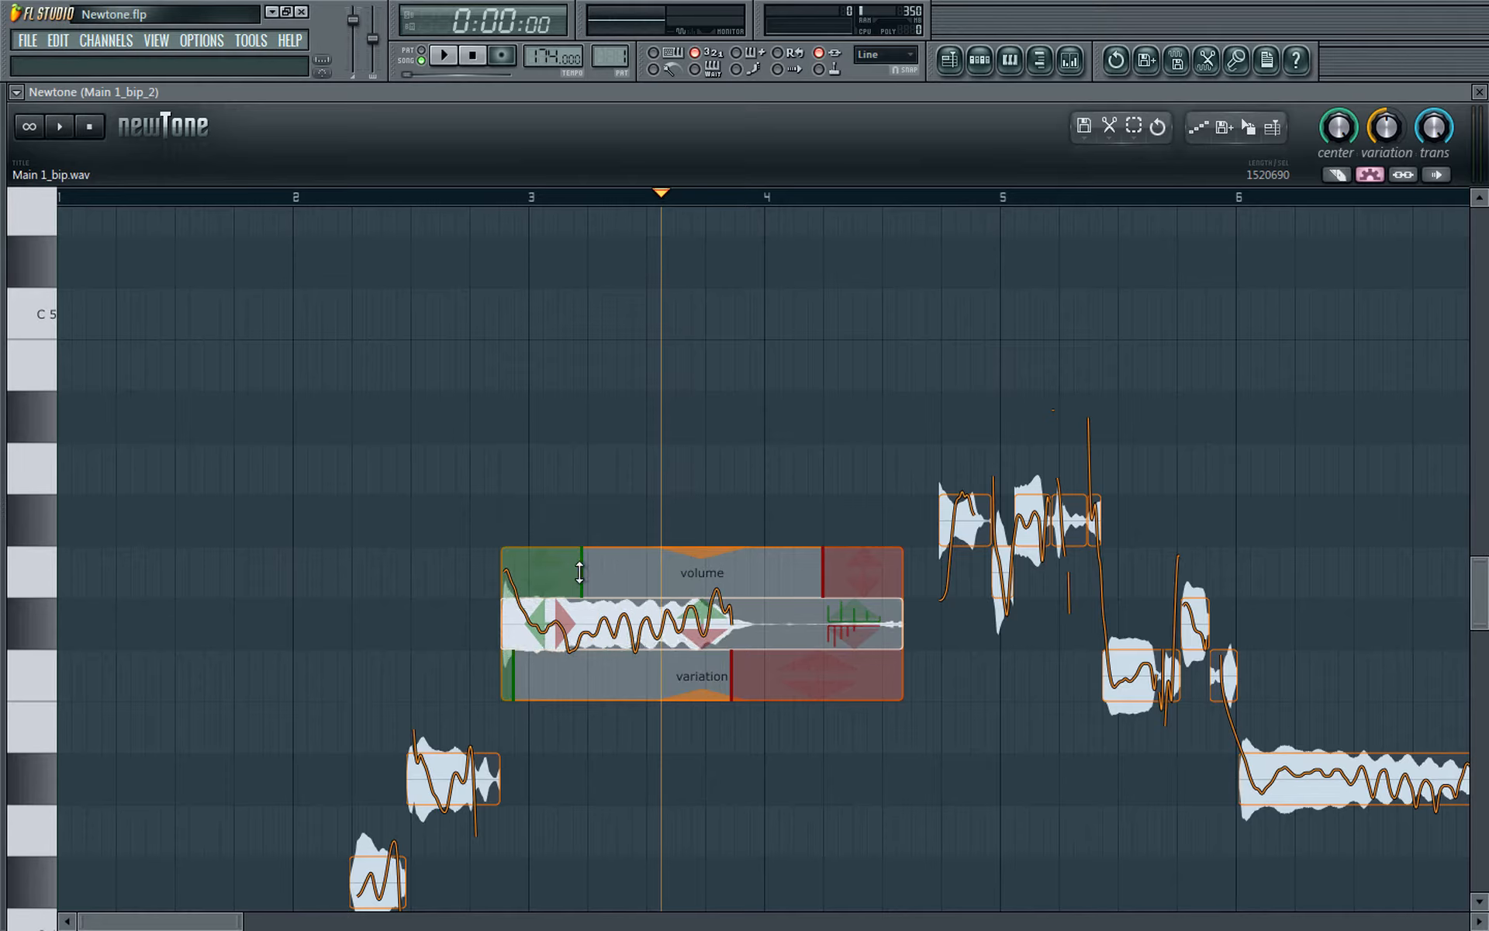
pyautogui.moveTo(580, 574); pyautogui.dragTo(671, 587)
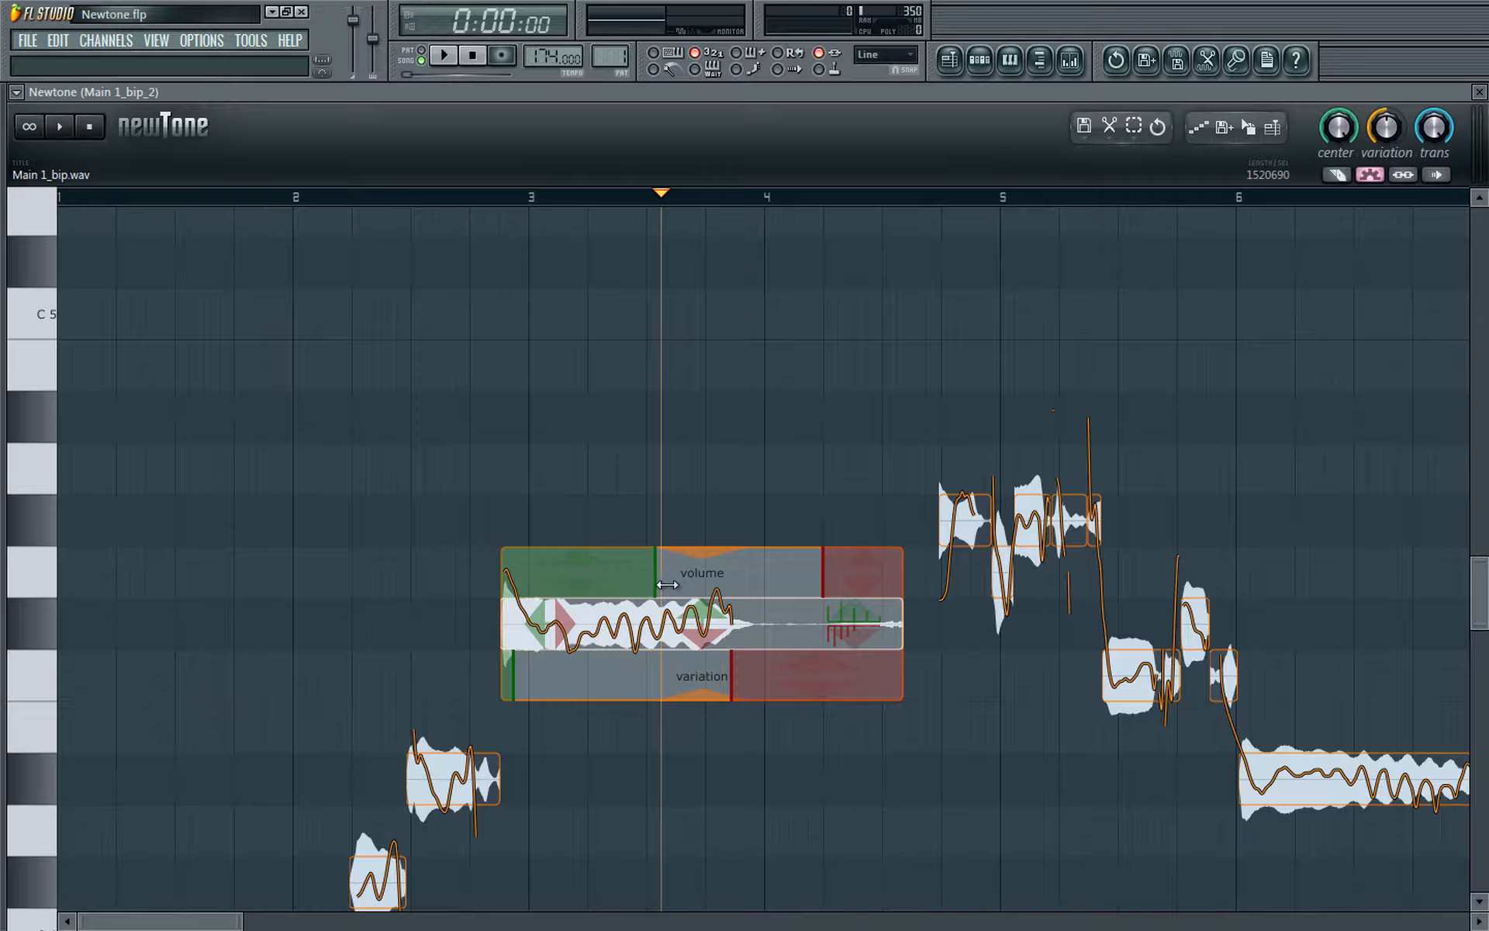
pyautogui.moveTo(573, 582); pyautogui.dragTo(667, 591)
pyautogui.click(498, 289)
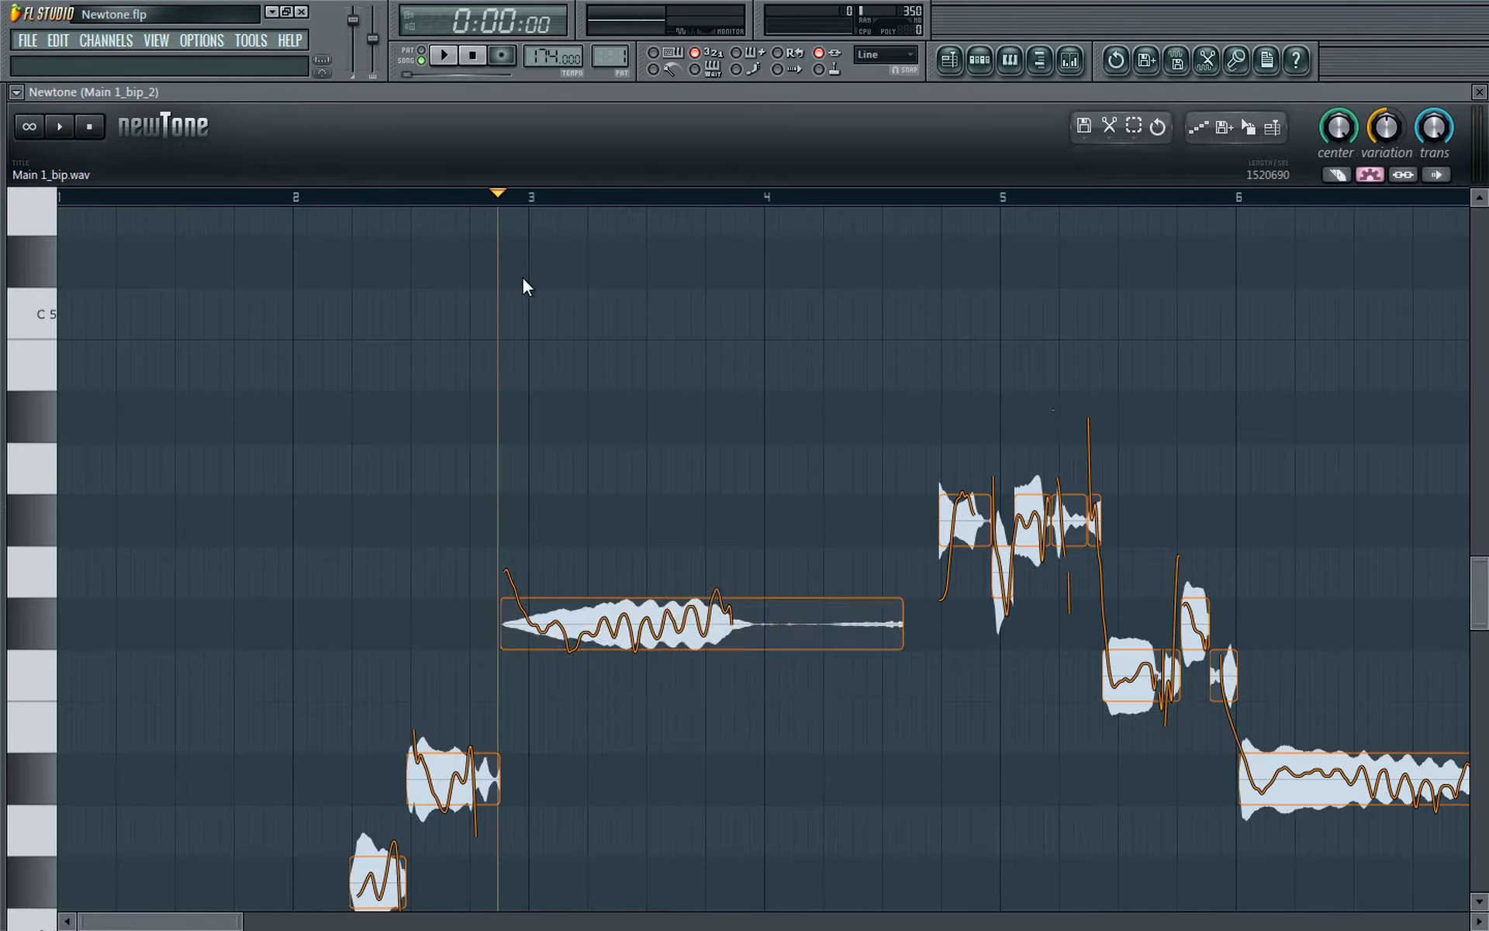
pyautogui.press('space')
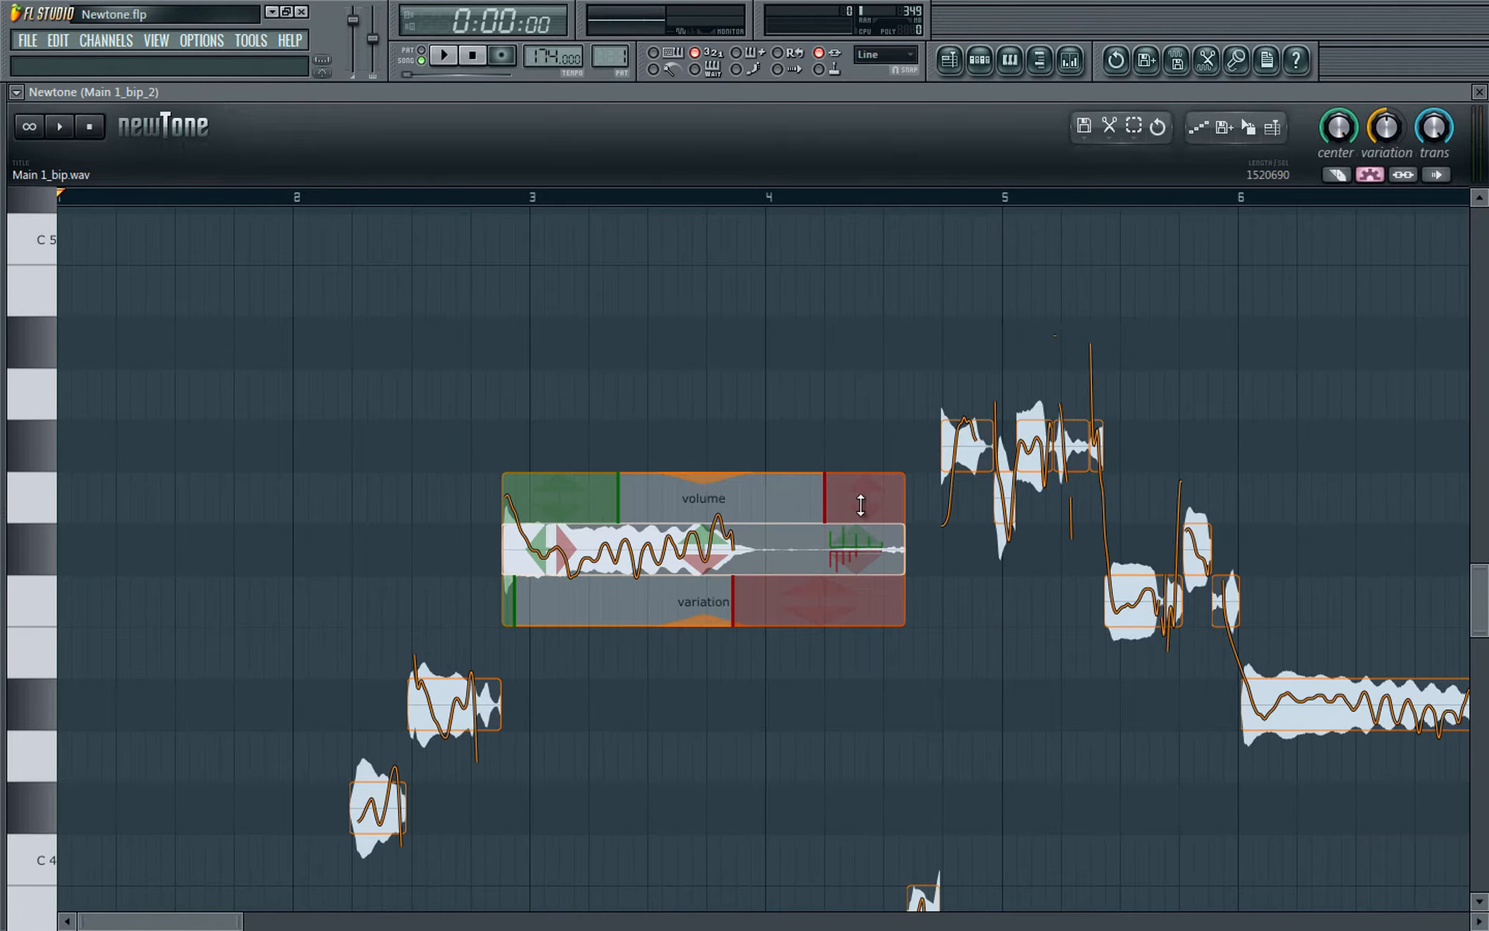
# Step: Shorten the long note's volume fade-out region, and try shifting the note's start past bar 3 before undoing that shift
pyautogui.moveTo(825, 498); pyautogui.dragTo(840, 528)
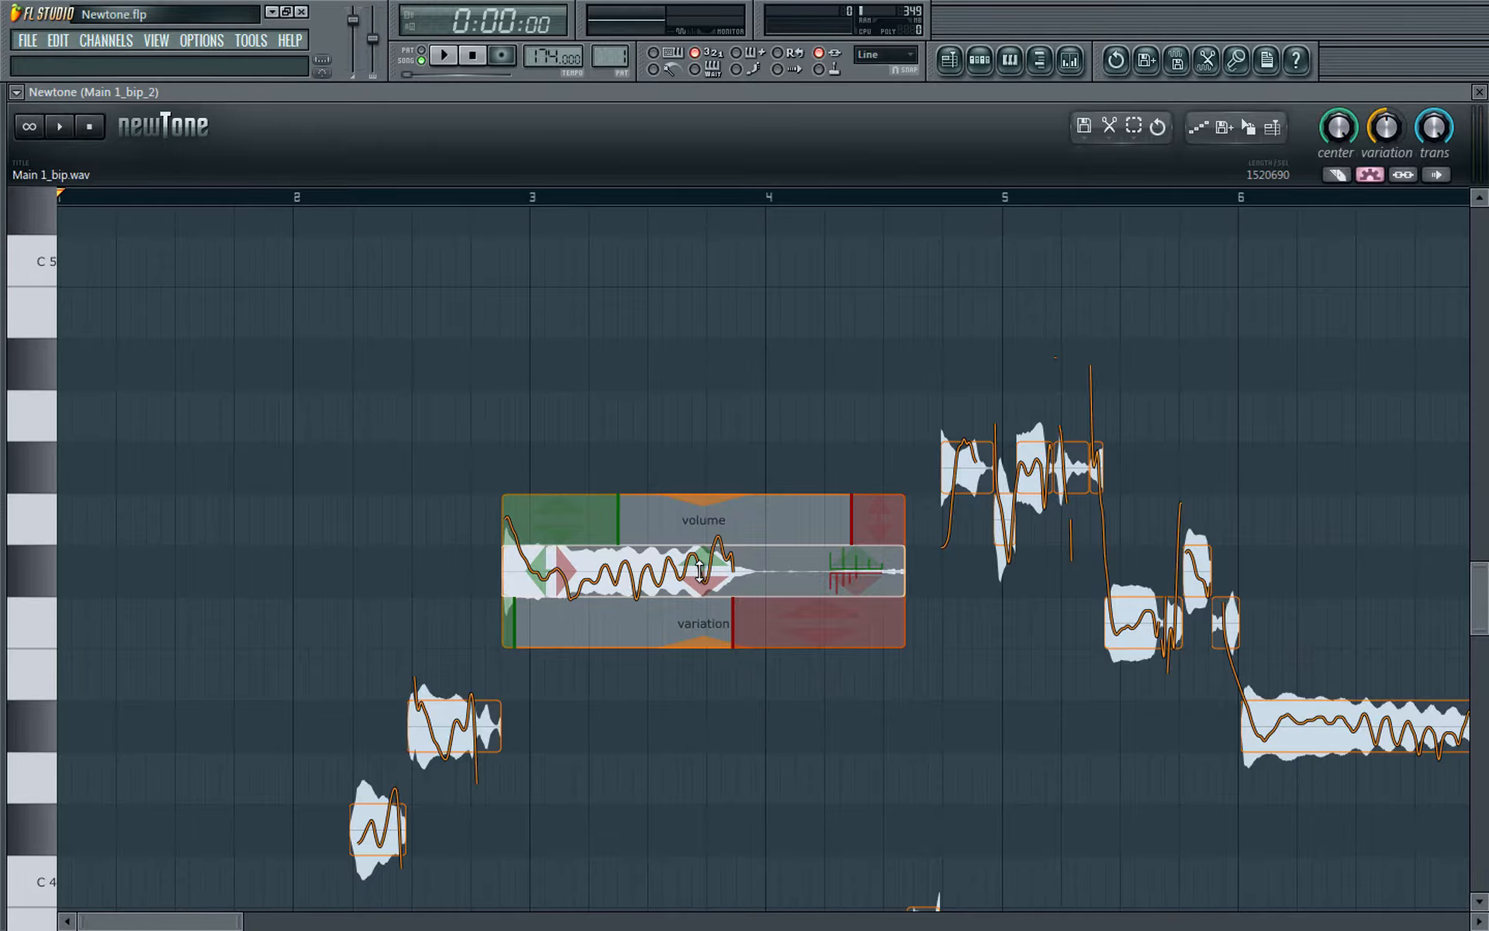
pyautogui.moveTo(701, 572)
pyautogui.mouseDown()
pyautogui.moveTo(539, 571)
pyautogui.moveTo(704, 572)
pyautogui.mouseUp()
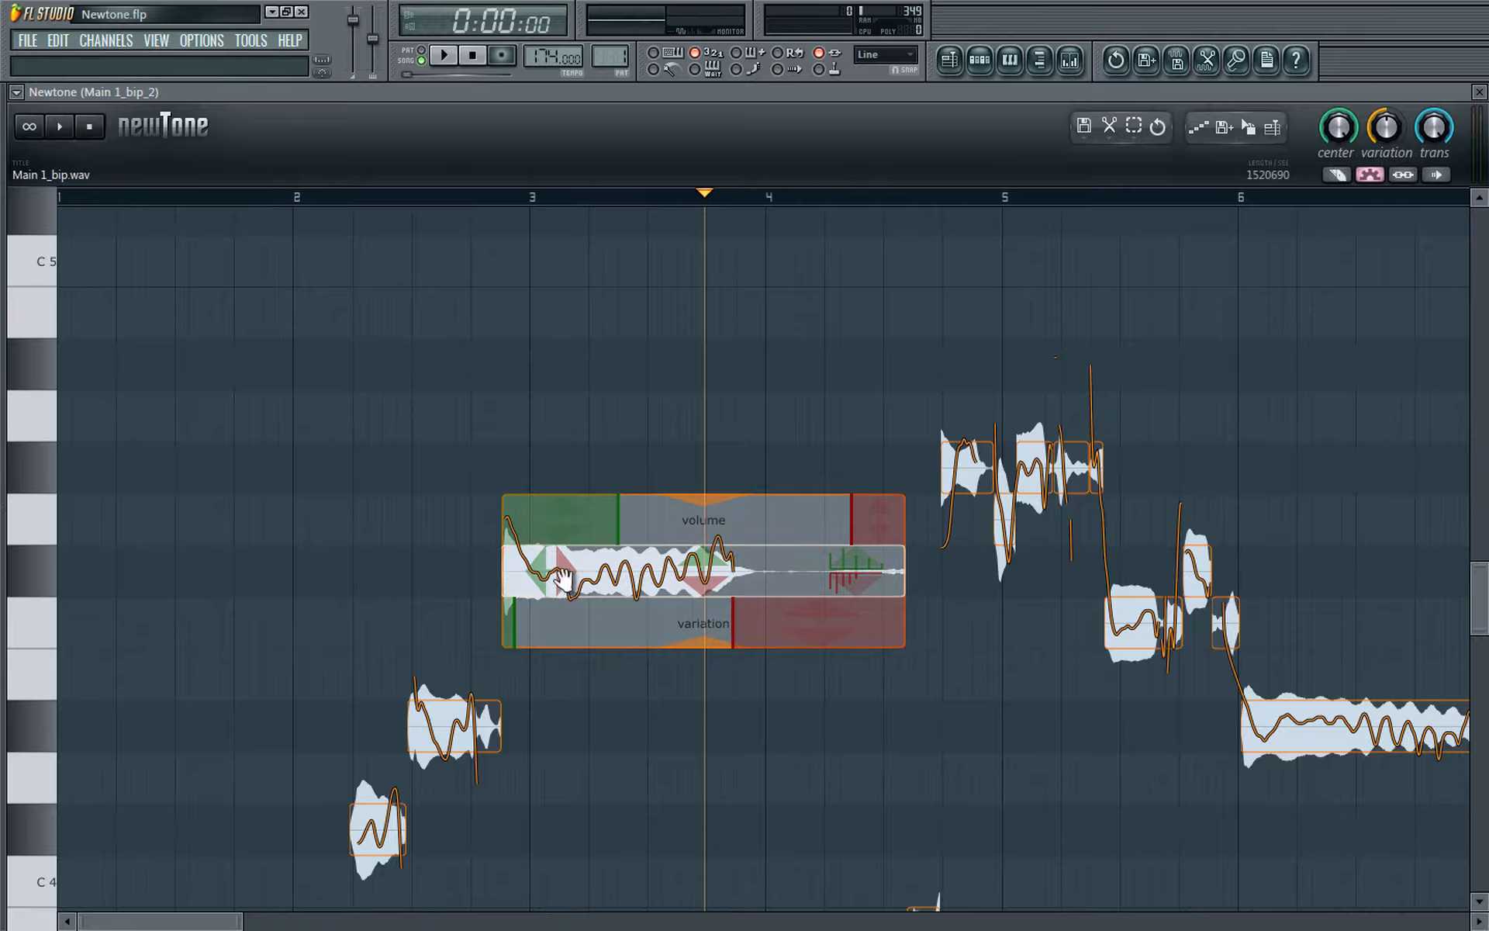
pyautogui.moveTo(552, 577); pyautogui.dragTo(661, 594)
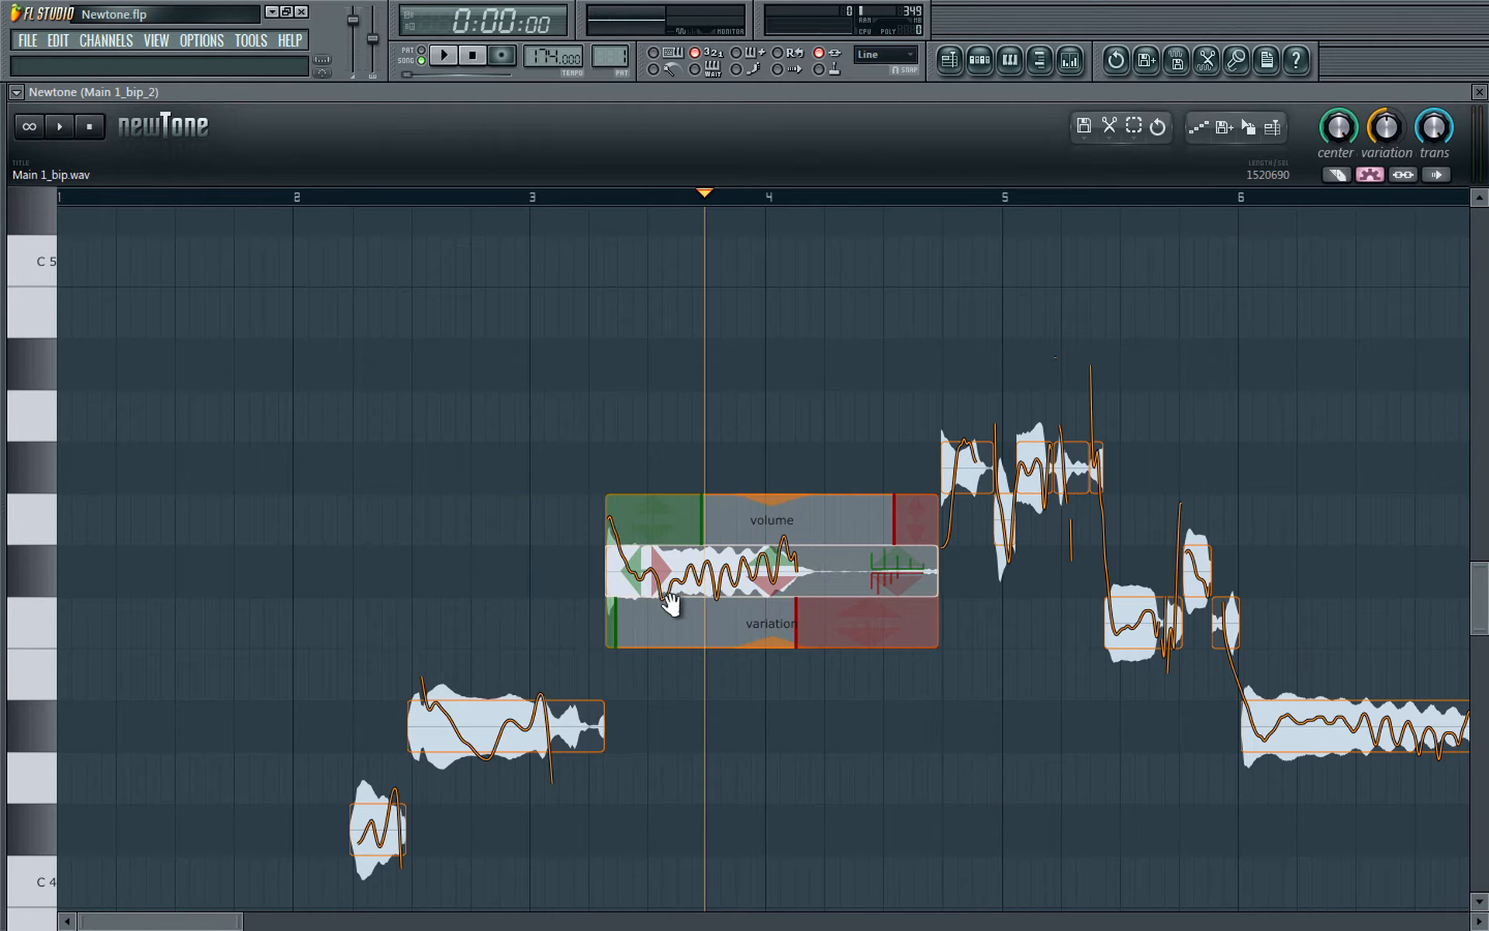
pyautogui.hotkey('ctrl', 'z')
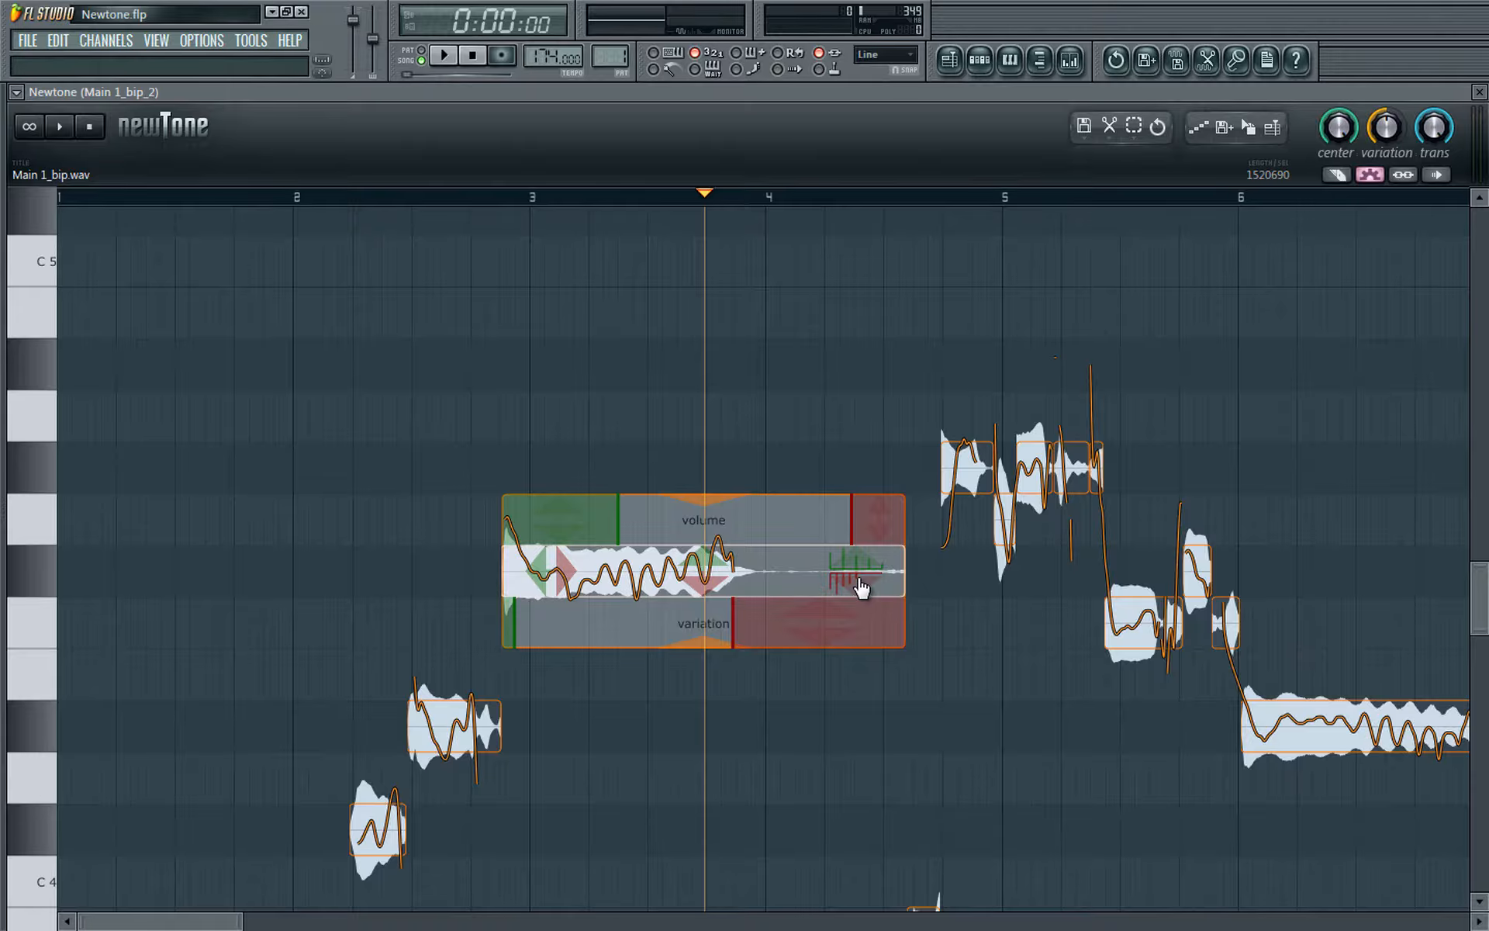
# Step: Audition the long note with a formant shift of 8.08 st, and set its formant shift to -7.86 st
pyautogui.moveTo(861, 559); pyautogui.dragTo(874, 266)
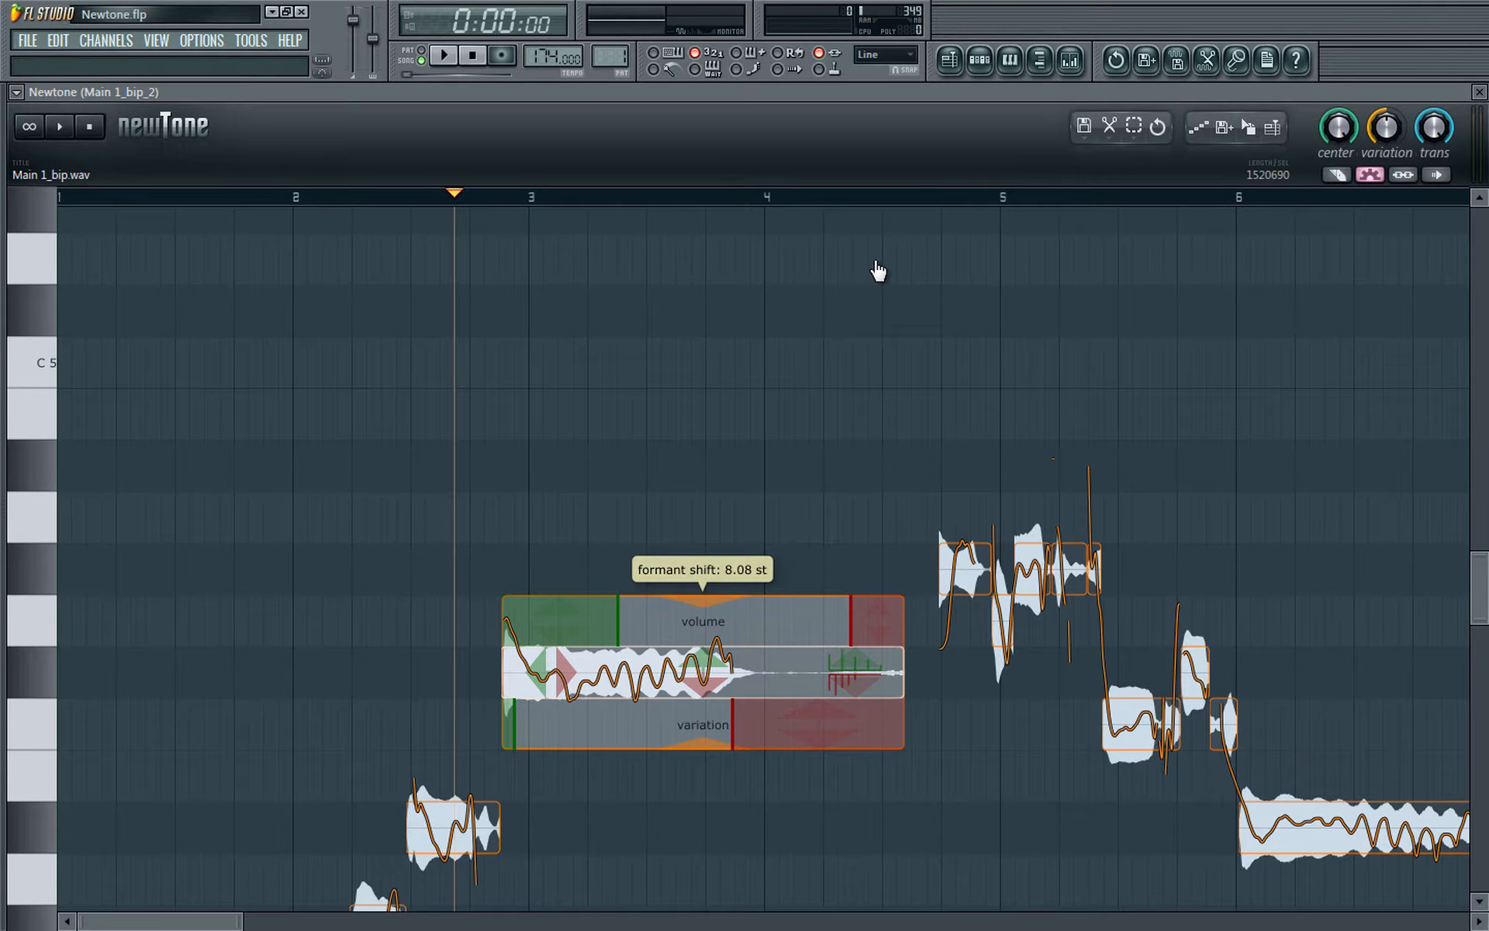
pyautogui.press('space')
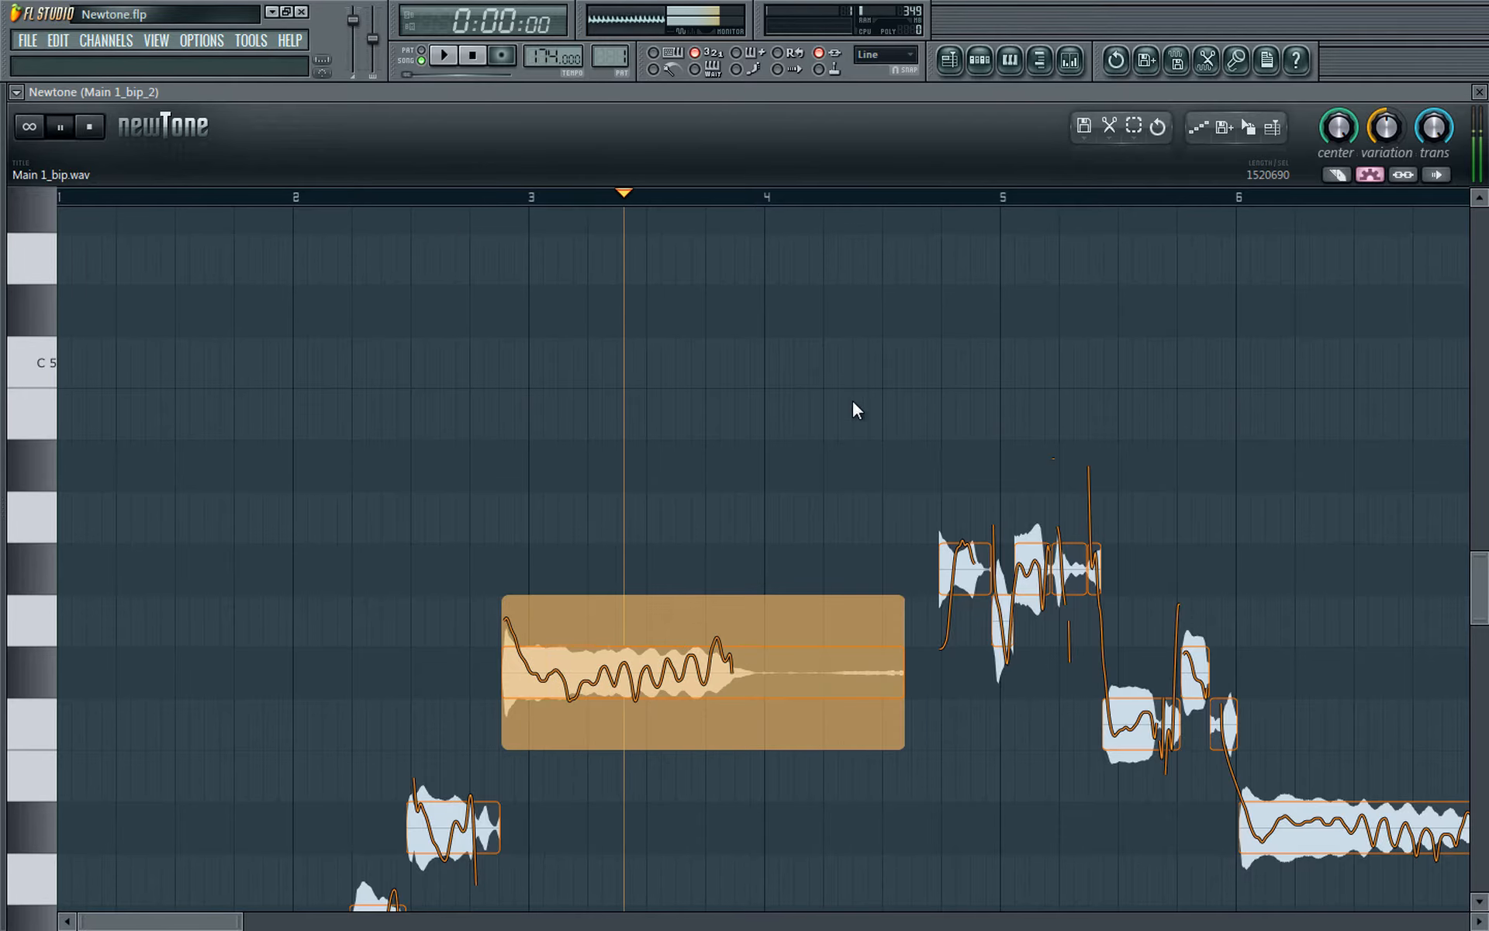
pyautogui.press('space')
pyautogui.moveTo(856, 555); pyautogui.dragTo(866, 685)
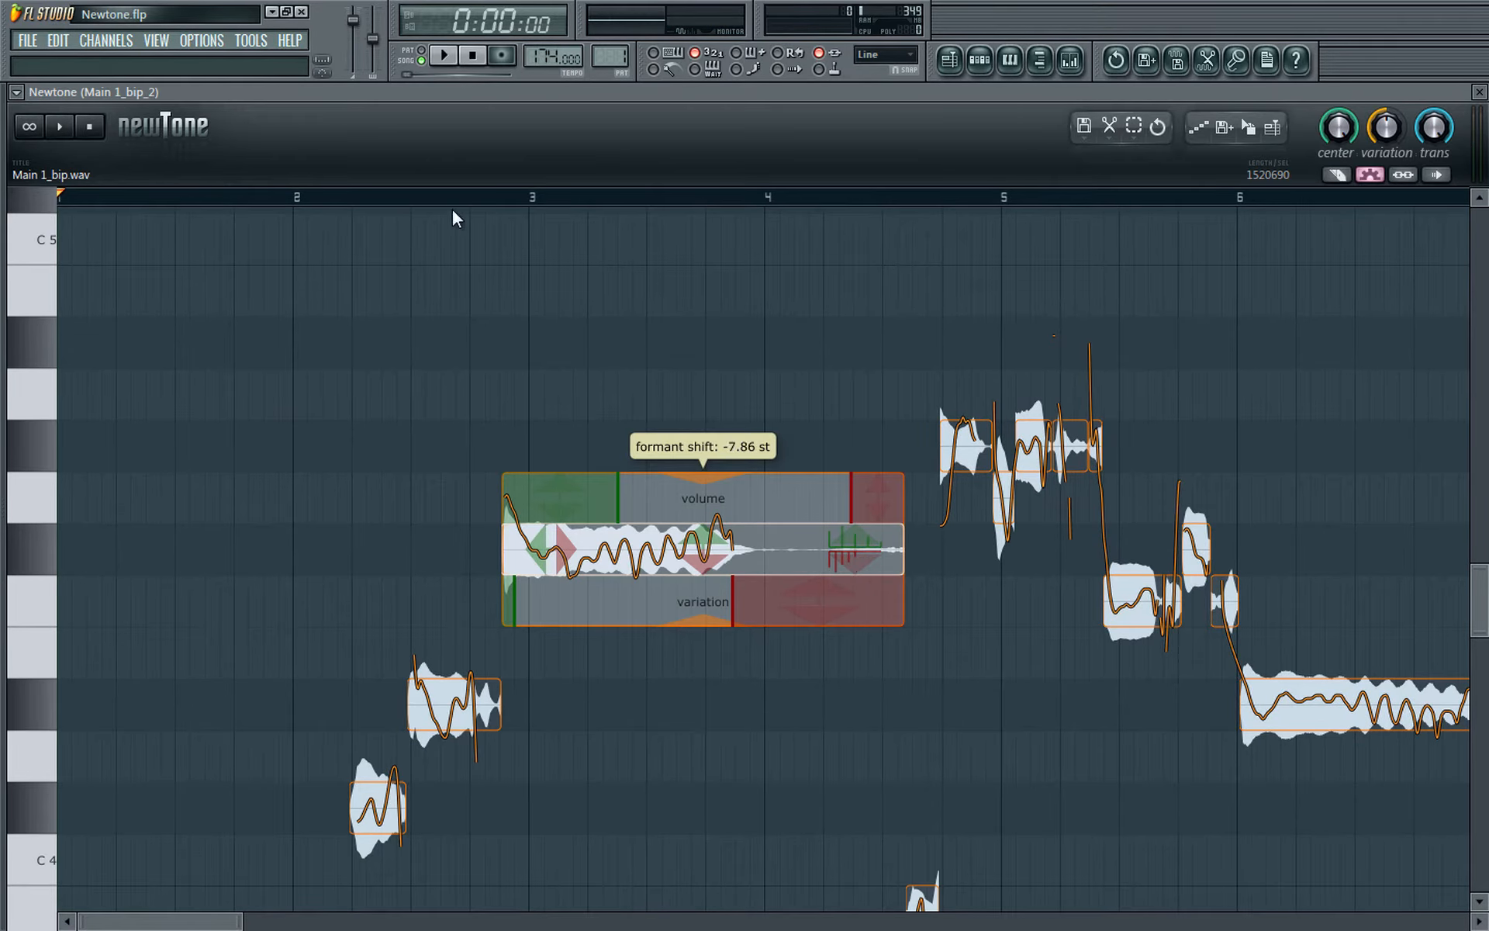
# Step: Audition the long note just before bar 3 with its shifted formant, and reduce its overall pitch variation
pyautogui.click(426, 194)
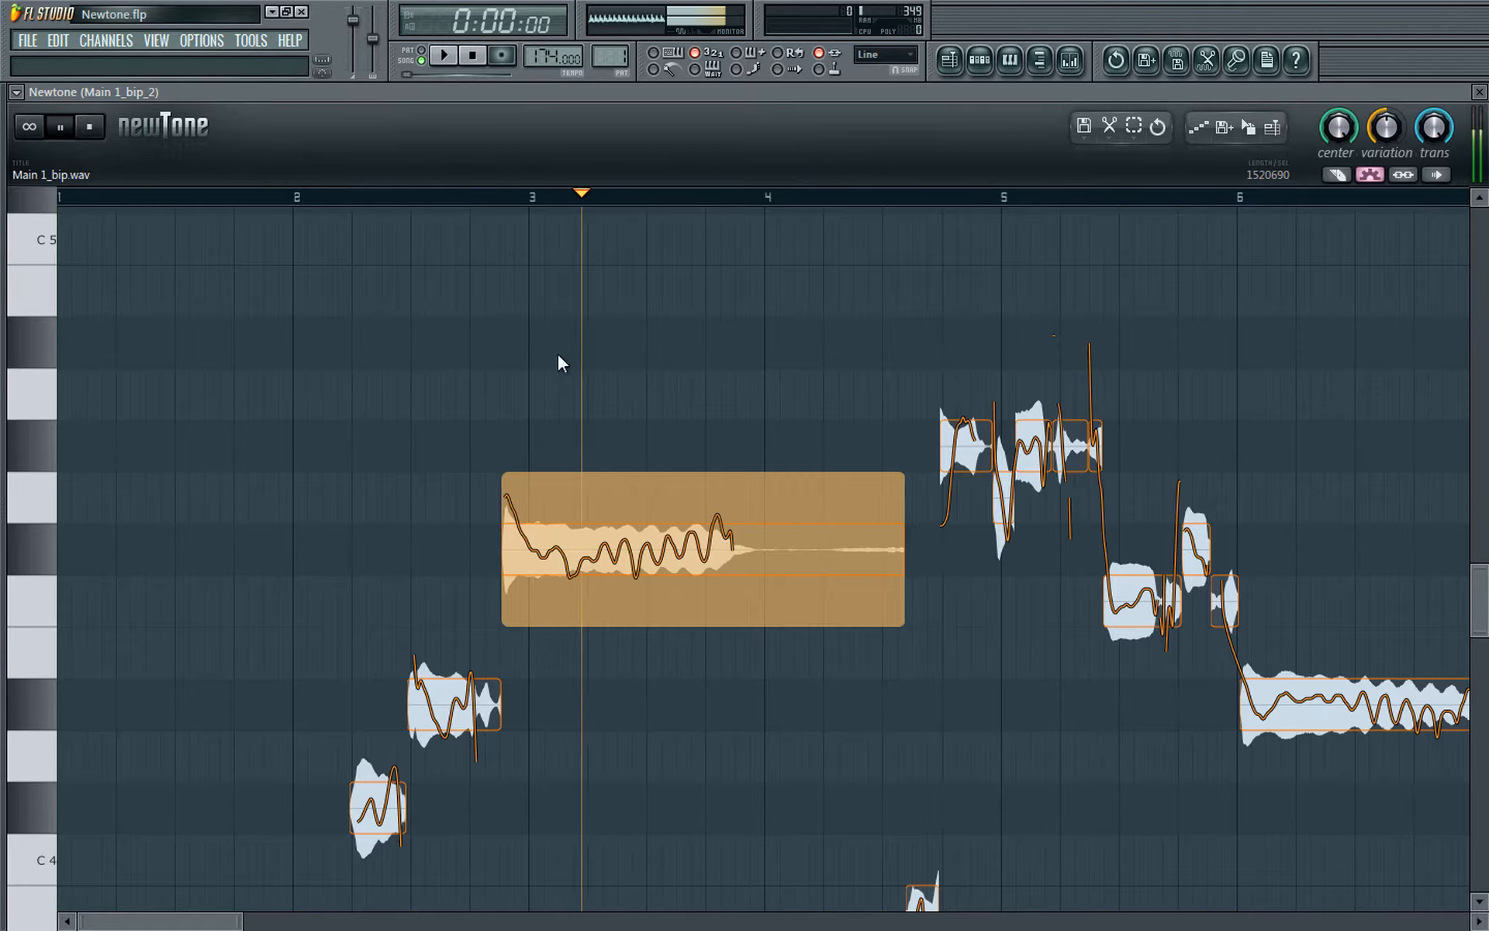
pyautogui.press('space')
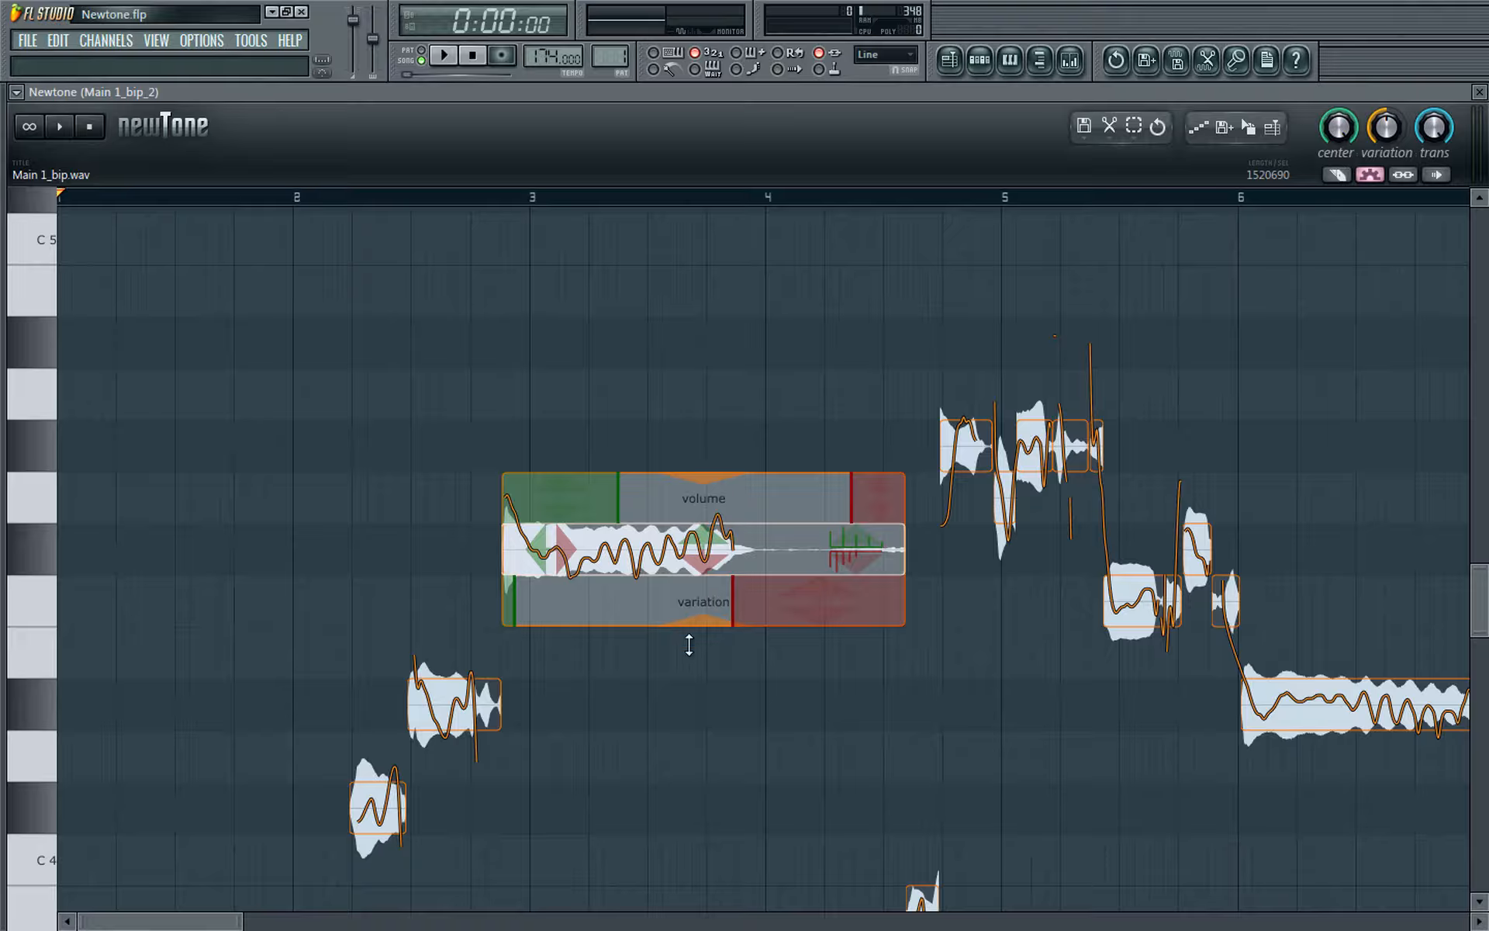
pyautogui.moveTo(689, 644); pyautogui.dragTo(700, 470)
pyautogui.moveTo(706, 616); pyautogui.dragTo(775, 599)
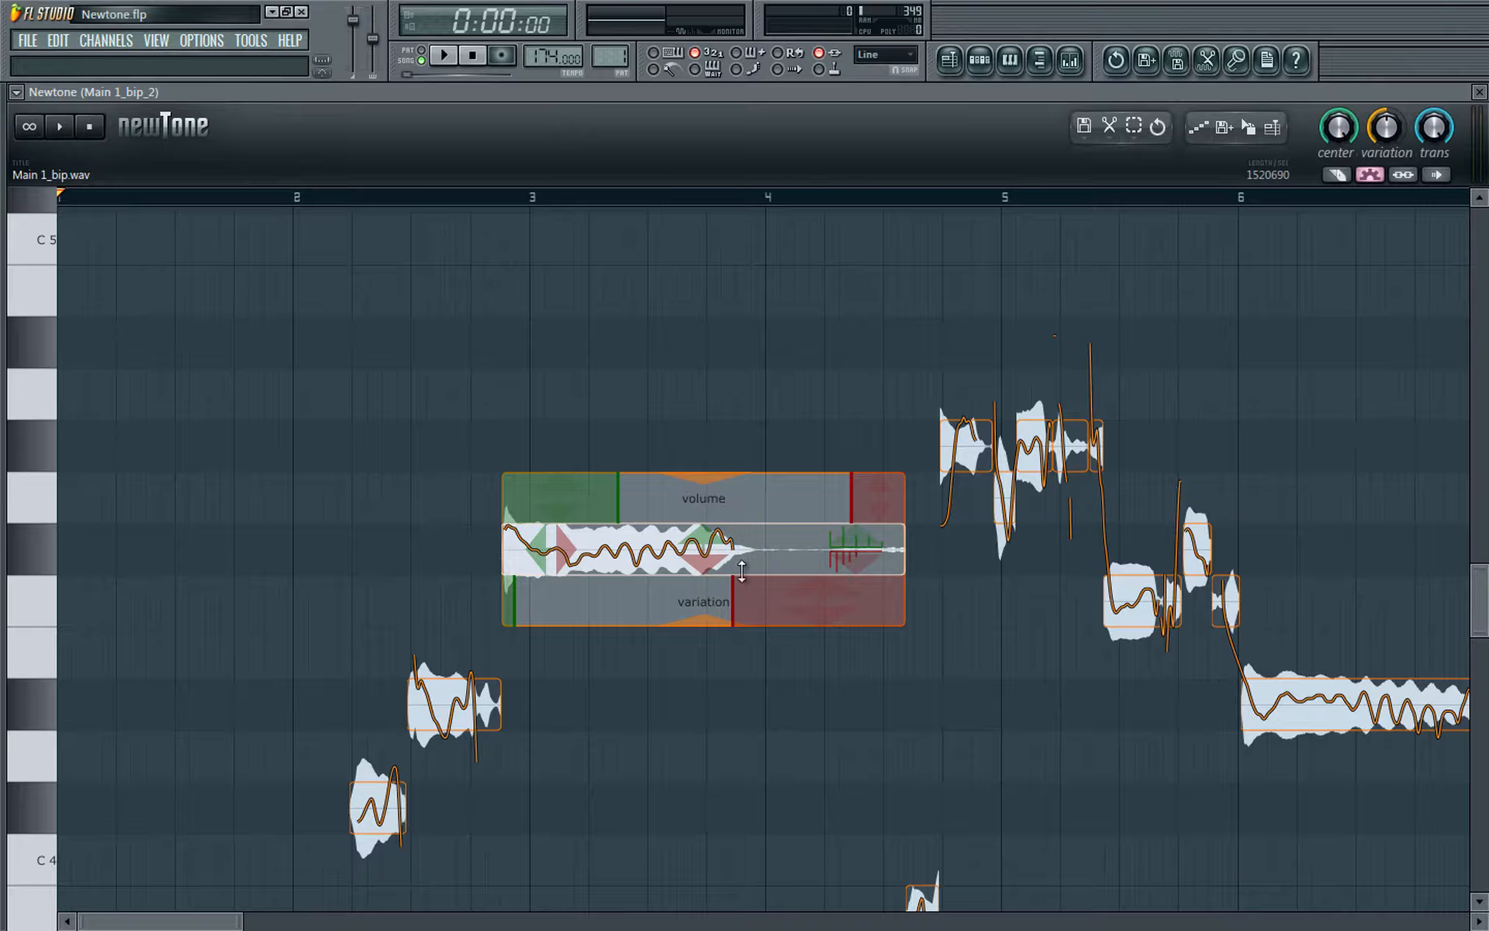
pyautogui.moveTo(744, 551)
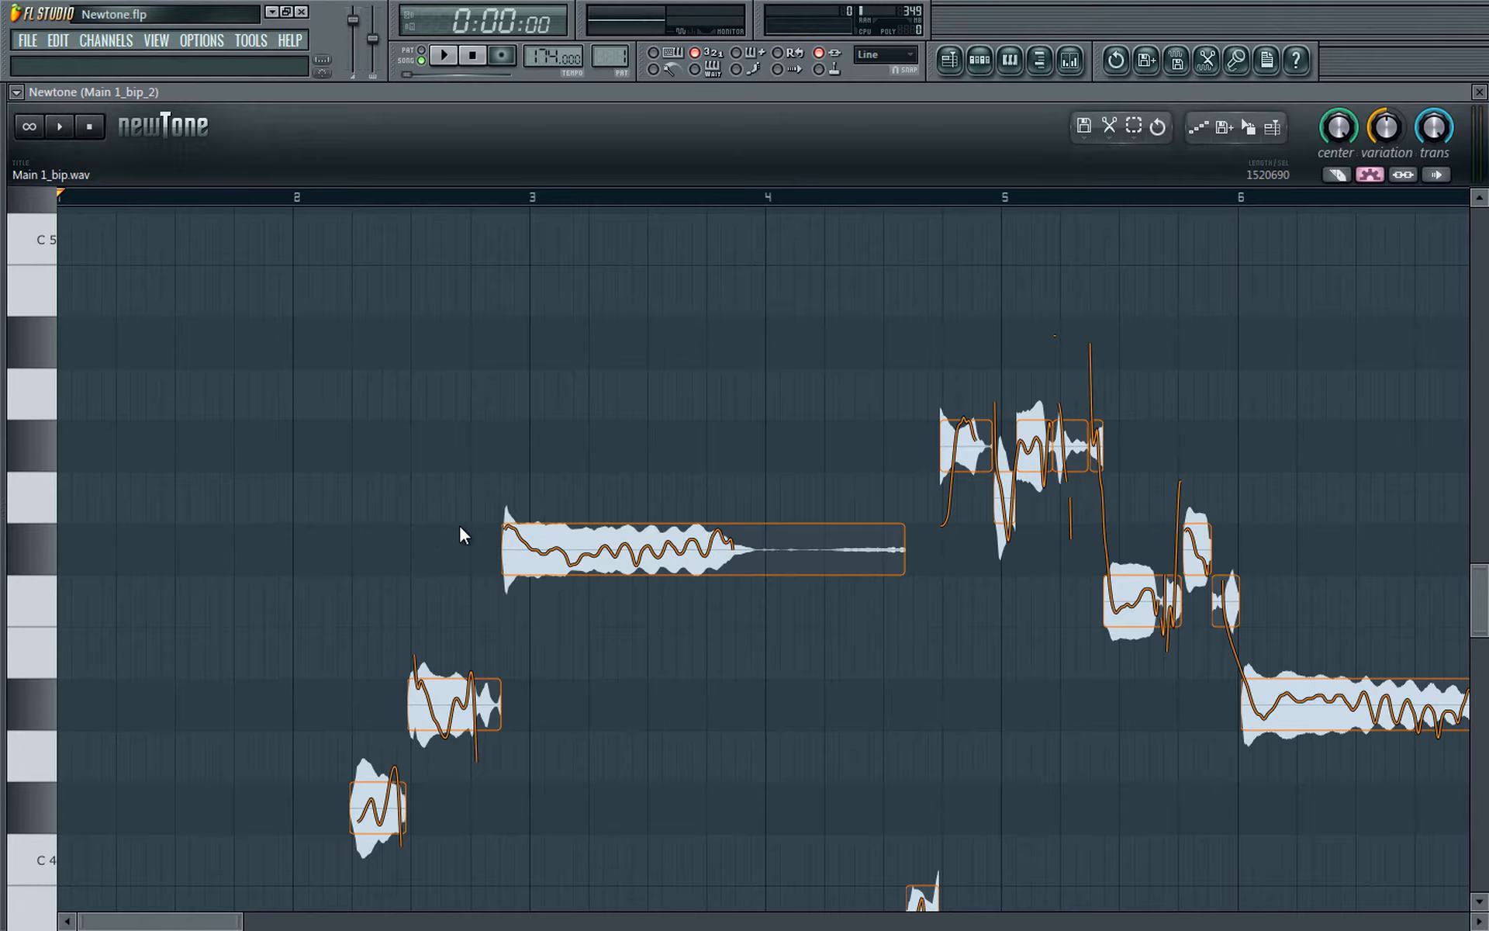
# Step: Lengthen the long note's variation ramp-in region and set the ramp in to -32%
pyautogui.moveTo(519, 538)
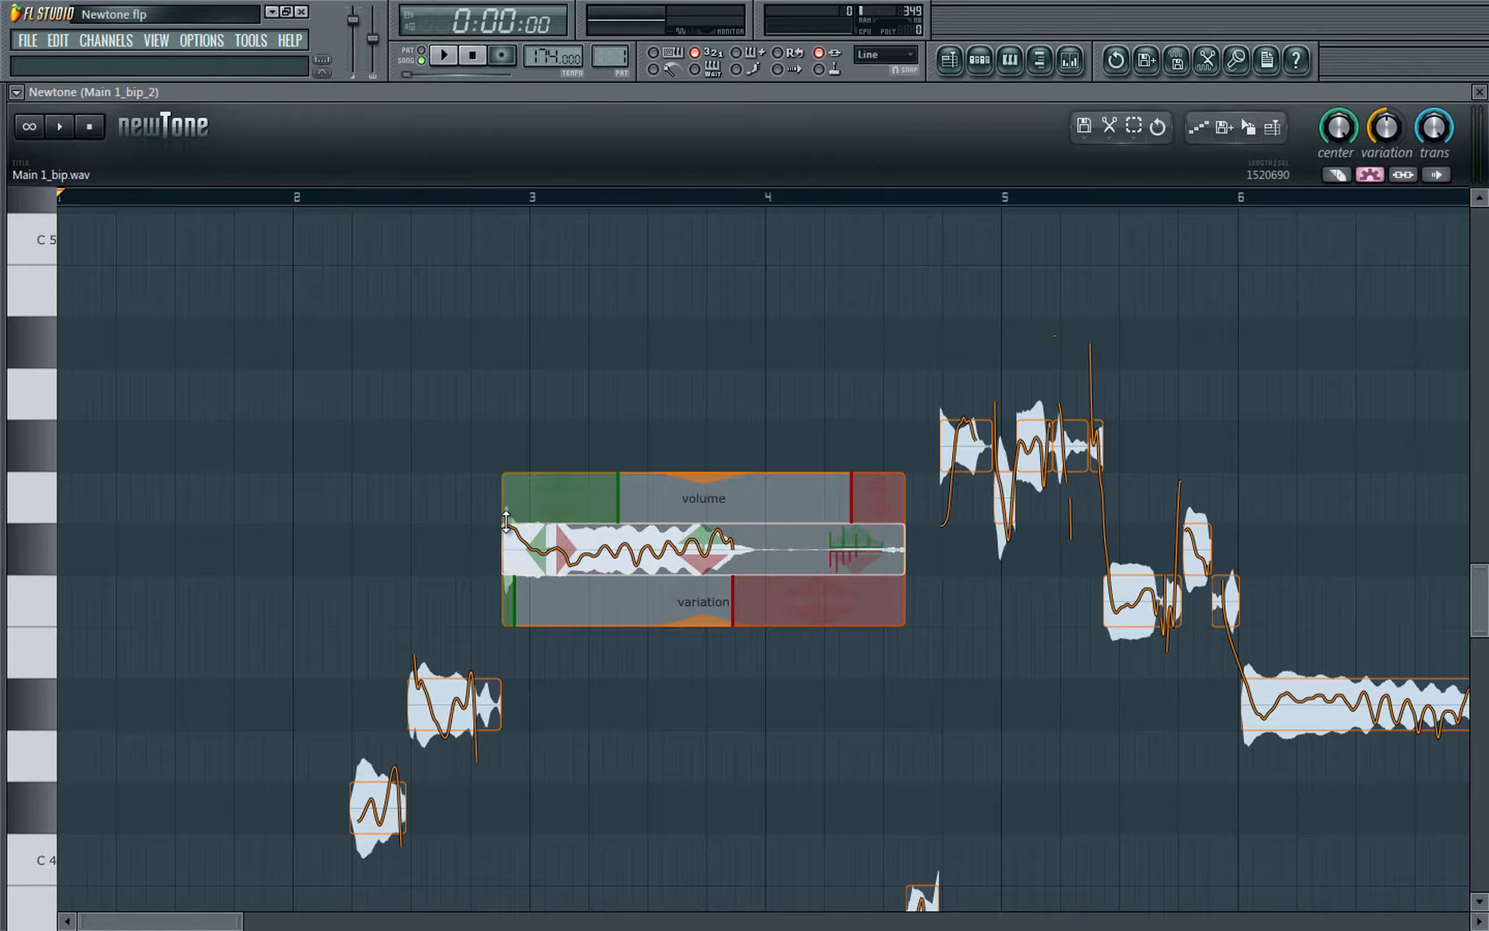
pyautogui.moveTo(514, 604); pyautogui.dragTo(502, 605)
pyautogui.moveTo(510, 611); pyautogui.dragTo(561, 611)
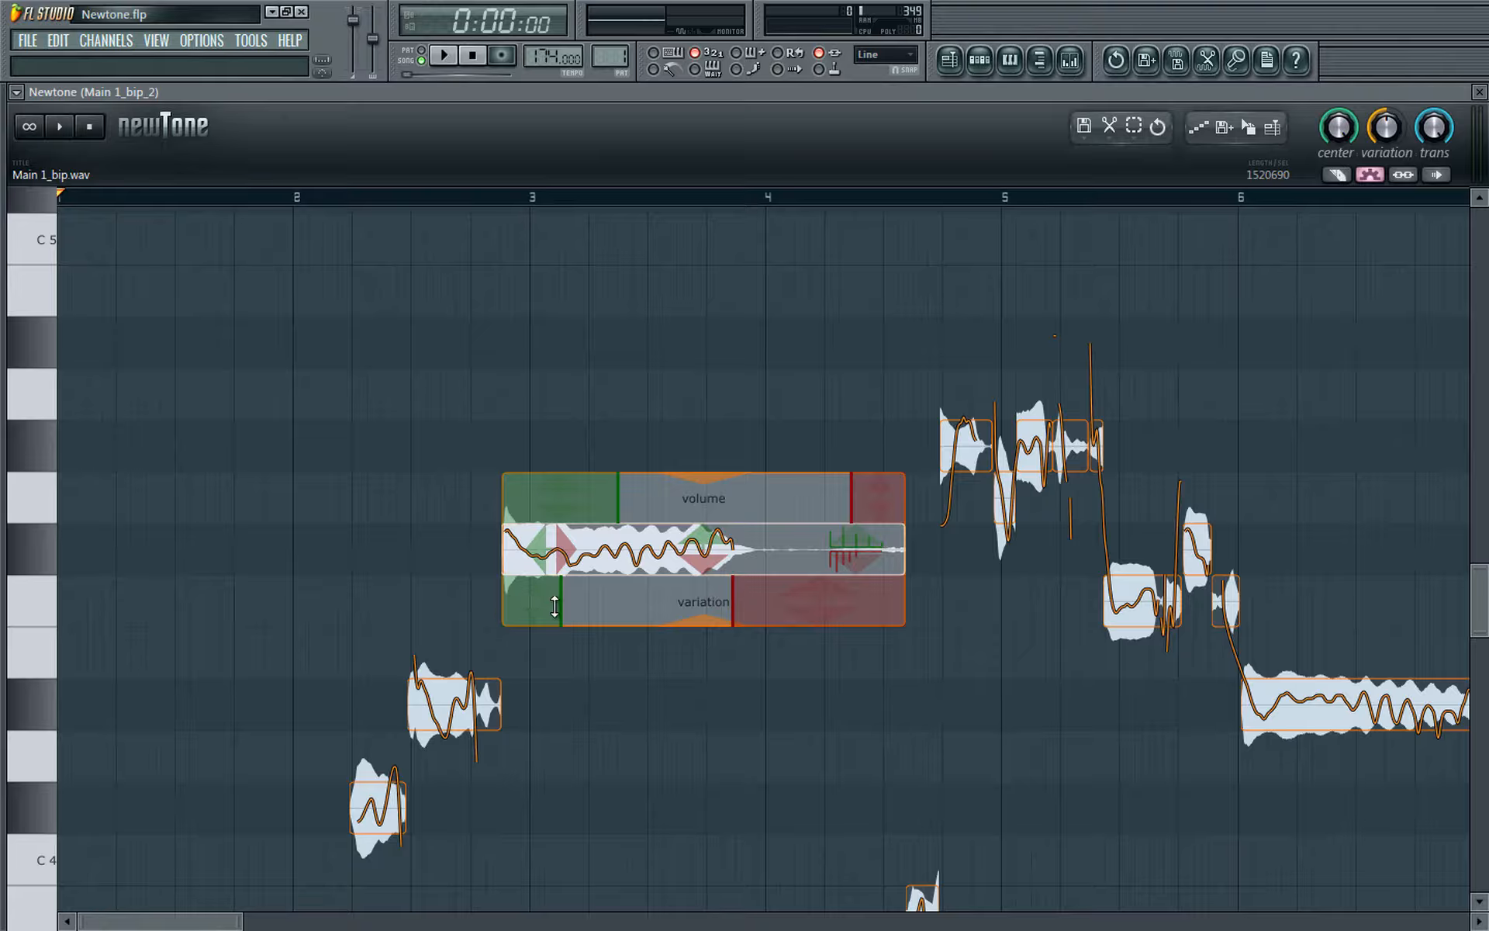
pyautogui.moveTo(540, 609)
pyautogui.mouseDown()
pyautogui.moveTo(537, 631)
pyautogui.moveTo(535, 613)
pyautogui.mouseUp()
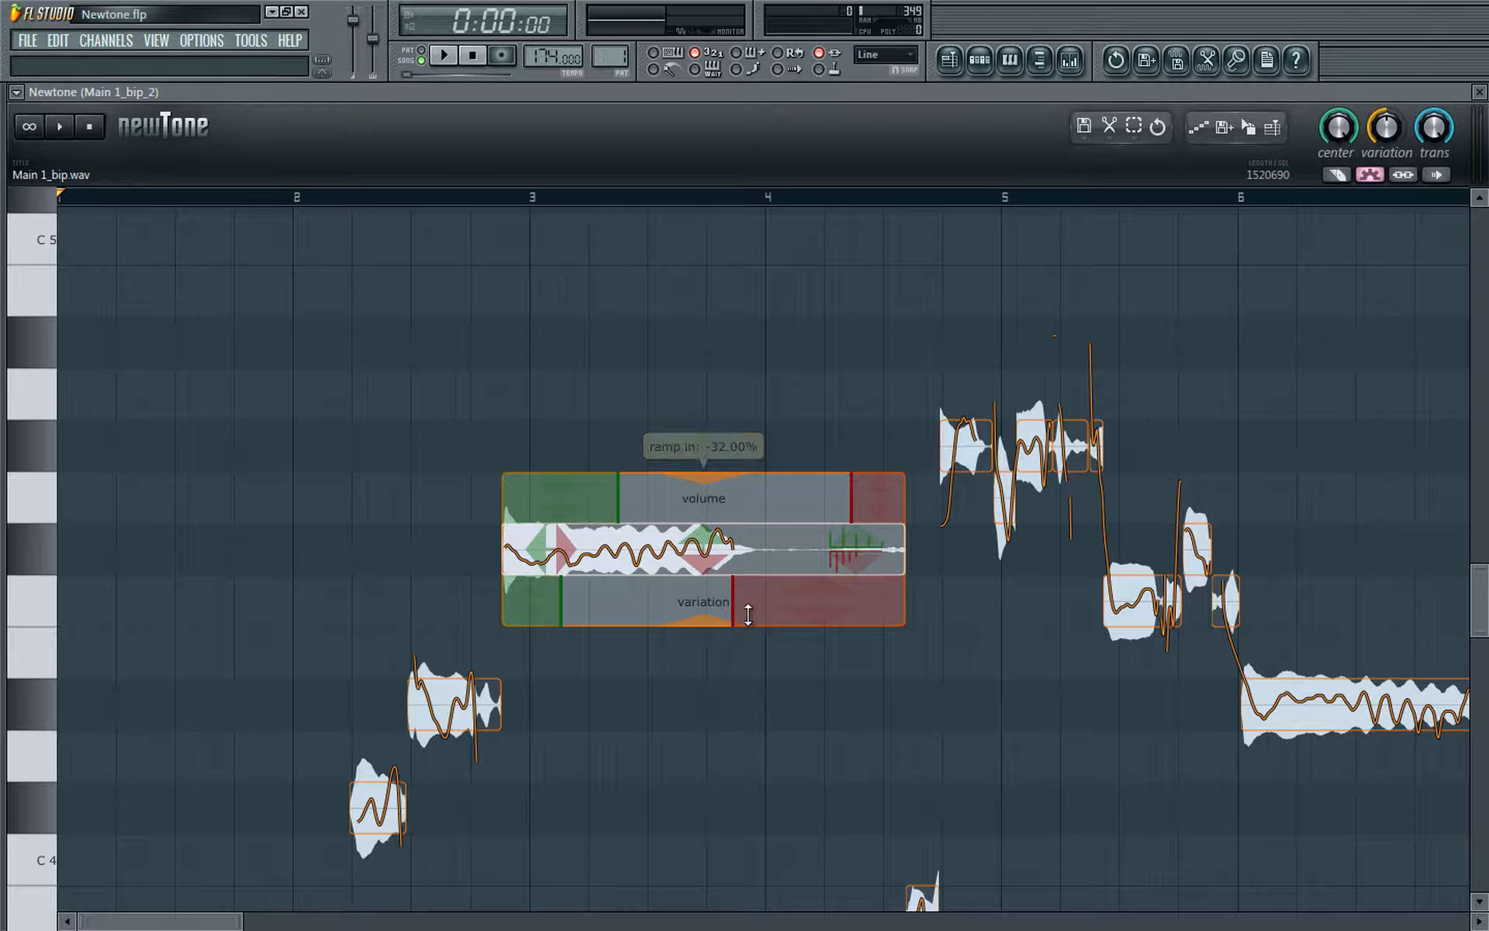
# Step: Start the long note's variation ramp-out earlier, near its middle, set the ramp out to -68%, and audition from bar 2
pyautogui.moveTo(735, 610); pyautogui.dragTo(641, 608)
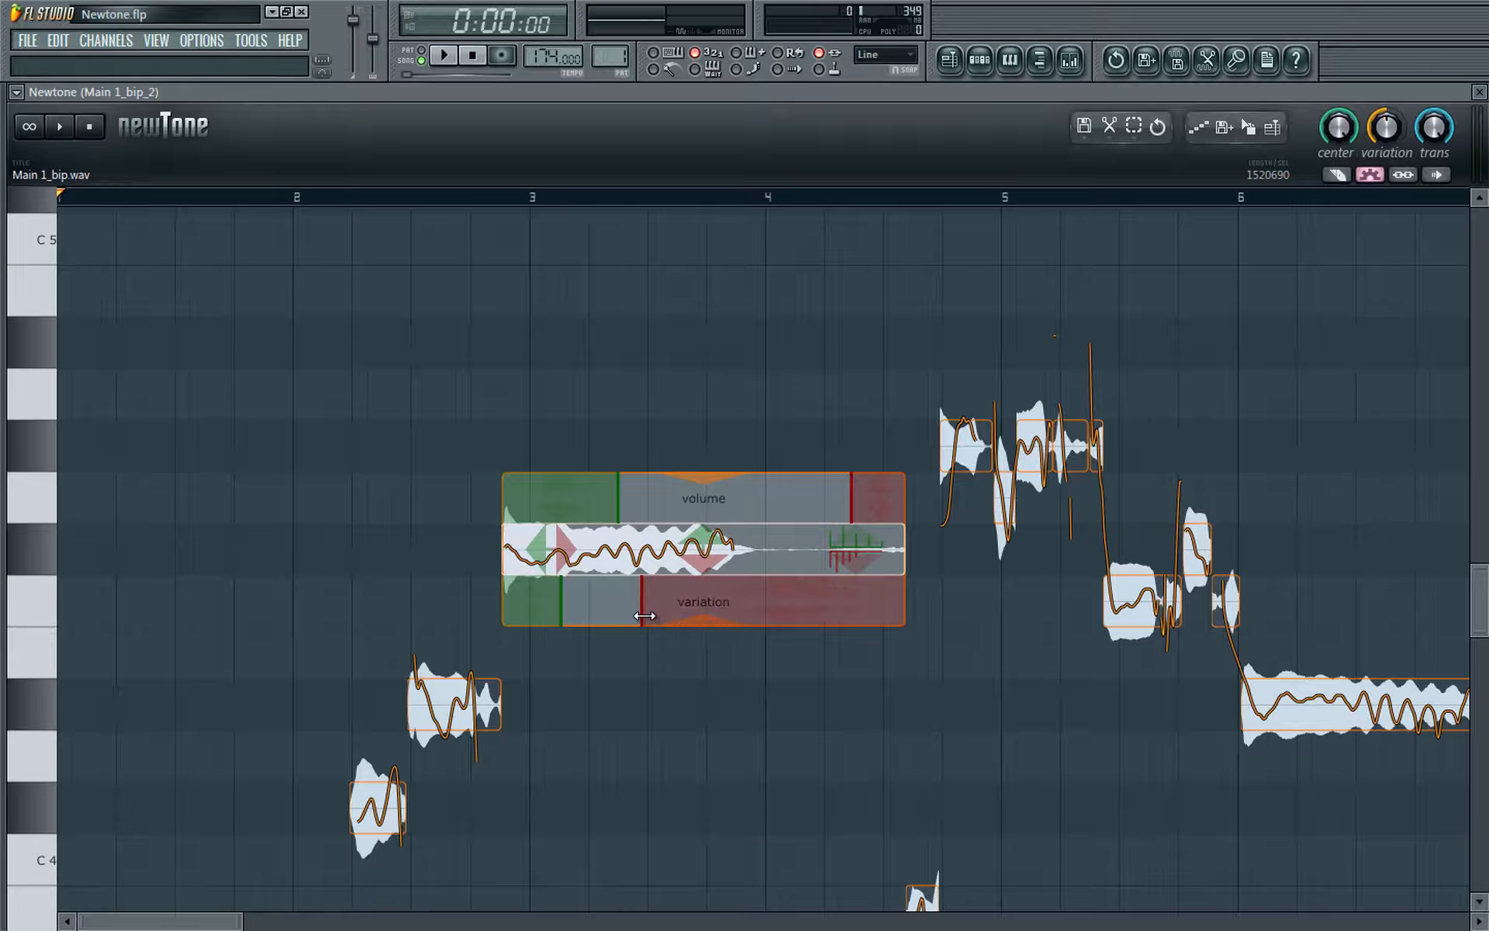
pyautogui.moveTo(783, 616); pyautogui.dragTo(781, 634)
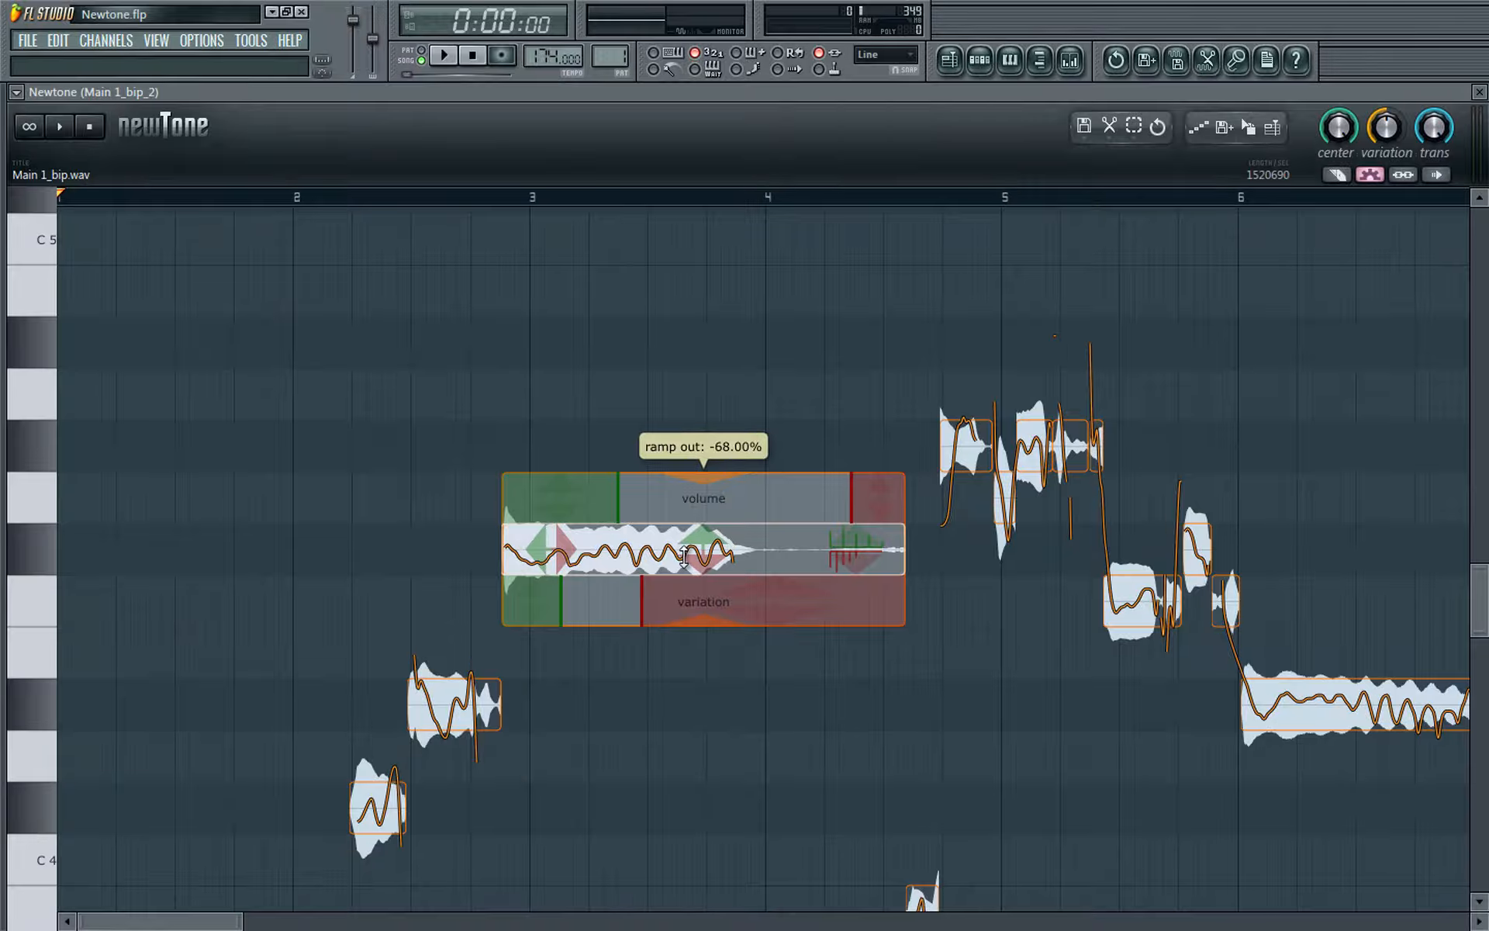
pyautogui.click(292, 199)
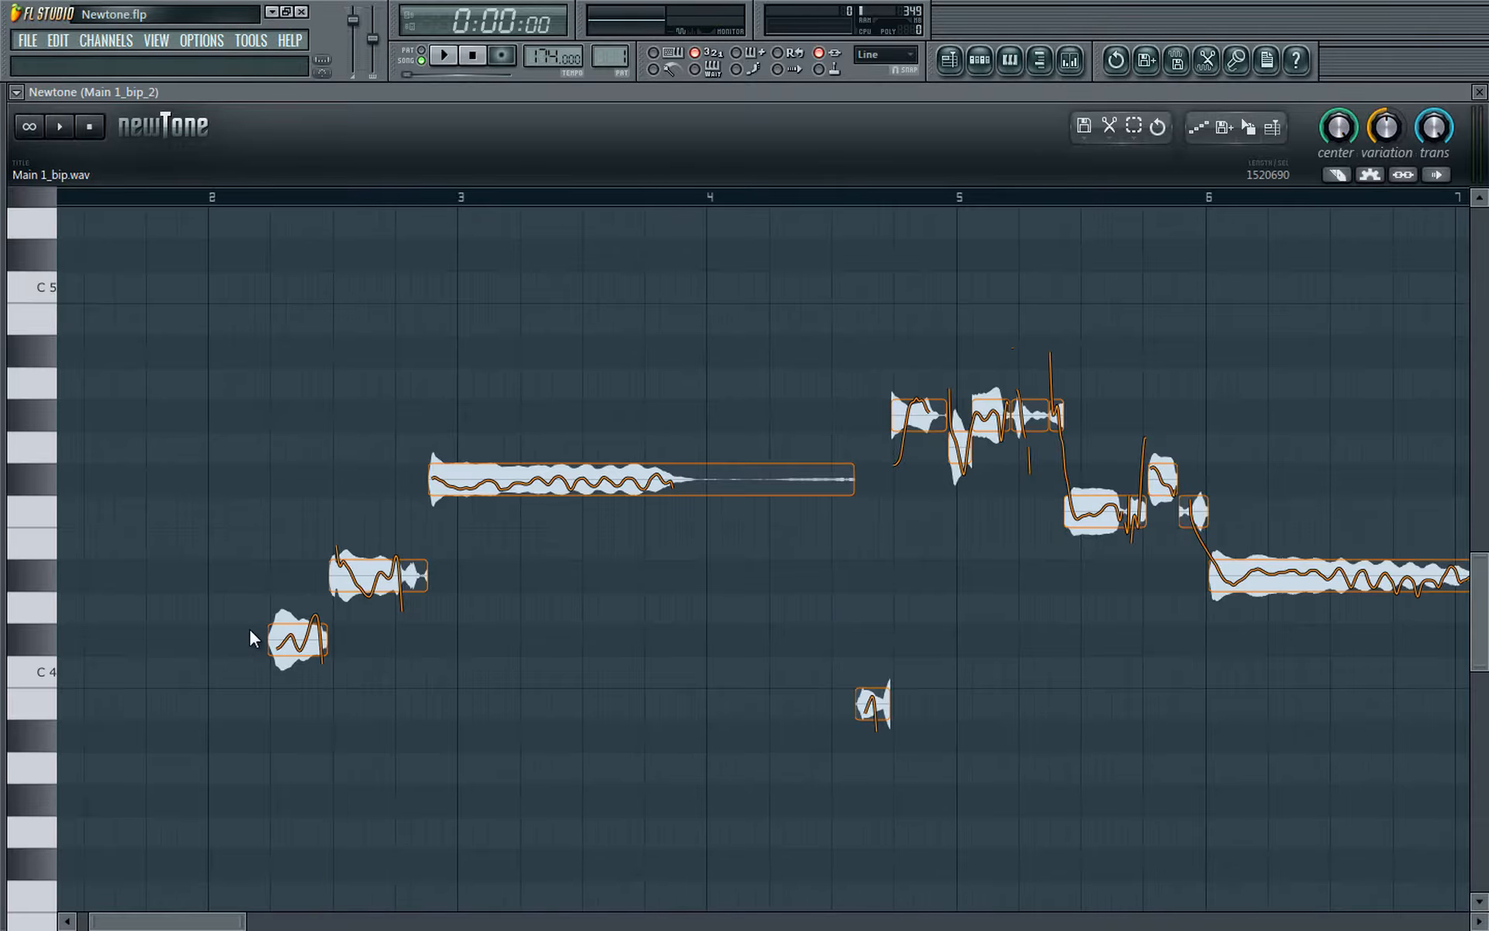
# Step: Open the first note after bar 2 for advanced editing, extend its variation ramp-out region, and set the ramp out to -144%
pyautogui.scroll(3, 261, 635)
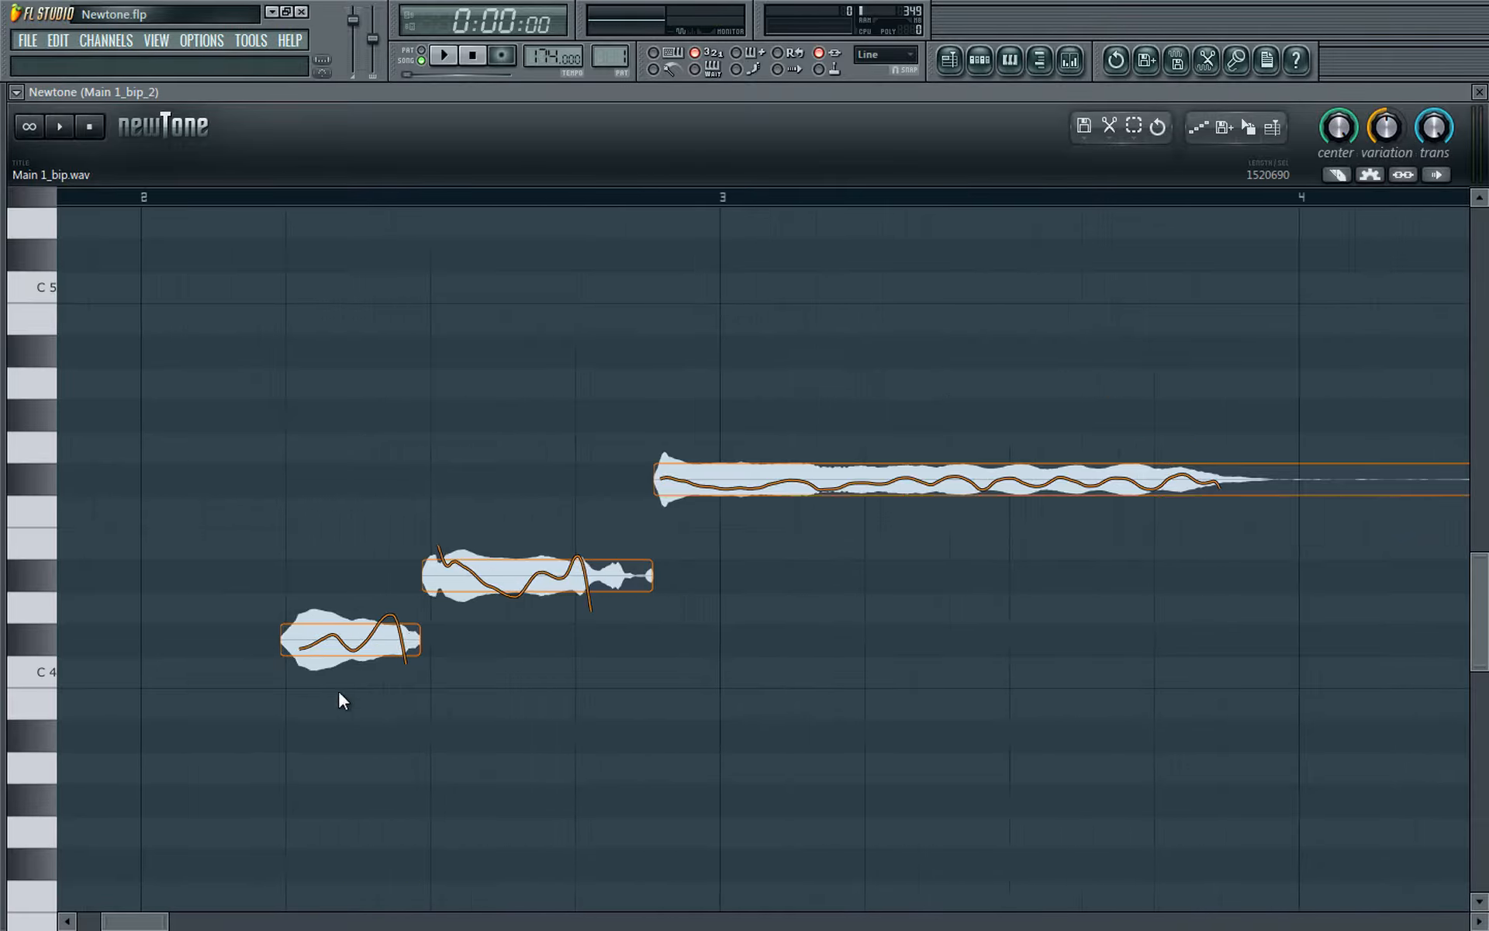
pyautogui.doubleClick(378, 645)
pyautogui.moveTo(924, 605); pyautogui.dragTo(796, 613)
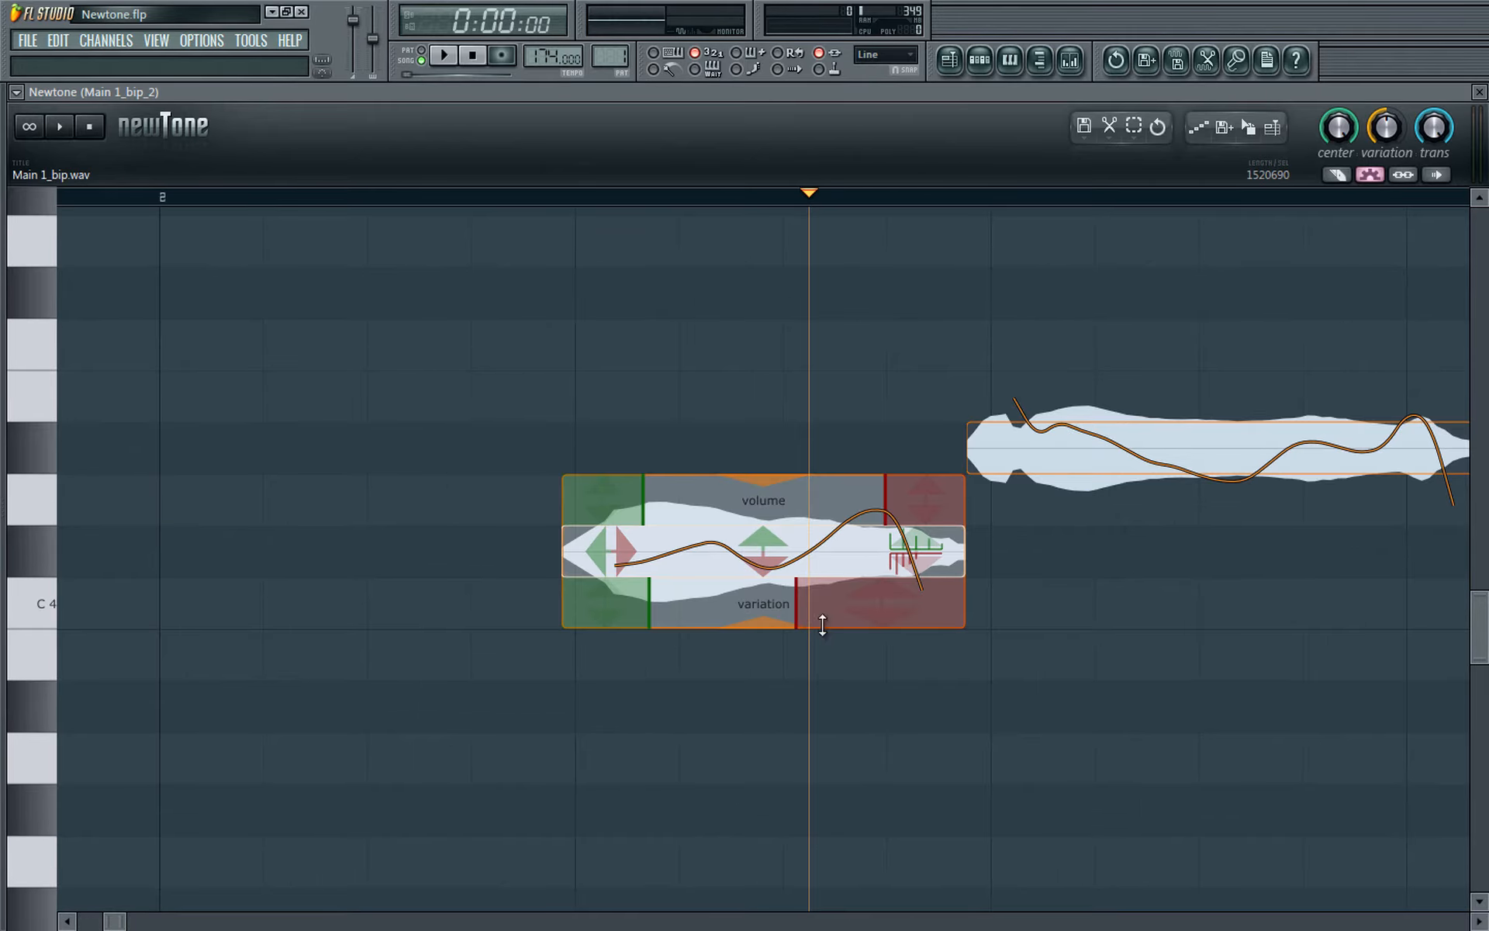
pyautogui.moveTo(902, 606); pyautogui.dragTo(878, 678)
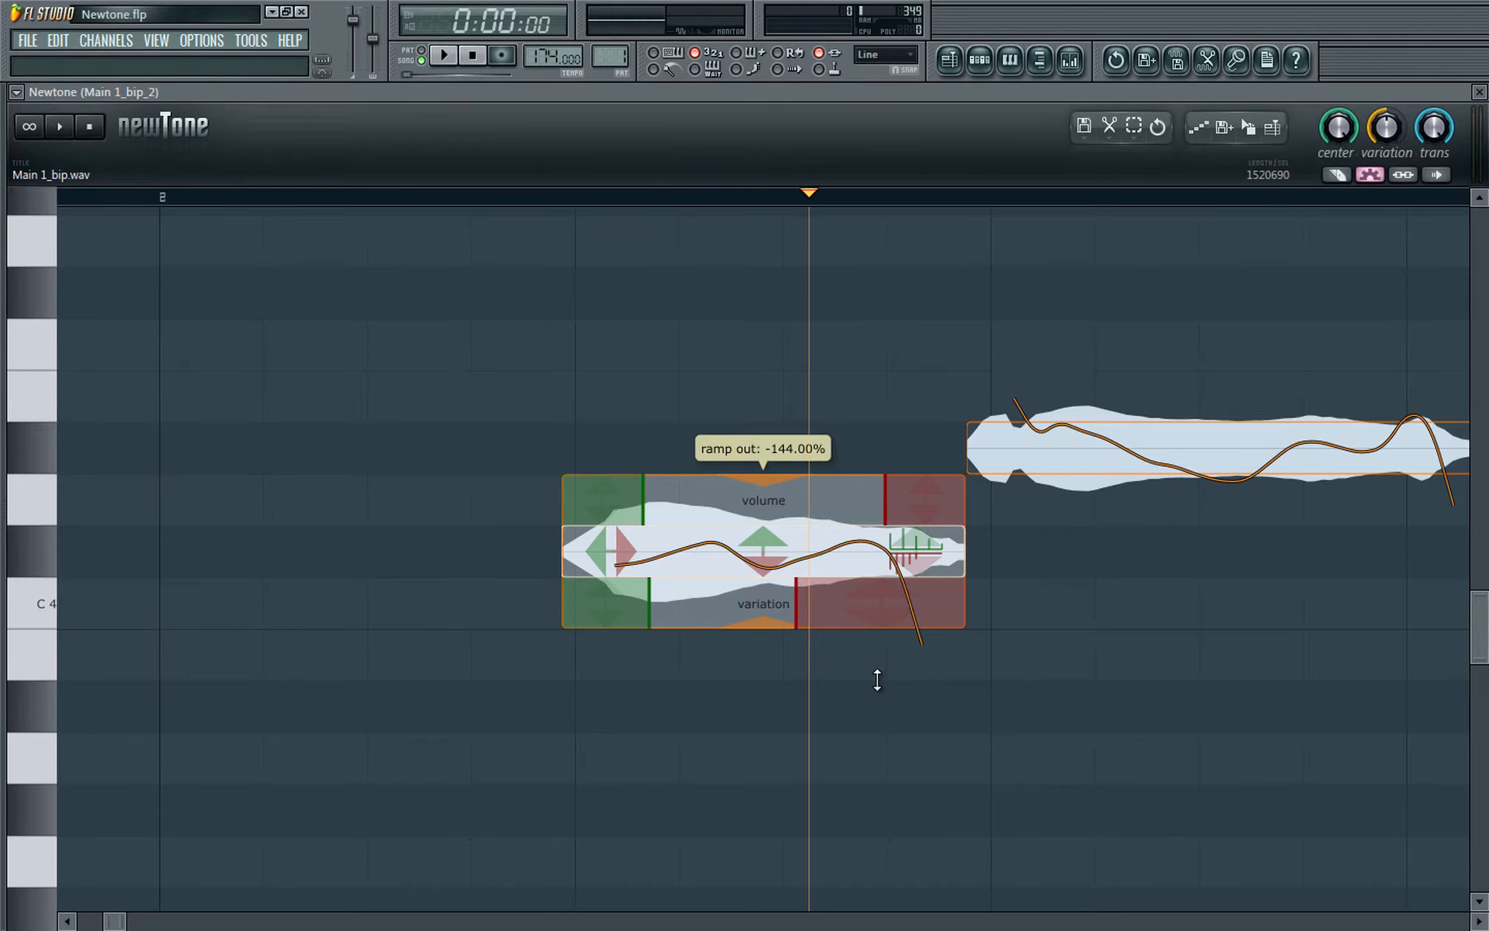
pyautogui.moveTo(1170, 647); pyautogui.dragTo(851, 727)
pyautogui.click(857, 681)
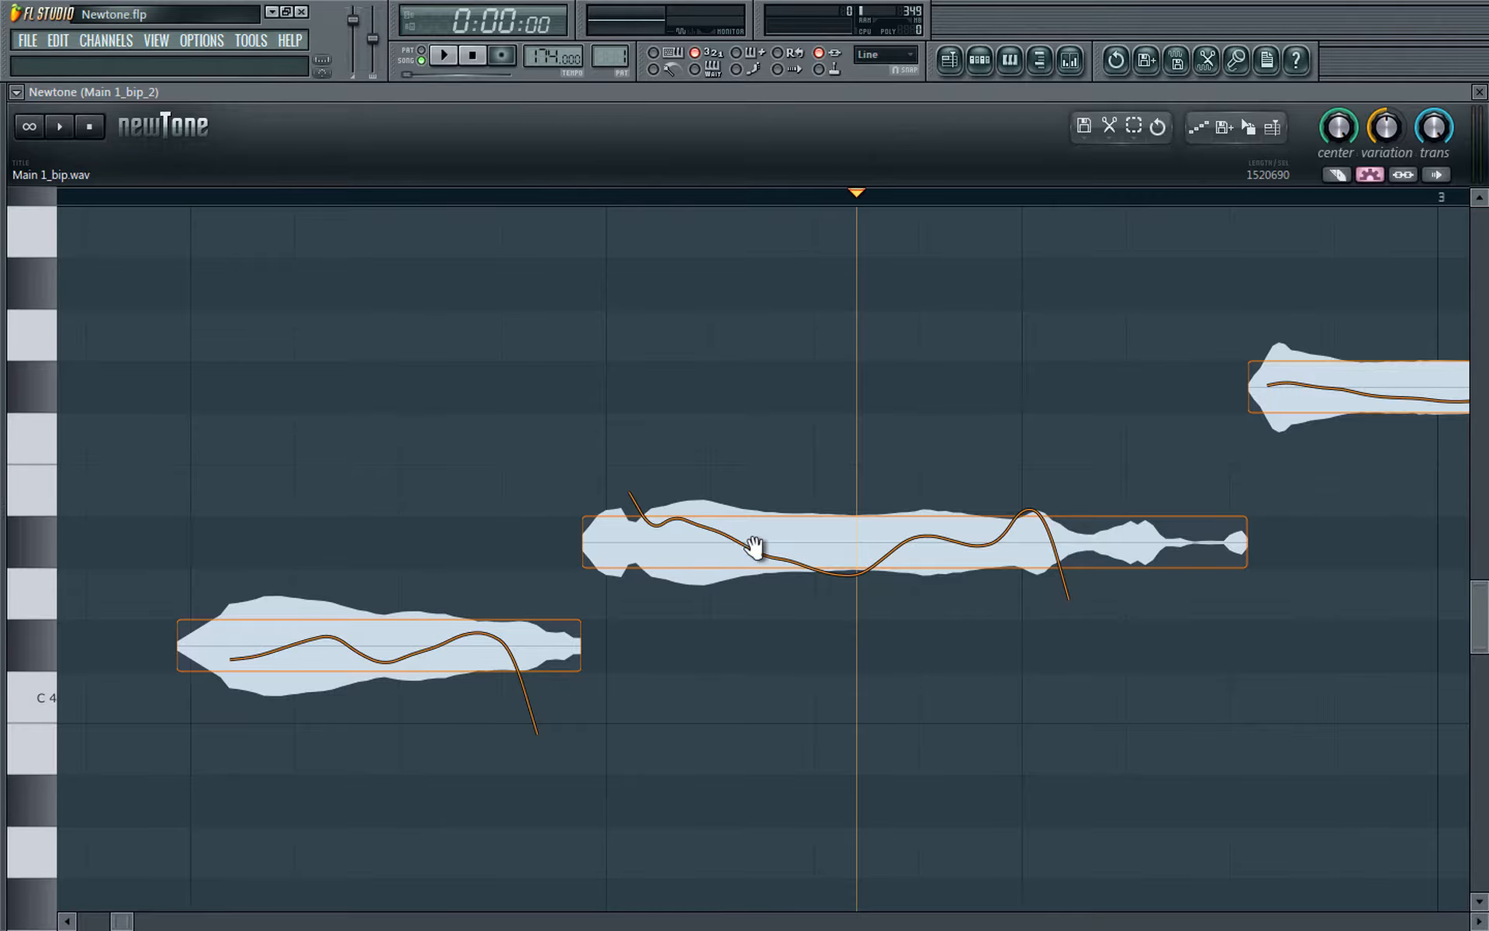
# Step: Set the second note's variation ramp in to -94%, and bend the pitch of its ending down with an earlier-starting ramp-out
pyautogui.click(755, 547)
pyautogui.scroll(-3, 585, 605)
pyautogui.moveTo(652, 601); pyautogui.dragTo(610, 656)
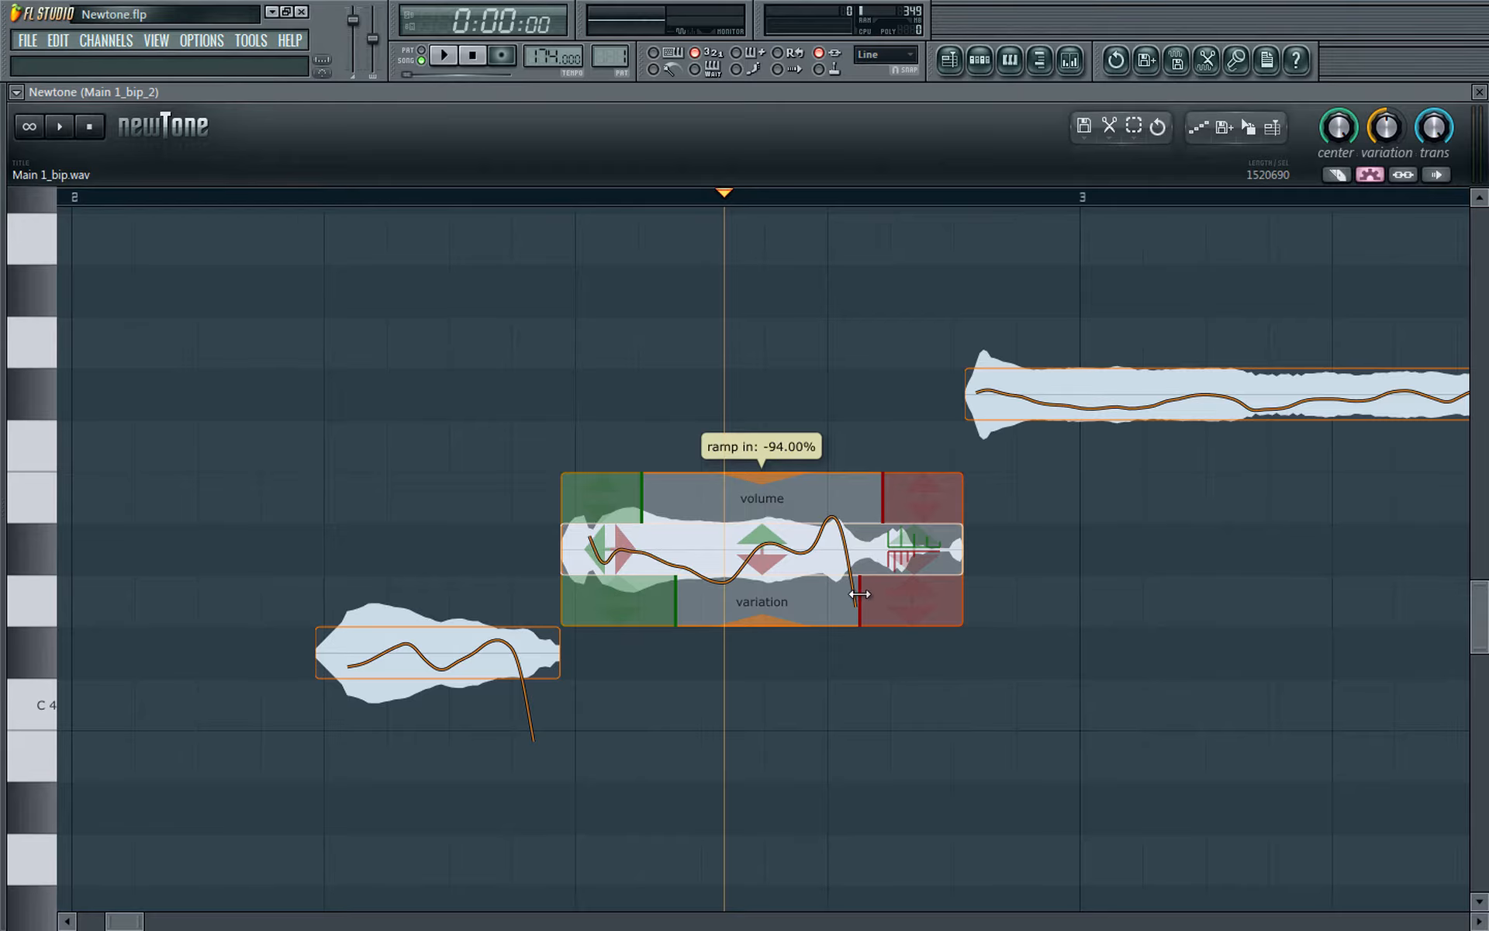
pyautogui.moveTo(859, 594); pyautogui.dragTo(860, 695)
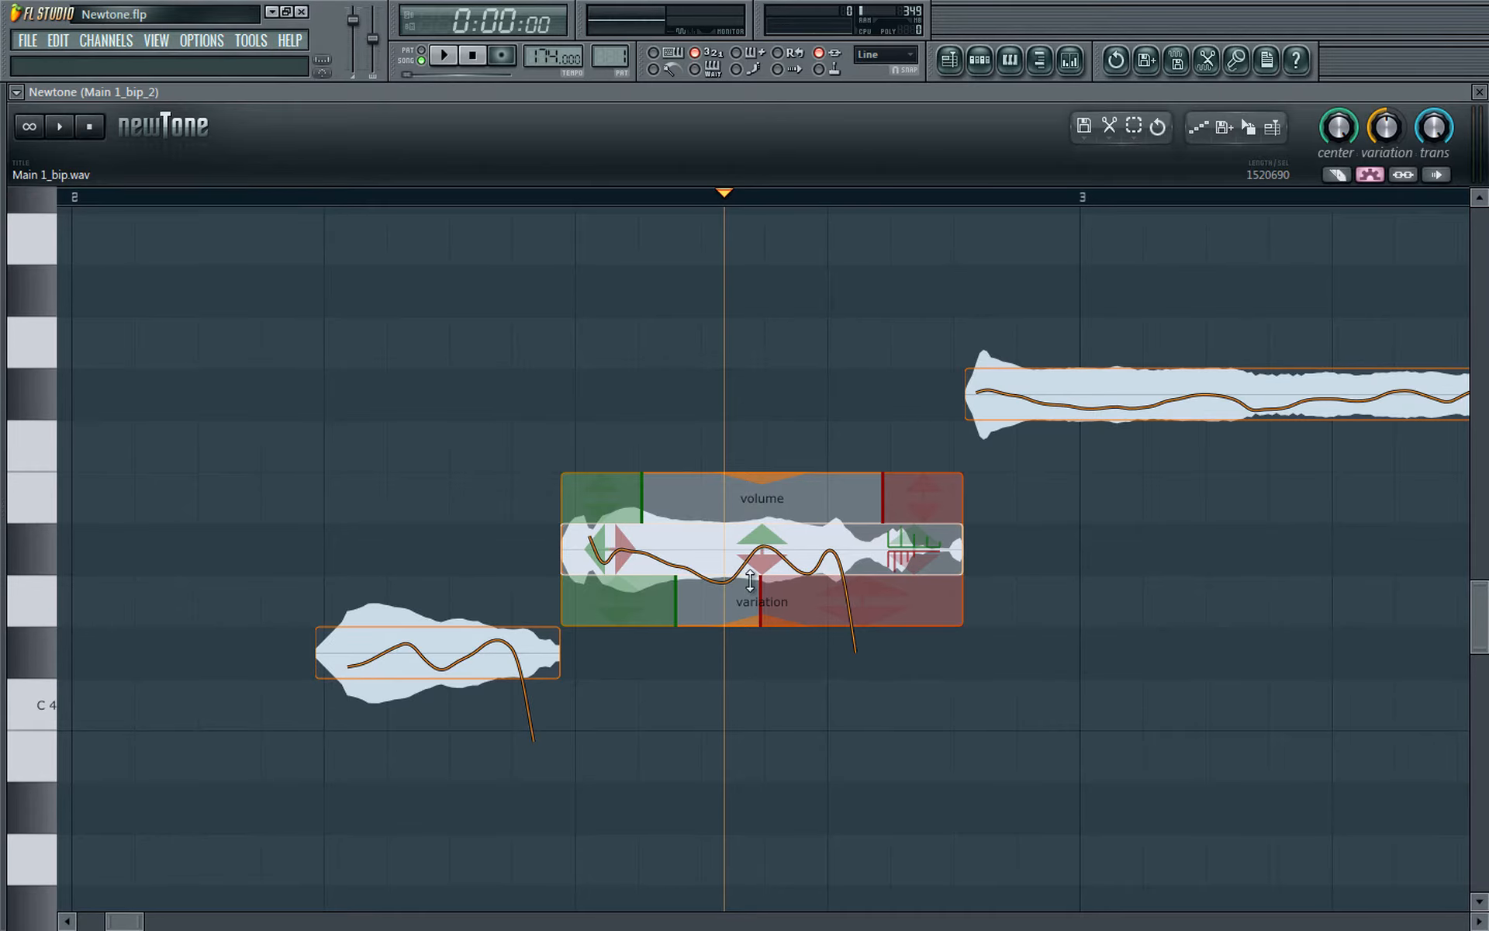
# Step: Reduce the second note's overall variation, set its variation ramp in to -34%, and audition the phrase from its start
pyautogui.moveTo(747, 627); pyautogui.dragTo(763, 578)
pyautogui.moveTo(641, 601); pyautogui.dragTo(638, 579)
pyautogui.moveTo(677, 601); pyautogui.dragTo(719, 601)
pyautogui.moveTo(684, 601); pyautogui.dragTo(685, 583)
pyautogui.moveTo(715, 602); pyautogui.dragTo(630, 608)
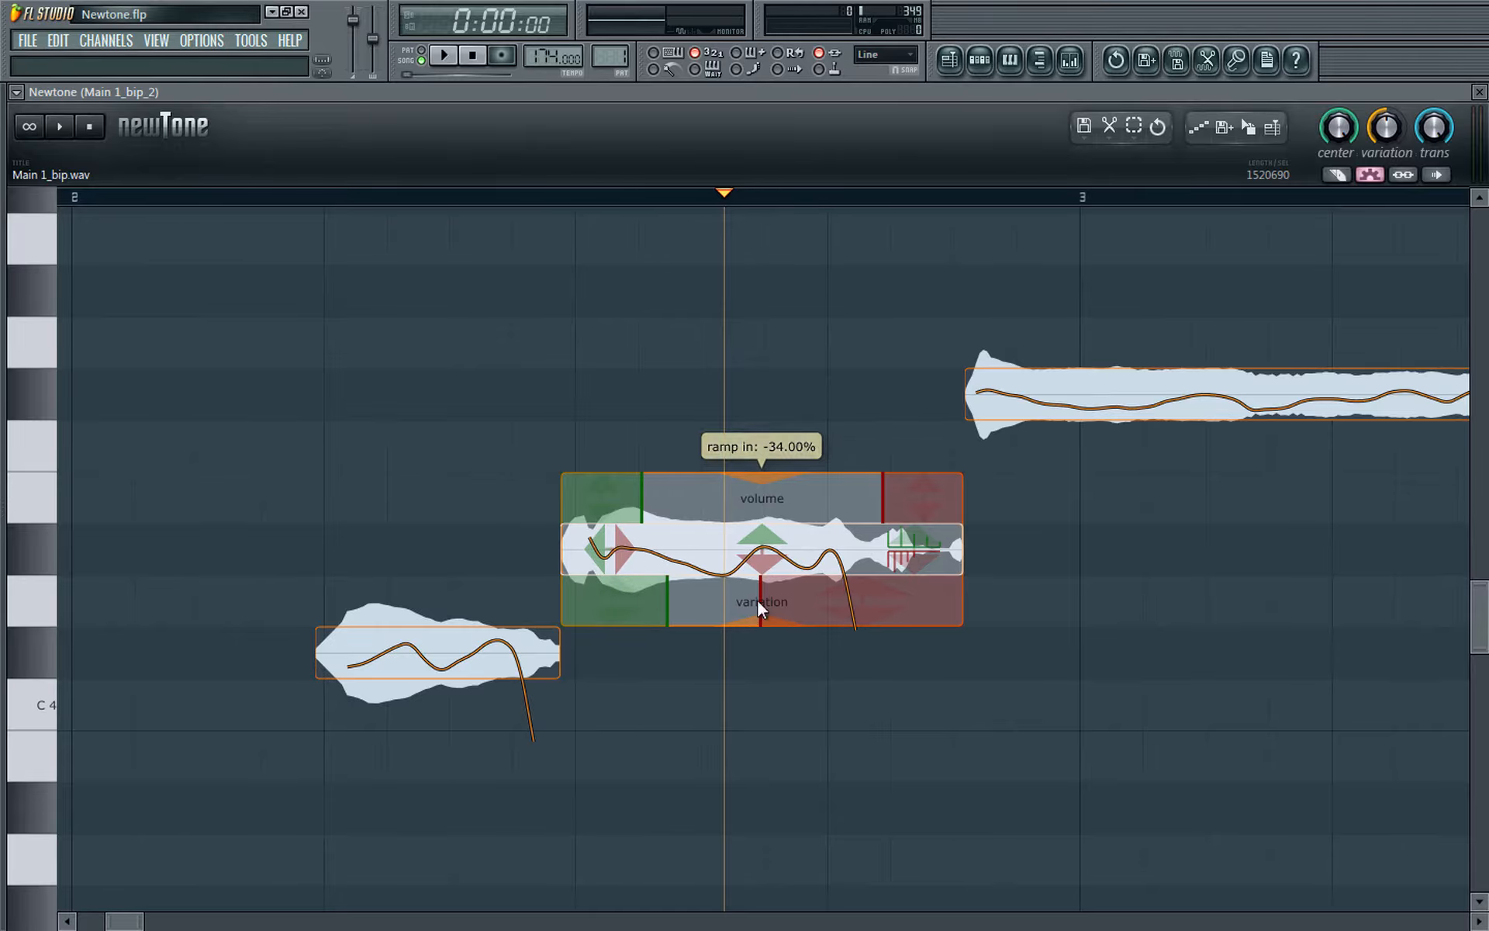
pyautogui.moveTo(762, 605)
pyautogui.mouseDown()
pyautogui.moveTo(732, 605)
pyautogui.moveTo(762, 607)
pyautogui.mouseUp()
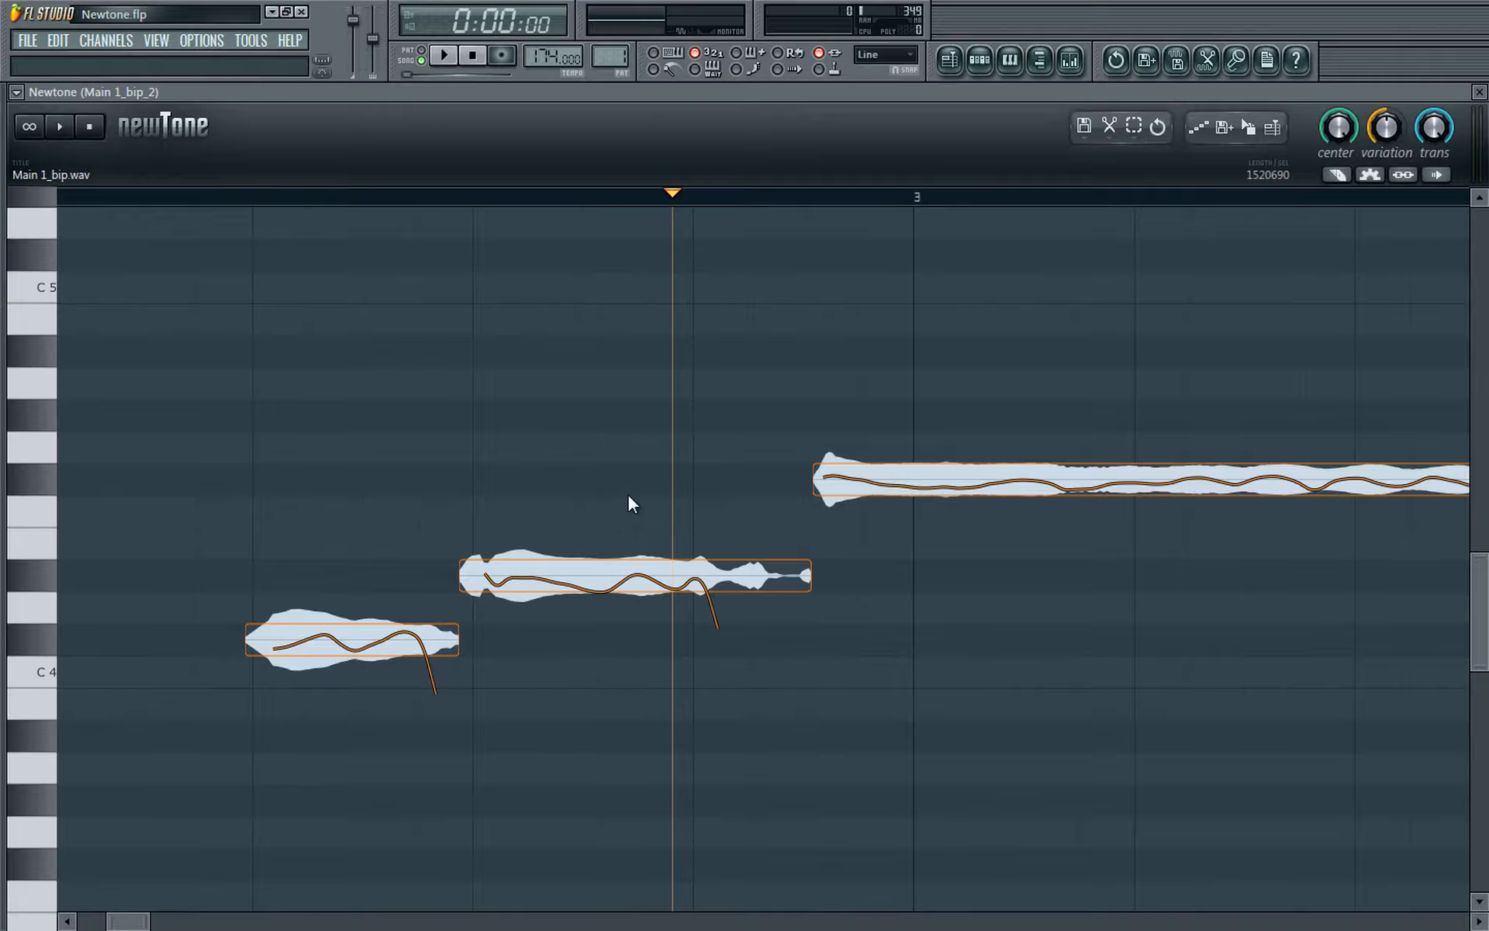
pyautogui.click(156, 197)
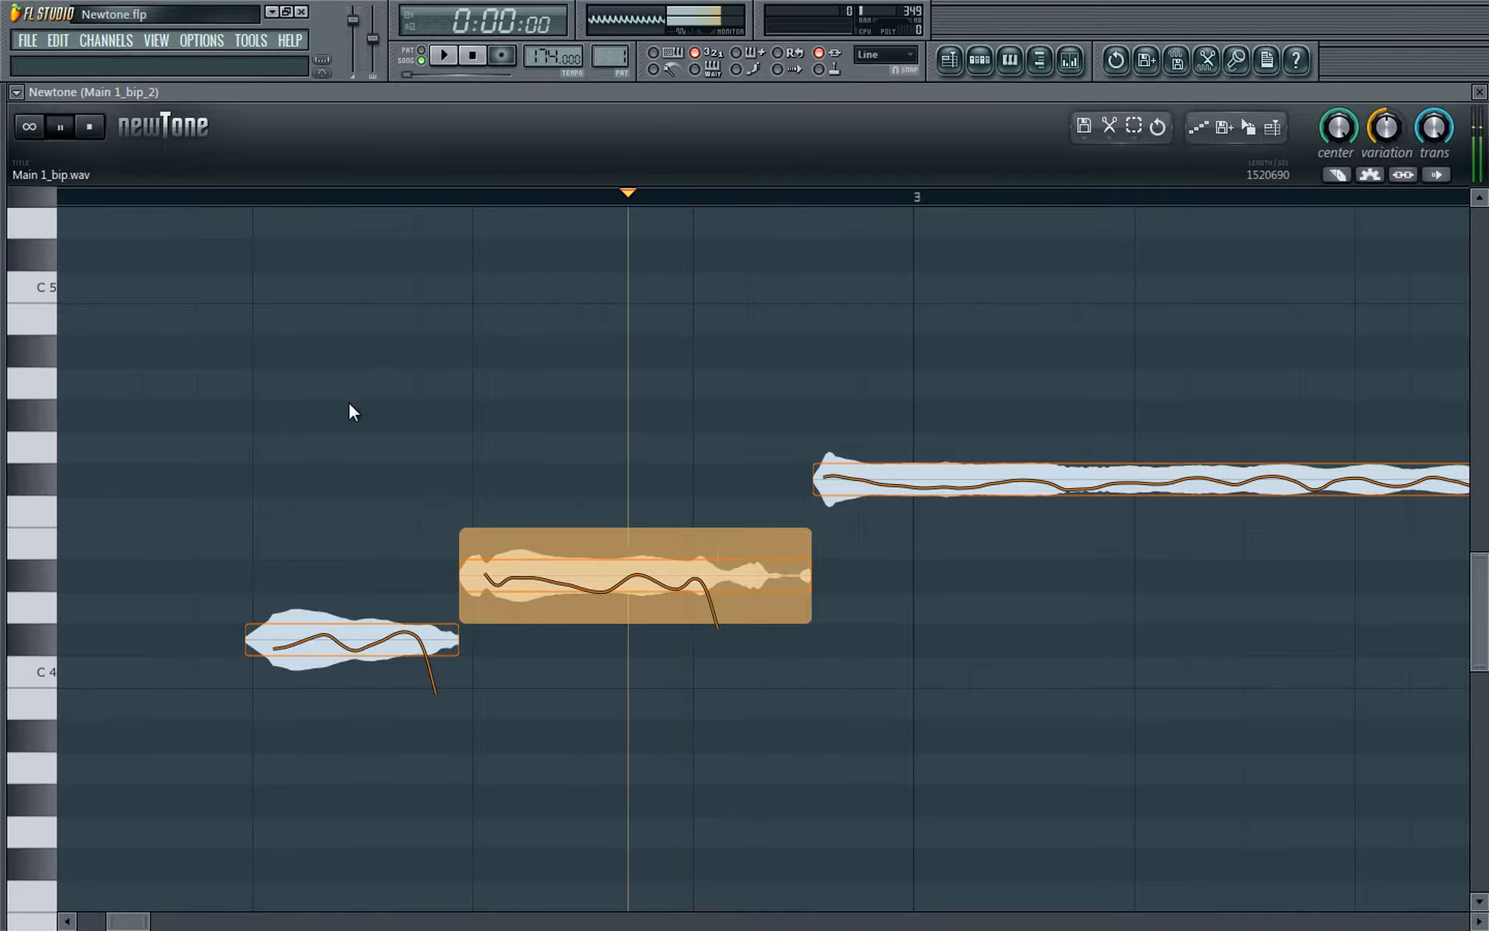
pyautogui.click(183, 197)
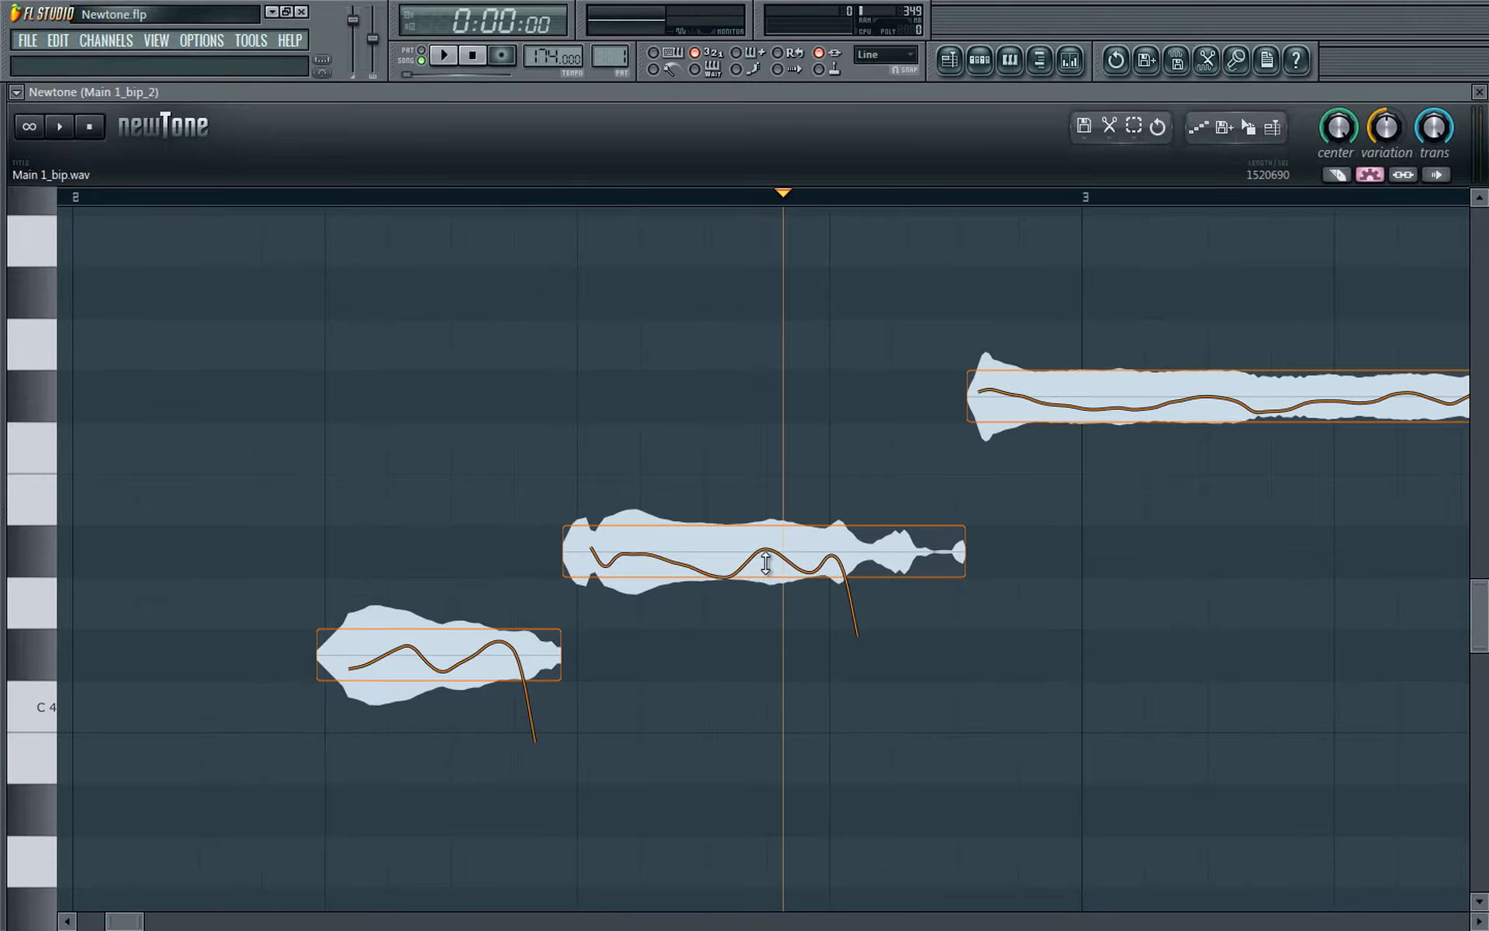
# Step: Push the second note's variation ramp-out to its end, slice off the note's tail, and raise that tail one semitone
pyautogui.moveTo(766, 564)
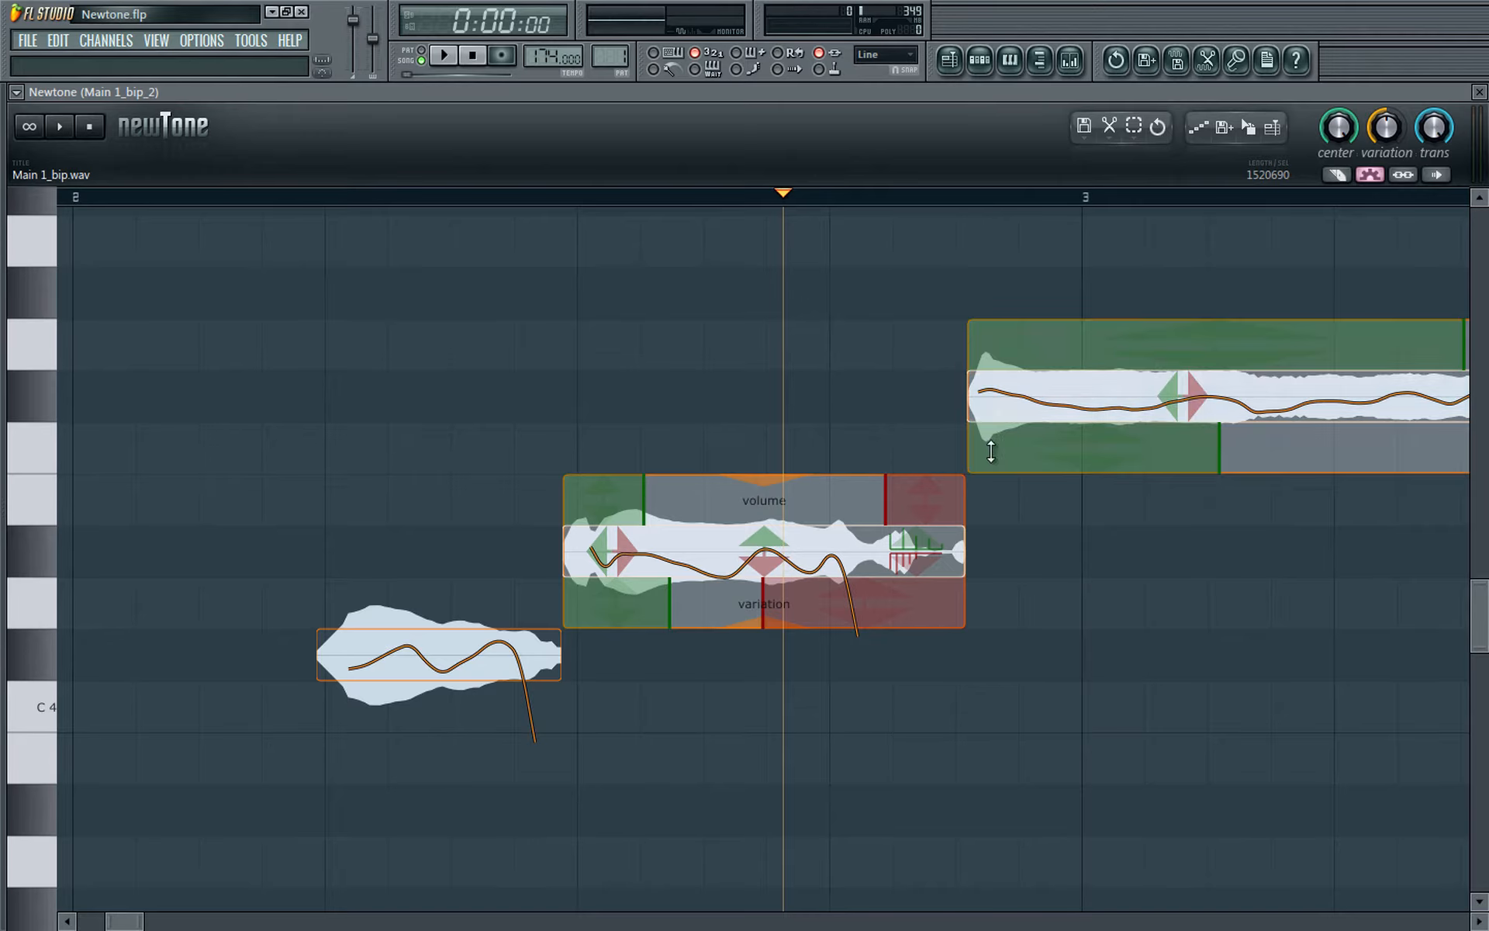
pyautogui.click(764, 295)
pyautogui.moveTo(802, 608)
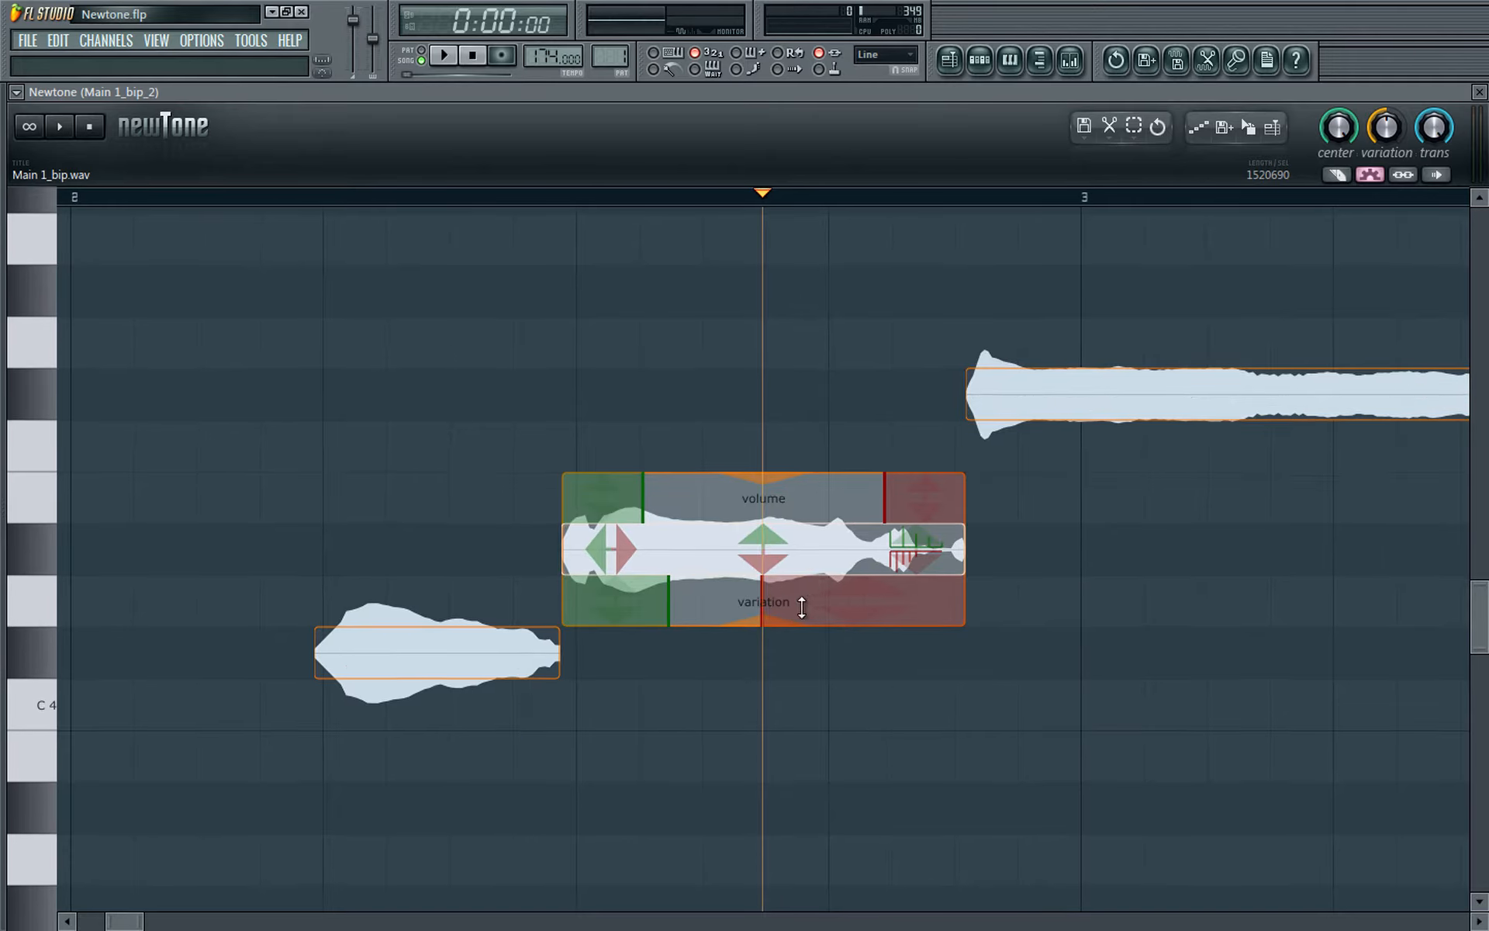
pyautogui.moveTo(763, 610); pyautogui.dragTo(963, 605)
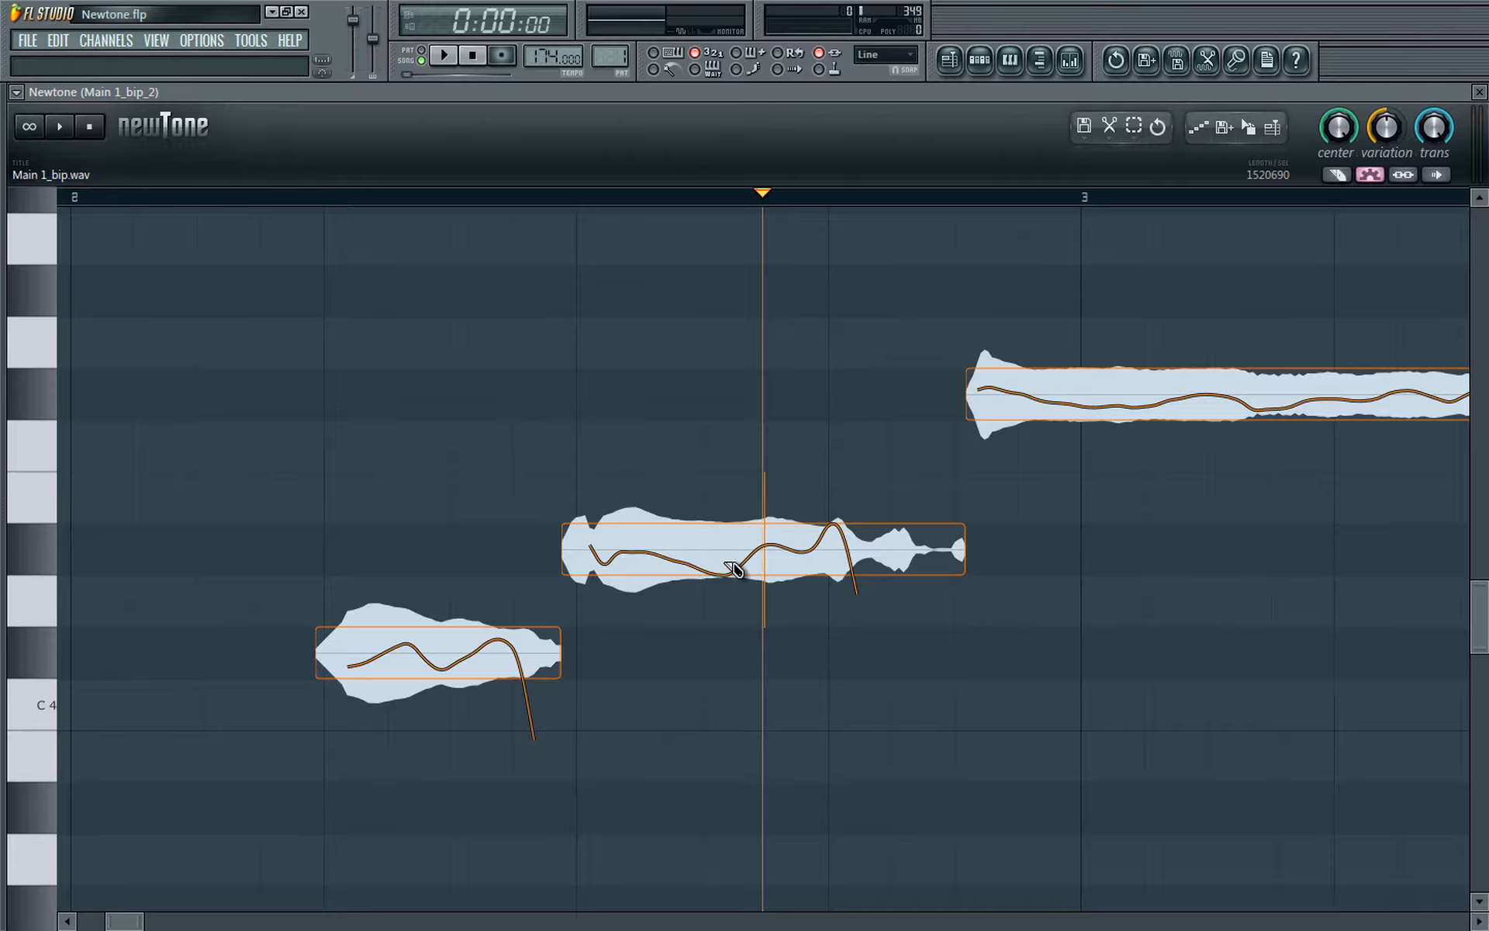
pyautogui.click(808, 557)
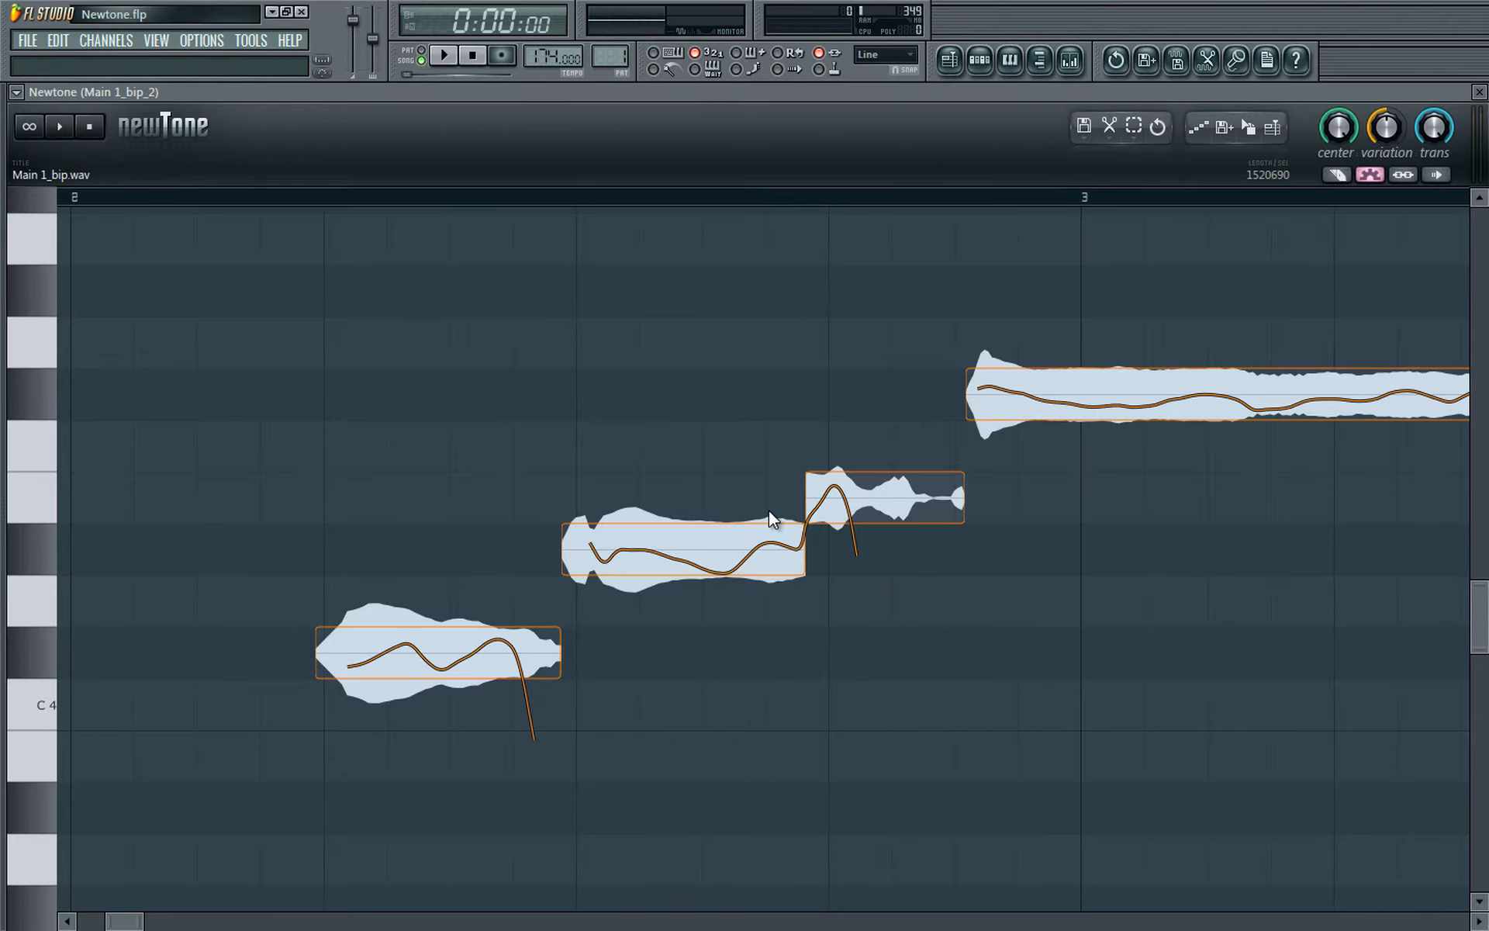
# Step: Lower the pitch at the end of the sliced note's first part, reduce its variation, and audition the phrase
pyautogui.moveTo(884, 500)
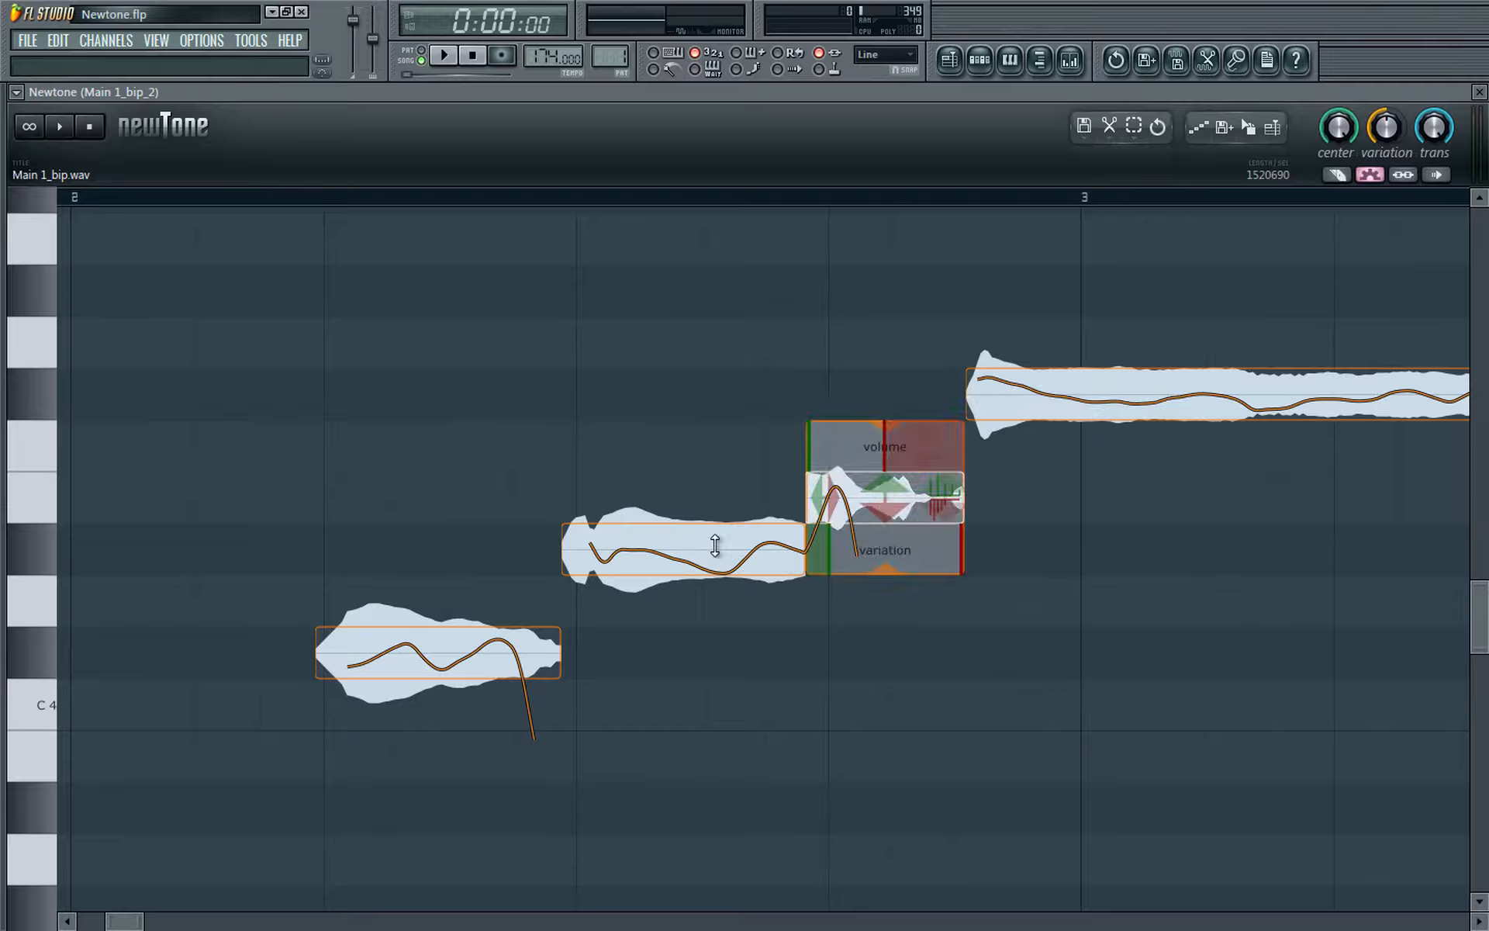
pyautogui.moveTo(712, 551)
pyautogui.moveTo(801, 596)
pyautogui.mouseDown()
pyautogui.moveTo(721, 602)
pyautogui.moveTo(778, 624)
pyautogui.mouseUp()
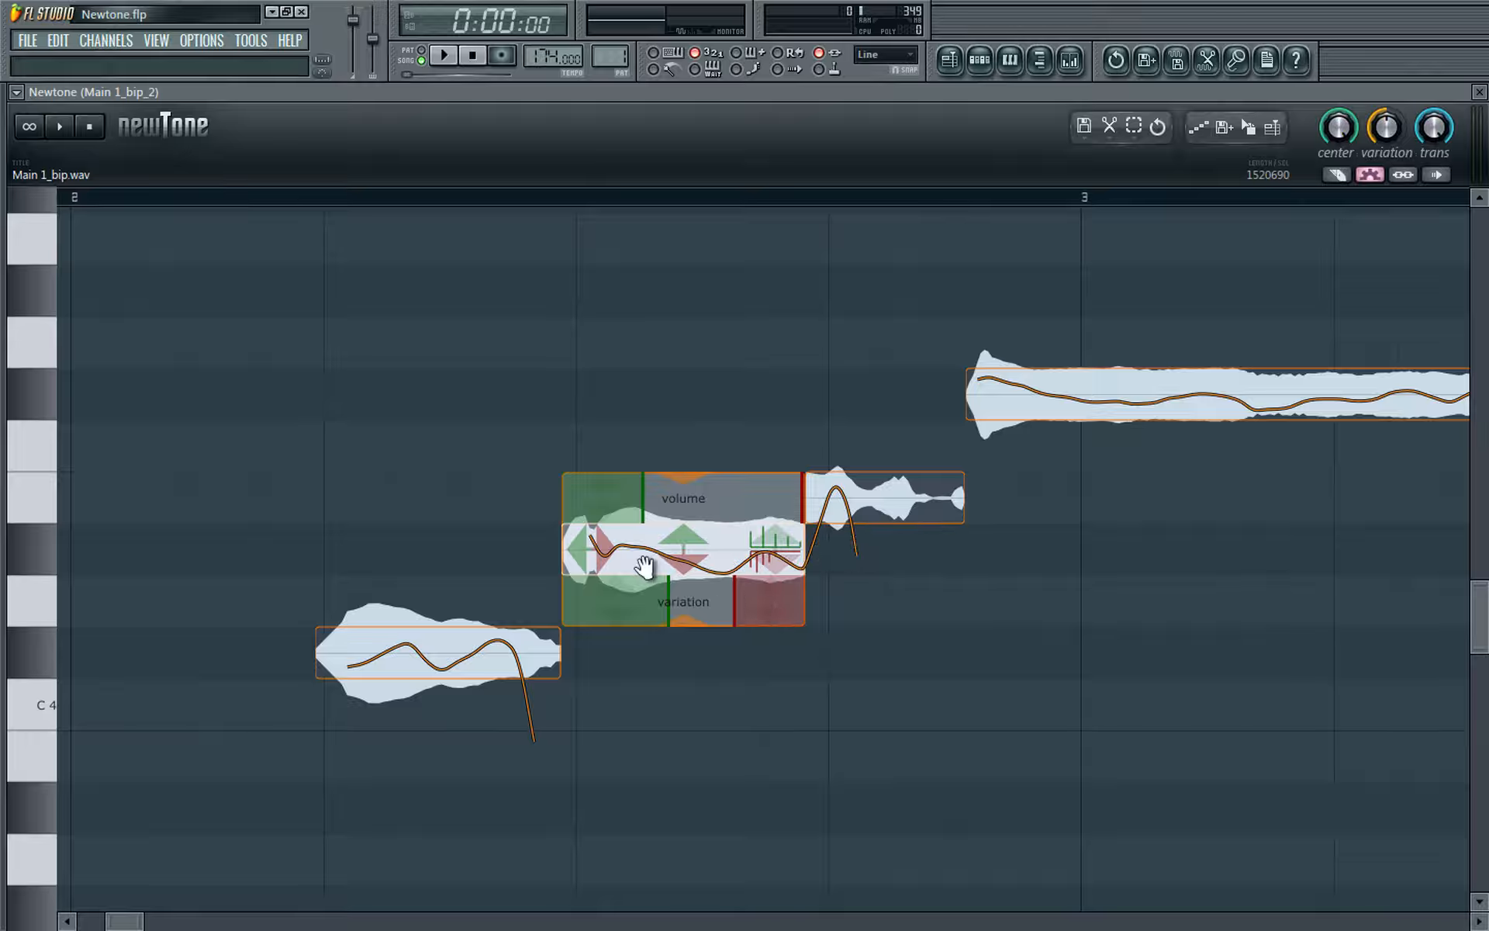
pyautogui.moveTo(686, 622); pyautogui.dragTo(690, 596)
pyautogui.press('space')
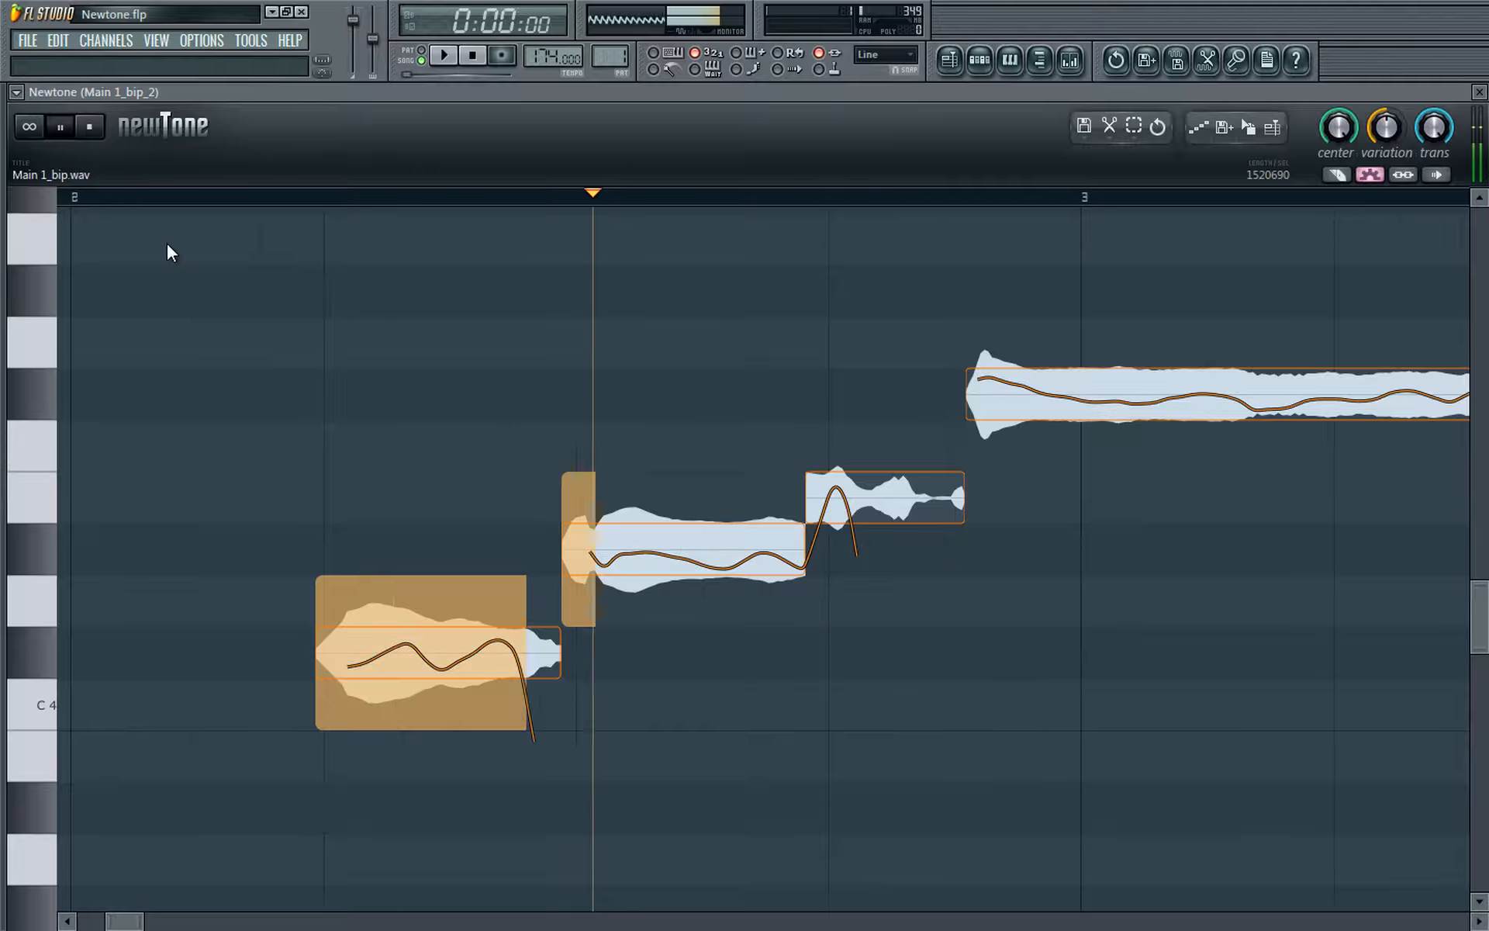
pyautogui.press('space')
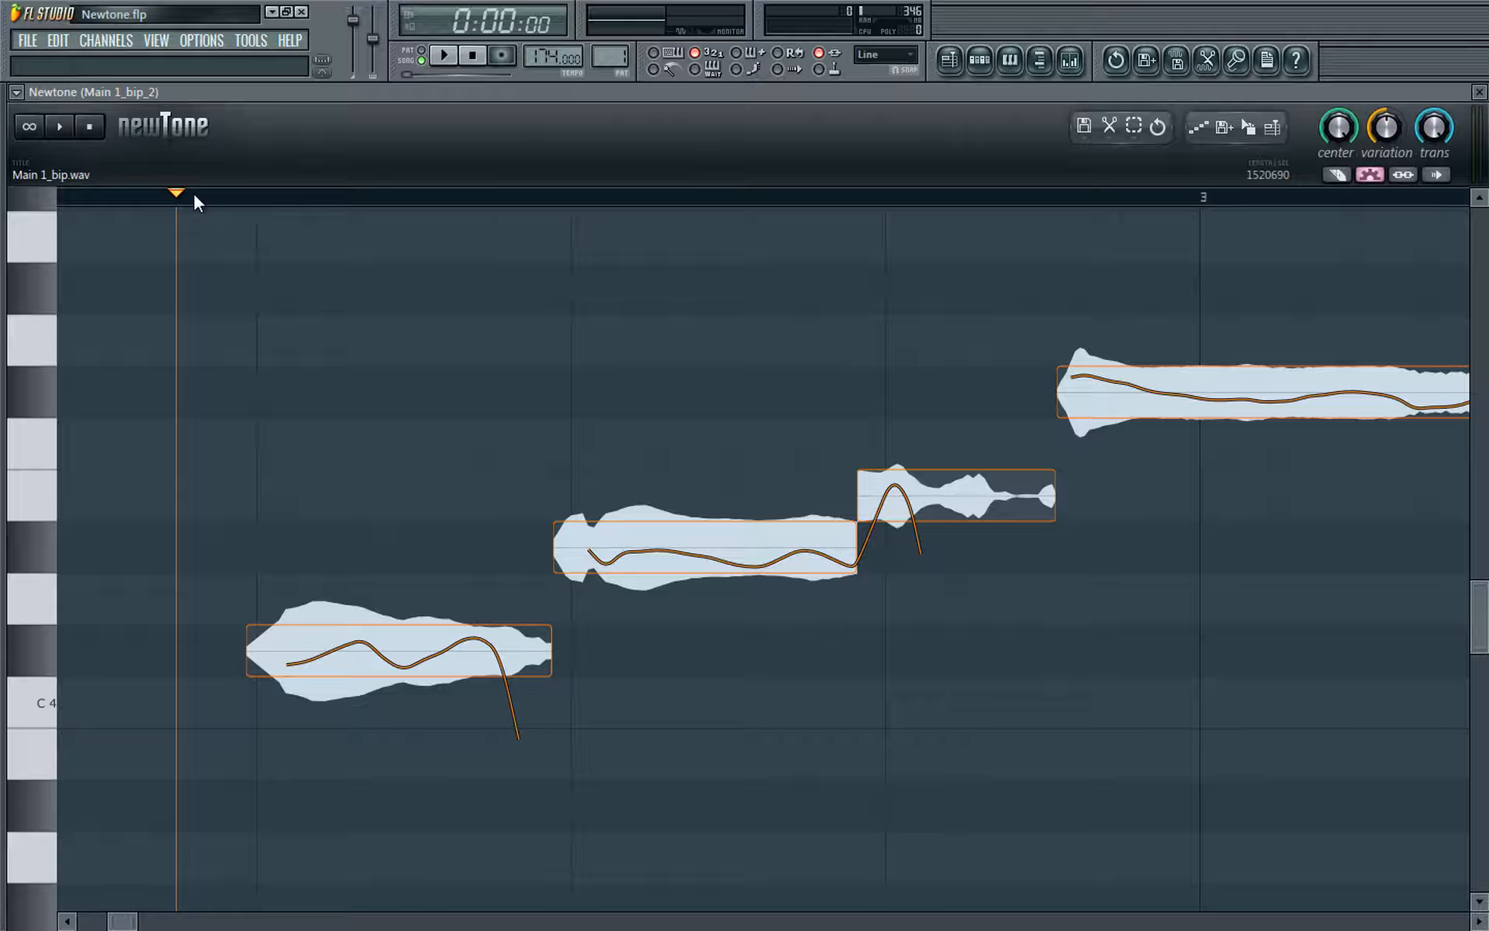
# Step: Raise the first note after bar 2 by two semitones to the second note's pitch and audition it
pyautogui.moveTo(341, 660)
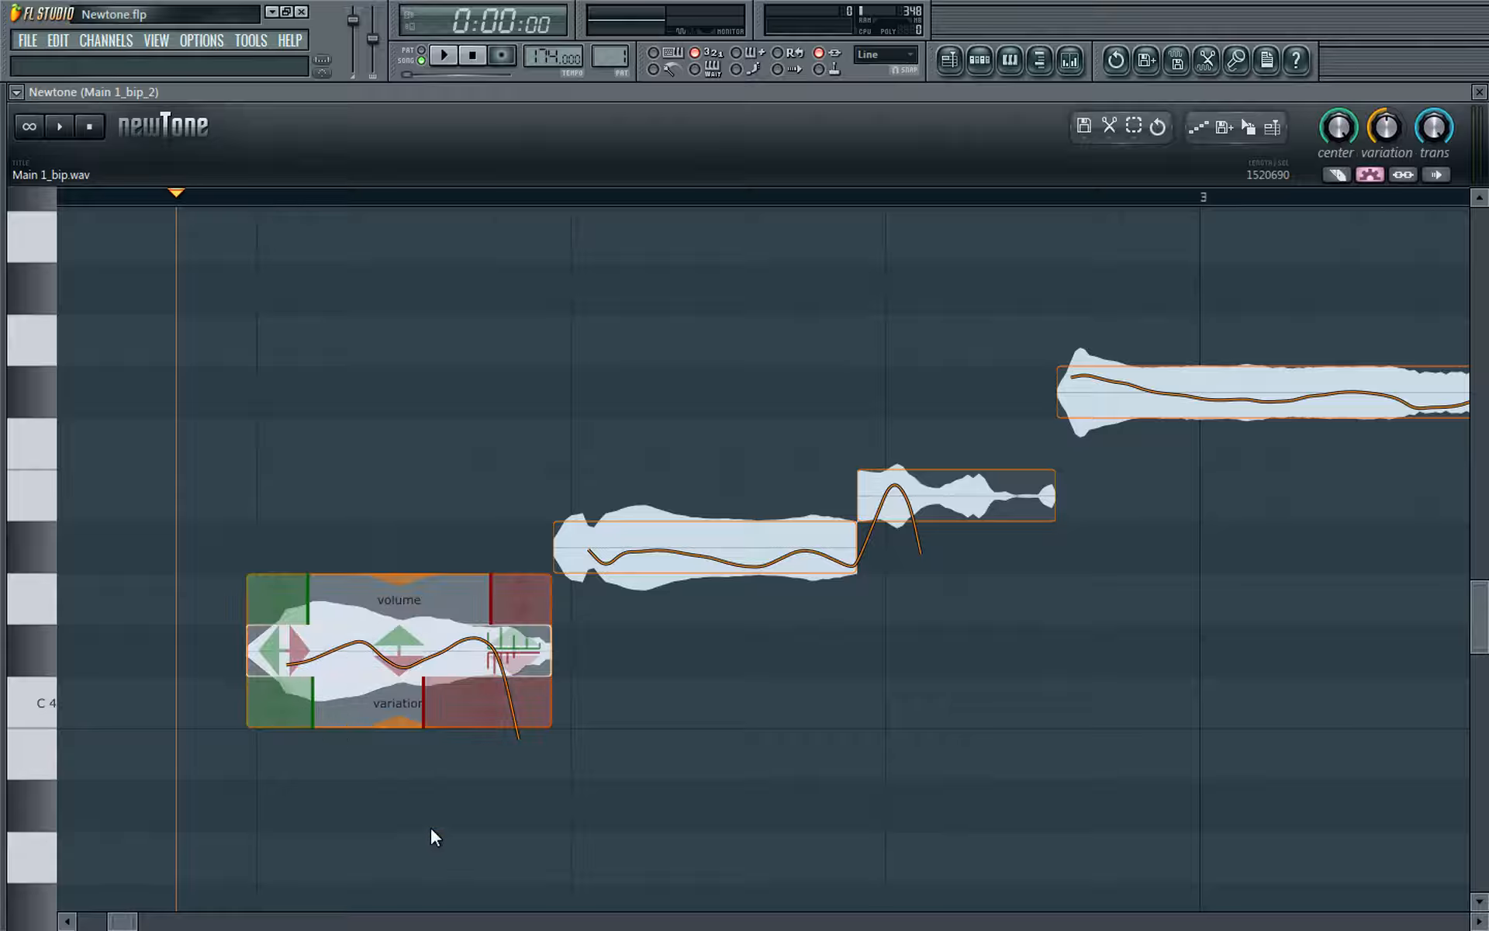
pyautogui.click(374, 454)
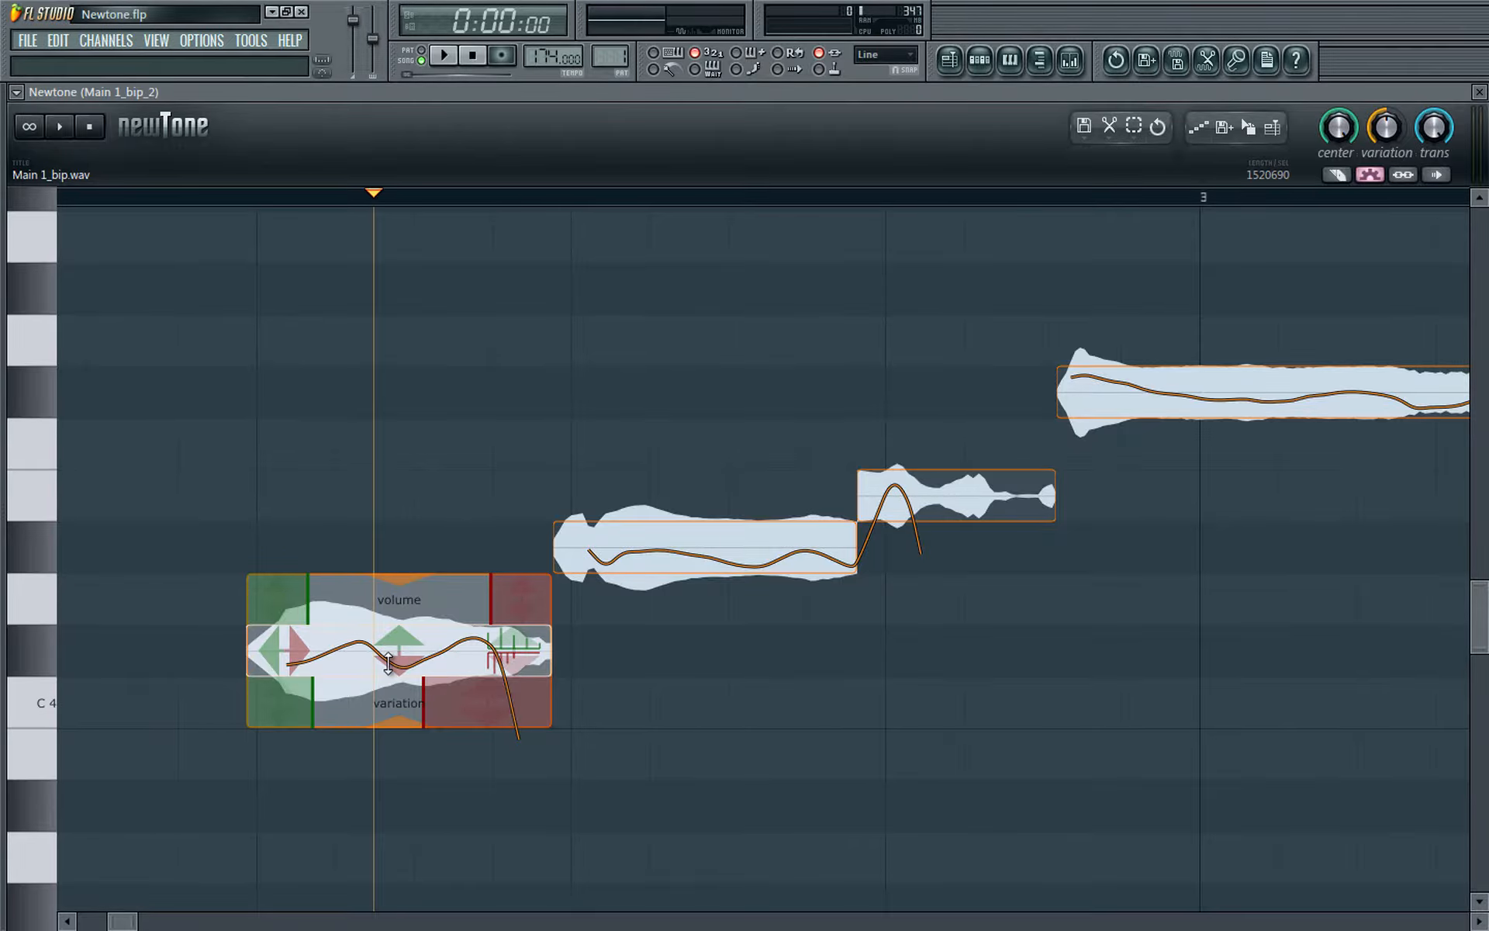
pyautogui.moveTo(394, 661); pyautogui.dragTo(393, 558)
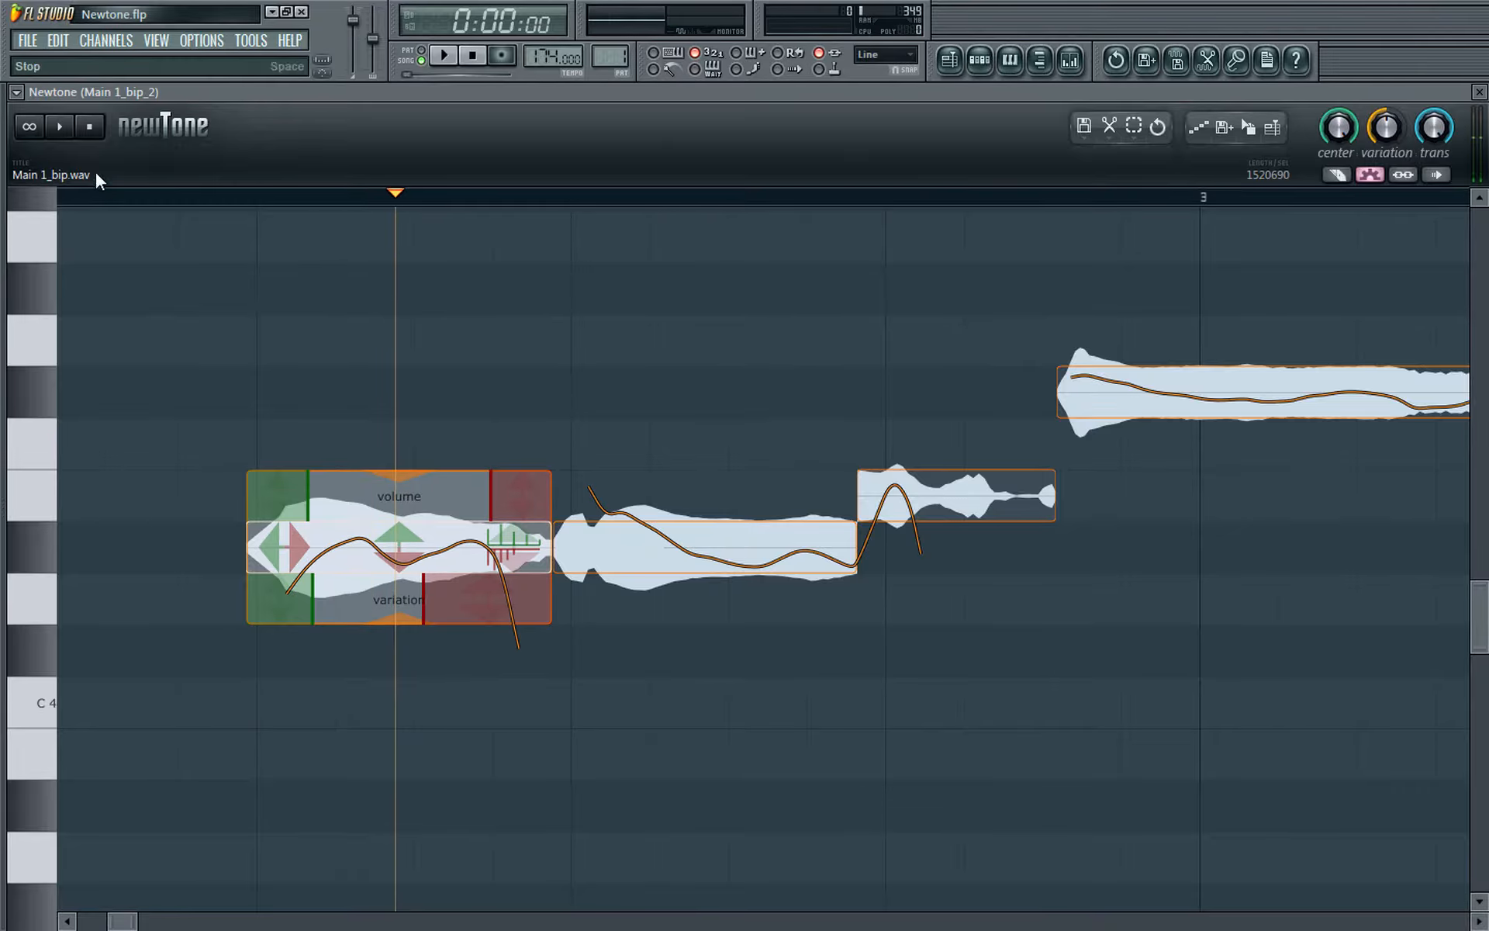
pyautogui.press('space')
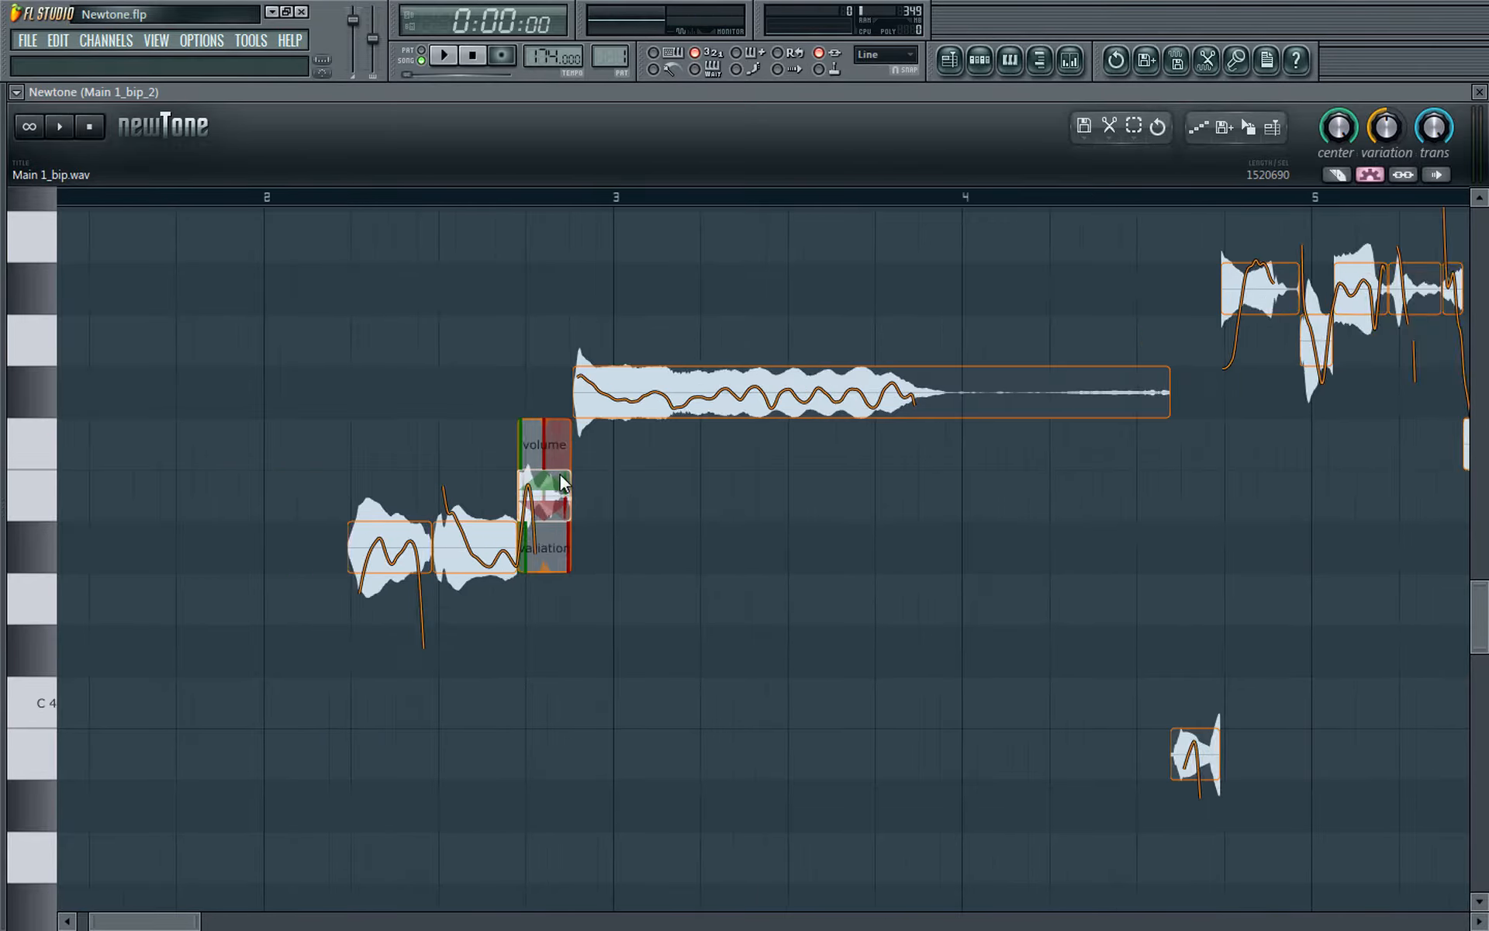
# Step: Raise the short note just before bar 3 by one semitone and set the following long note's variation ramp in to -78%
pyautogui.scroll(-6, 560, 474)
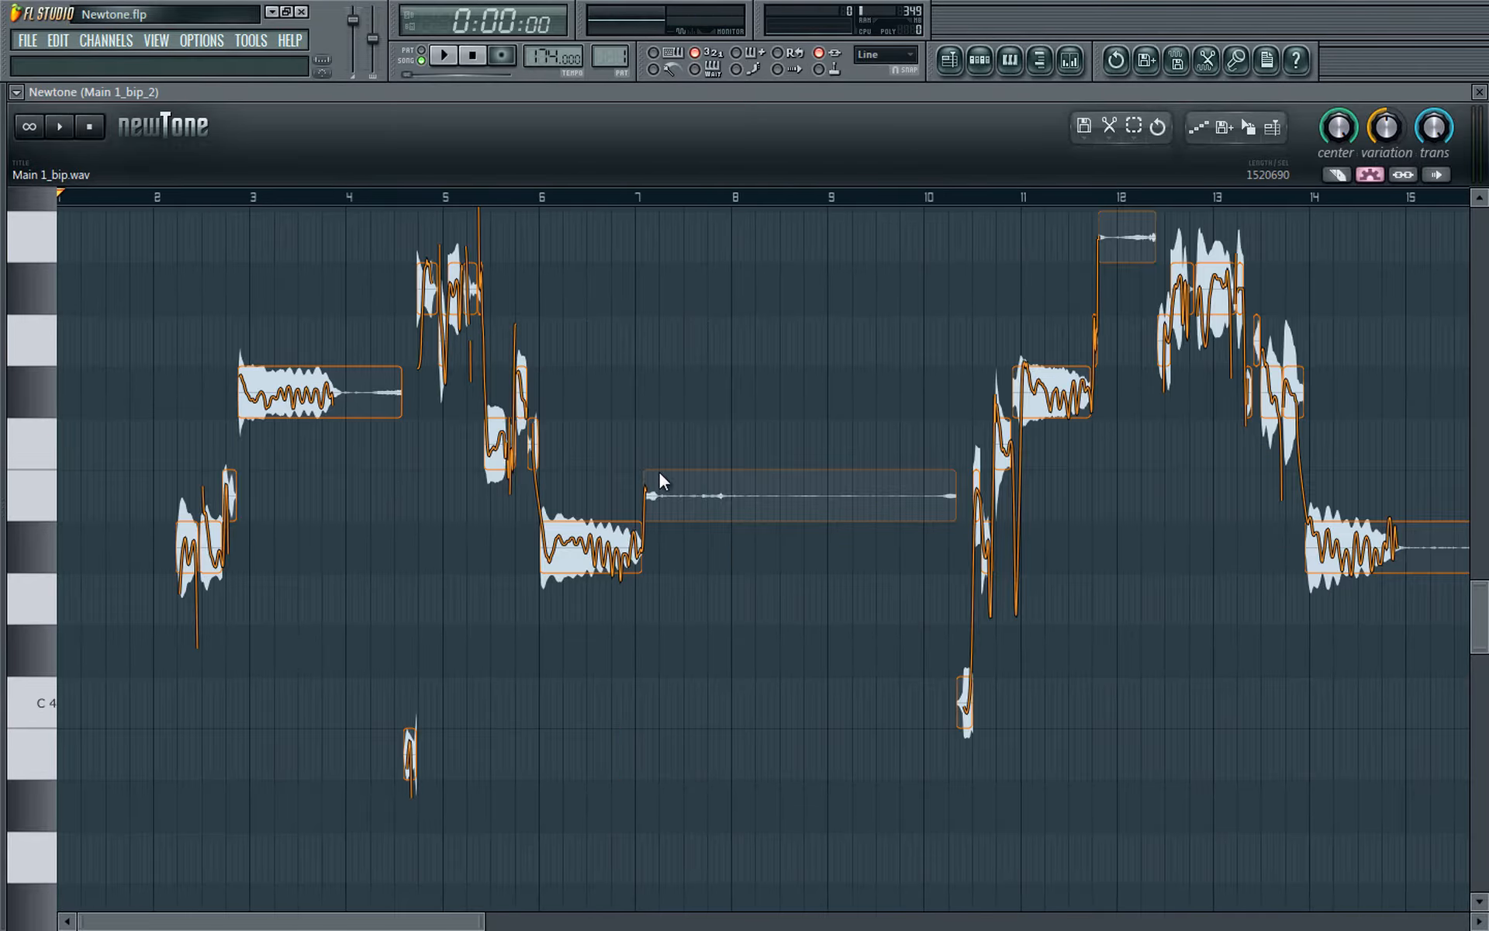
pyautogui.scroll(4, 217, 485)
pyautogui.scroll(4, 62, 464)
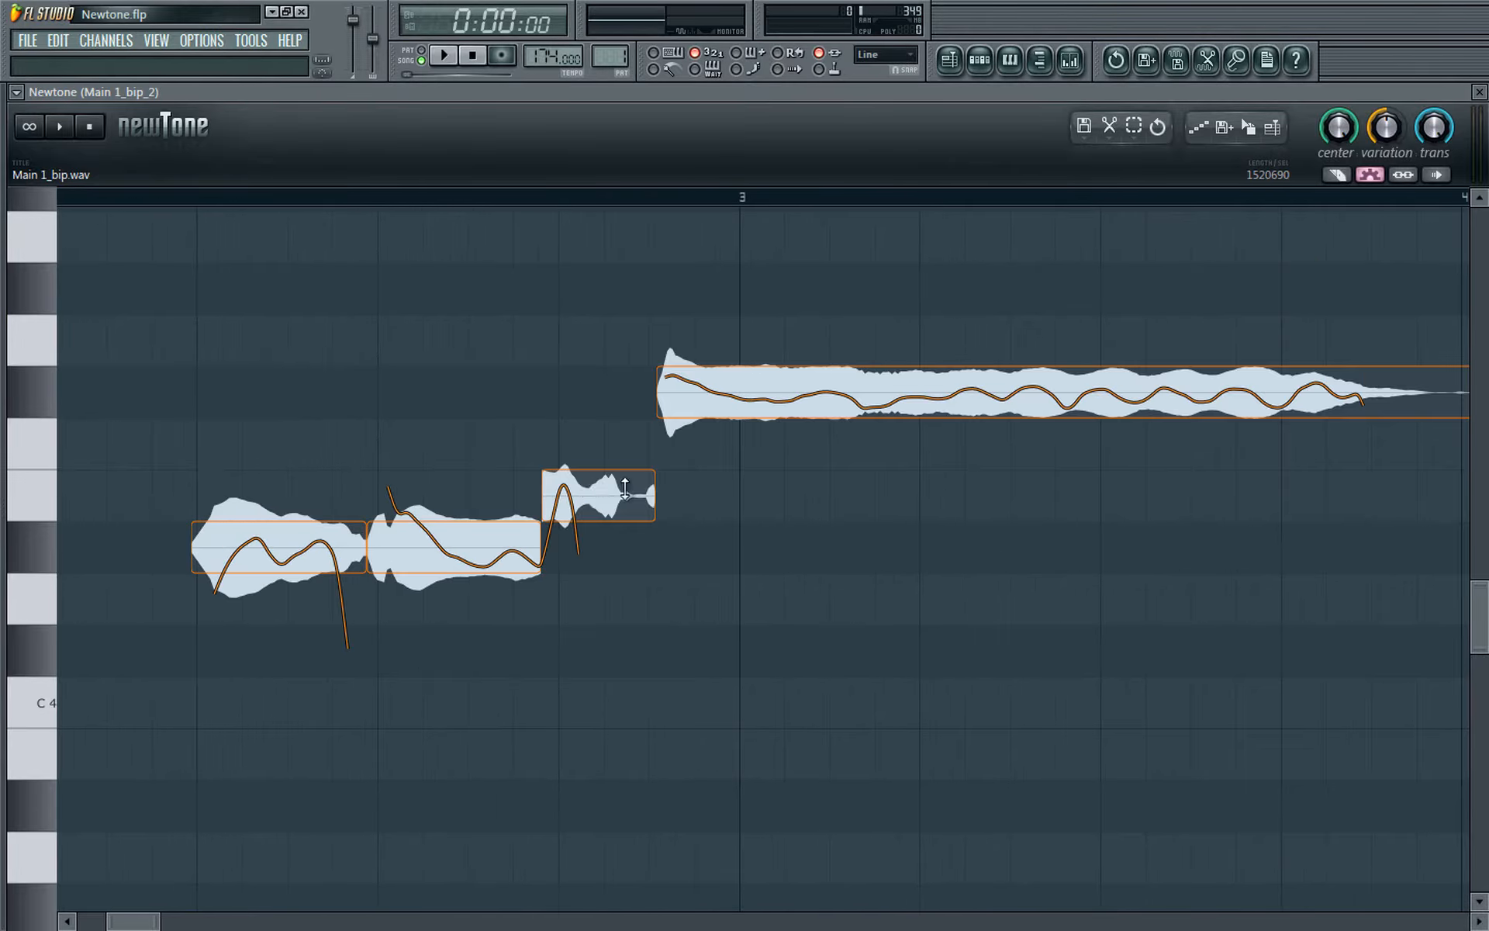
pyautogui.moveTo(603, 496)
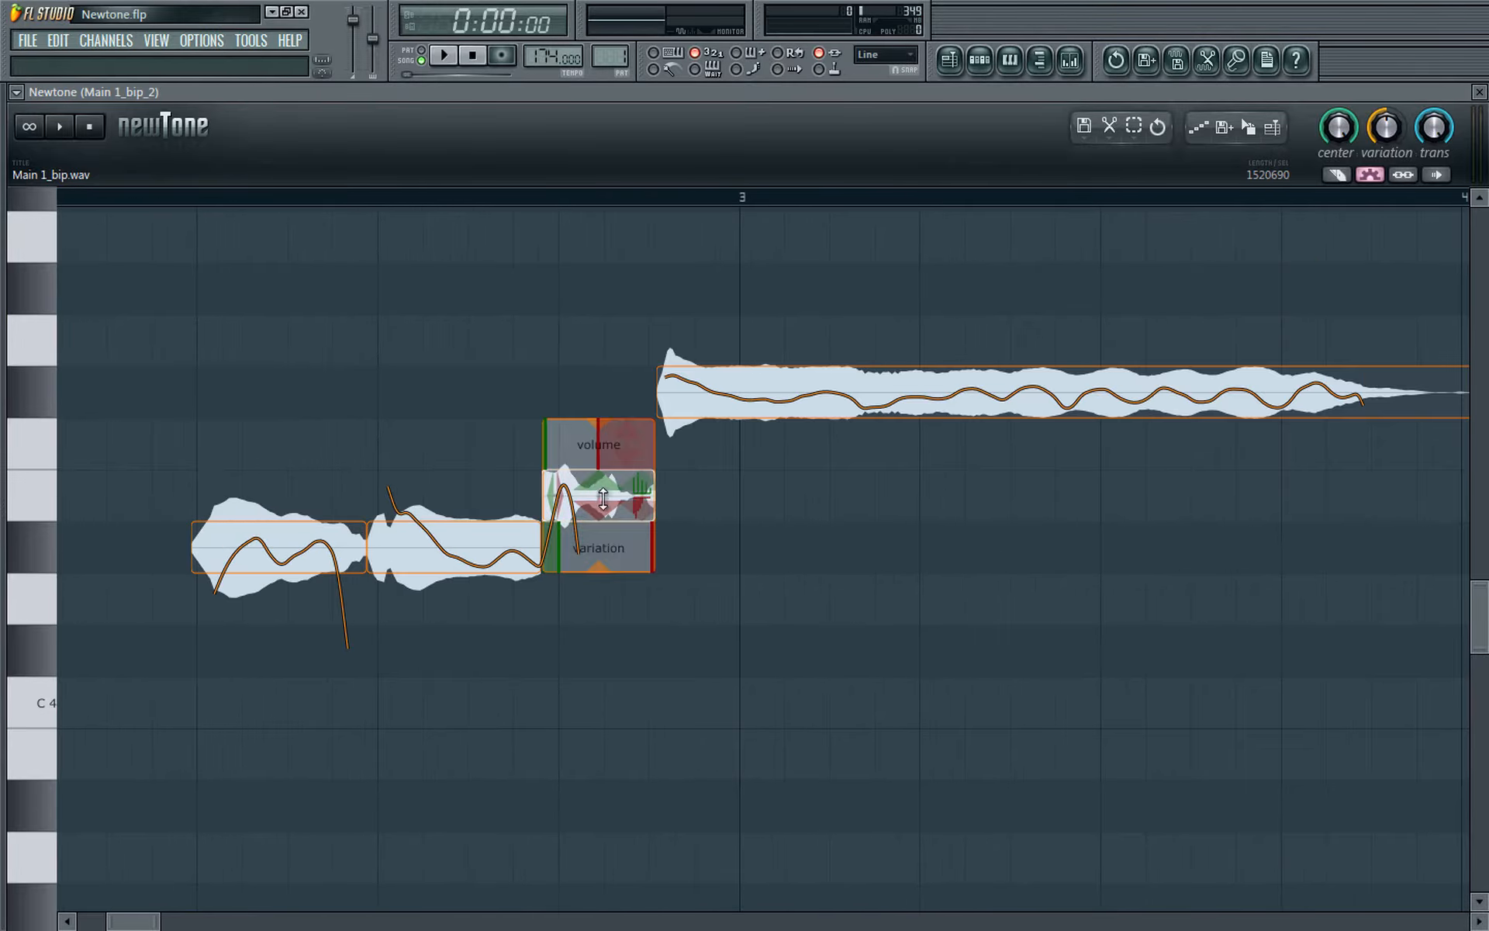
pyautogui.click(455, 489)
pyautogui.moveTo(616, 503)
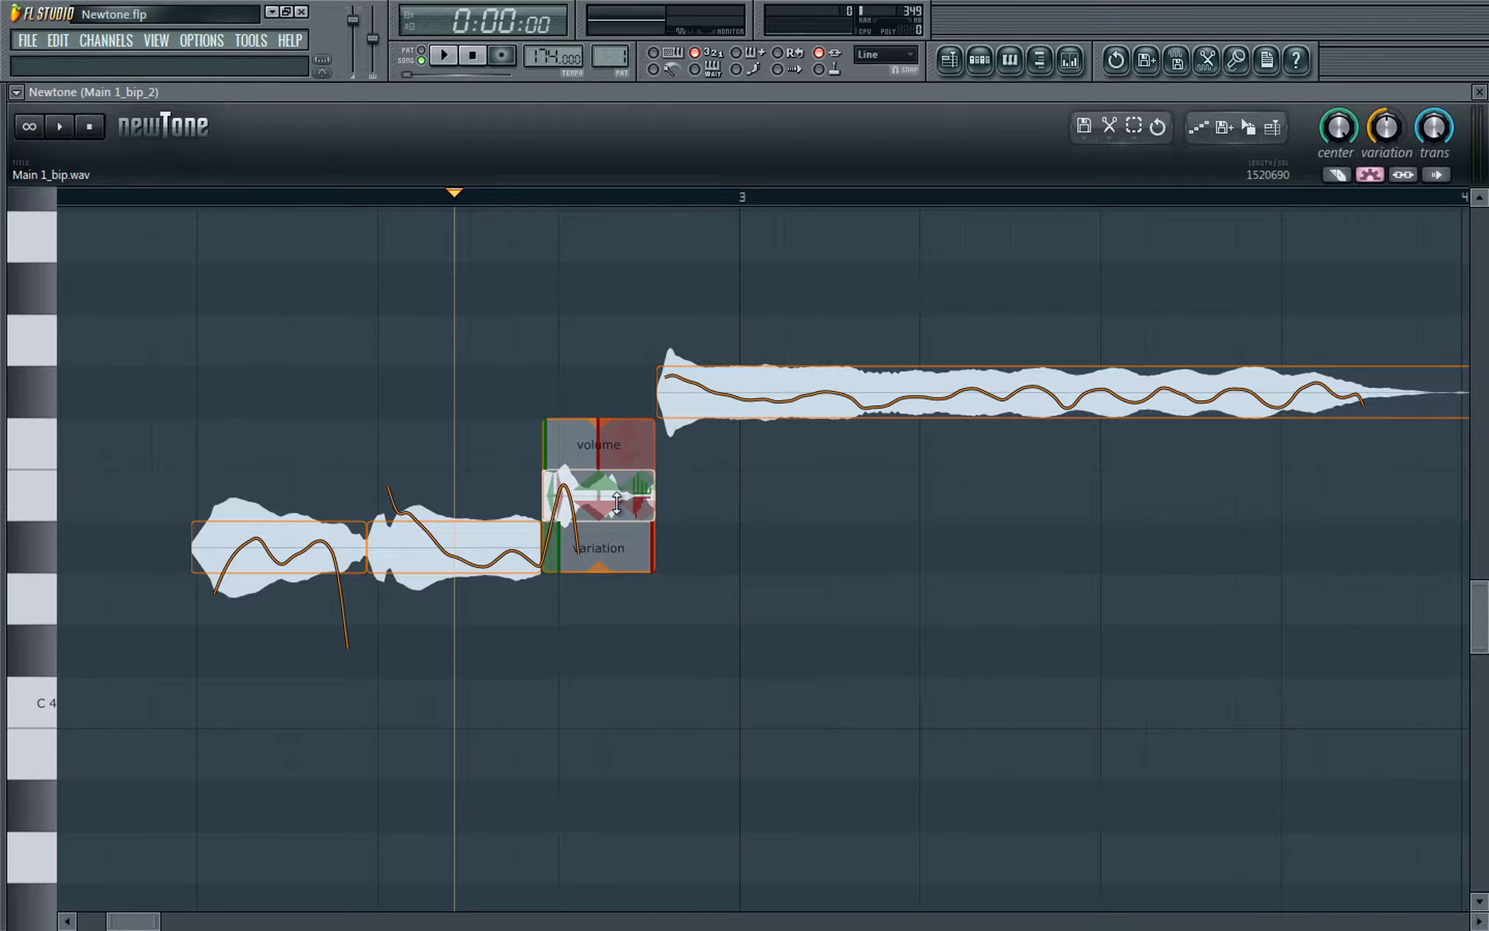
pyautogui.moveTo(615, 500); pyautogui.dragTo(615, 449)
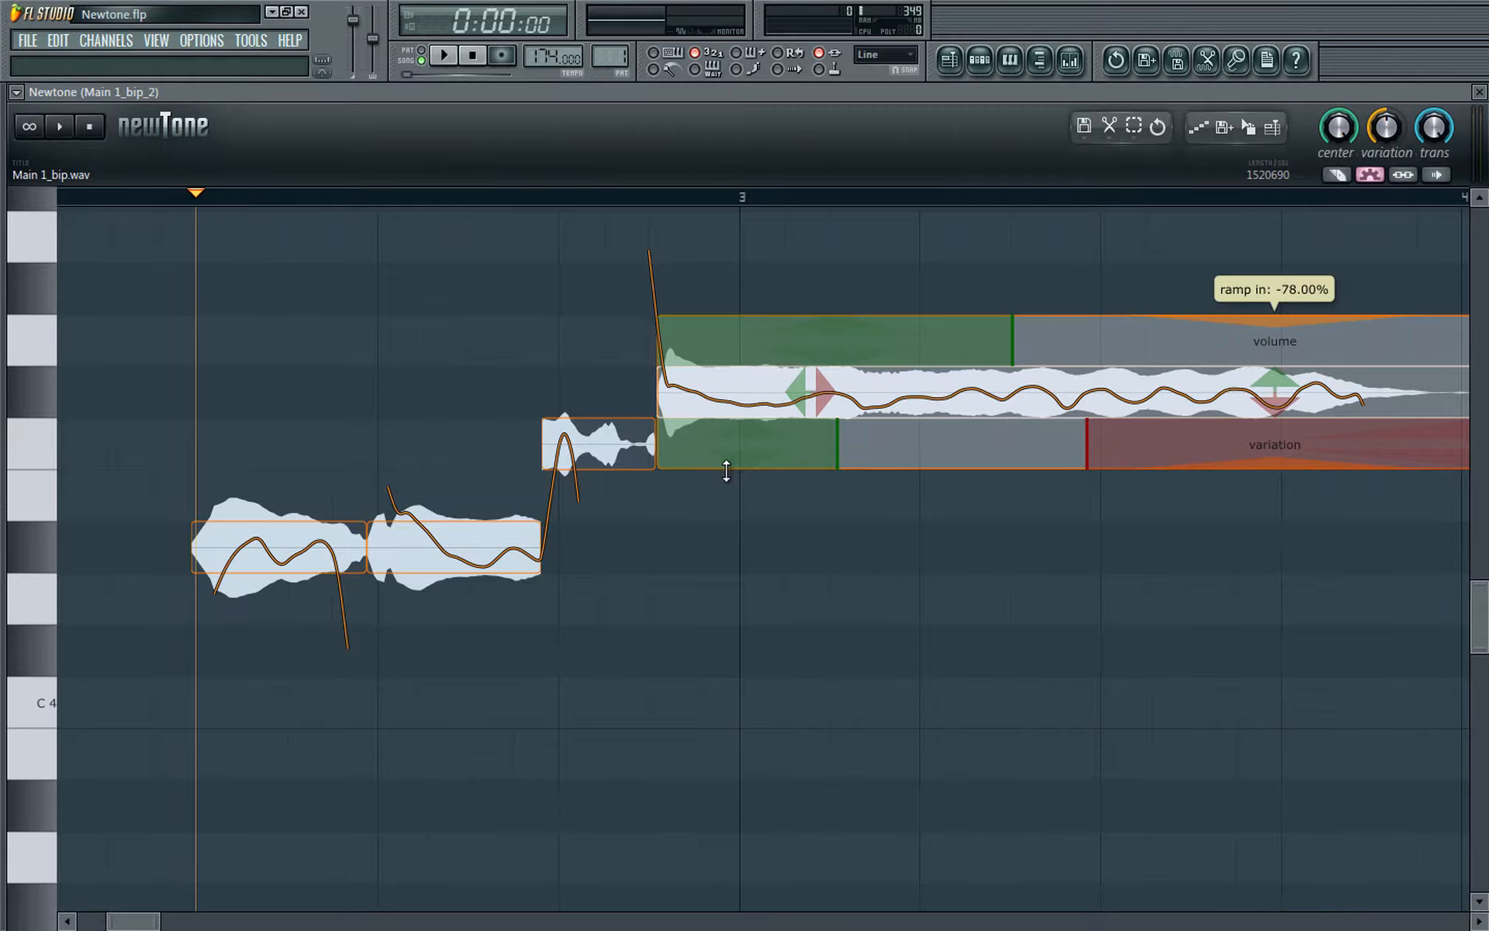
pyautogui.moveTo(725, 474); pyautogui.dragTo(734, 463)
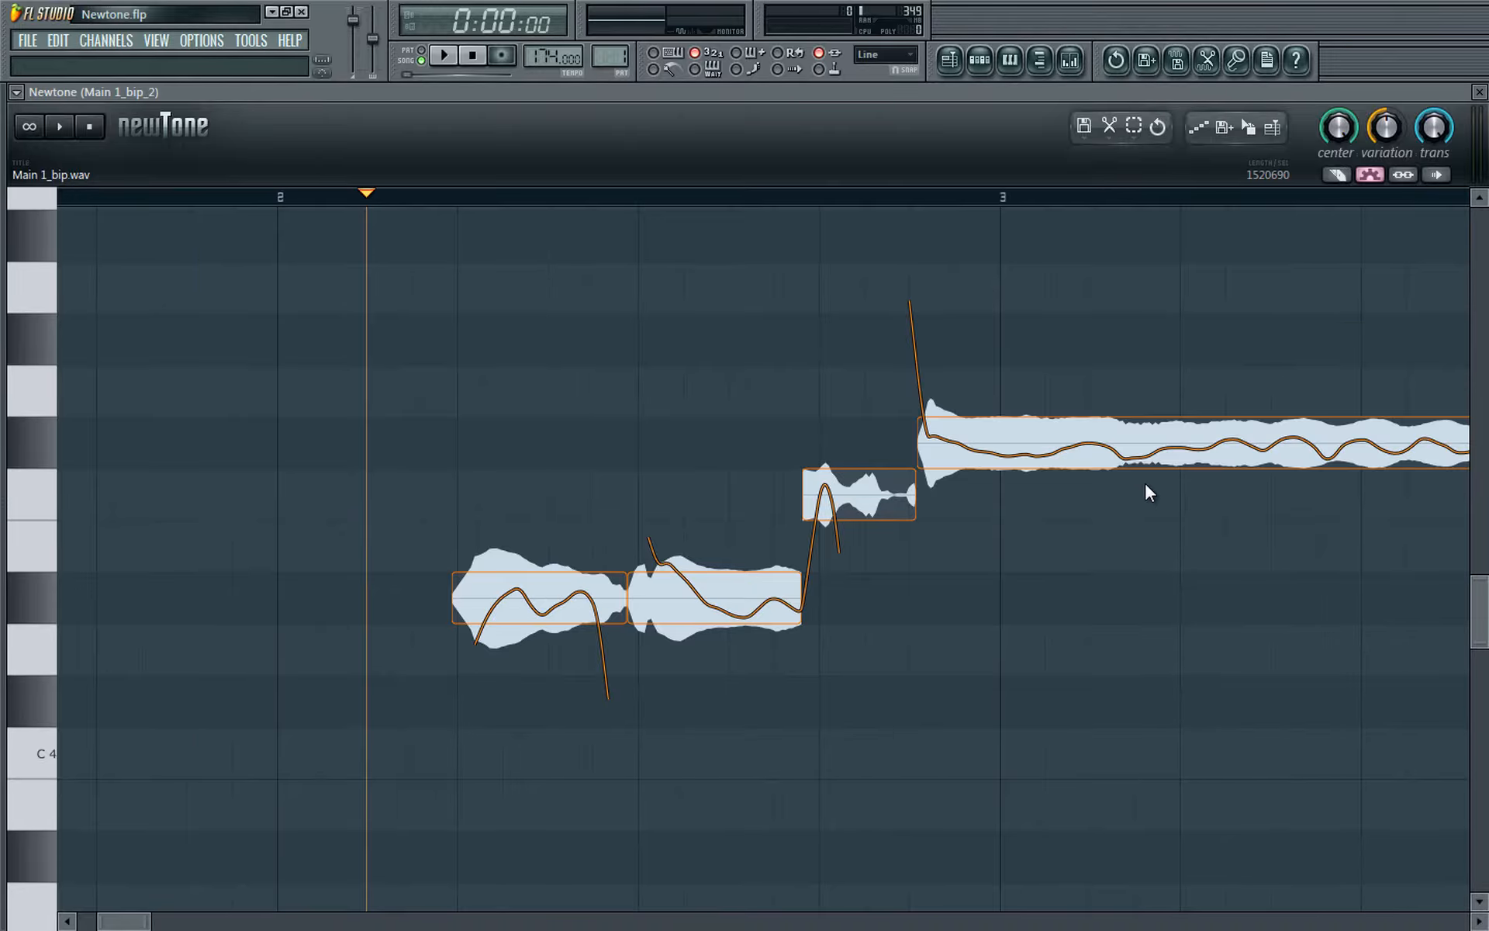
# Step: Audition the edited phrase from just after bar 2 through to bar 6
pyautogui.press('space')
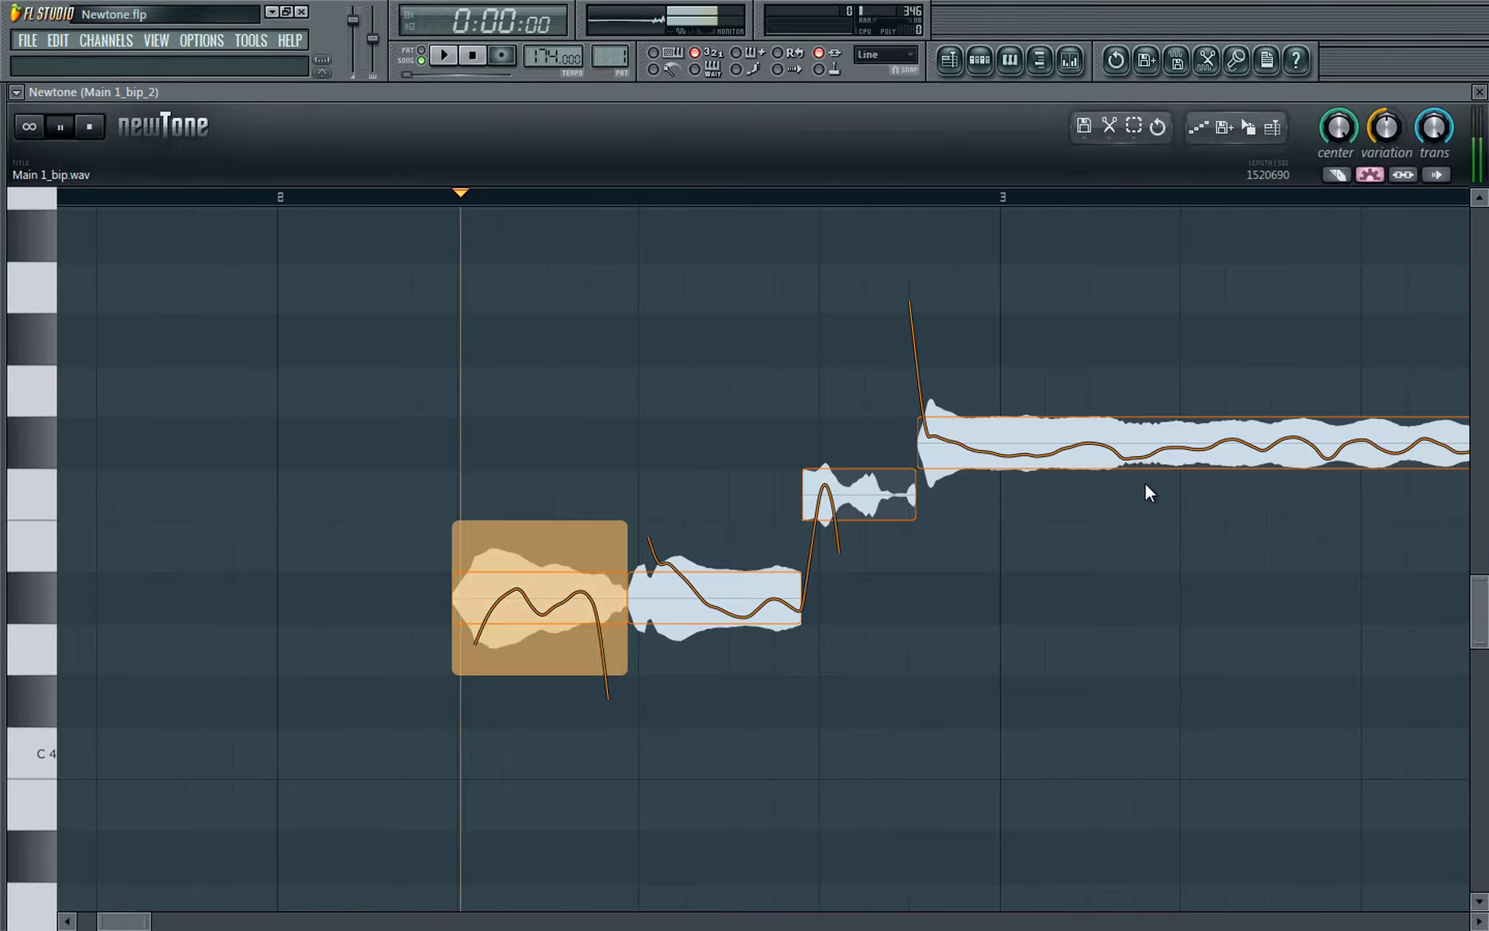
pyautogui.scroll(-2, 1077, 576)
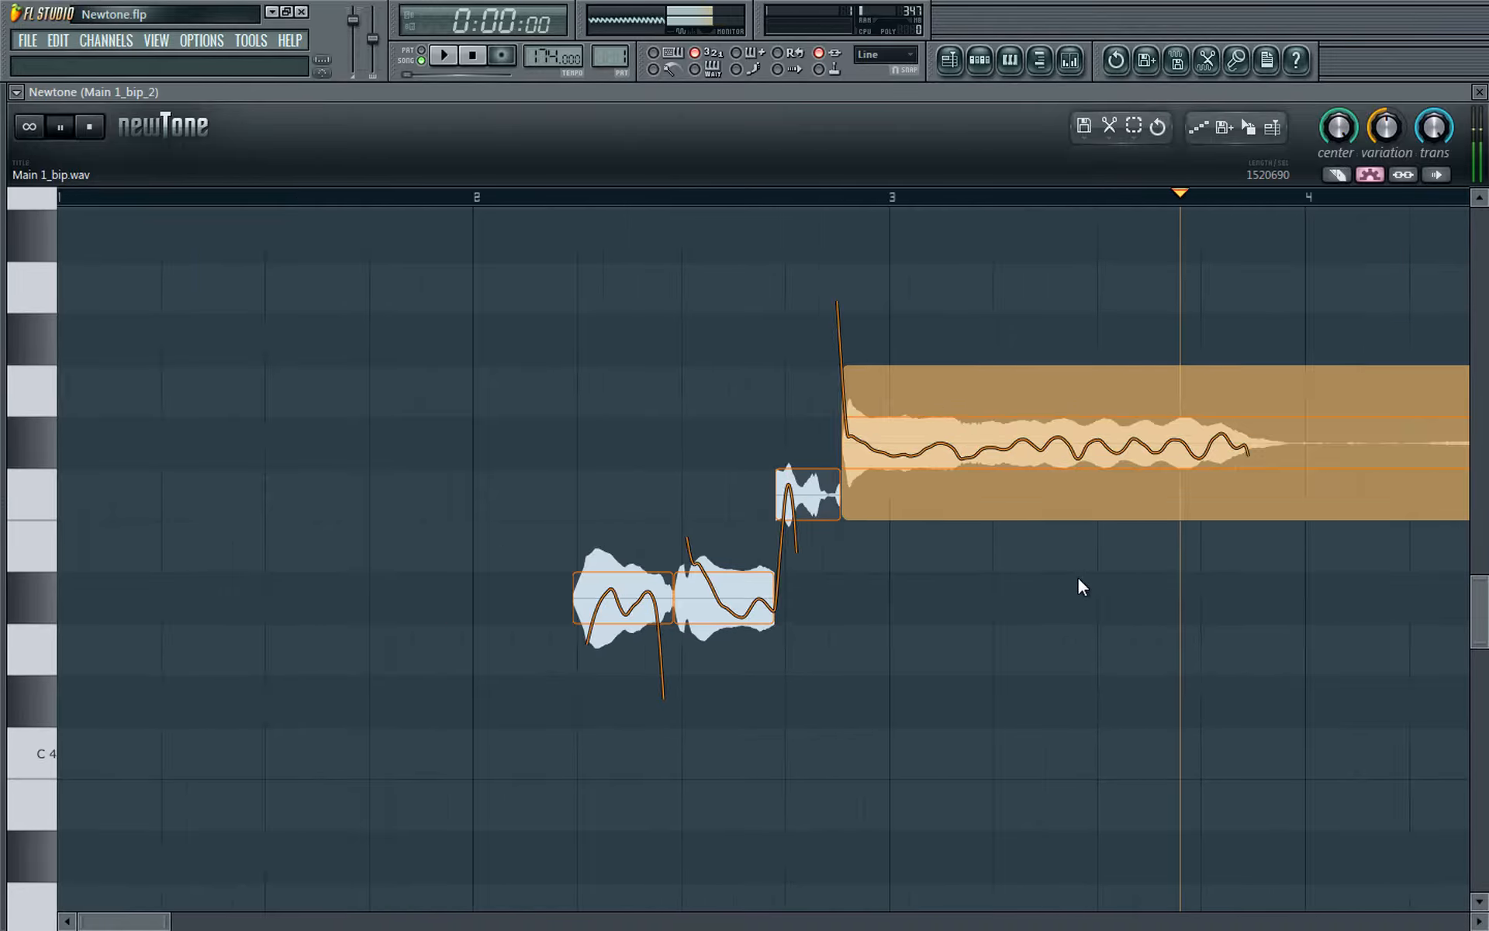
pyautogui.moveTo(1206, 608); pyautogui.dragTo(1029, 633)
pyautogui.moveTo(940, 678); pyautogui.dragTo(873, 708)
pyautogui.scroll(-2, 871, 659)
pyautogui.press('space')
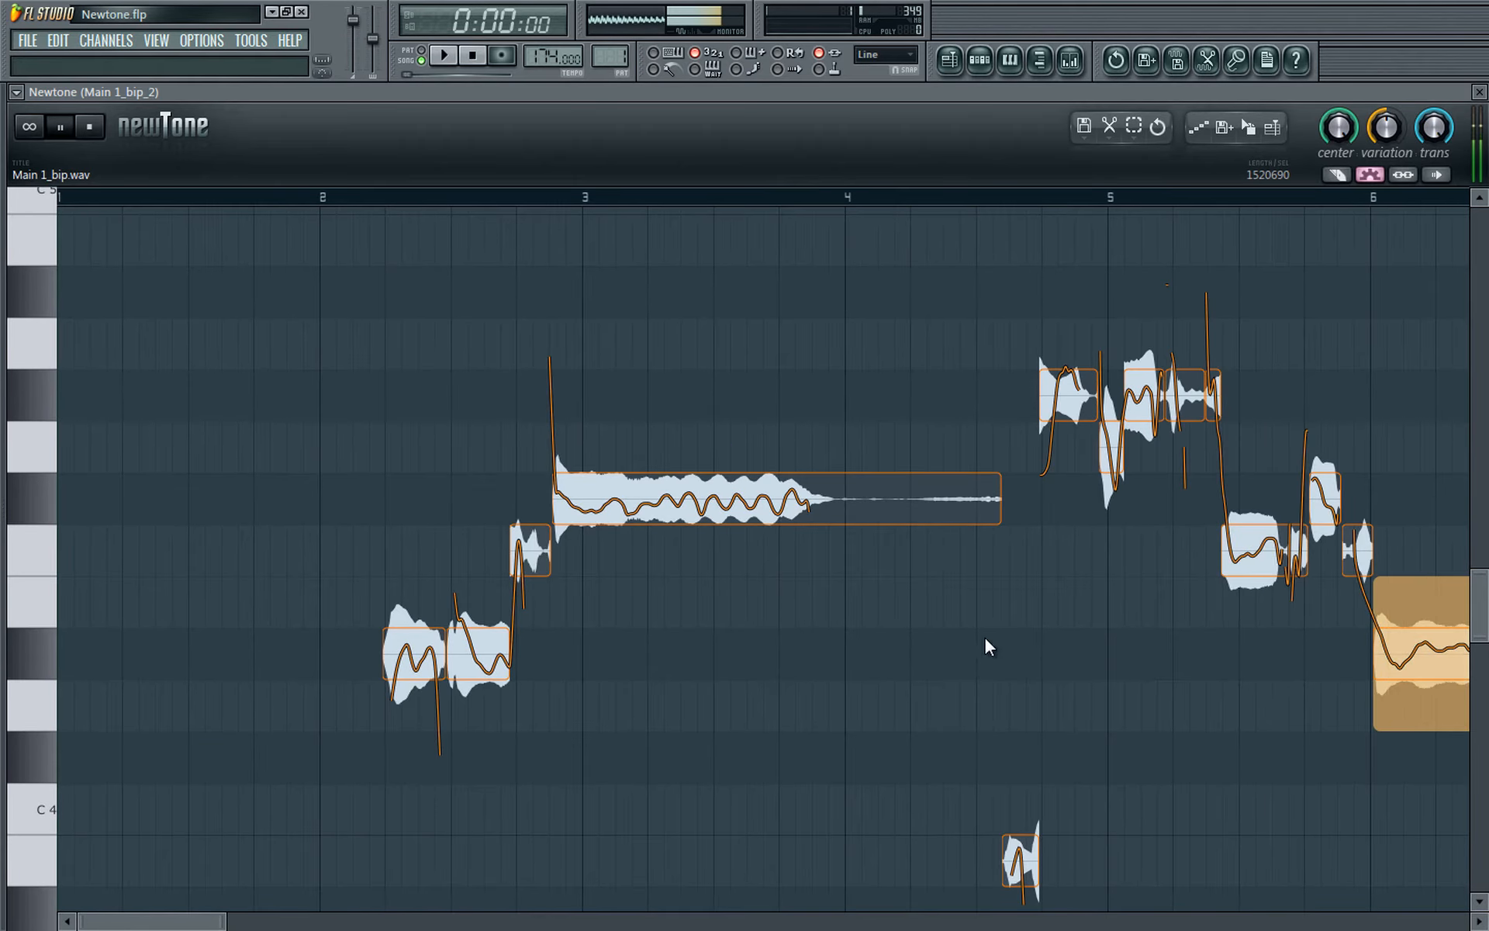
# Step: Audition the transition from the short note into the long note around bar 3
pyautogui.scroll(3, 669, 505)
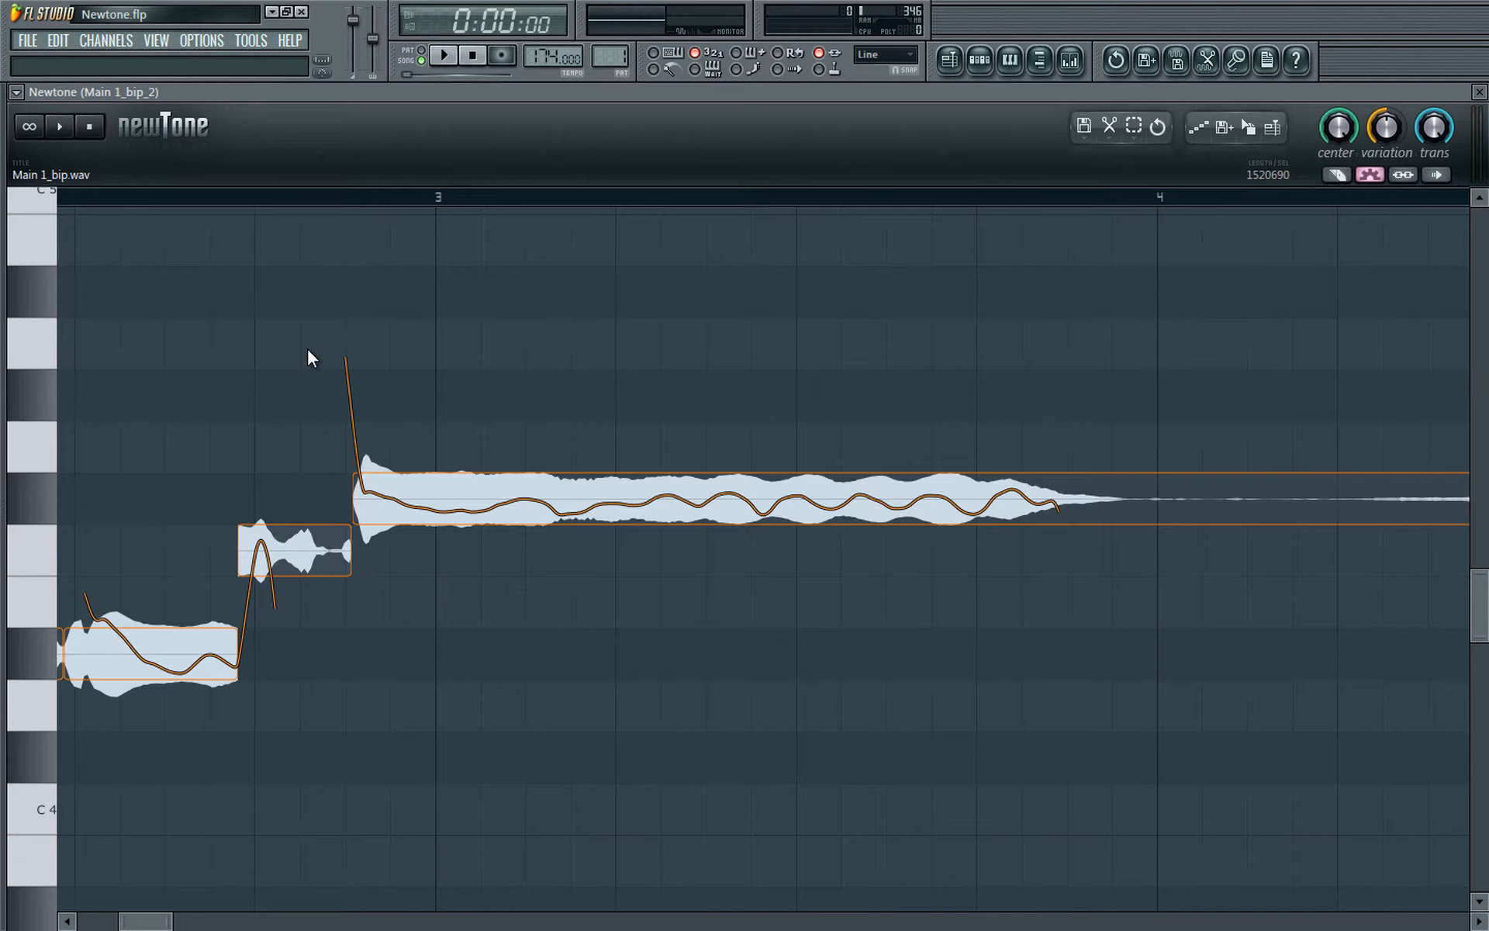
pyautogui.click(436, 508)
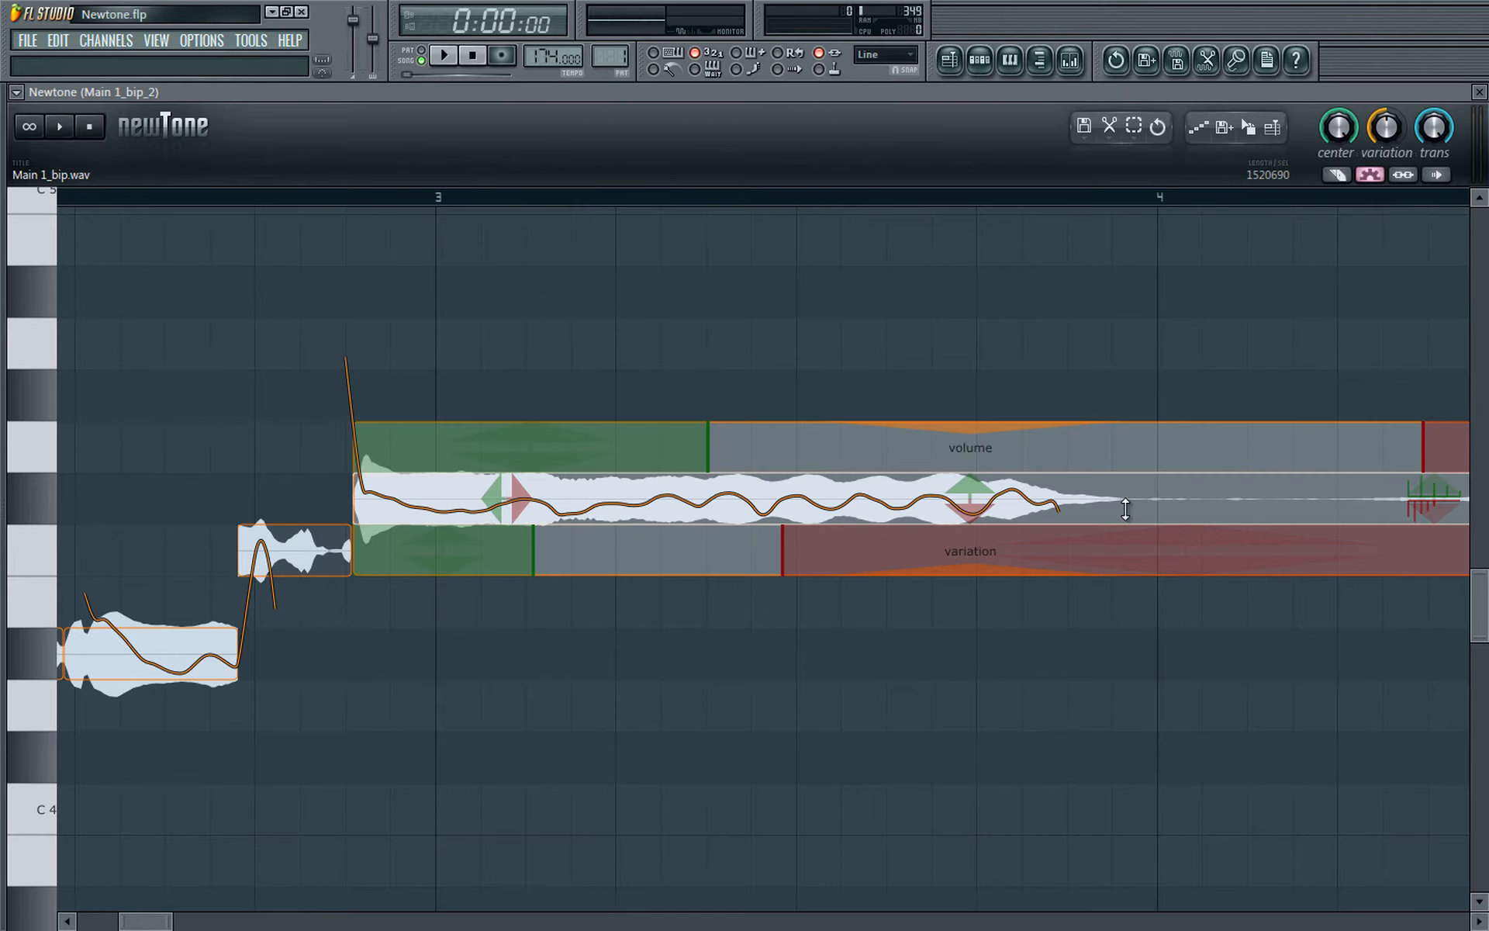
pyautogui.click(325, 208)
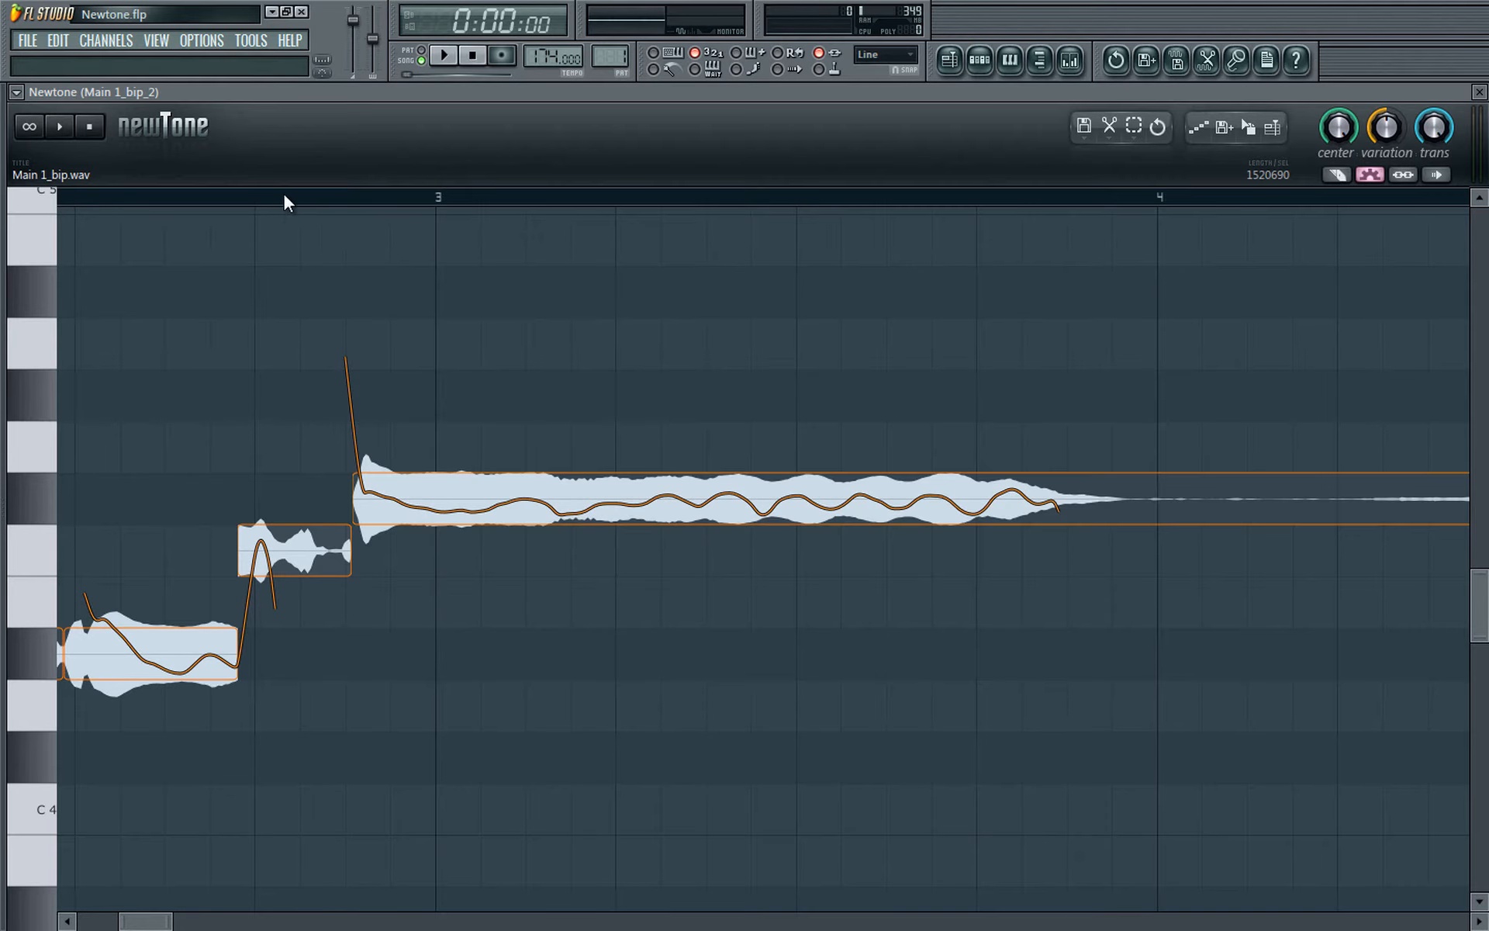
pyautogui.click(253, 194)
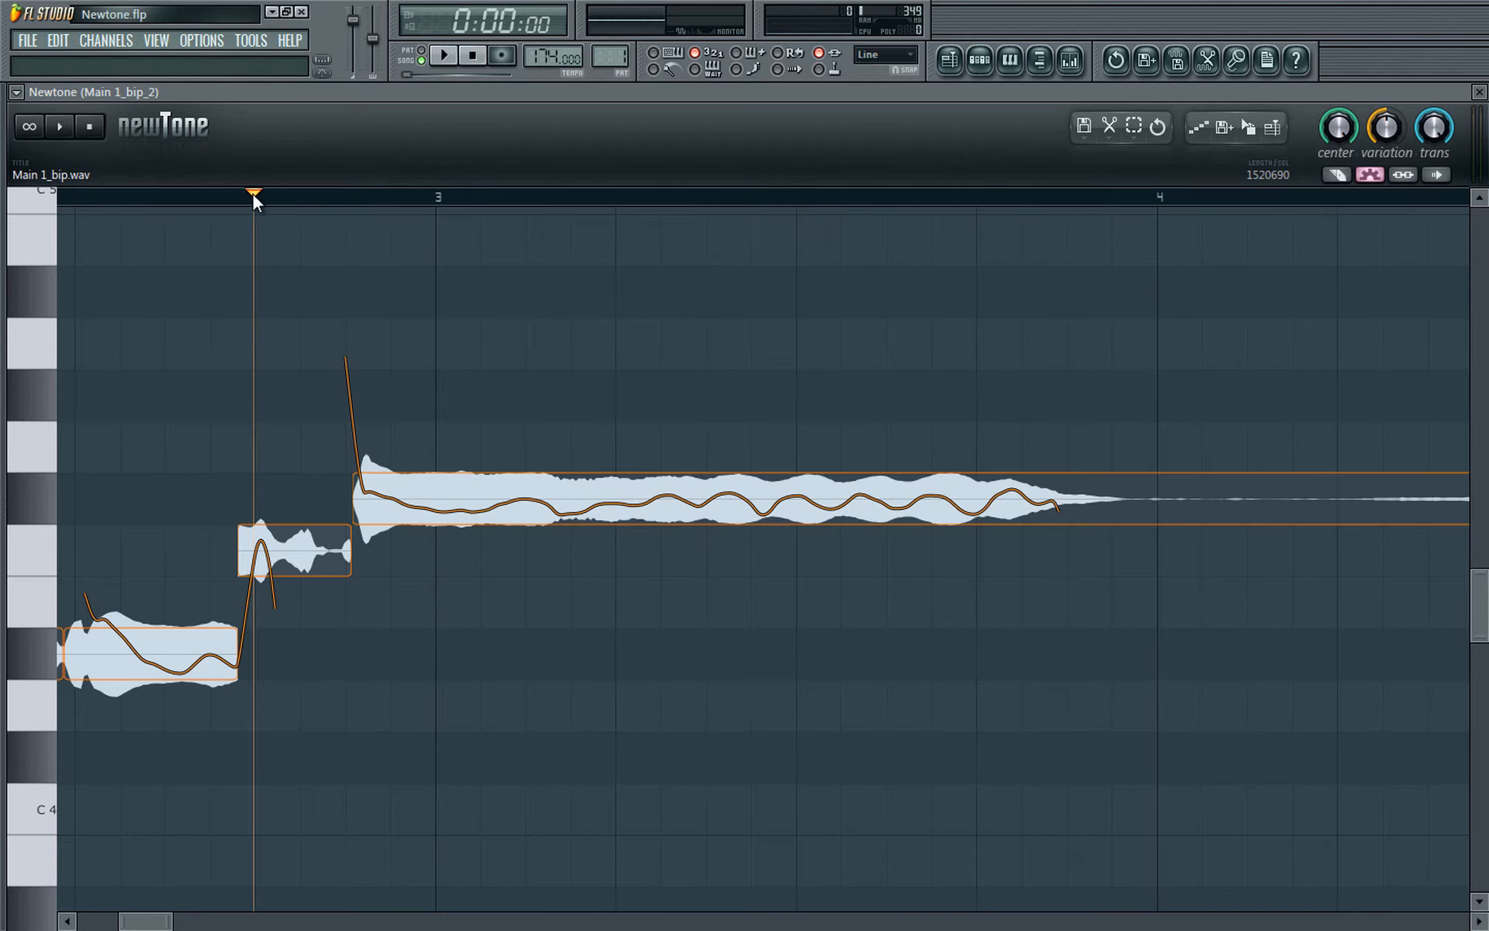
pyautogui.press('space')
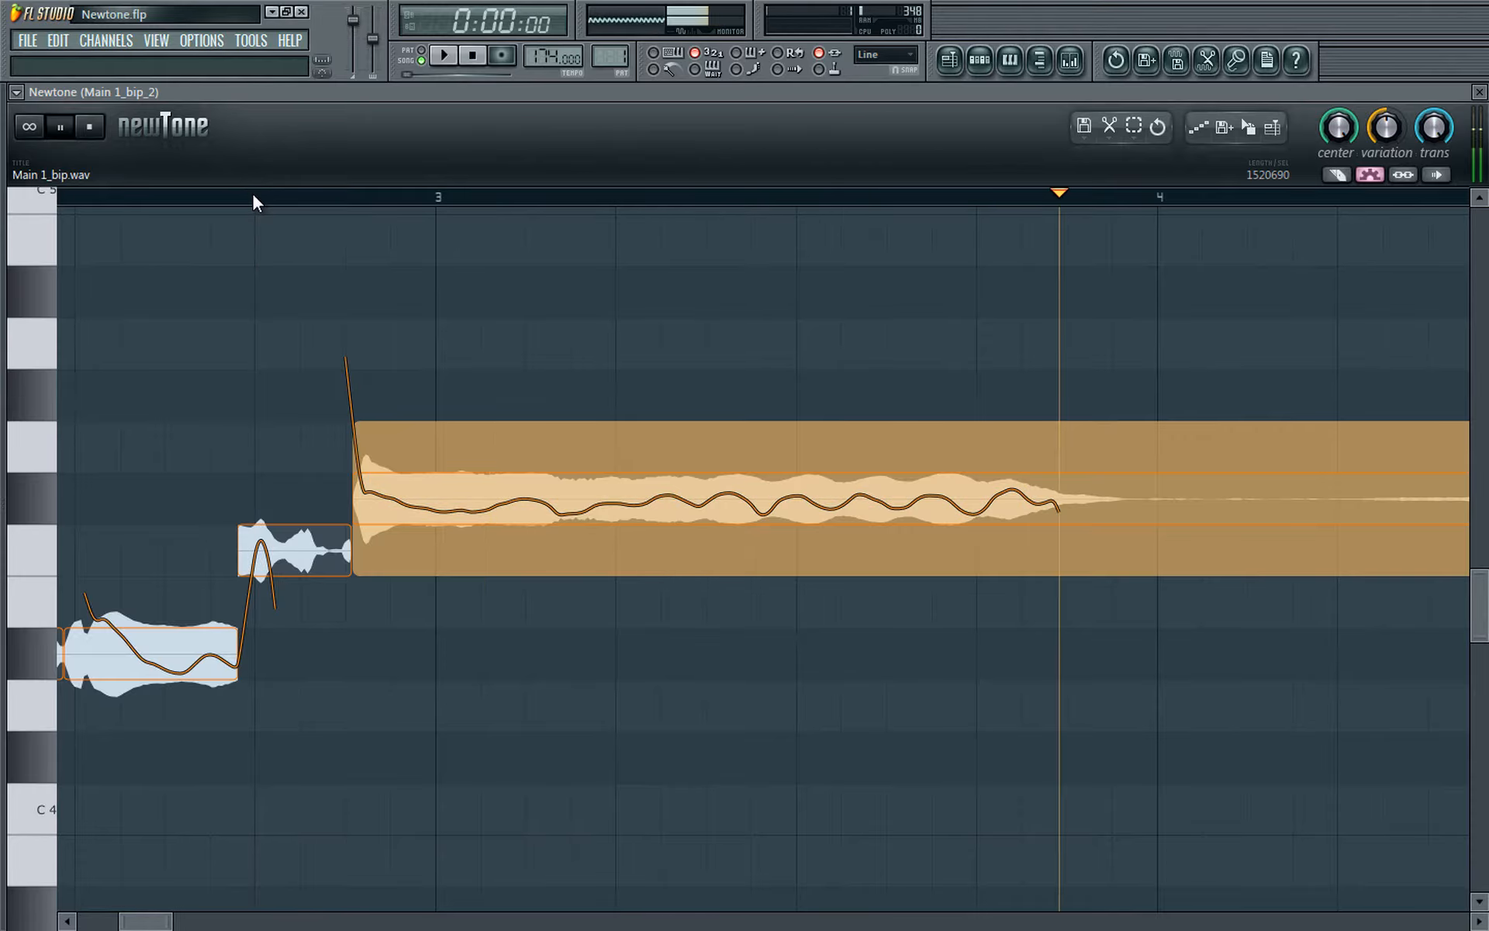
pyautogui.press('space')
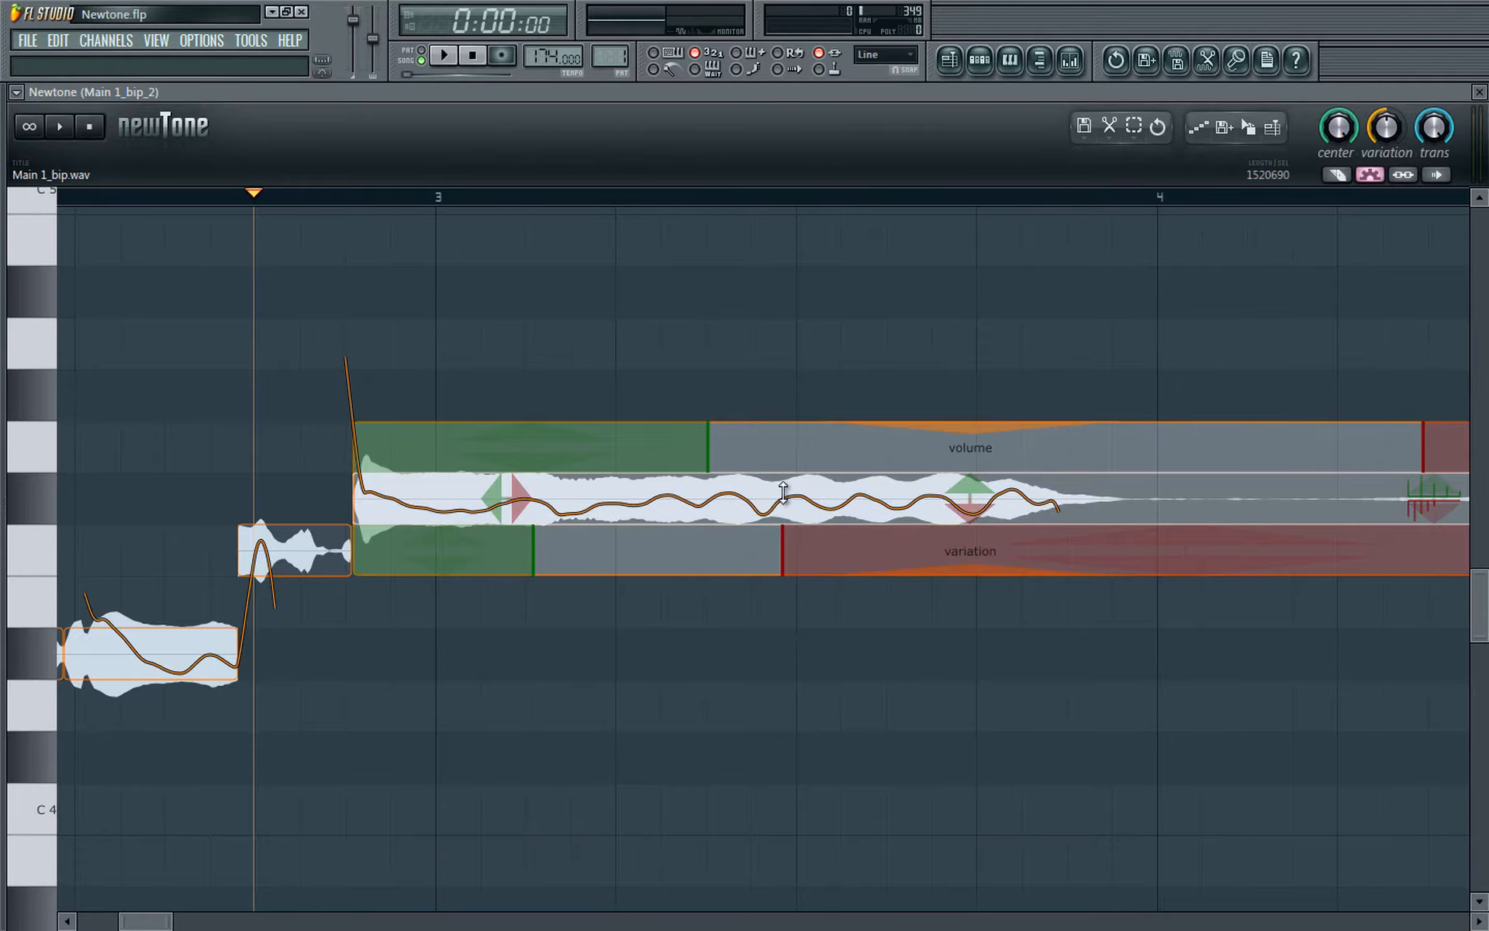
# Step: Shorten the long note's variation ramp in and set its overall variation to 3.50%
pyautogui.scroll(-3, 784, 492)
pyautogui.scroll(4, 585, 558)
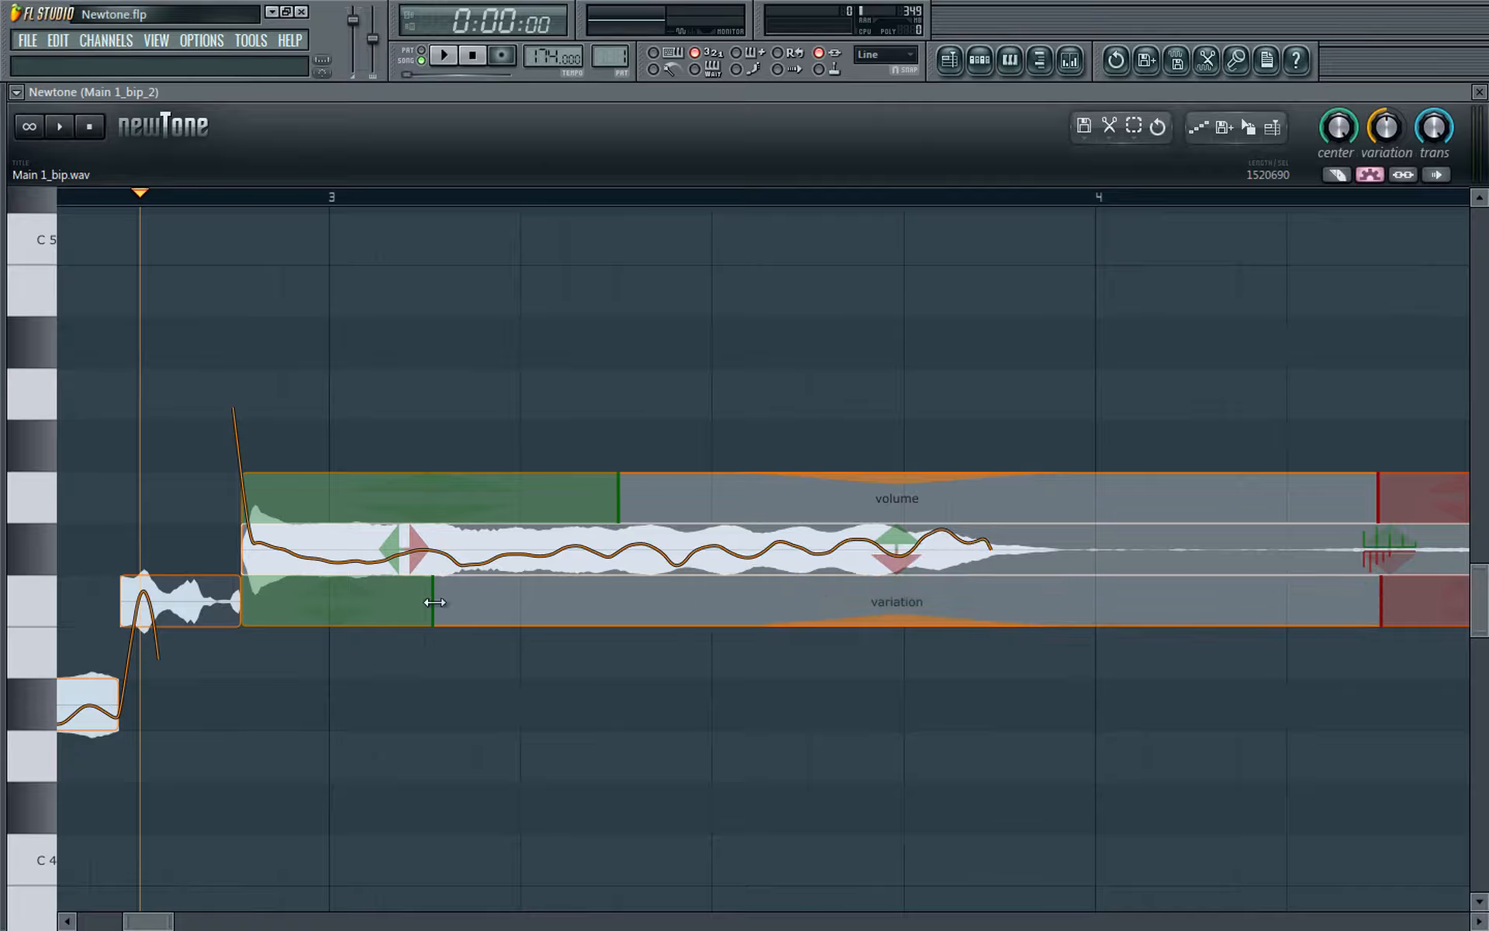
pyautogui.moveTo(432, 605); pyautogui.dragTo(319, 613)
pyautogui.moveTo(897, 615); pyautogui.dragTo(898, 515)
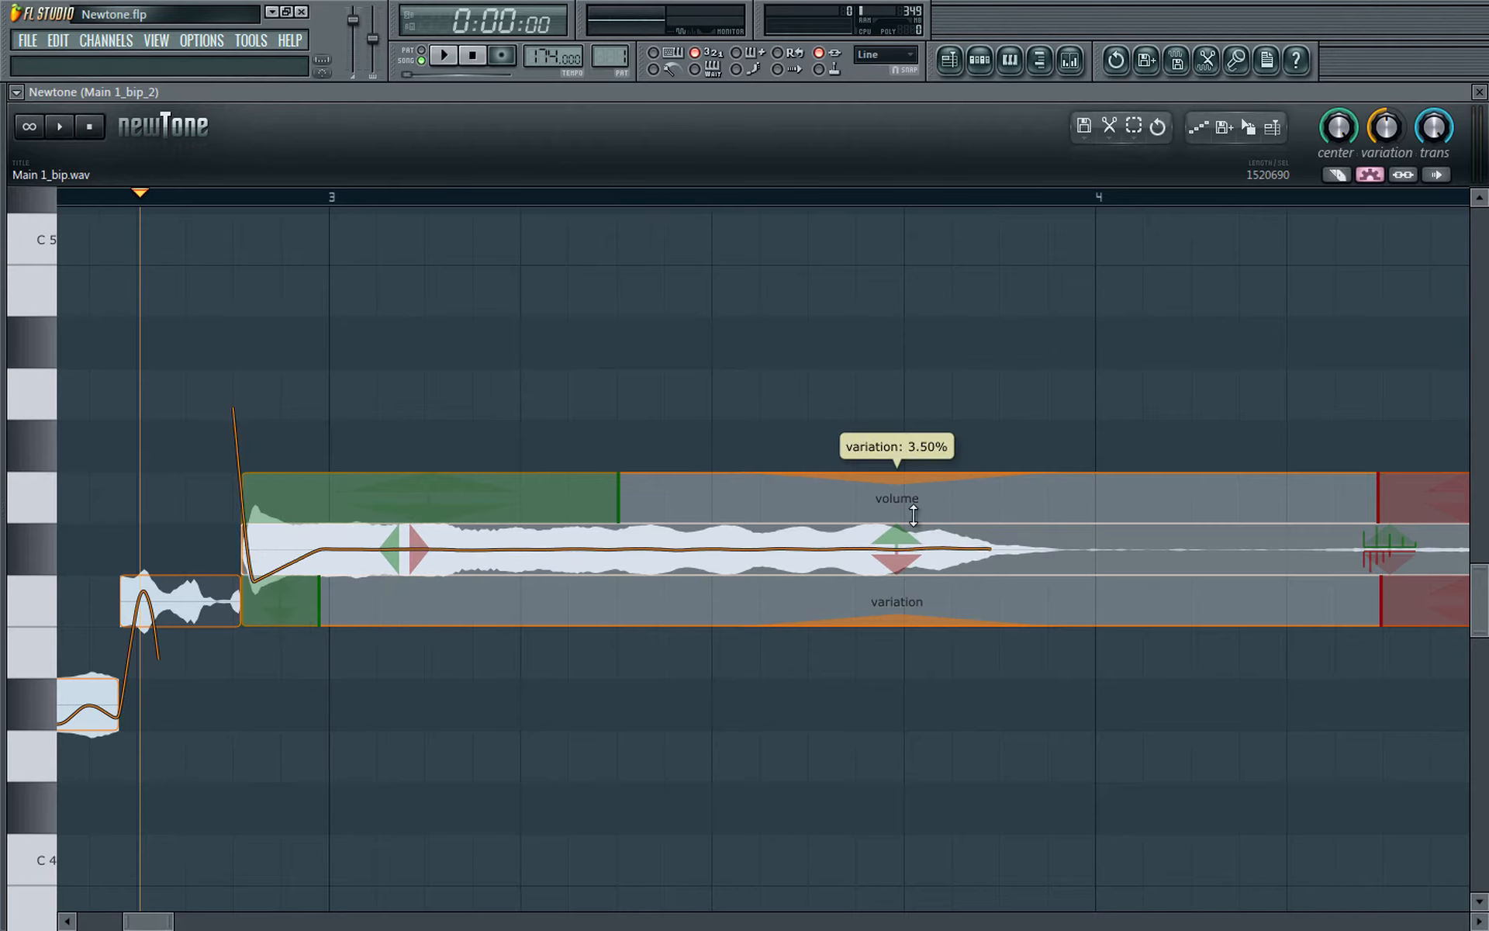
# Step: Audition the flattened long note, starting just before the short note that precedes it
pyautogui.click(102, 198)
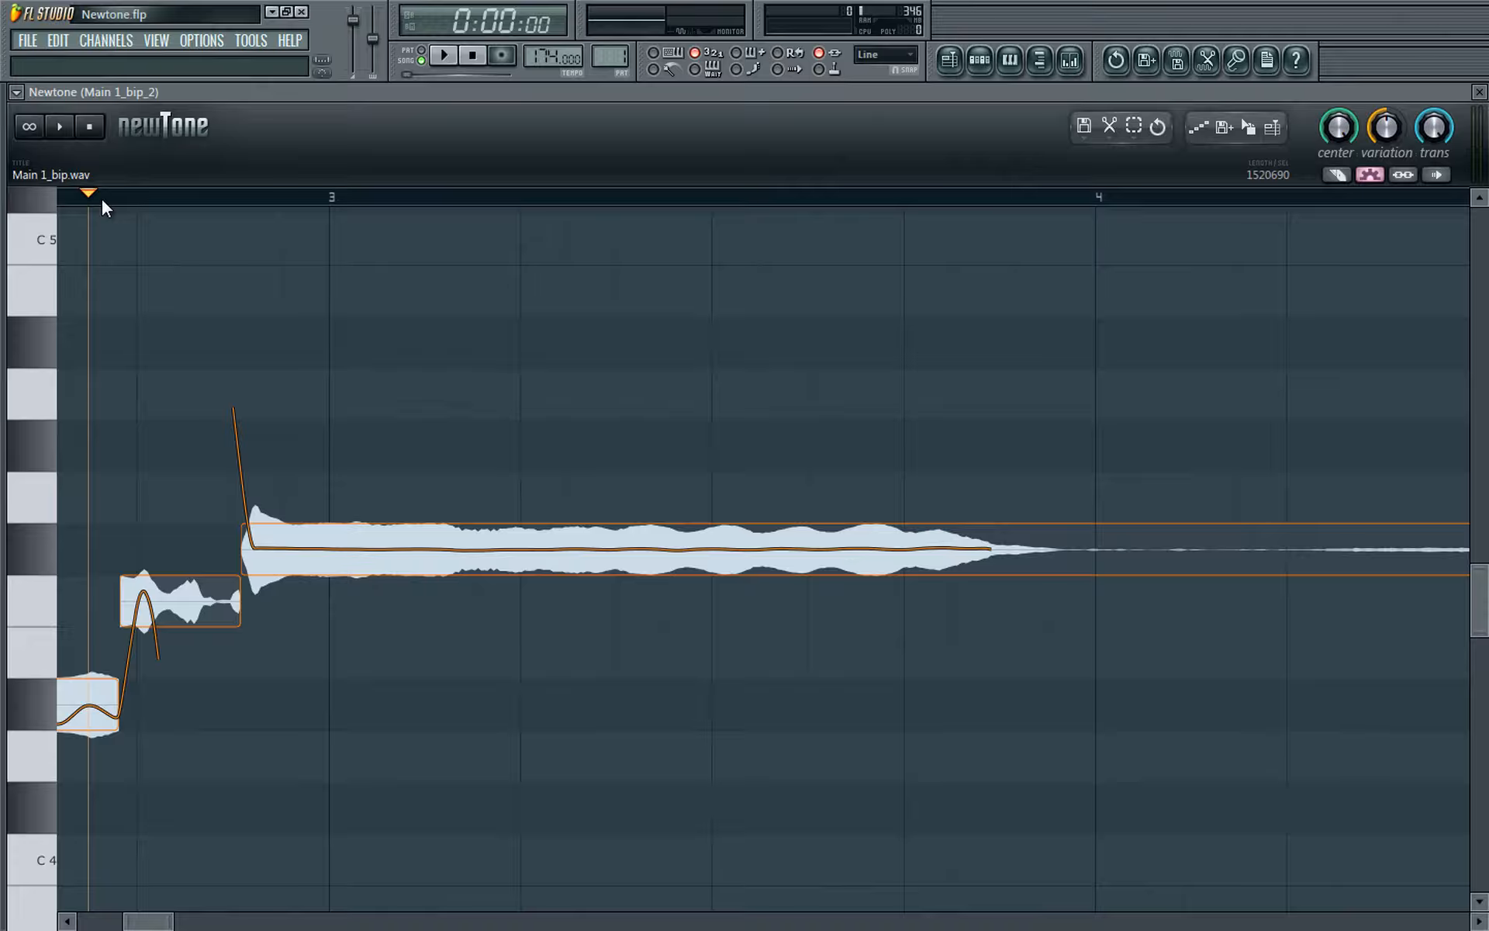
pyautogui.press('space')
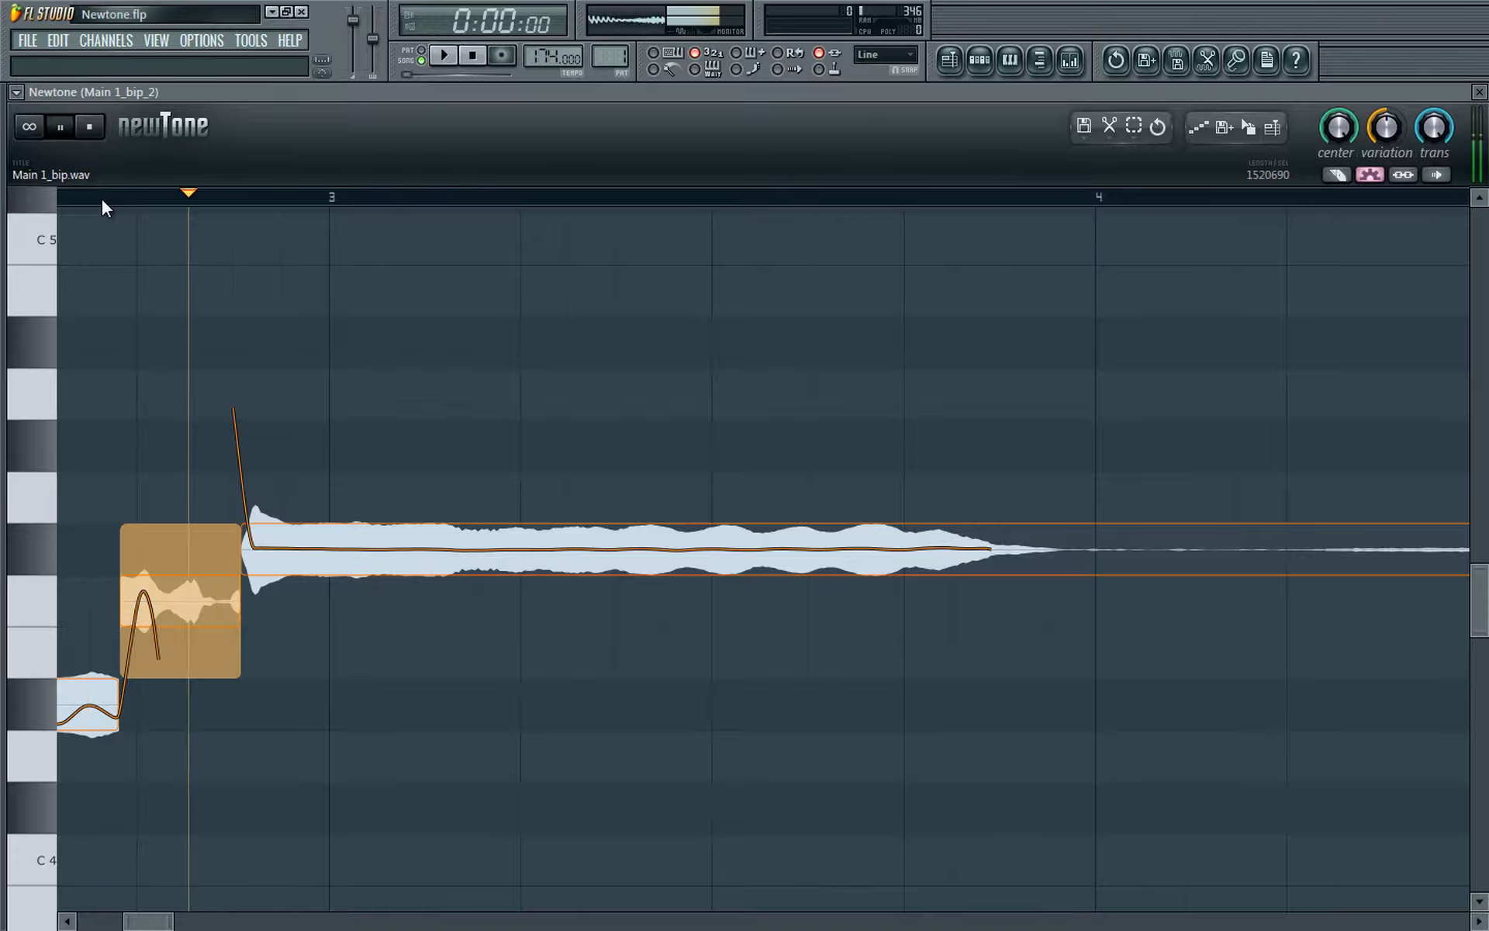
pyautogui.press('space')
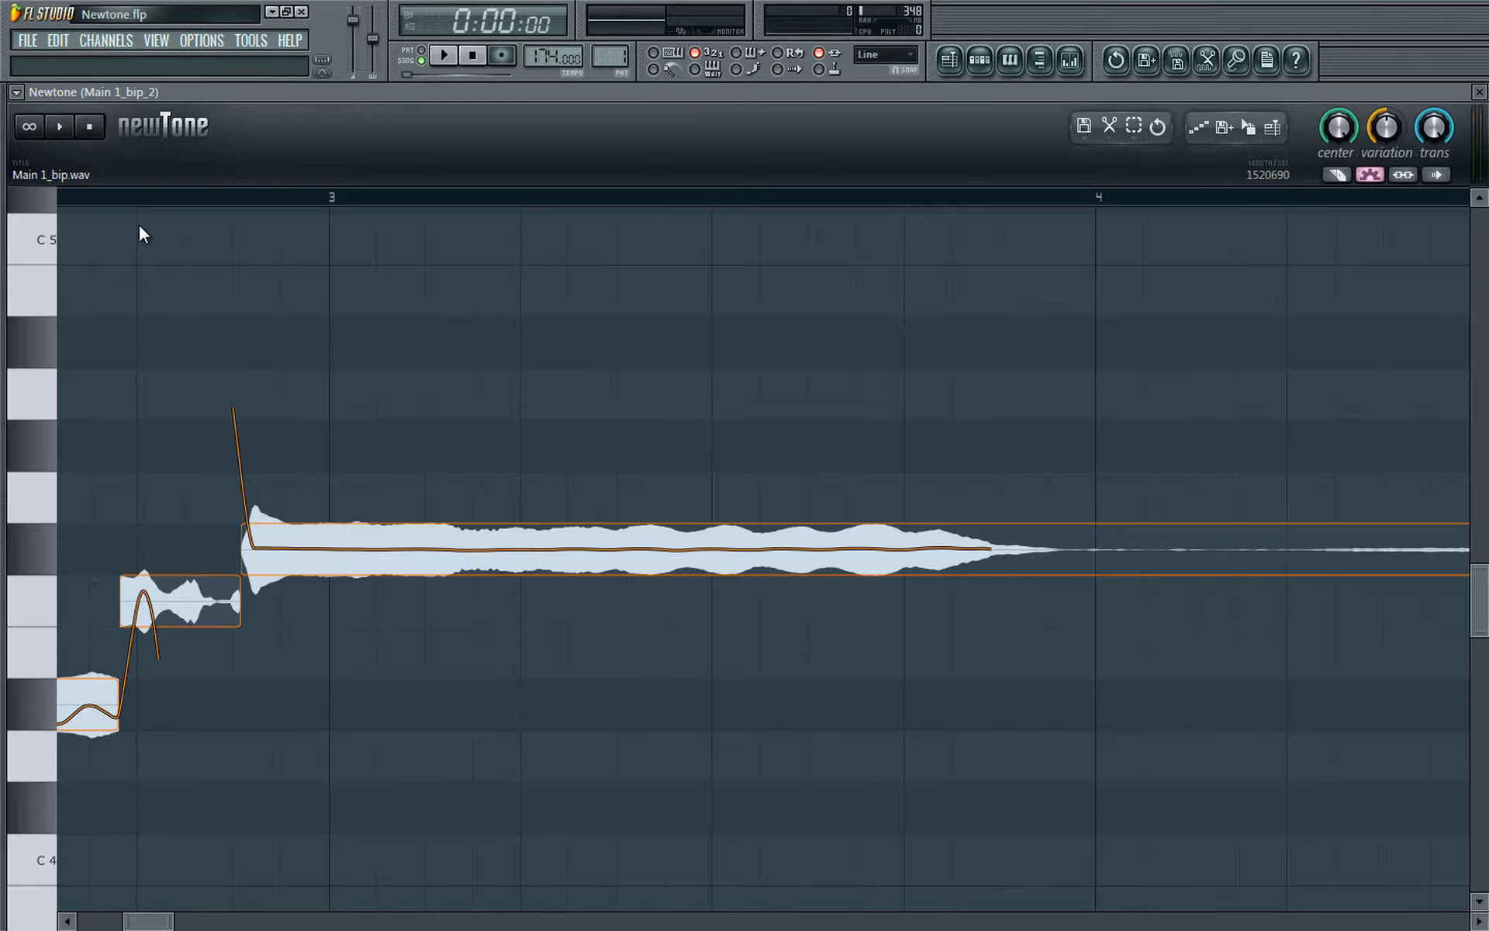
# Step: Turn on Advanced edit vibrato, give the long note a vibrato with a 0.98 st end amplitude, and audition it
pyautogui.scroll(-3, 722, 548)
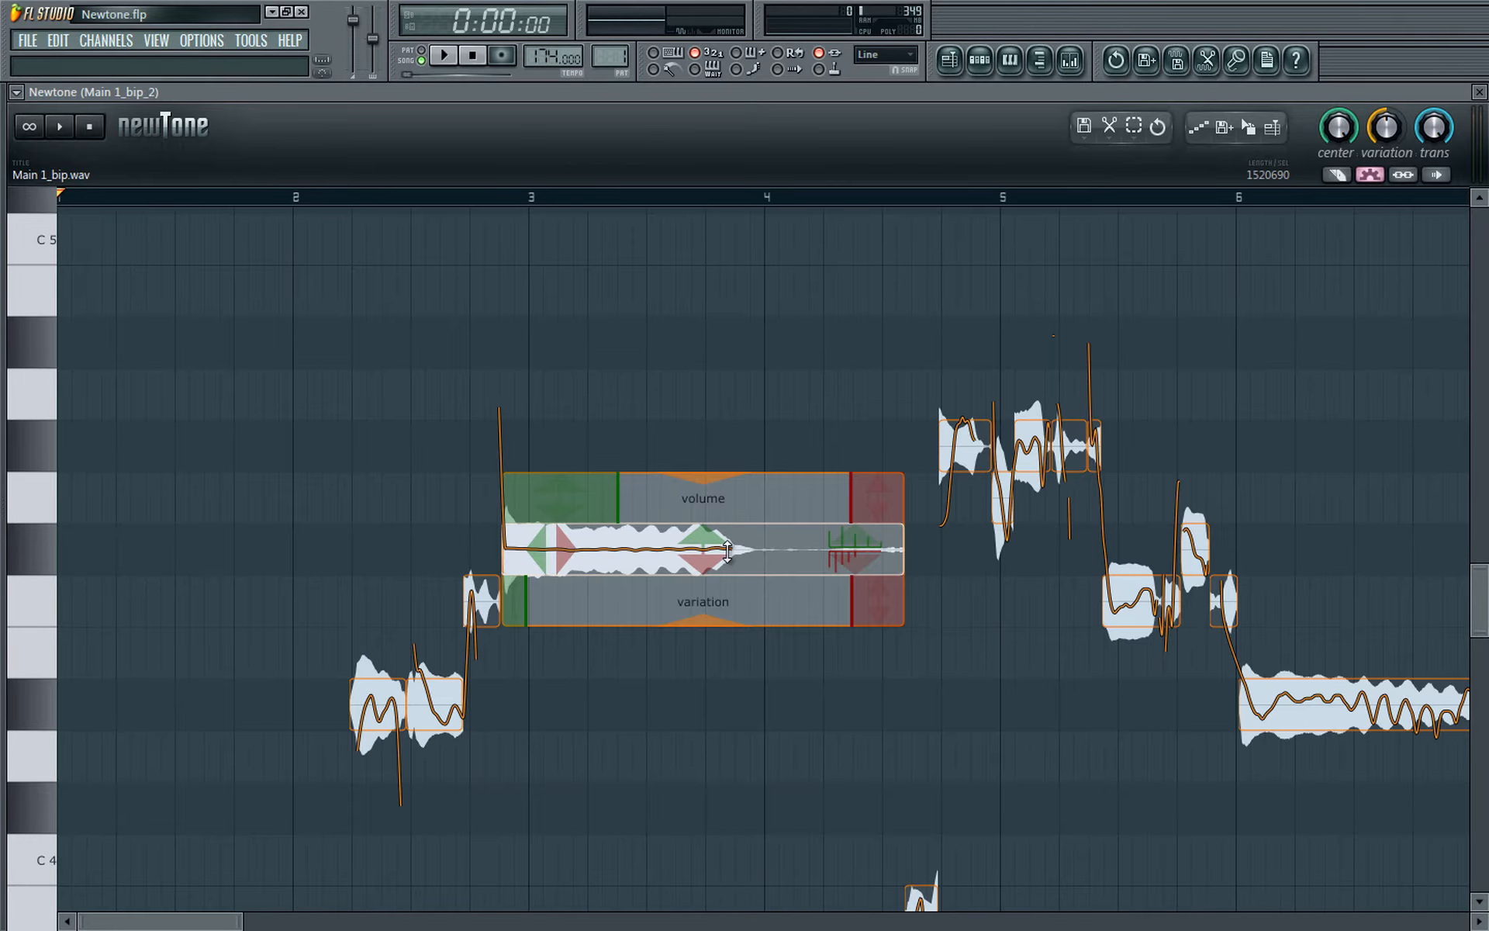
pyautogui.click(1107, 135)
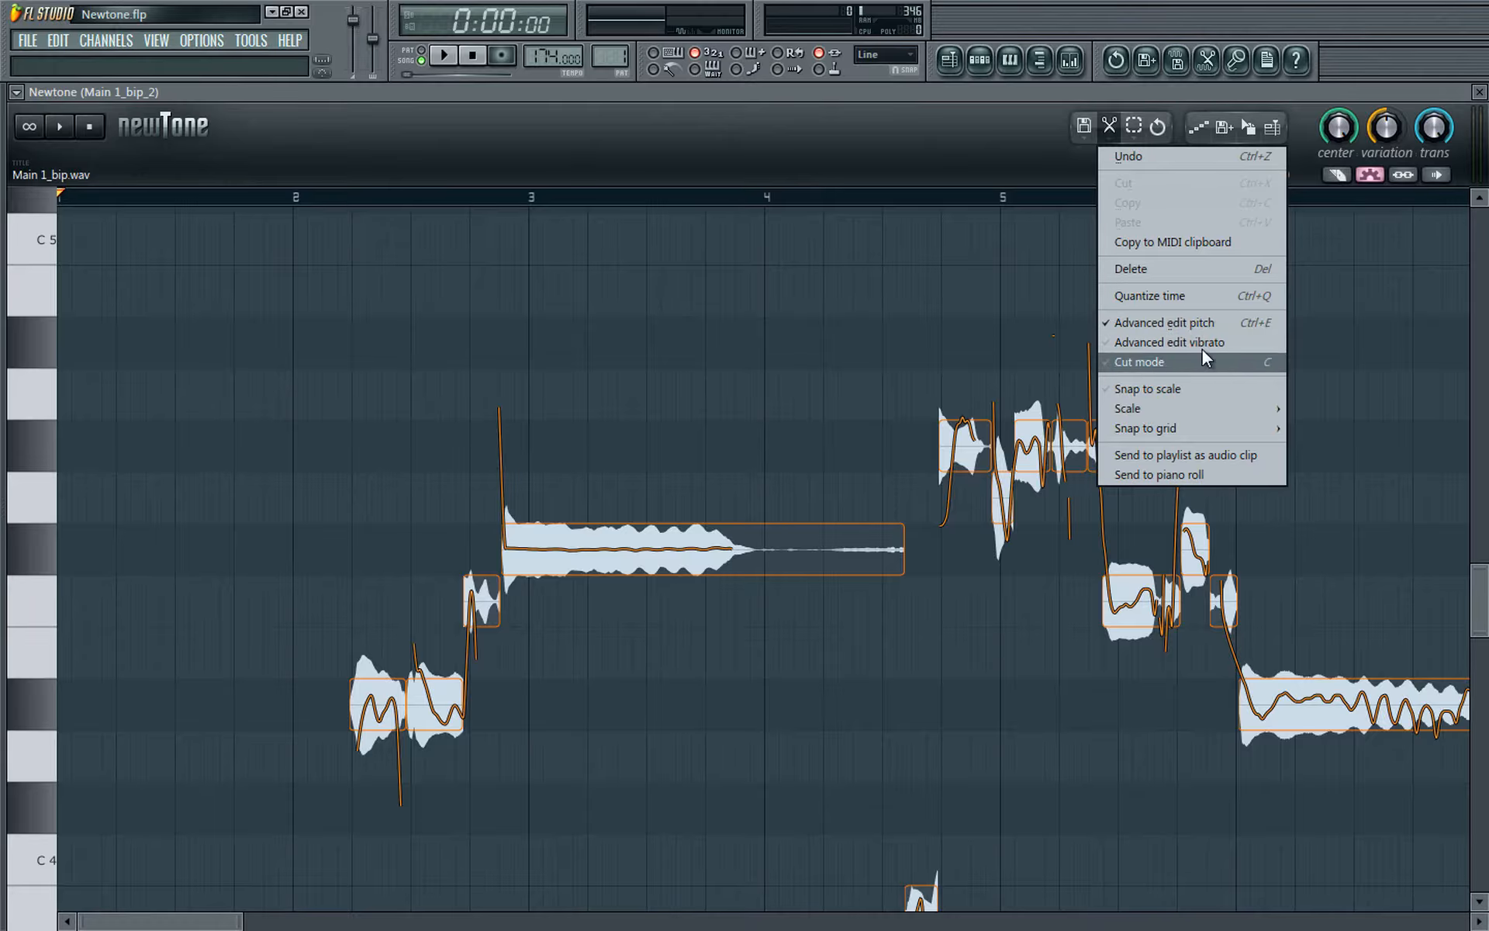
pyautogui.click(1172, 342)
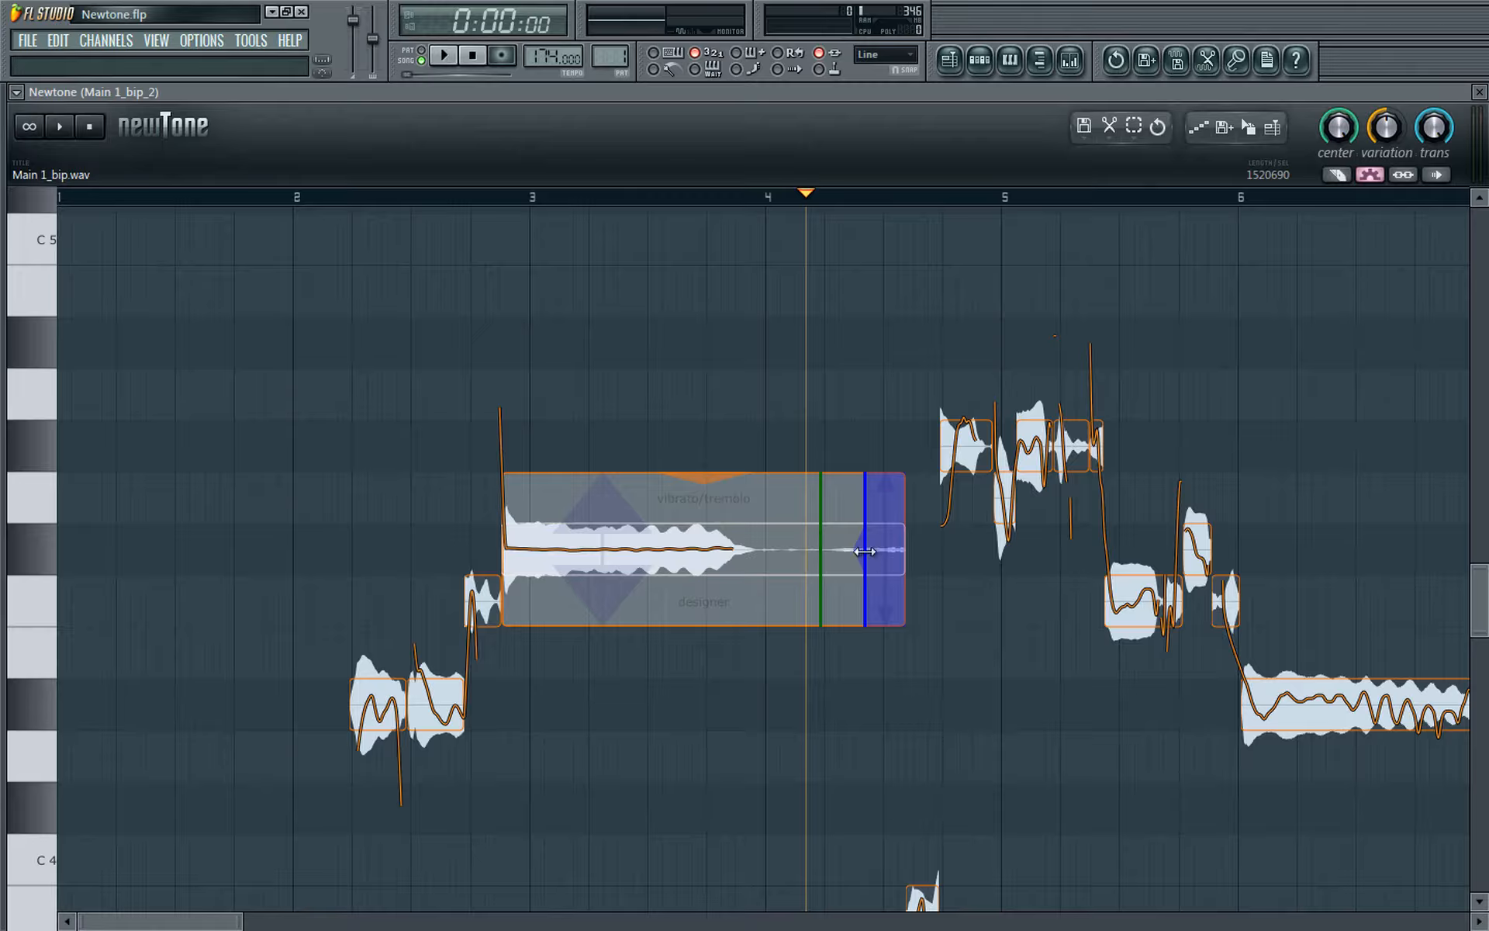
pyautogui.moveTo(892, 578)
pyautogui.mouseDown()
pyautogui.moveTo(894, 543)
pyautogui.moveTo(892, 581)
pyautogui.moveTo(890, 558)
pyautogui.mouseUp()
pyautogui.moveTo(866, 543)
pyautogui.mouseDown()
pyautogui.moveTo(764, 571)
pyautogui.moveTo(854, 525)
pyautogui.moveTo(858, 585)
pyautogui.moveTo(853, 542)
pyautogui.mouseUp()
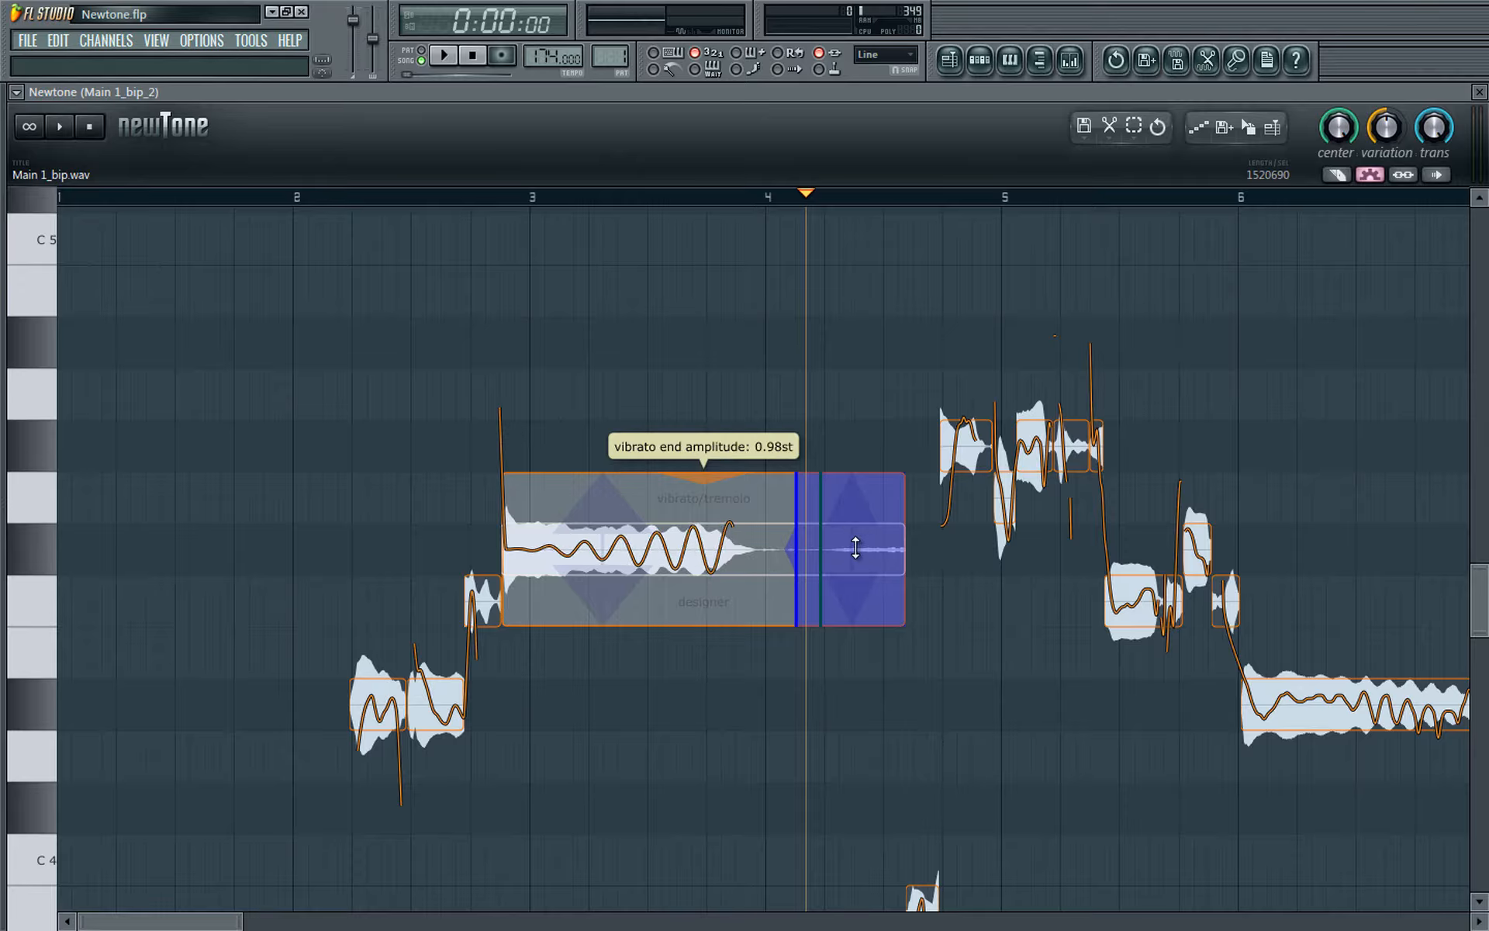
pyautogui.click(473, 197)
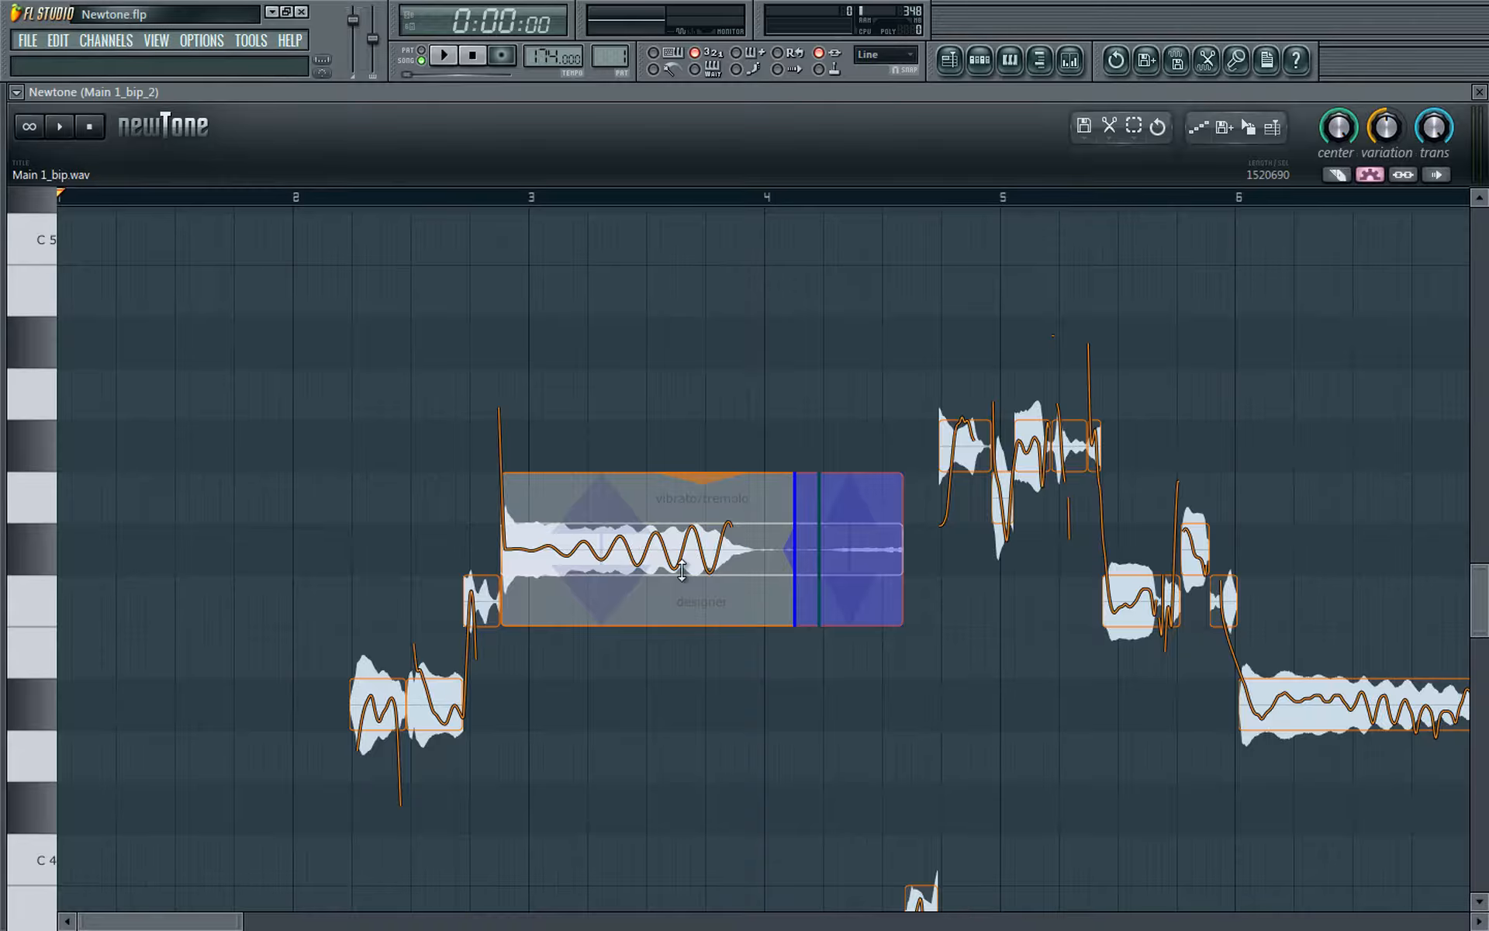
# Step: Rebalance the long note's vibrato with a start amplitude of about 0.10 st and an end amplitude of 0.70 st
pyautogui.moveTo(602, 604); pyautogui.dragTo(691, 508)
pyautogui.click(445, 191)
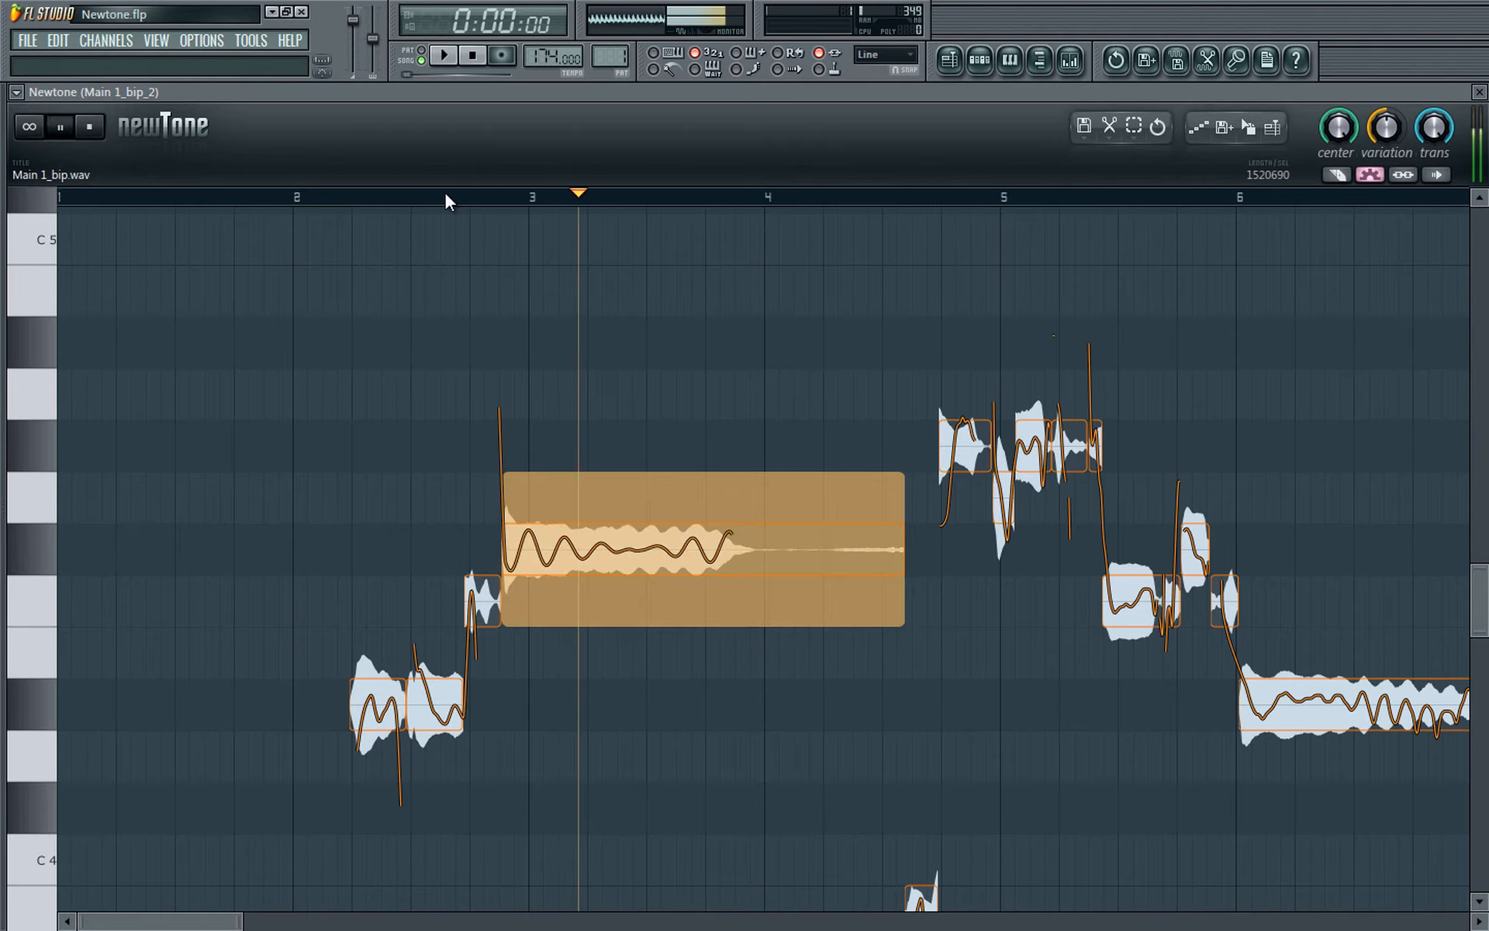
pyautogui.moveTo(668, 599); pyautogui.dragTo(675, 570)
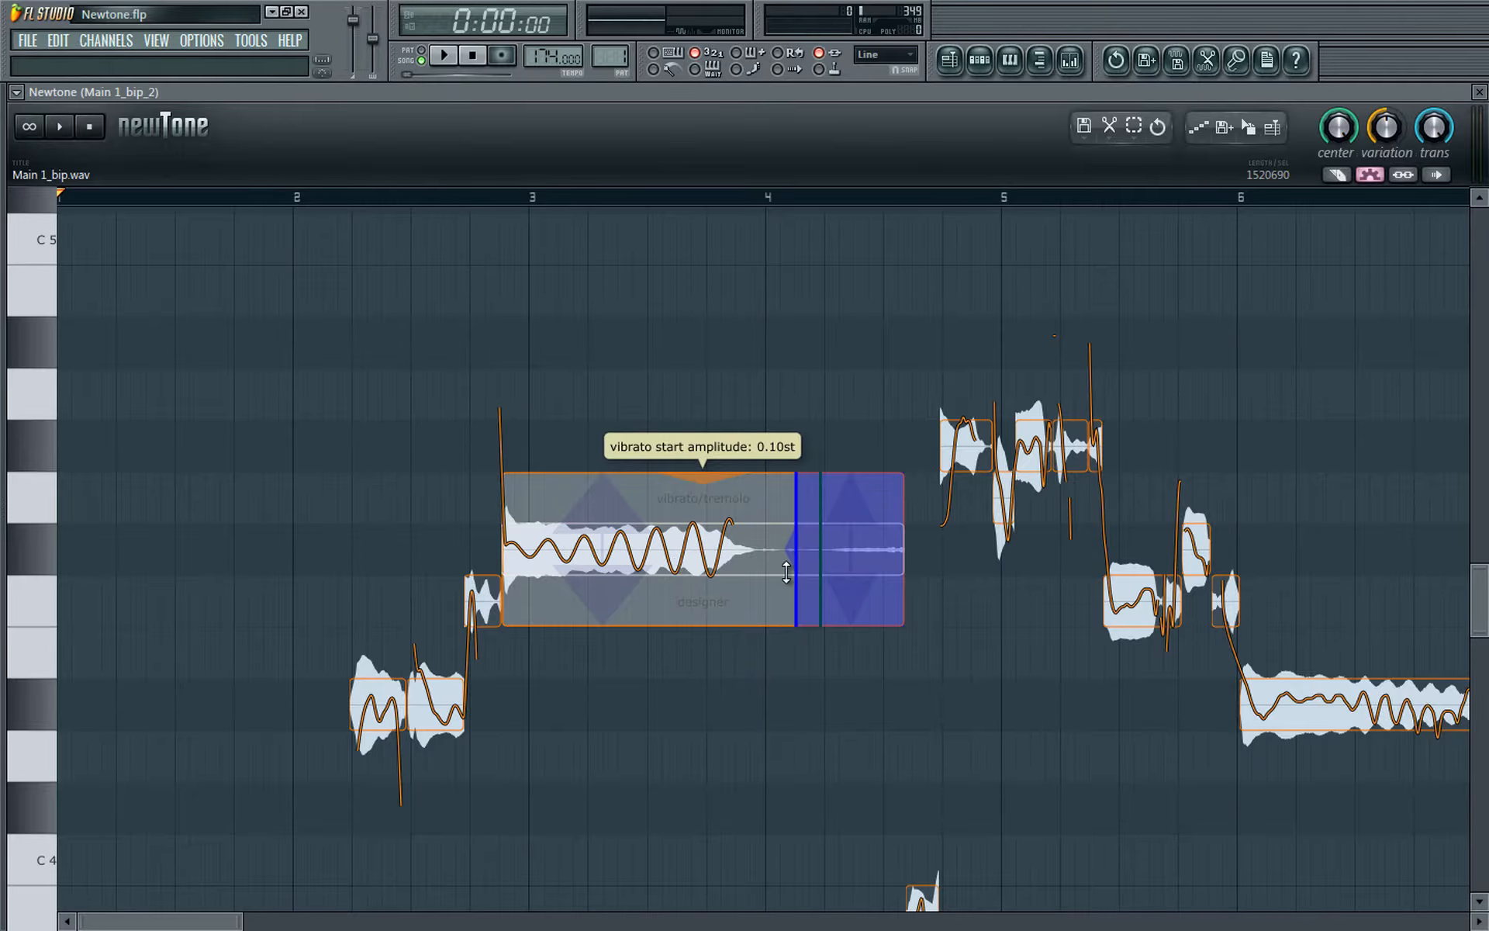
pyautogui.moveTo(793, 573); pyautogui.dragTo(868, 559)
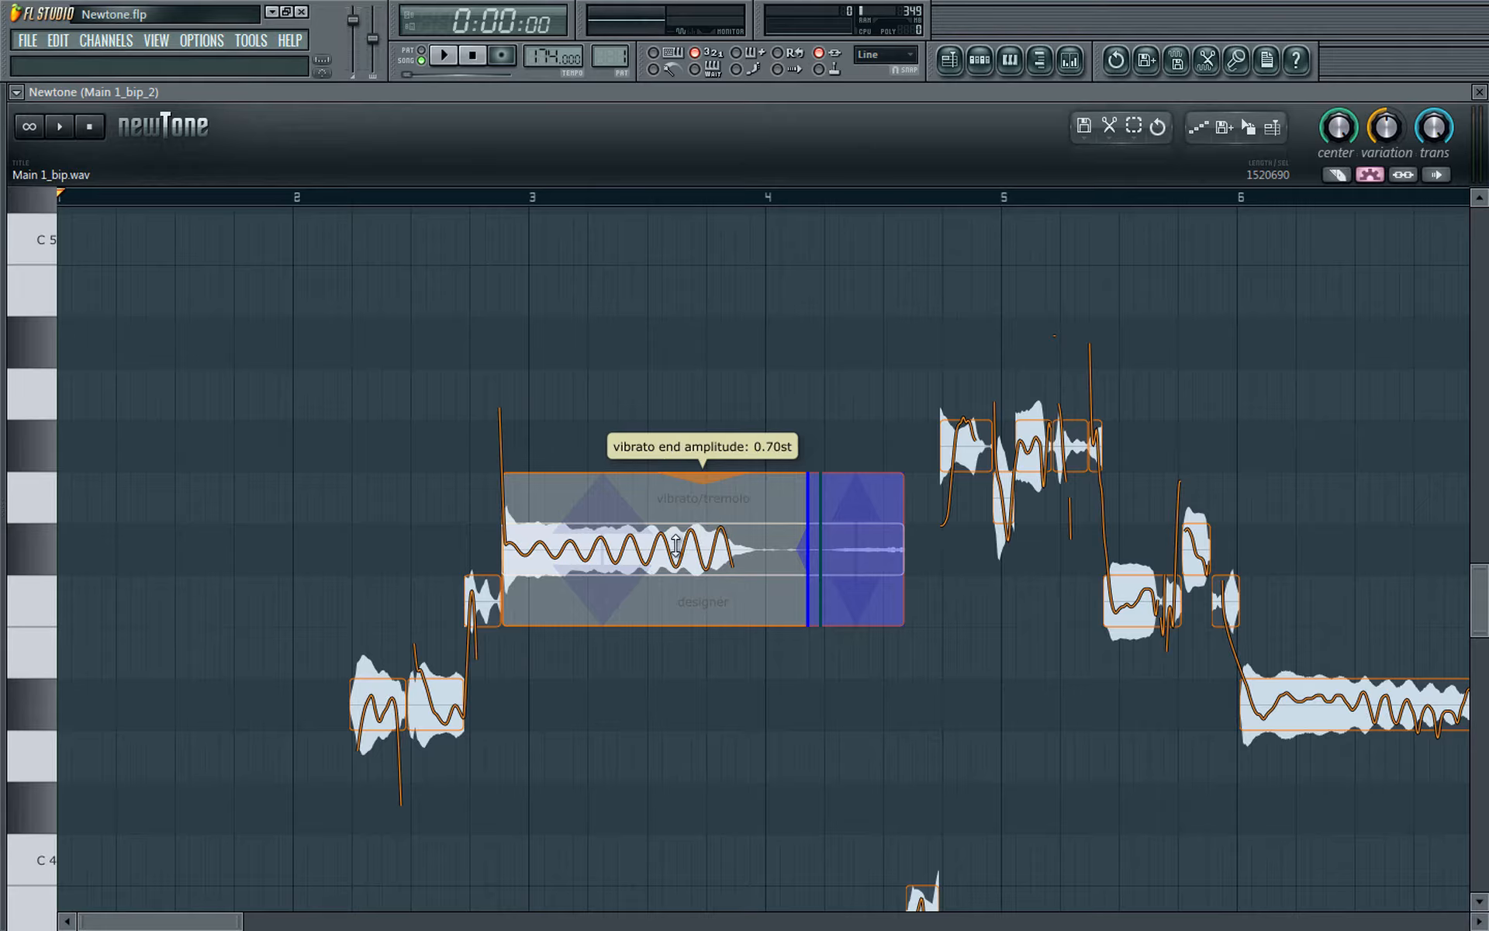
pyautogui.moveTo(678, 549); pyautogui.dragTo(650, 564)
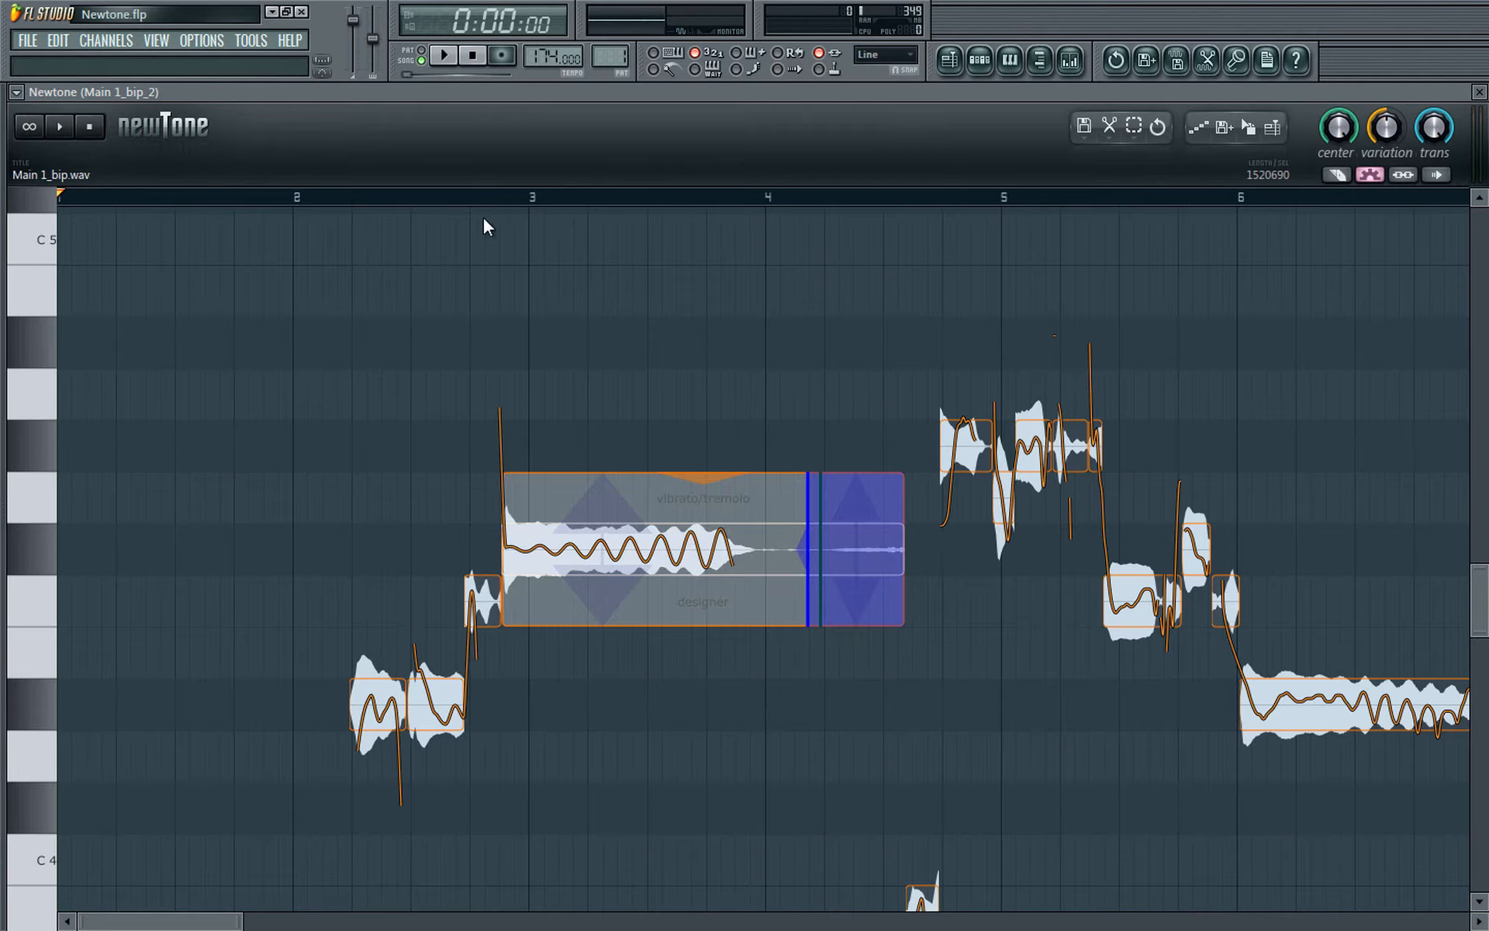
# Step: Audition the long note's reshaped vibrato from just before bar 3
pyautogui.click(437, 194)
pyautogui.press('space')
pyautogui.press('space')
# Step: Add tremolo to the long note at bar 3, fine-tune its depth, and audition the result
pyautogui.moveTo(776, 549)
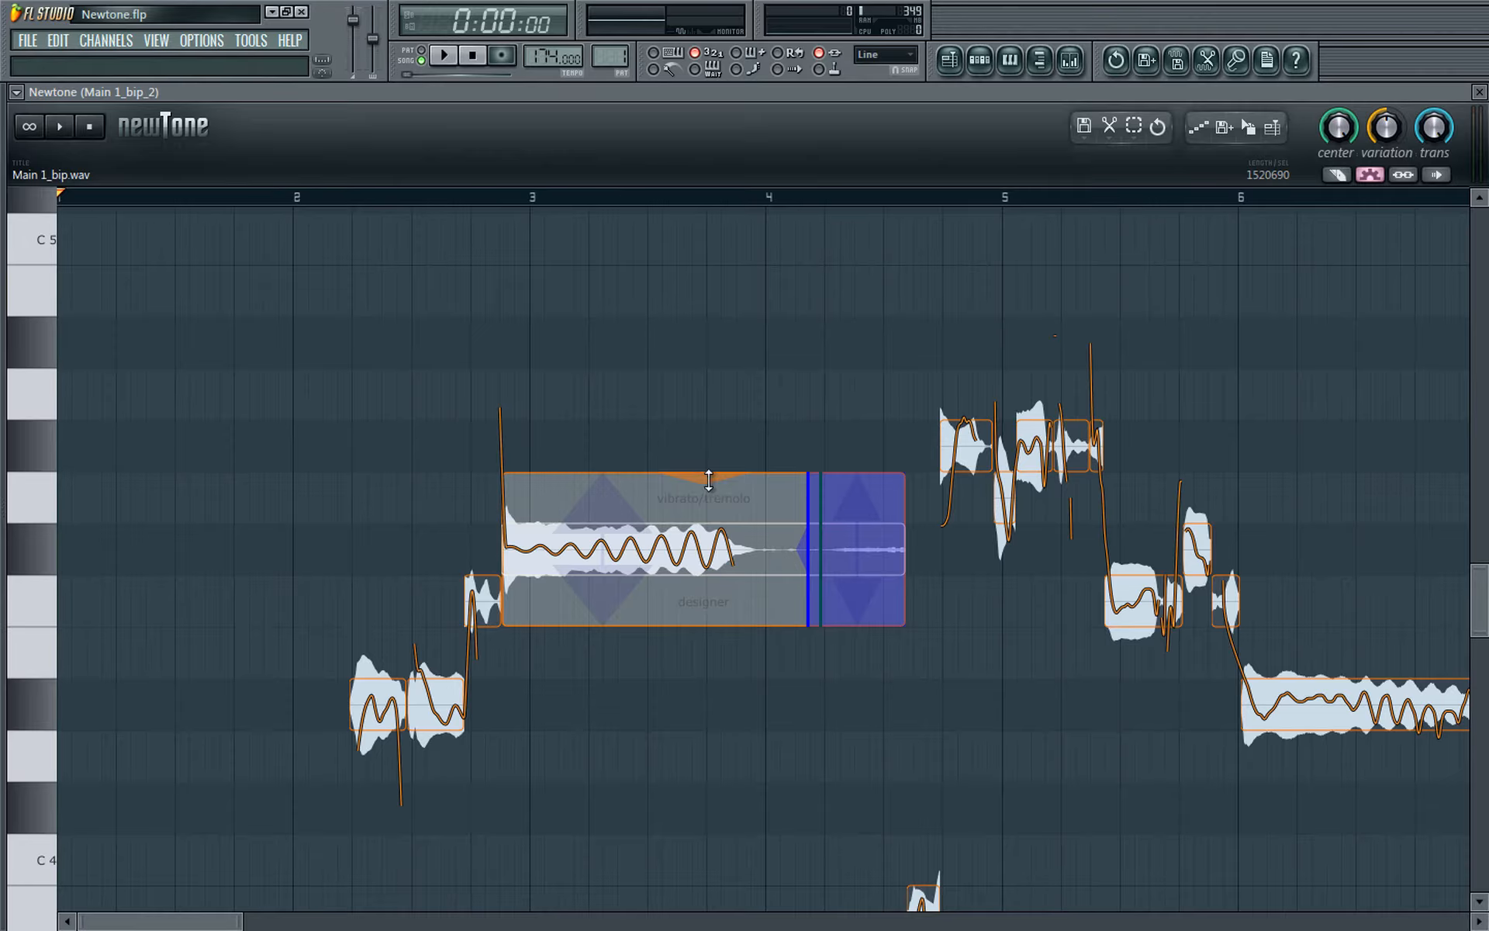
pyautogui.moveTo(709, 475); pyautogui.dragTo(710, 402)
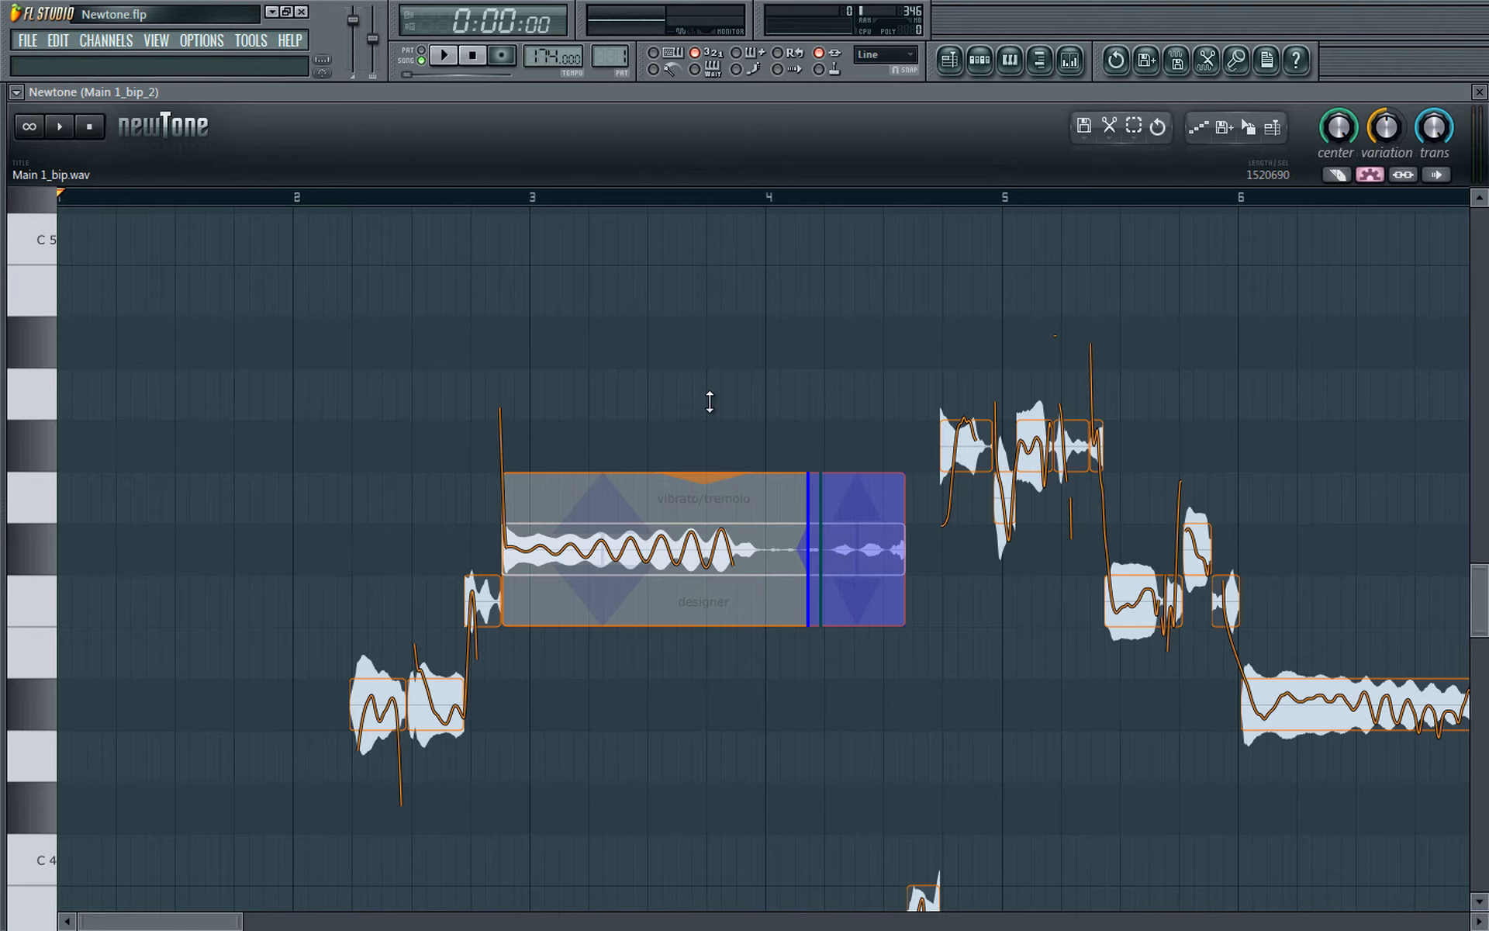
pyautogui.moveTo(710, 402); pyautogui.dragTo(714, 434)
pyautogui.click(365, 201)
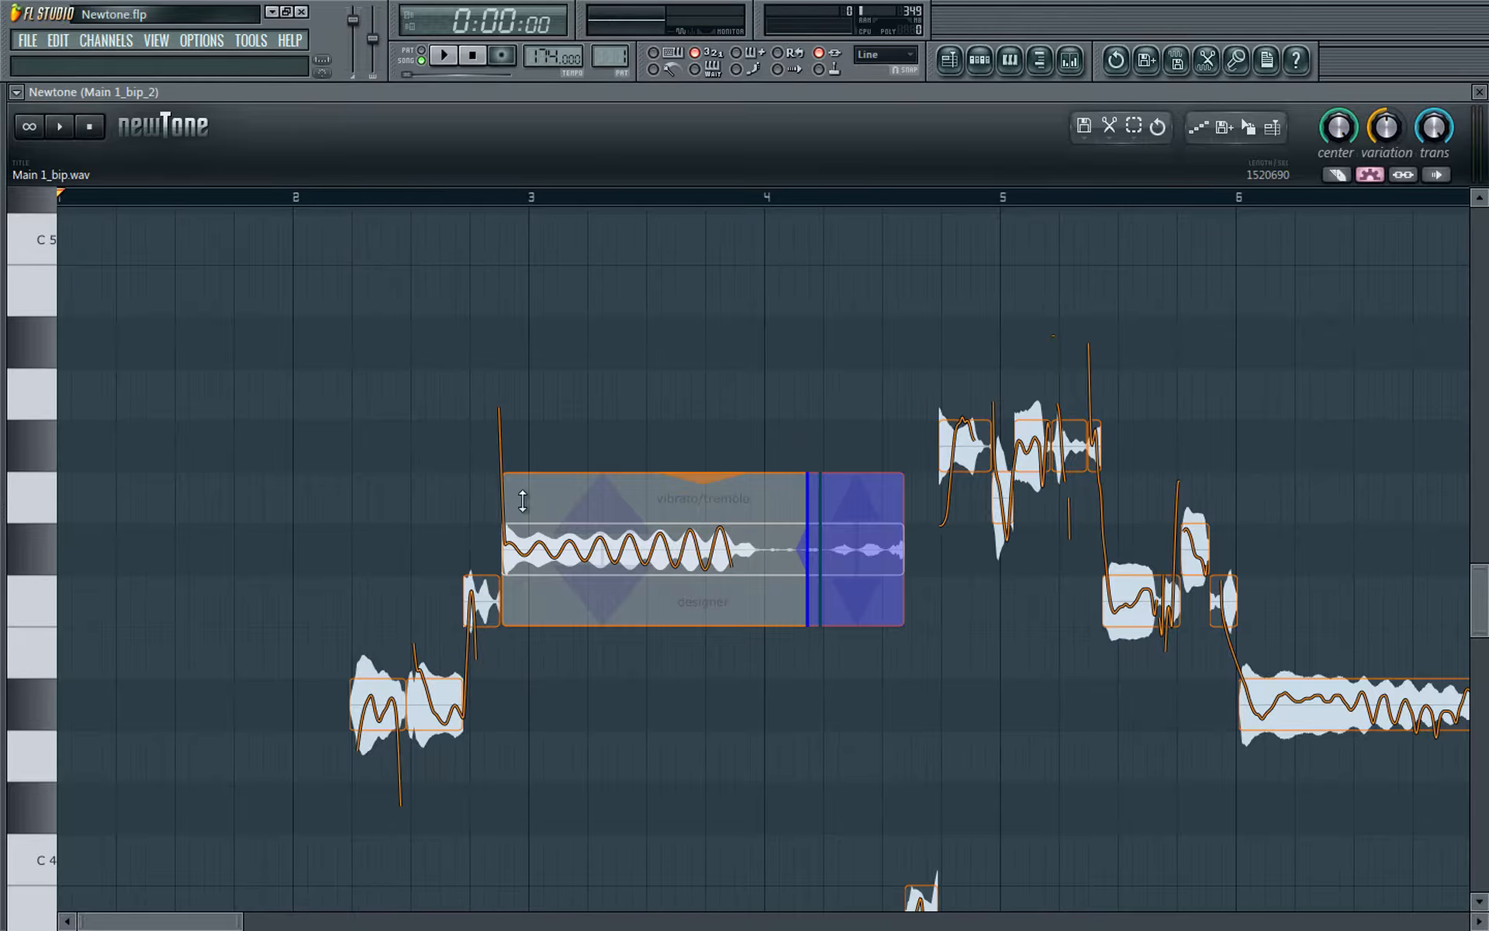
pyautogui.moveTo(693, 483); pyautogui.dragTo(704, 503)
pyautogui.click(383, 202)
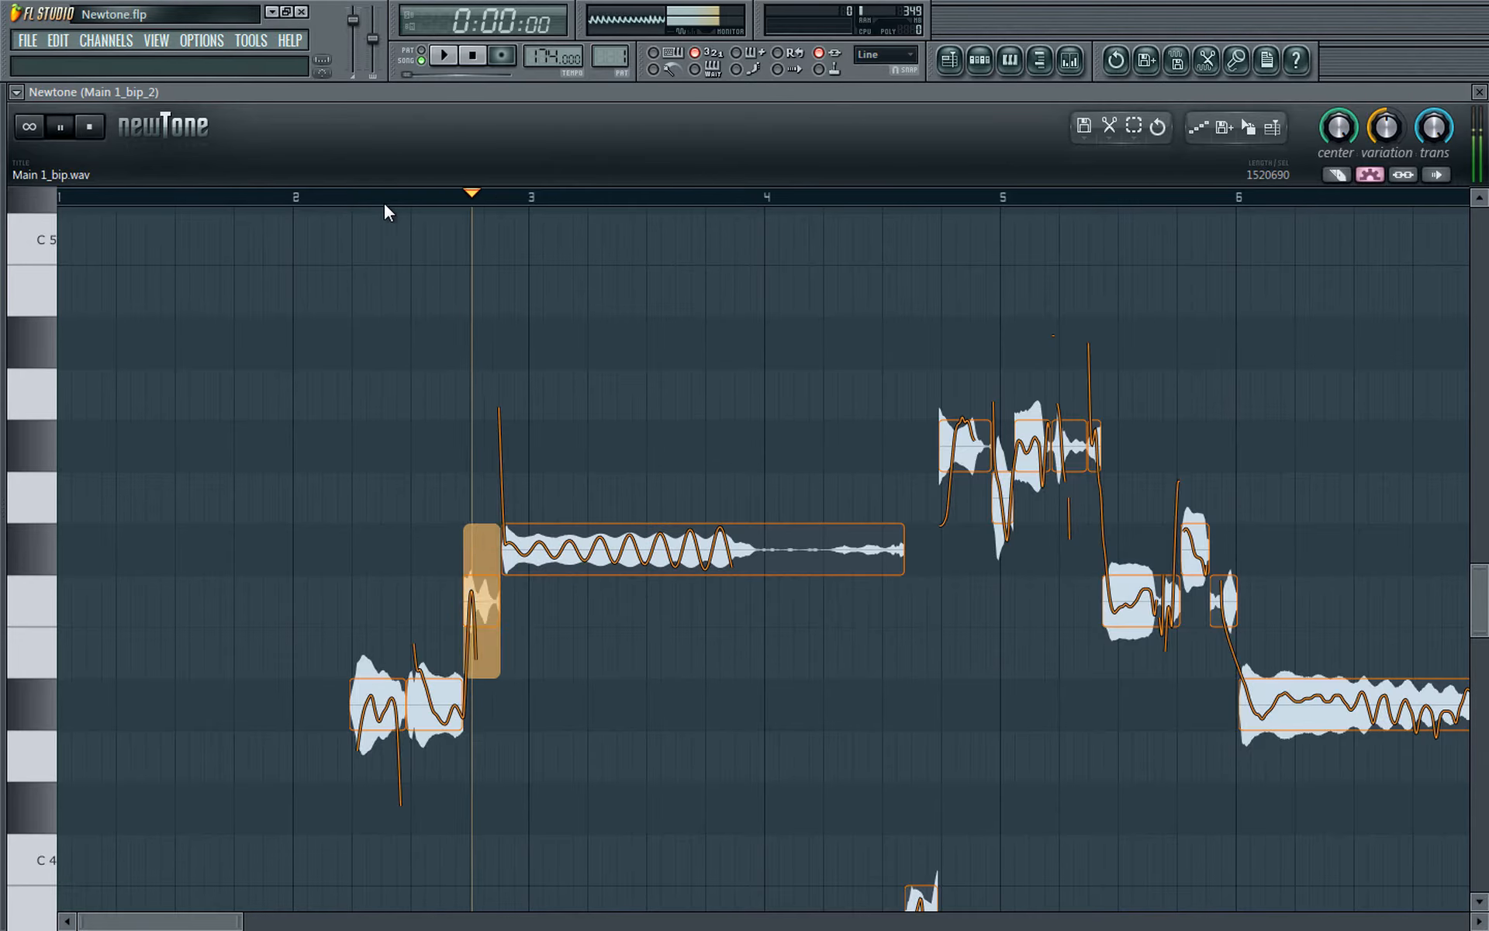
pyautogui.press('space')
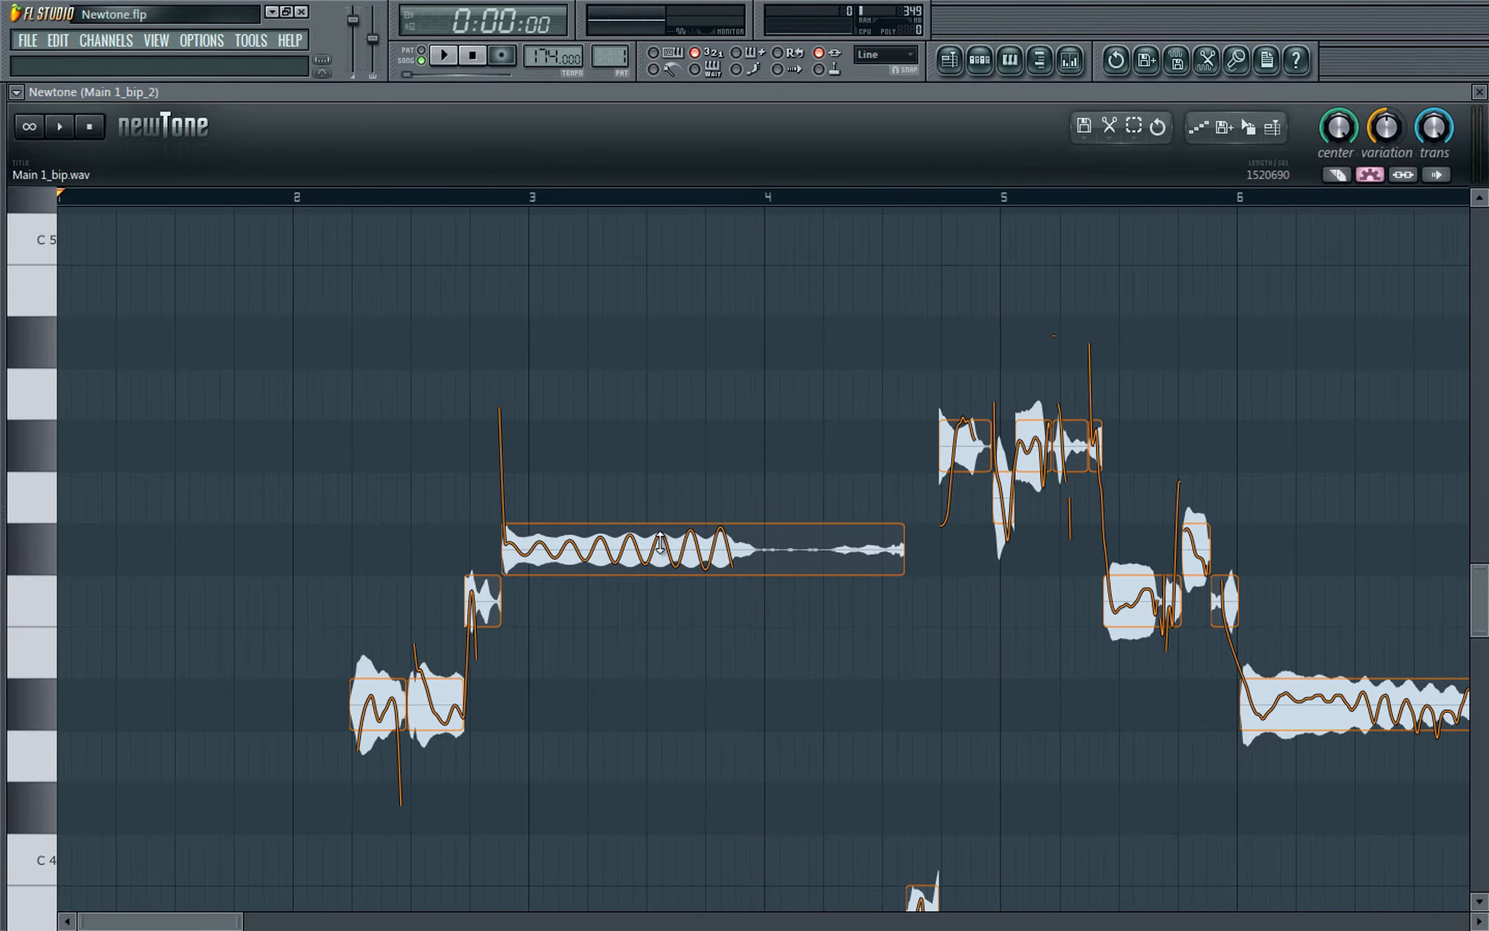
pyautogui.moveTo(660, 543)
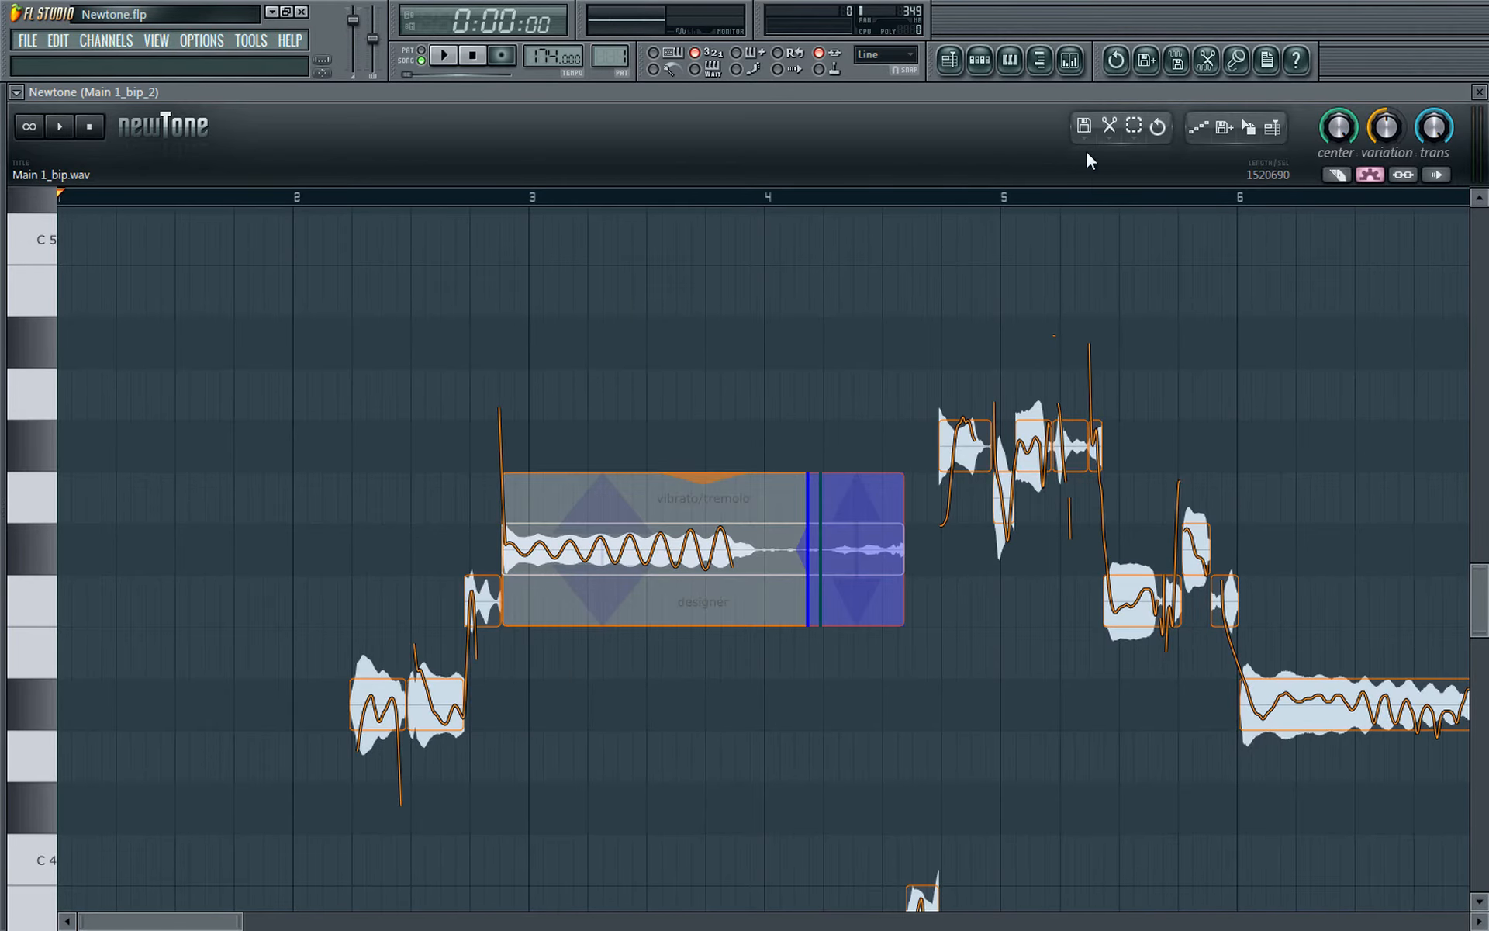
# Step: Turn off Advanced edit vibrato, raise the long note's volume at bar 3 to 134%, and audition it
pyautogui.click(1110, 138)
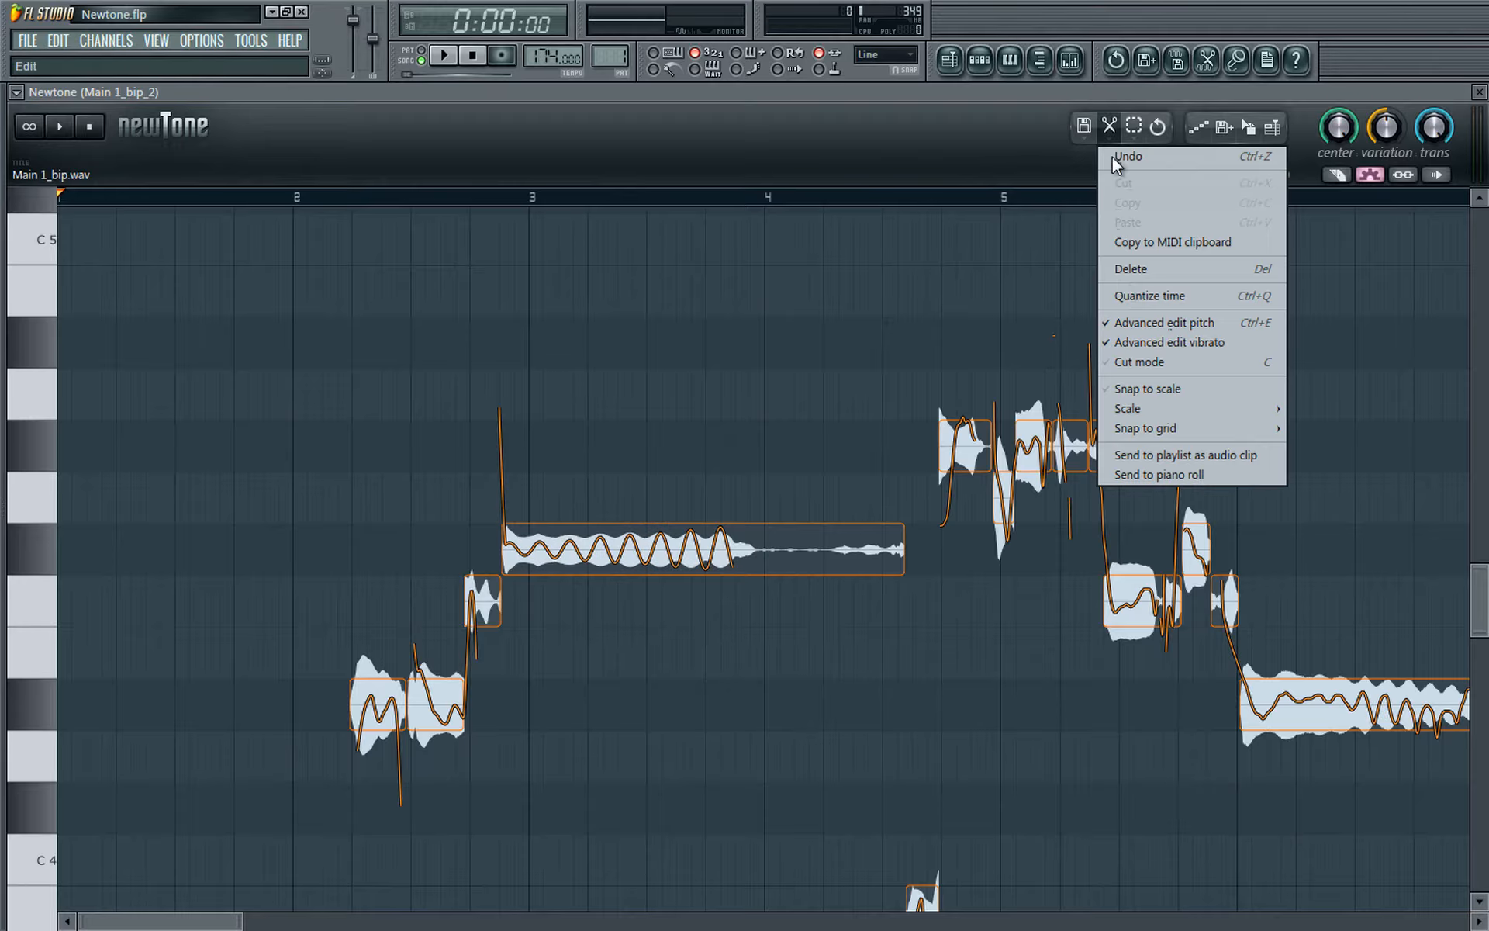
pyautogui.click(1170, 339)
pyautogui.moveTo(700, 476); pyautogui.dragTo(410, 194)
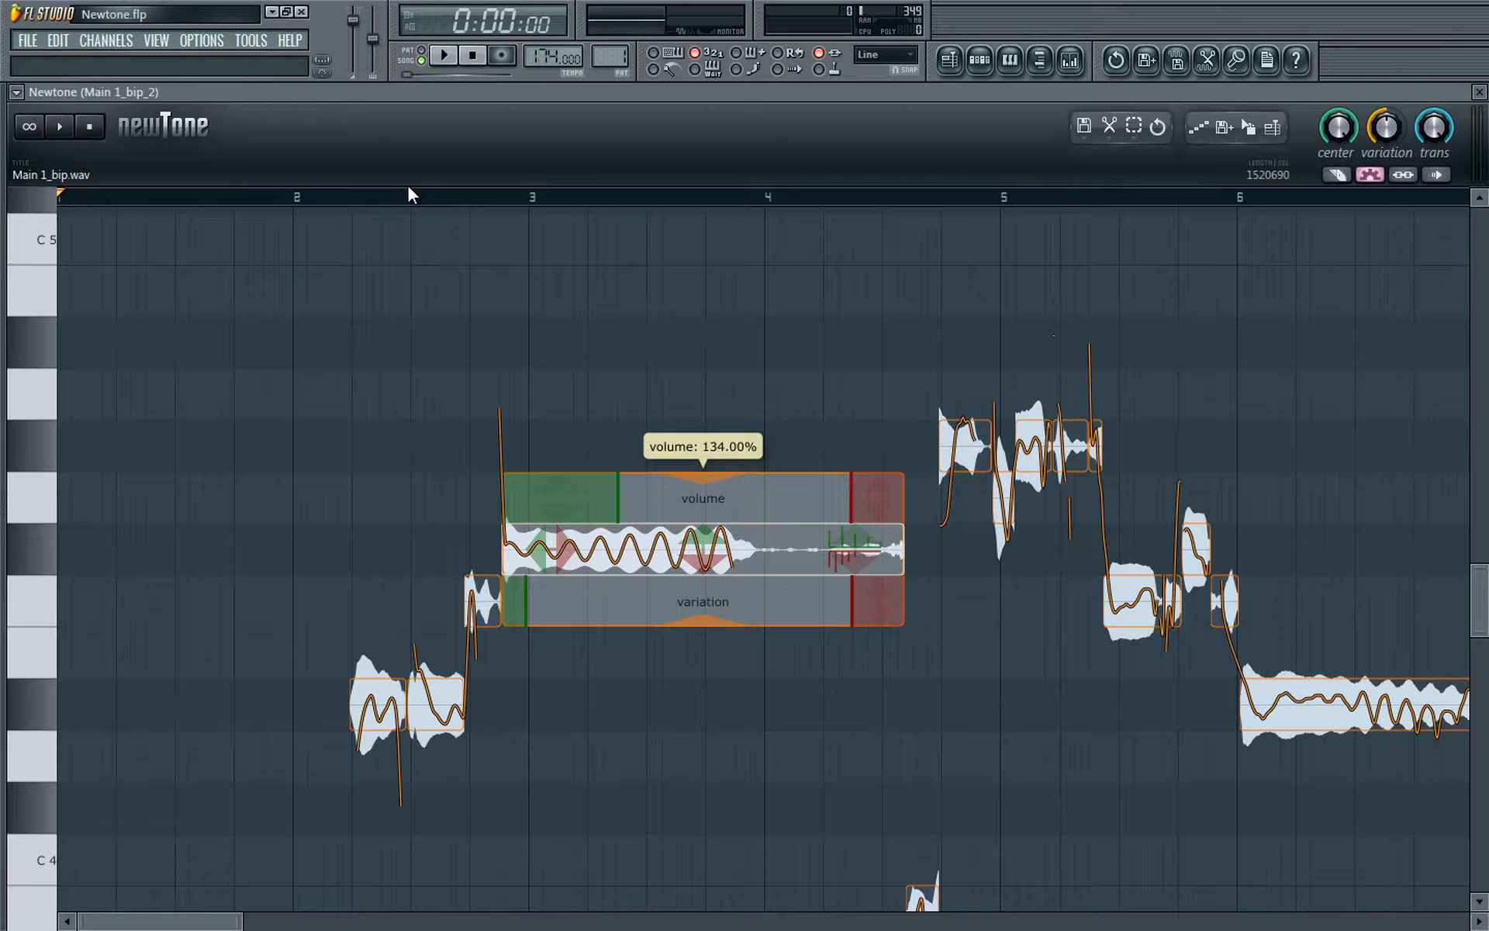
pyautogui.click(342, 193)
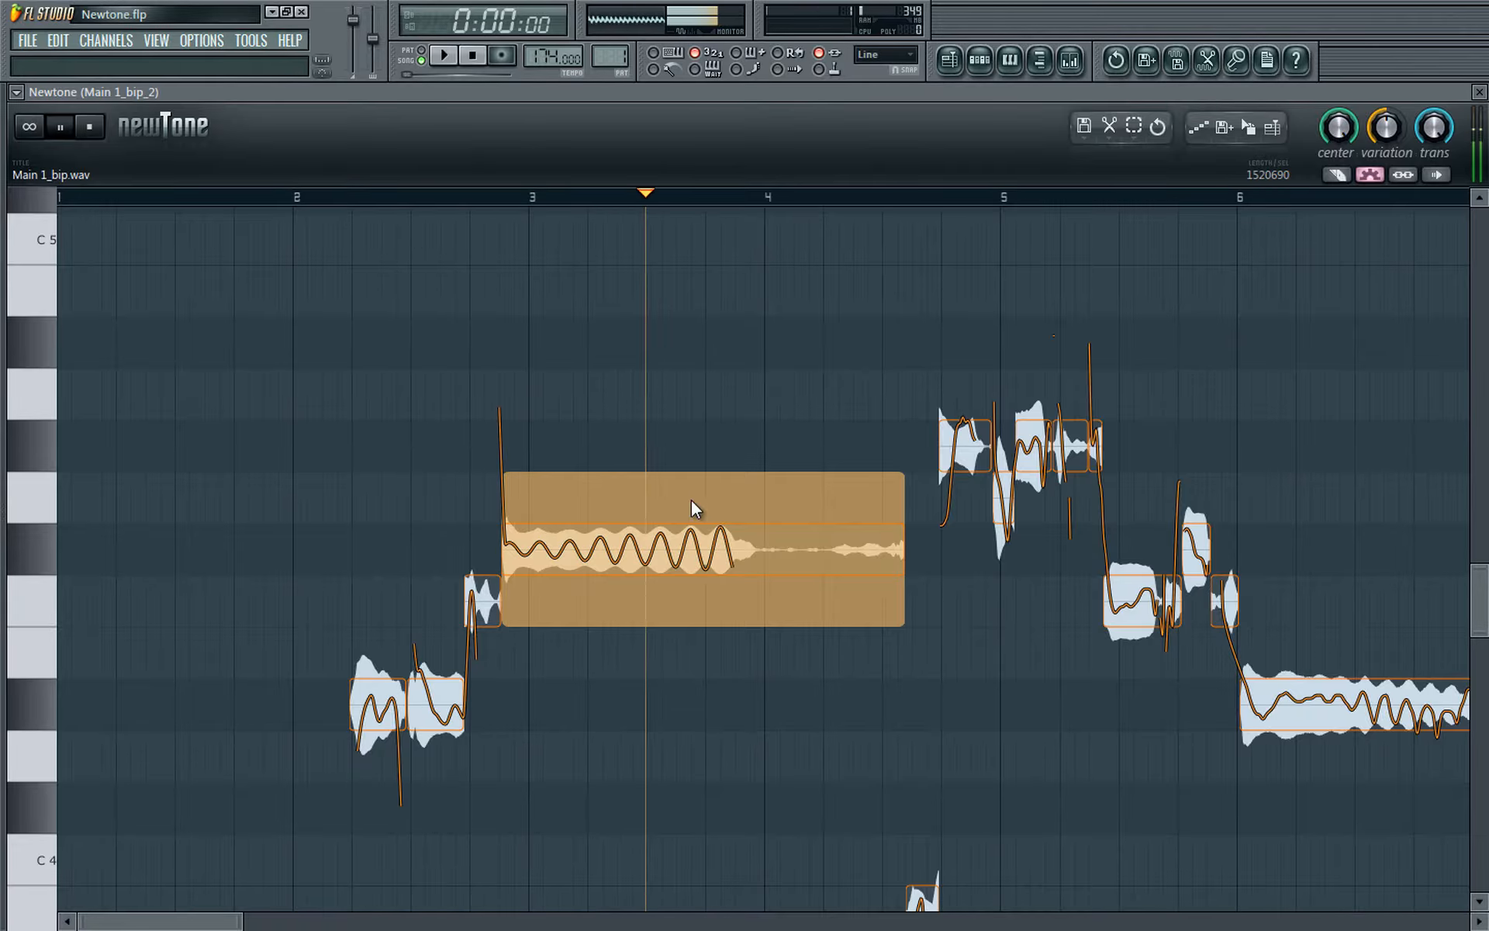
# Step: Raise the bar 3 long note's volume further and audition the phrase from just after bar 2
pyautogui.moveTo(707, 522); pyautogui.dragTo(702, 465)
pyautogui.click(335, 199)
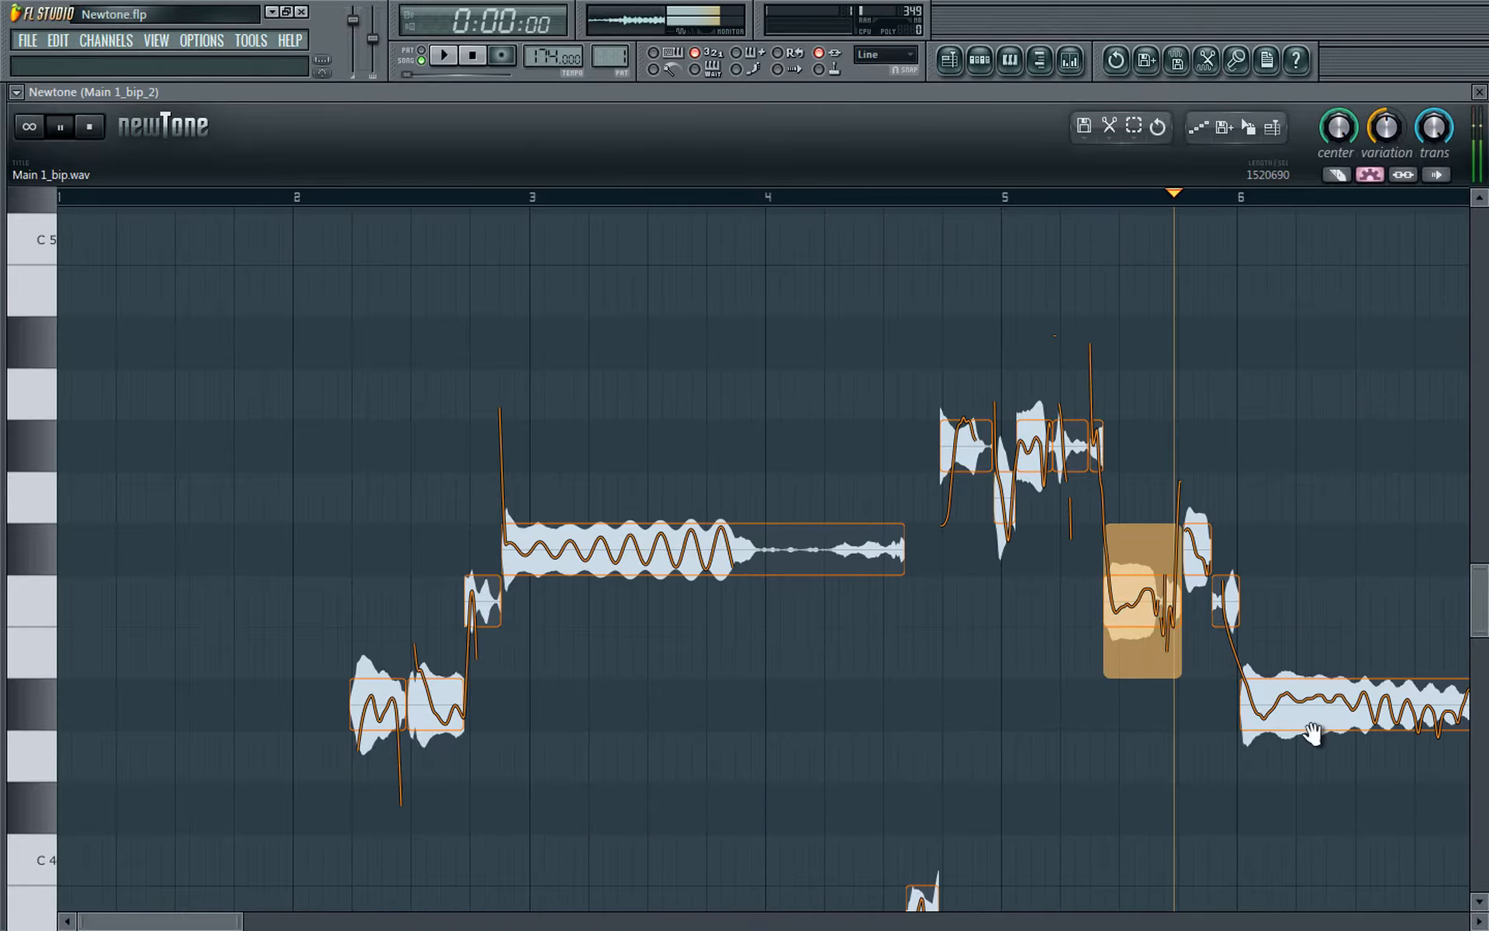
pyautogui.moveTo(1366, 768)
pyautogui.press('space')
# Step: Flatten most of the pitch variation in the long note at bar 6 and audition it
pyautogui.scroll(-1, 1358, 797)
pyautogui.moveTo(1356, 797); pyautogui.dragTo(687, 641)
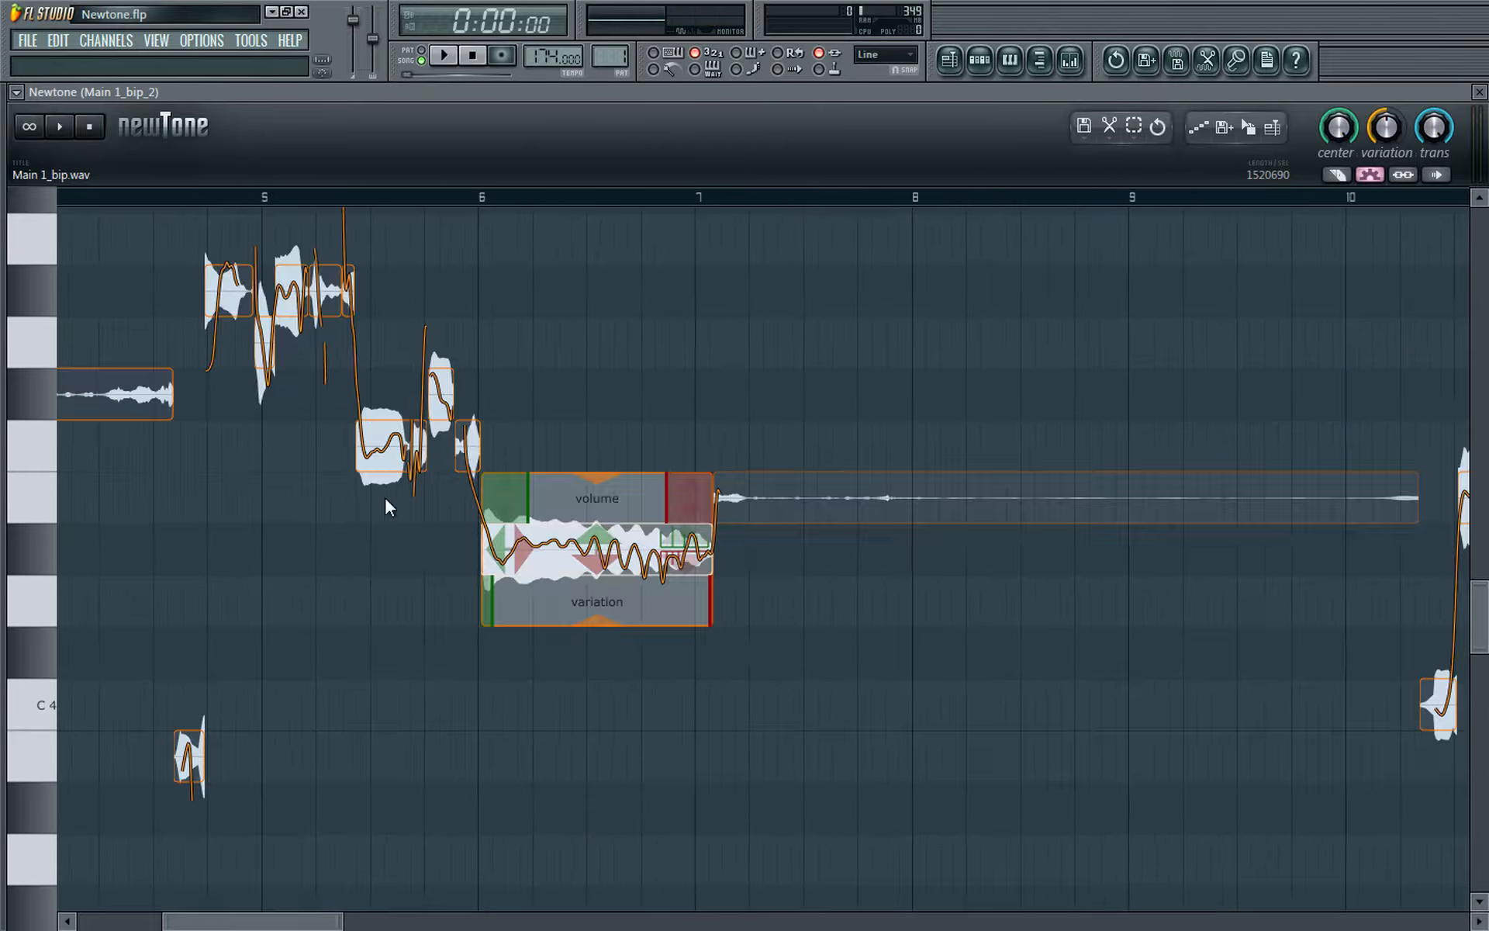
pyautogui.moveTo(419, 509); pyautogui.dragTo(659, 593)
pyautogui.scroll(5, 854, 605)
pyautogui.scroll(1, 656, 662)
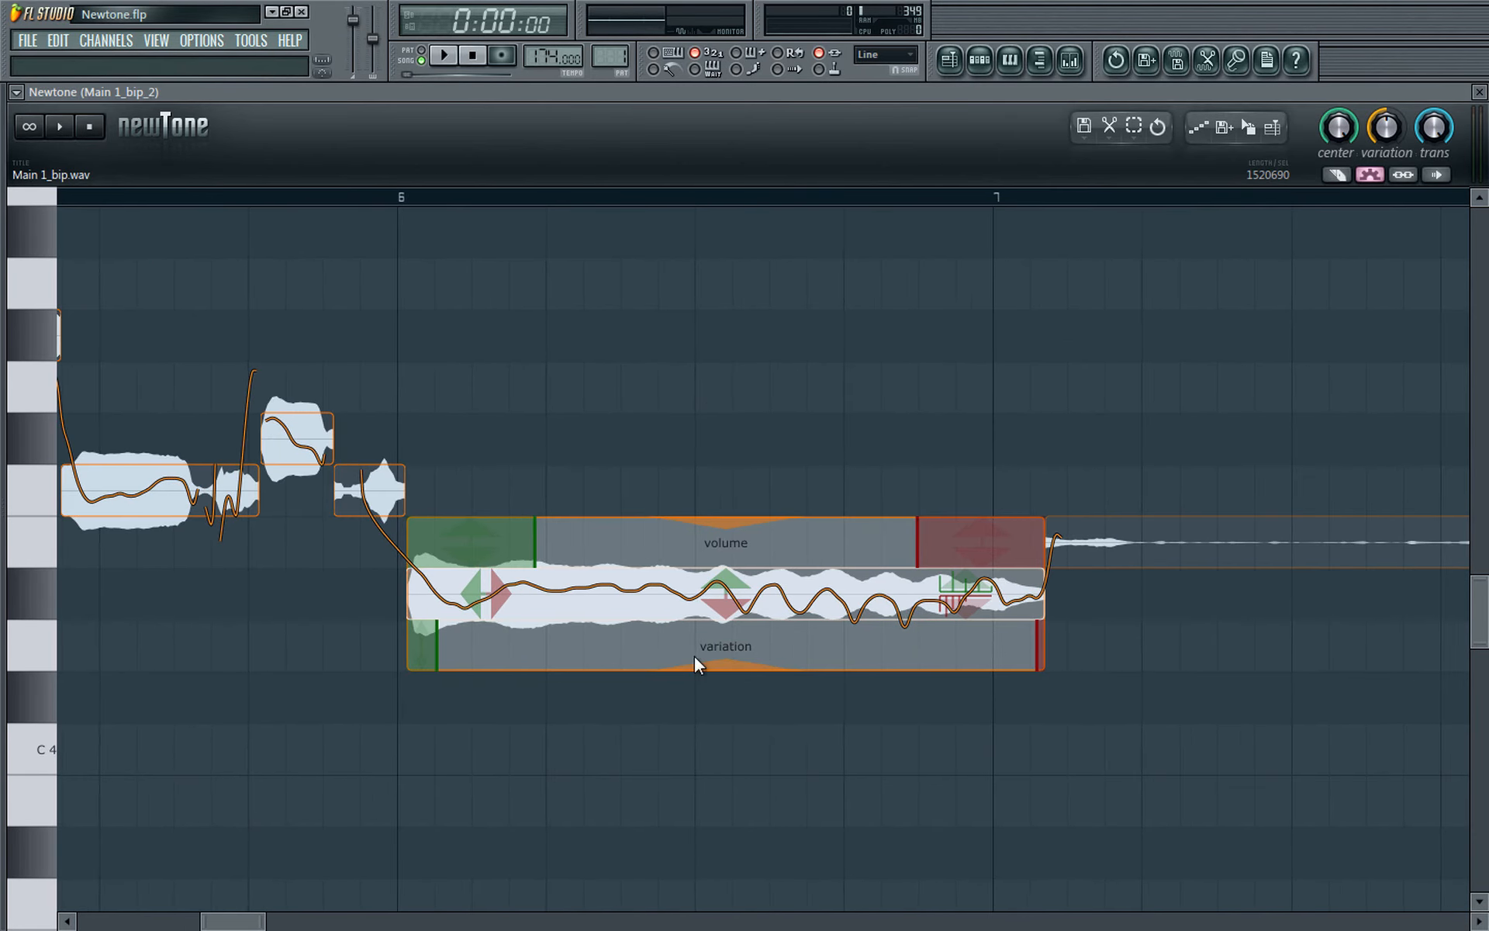
pyautogui.moveTo(735, 657); pyautogui.dragTo(742, 495)
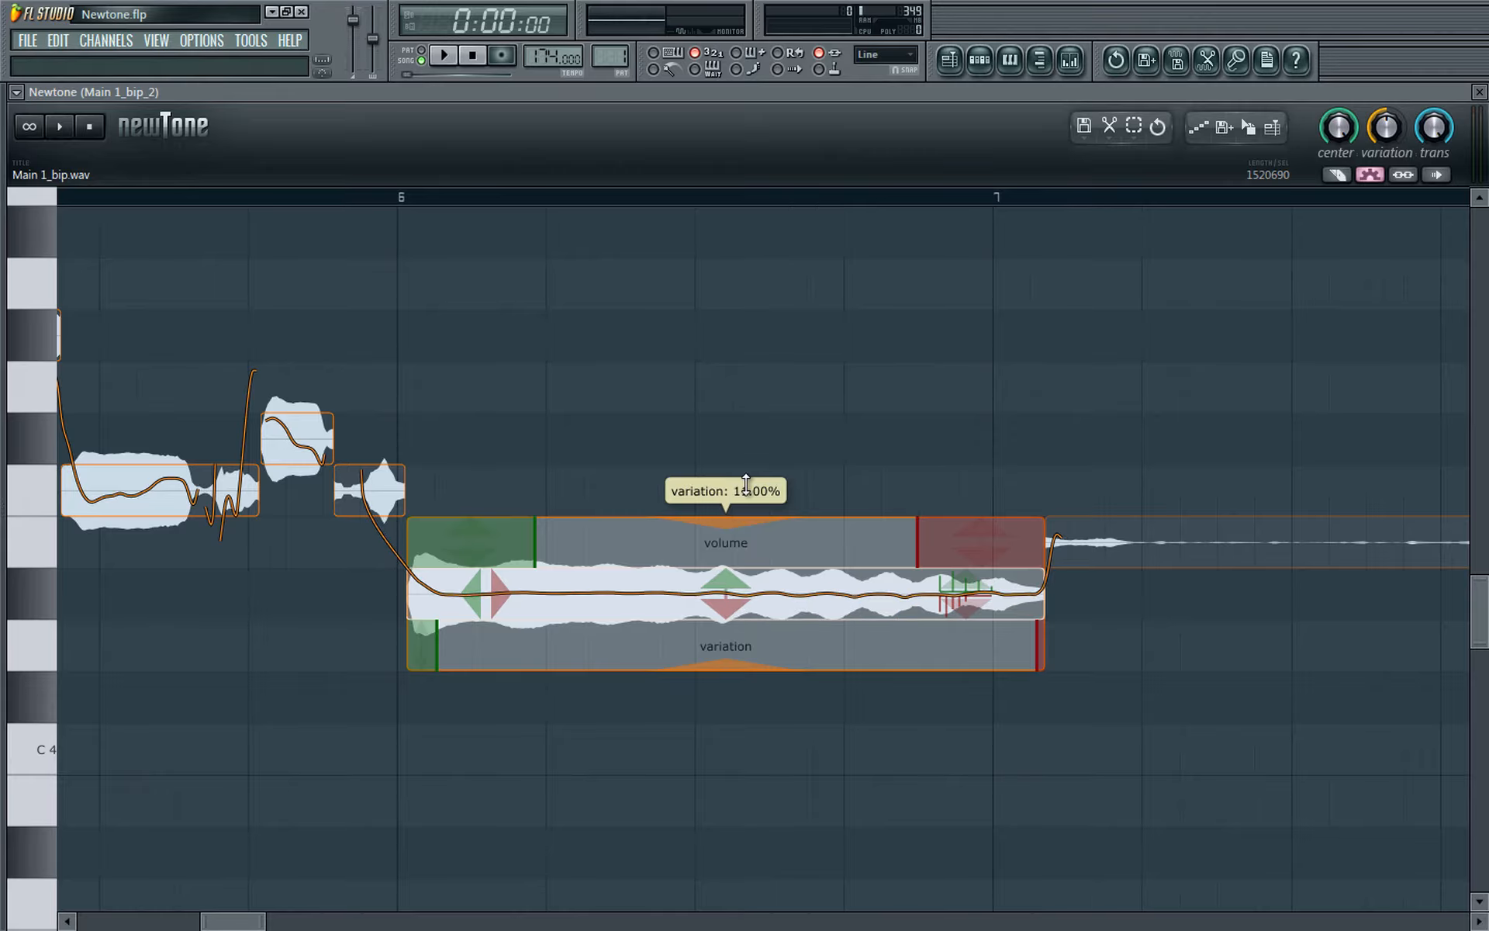
pyautogui.click(357, 197)
pyautogui.click(738, 595)
pyautogui.scroll(-1, 746, 595)
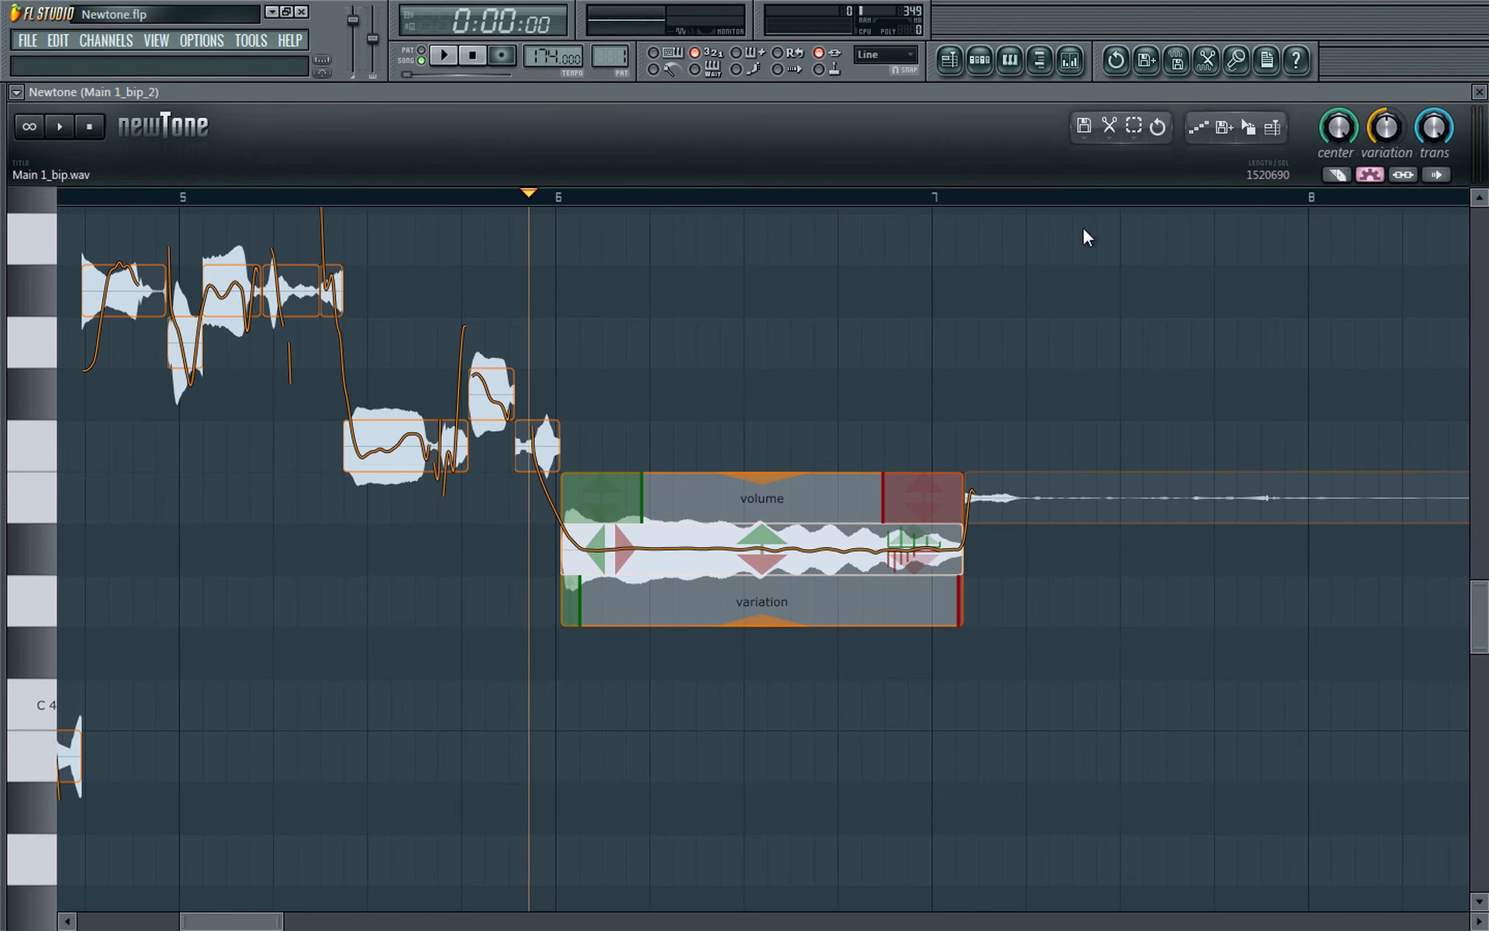
# Step: Turn on Advanced edit vibrato, give the long note at bar 6 a growing vibrato plus tremolo, and audition the phrase
pyautogui.click(1117, 134)
pyautogui.click(1189, 350)
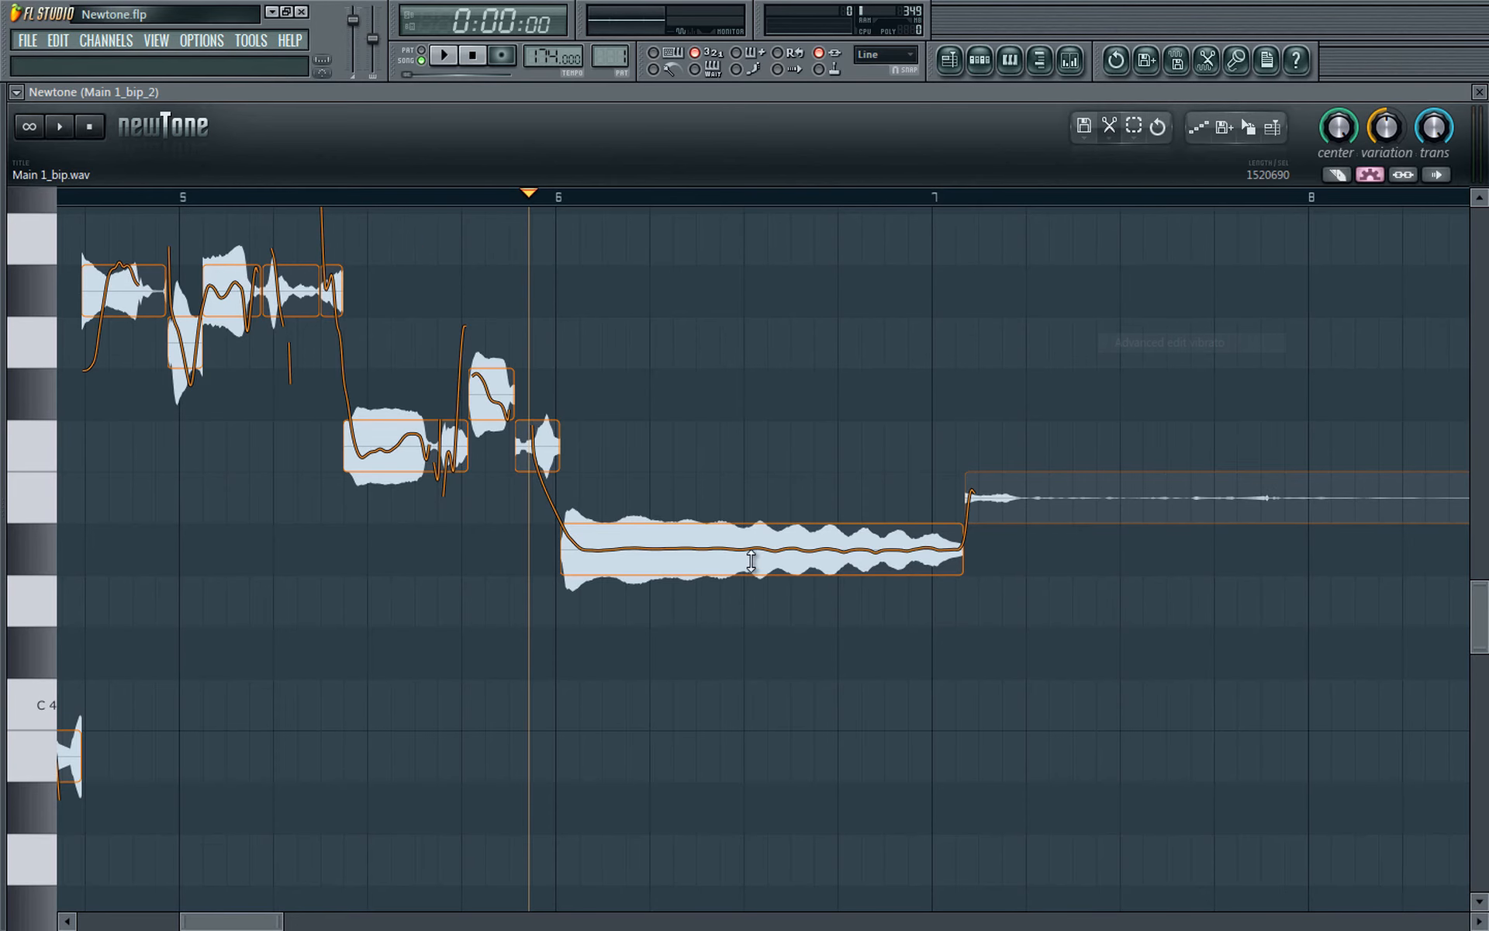
pyautogui.middleClick(762, 553)
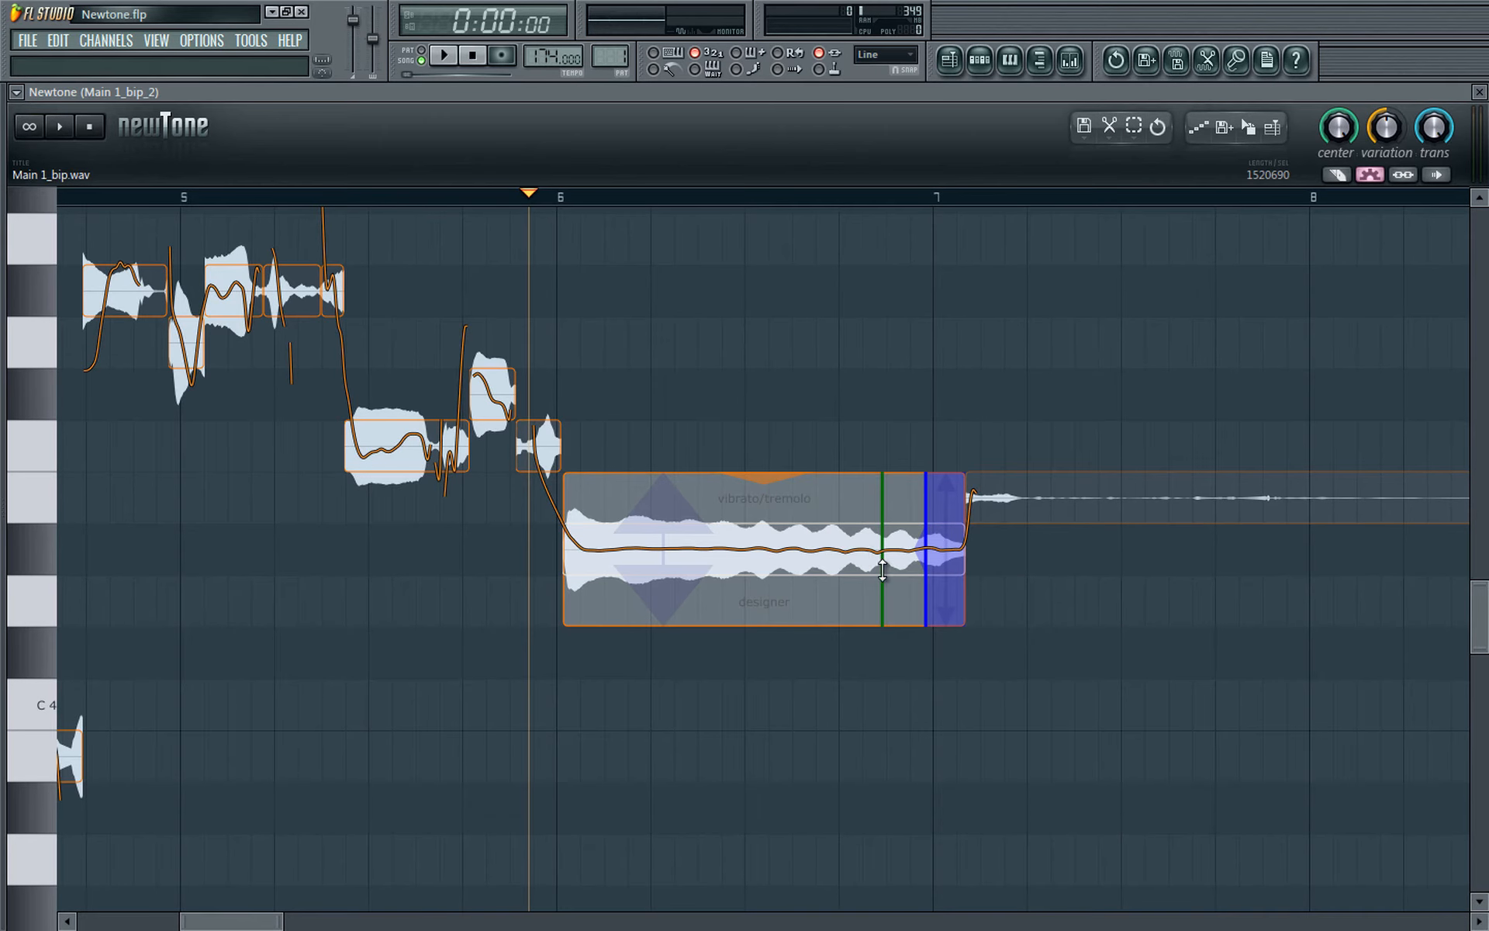
pyautogui.moveTo(883, 570); pyautogui.dragTo(877, 570)
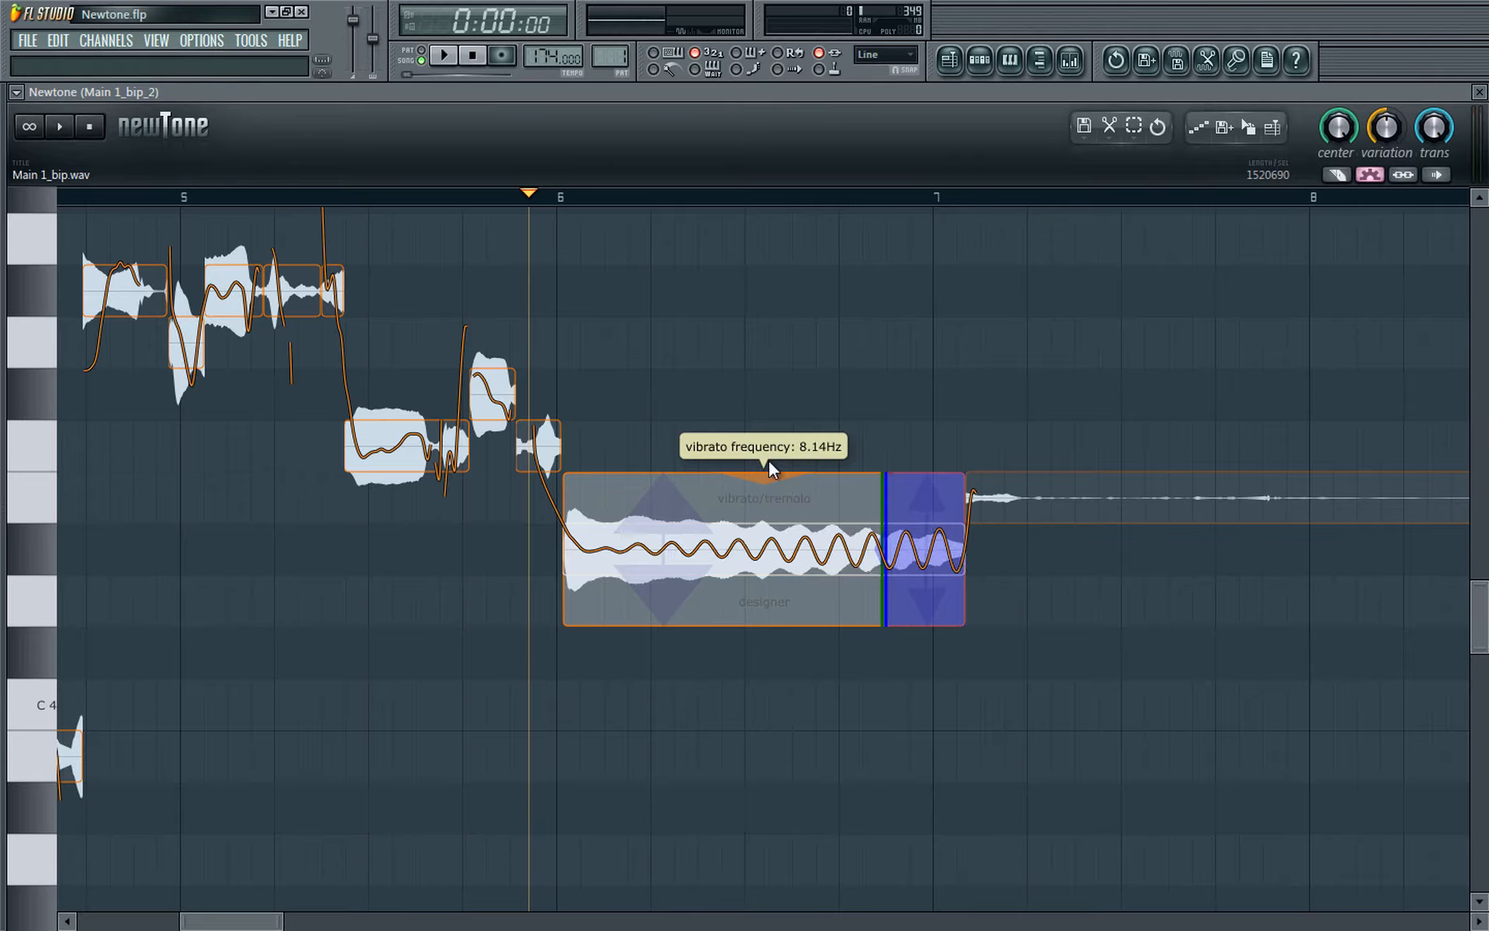
pyautogui.moveTo(768, 459); pyautogui.dragTo(759, 464)
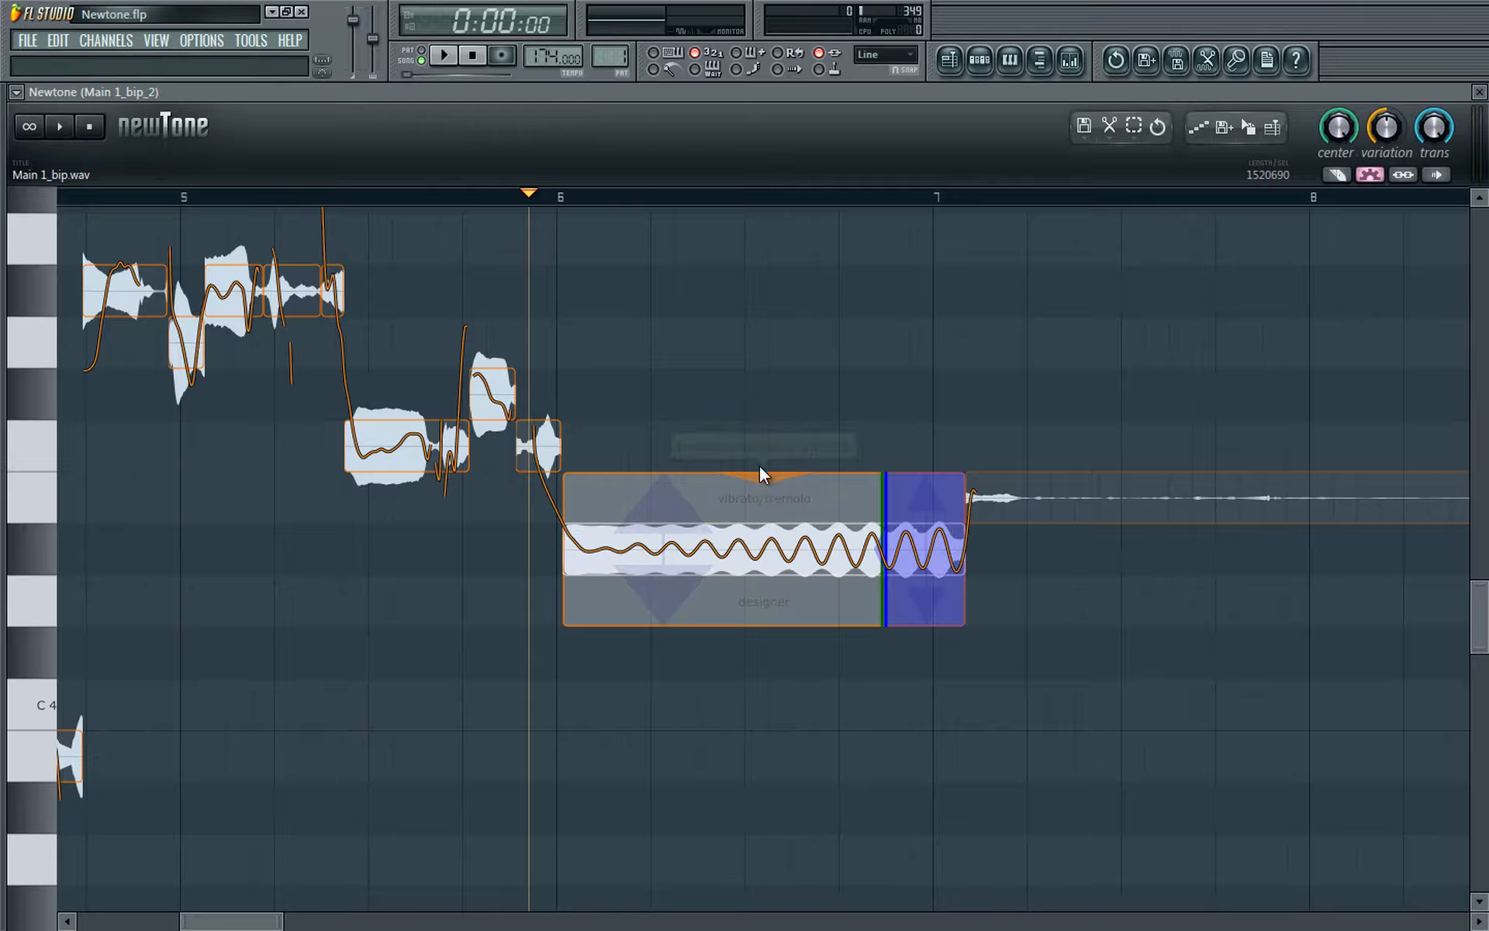
pyautogui.click(324, 192)
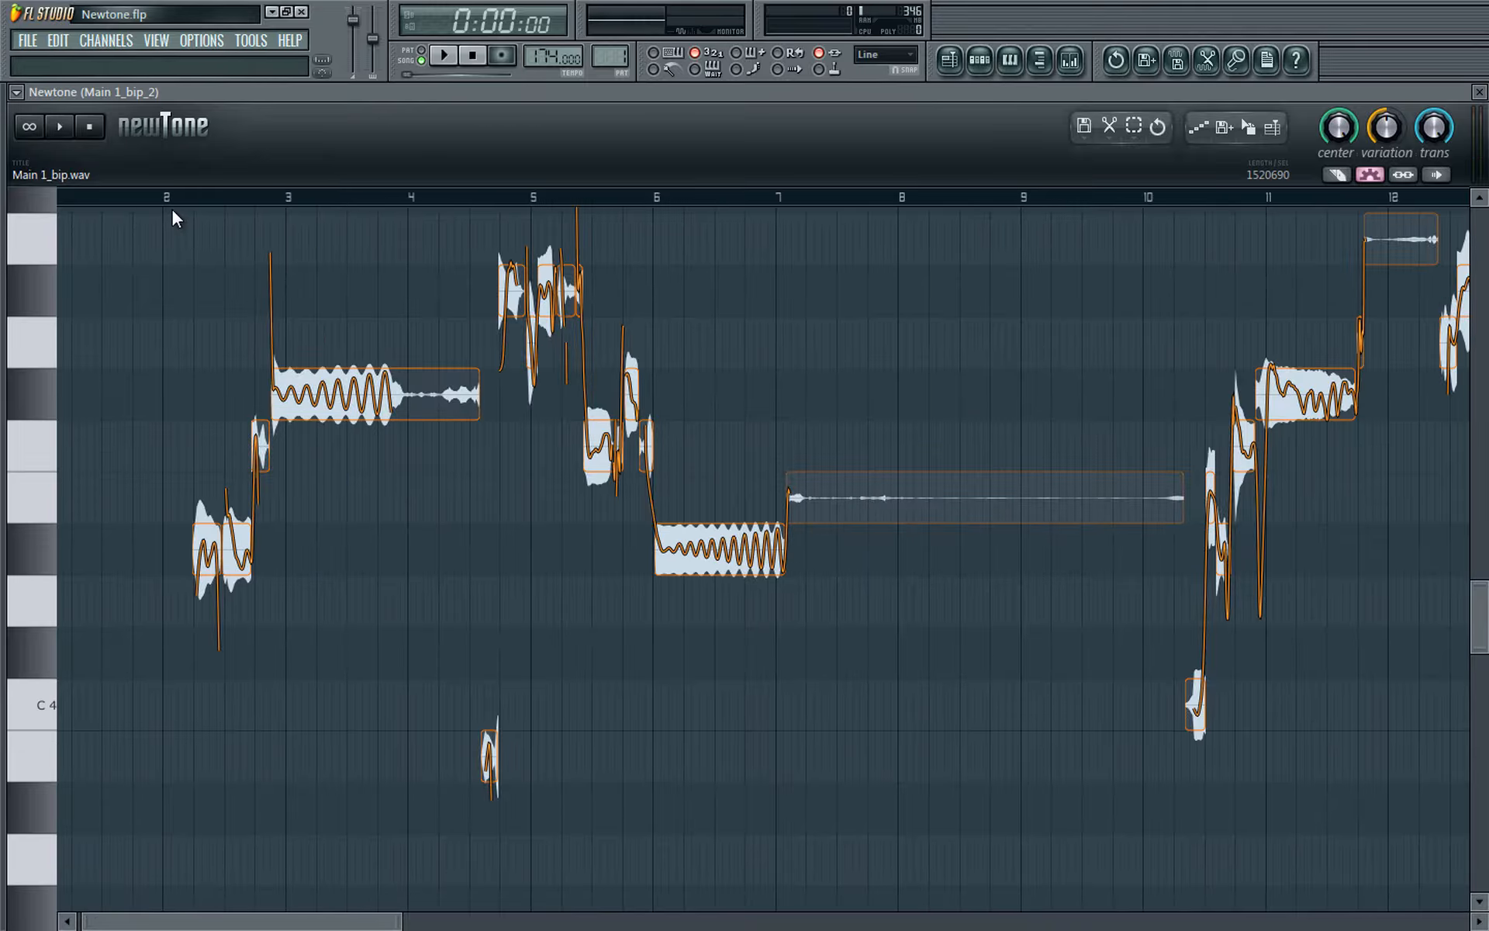
pyautogui.press('space')
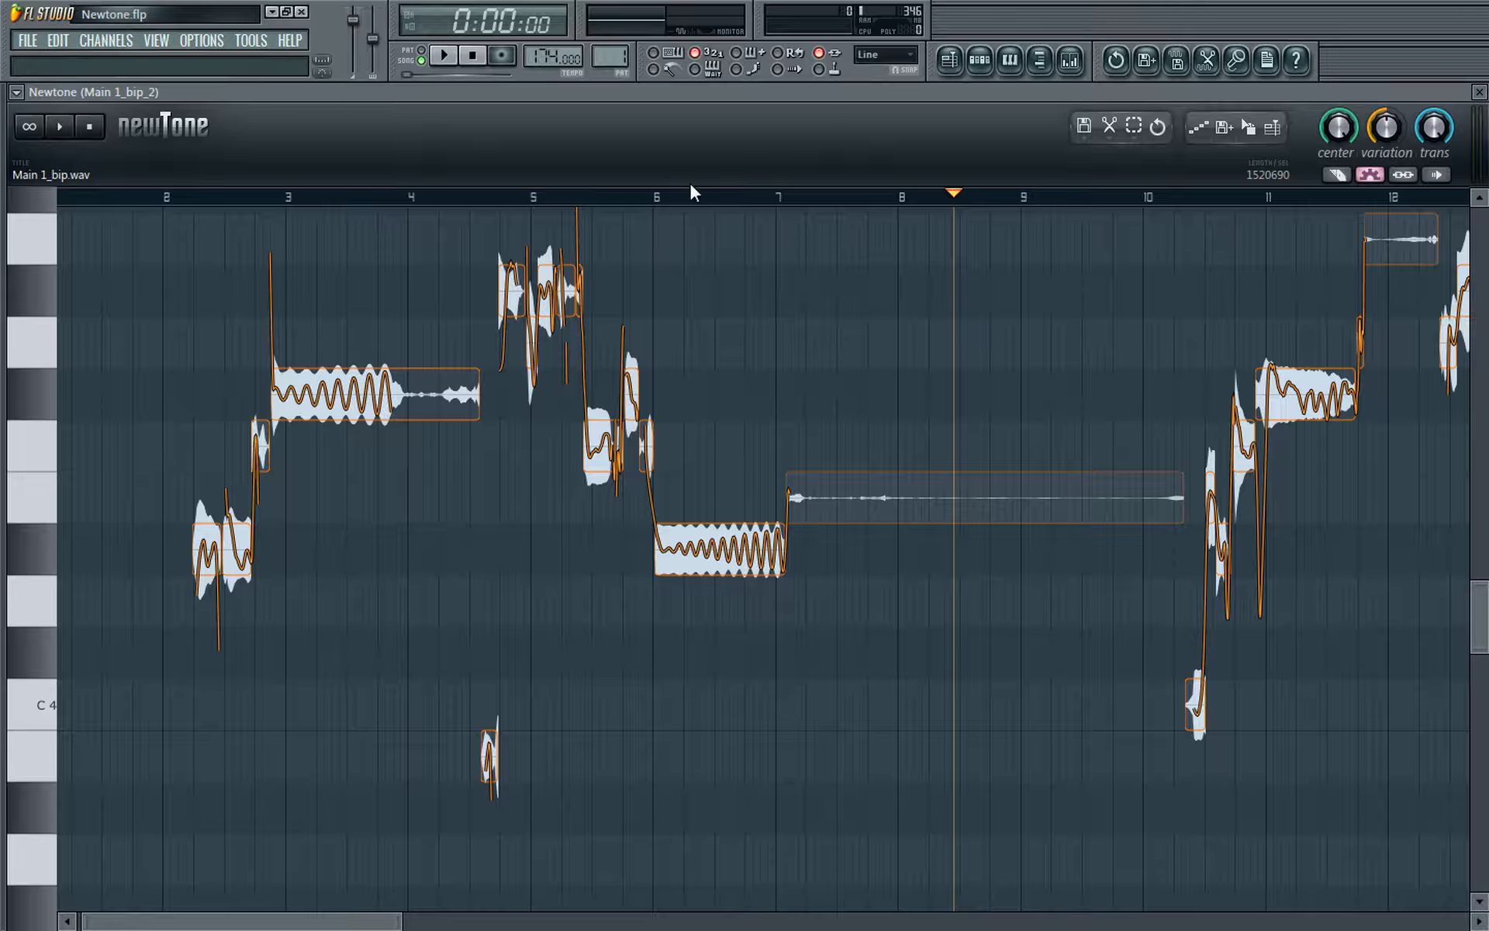
# Step: Turn off Advanced edit vibrato and return to the volume and variation controls of the long note near bar 3
pyautogui.click(1110, 131)
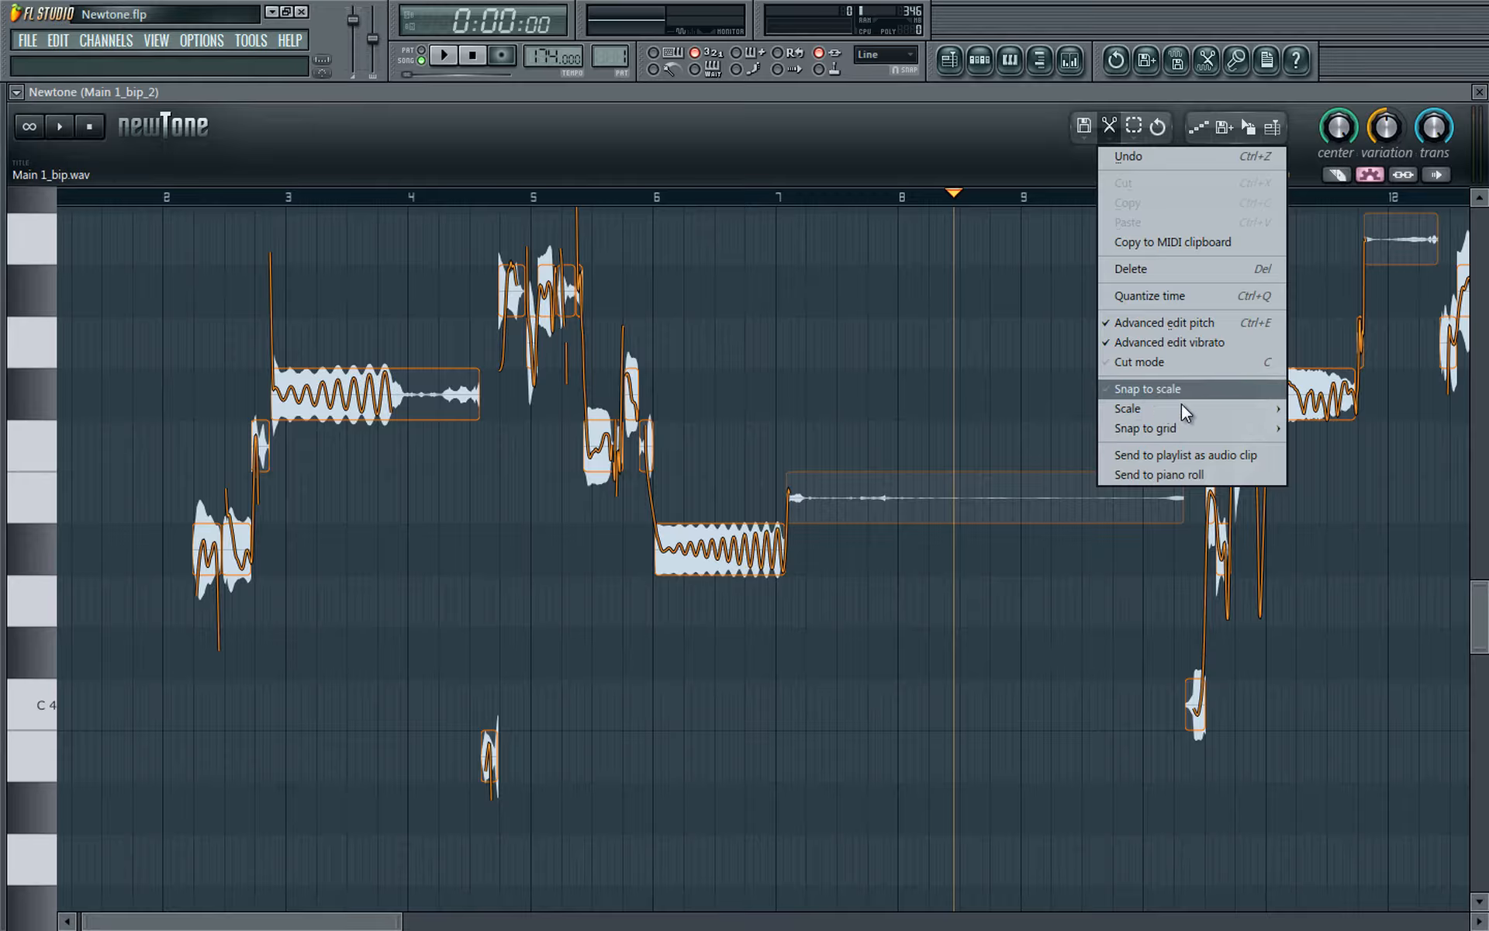
pyautogui.moveTo(1146, 415)
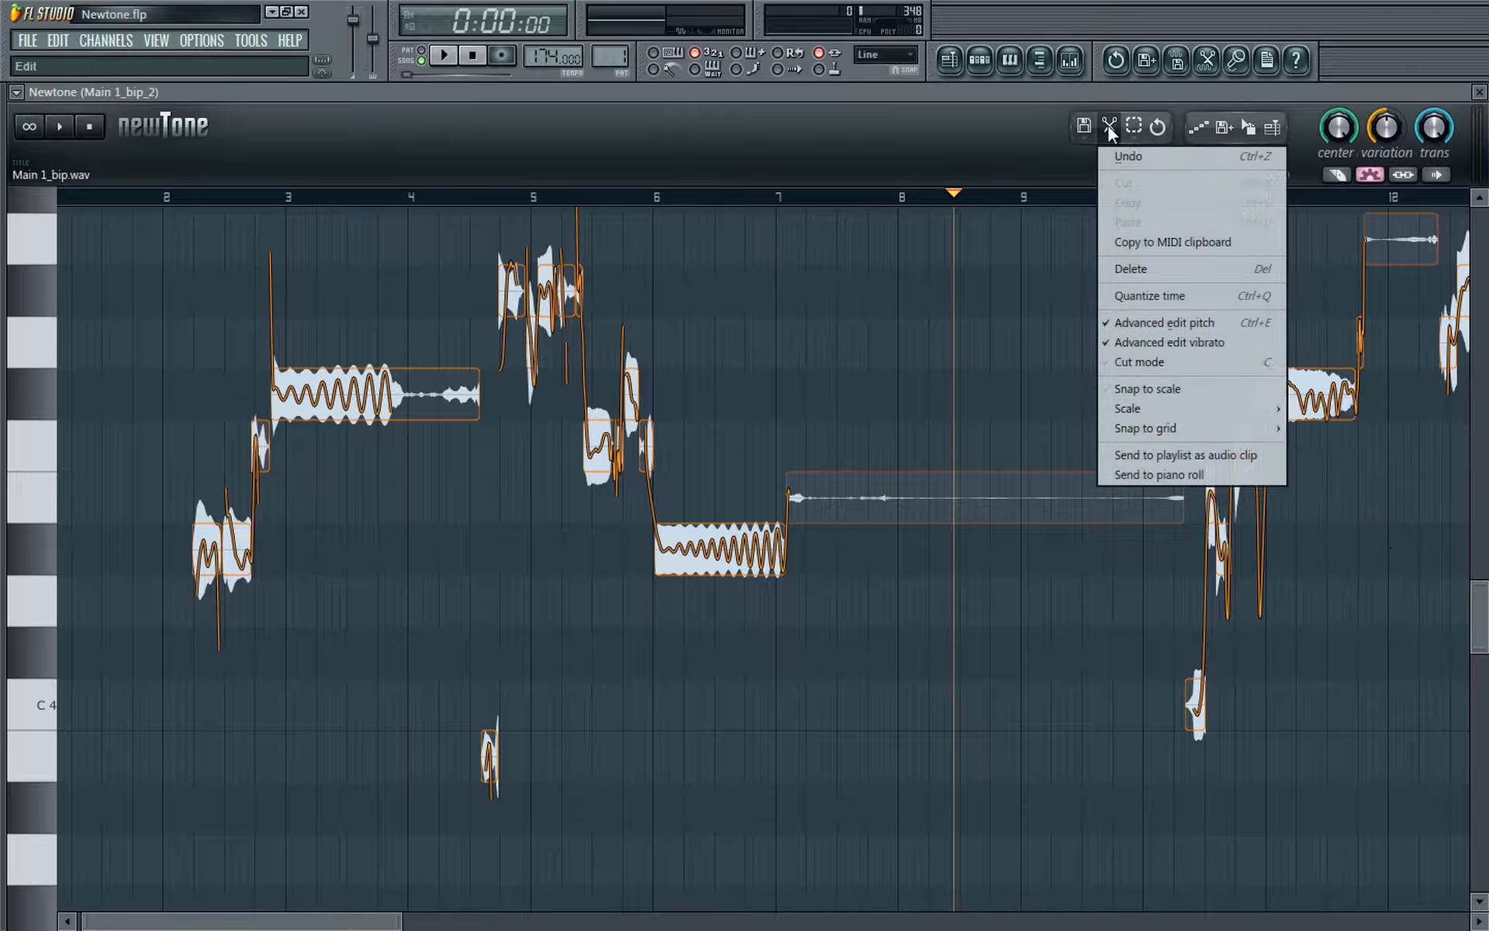
pyautogui.click(1156, 344)
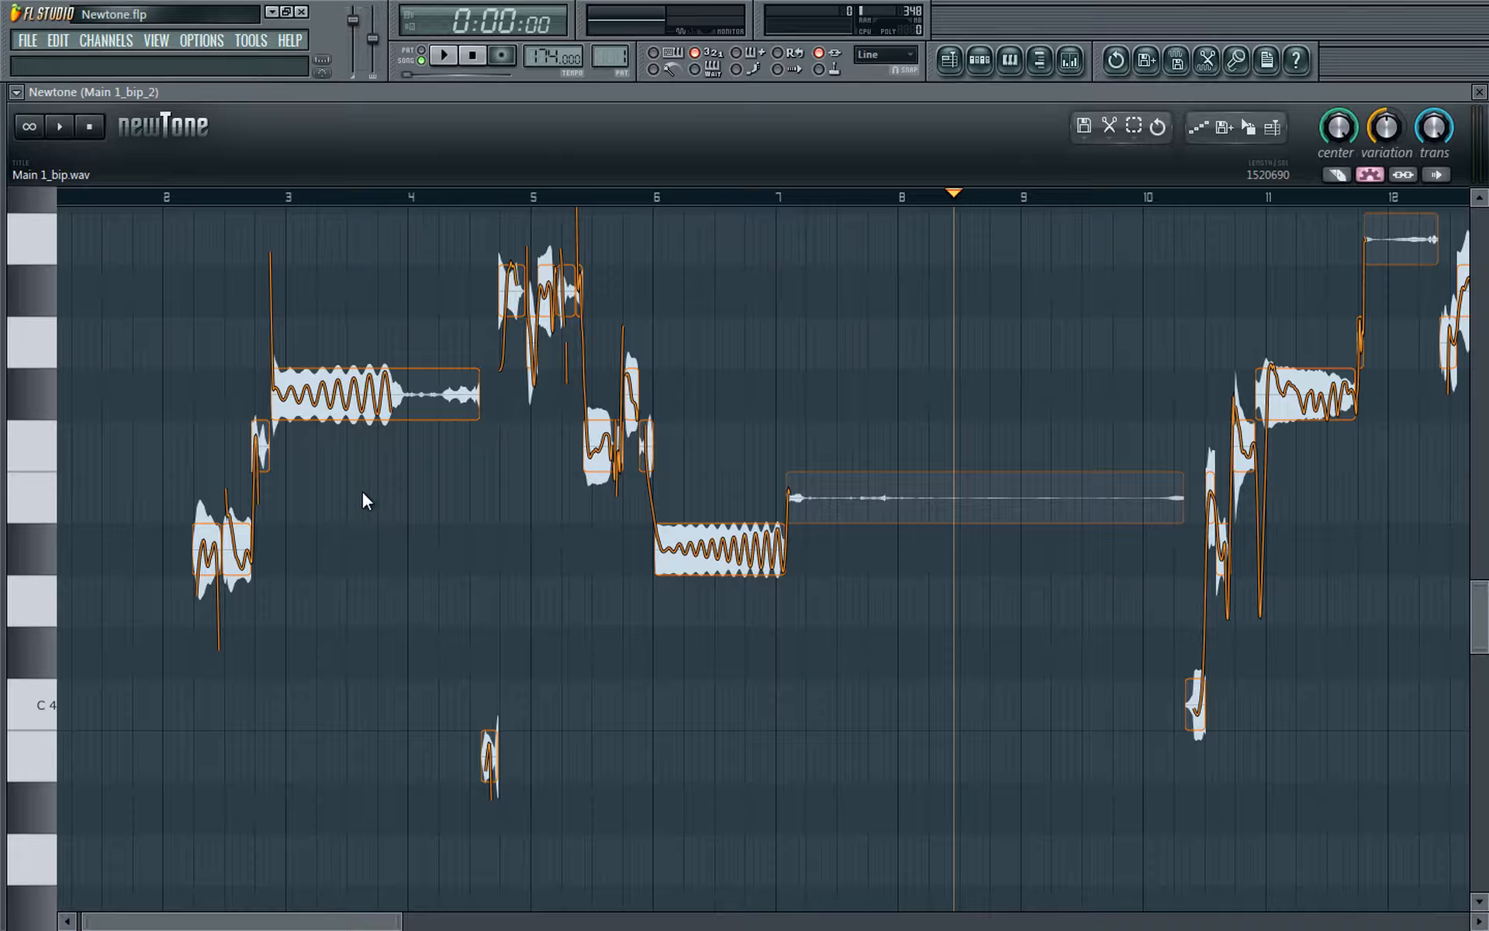
pyautogui.moveTo(359, 399)
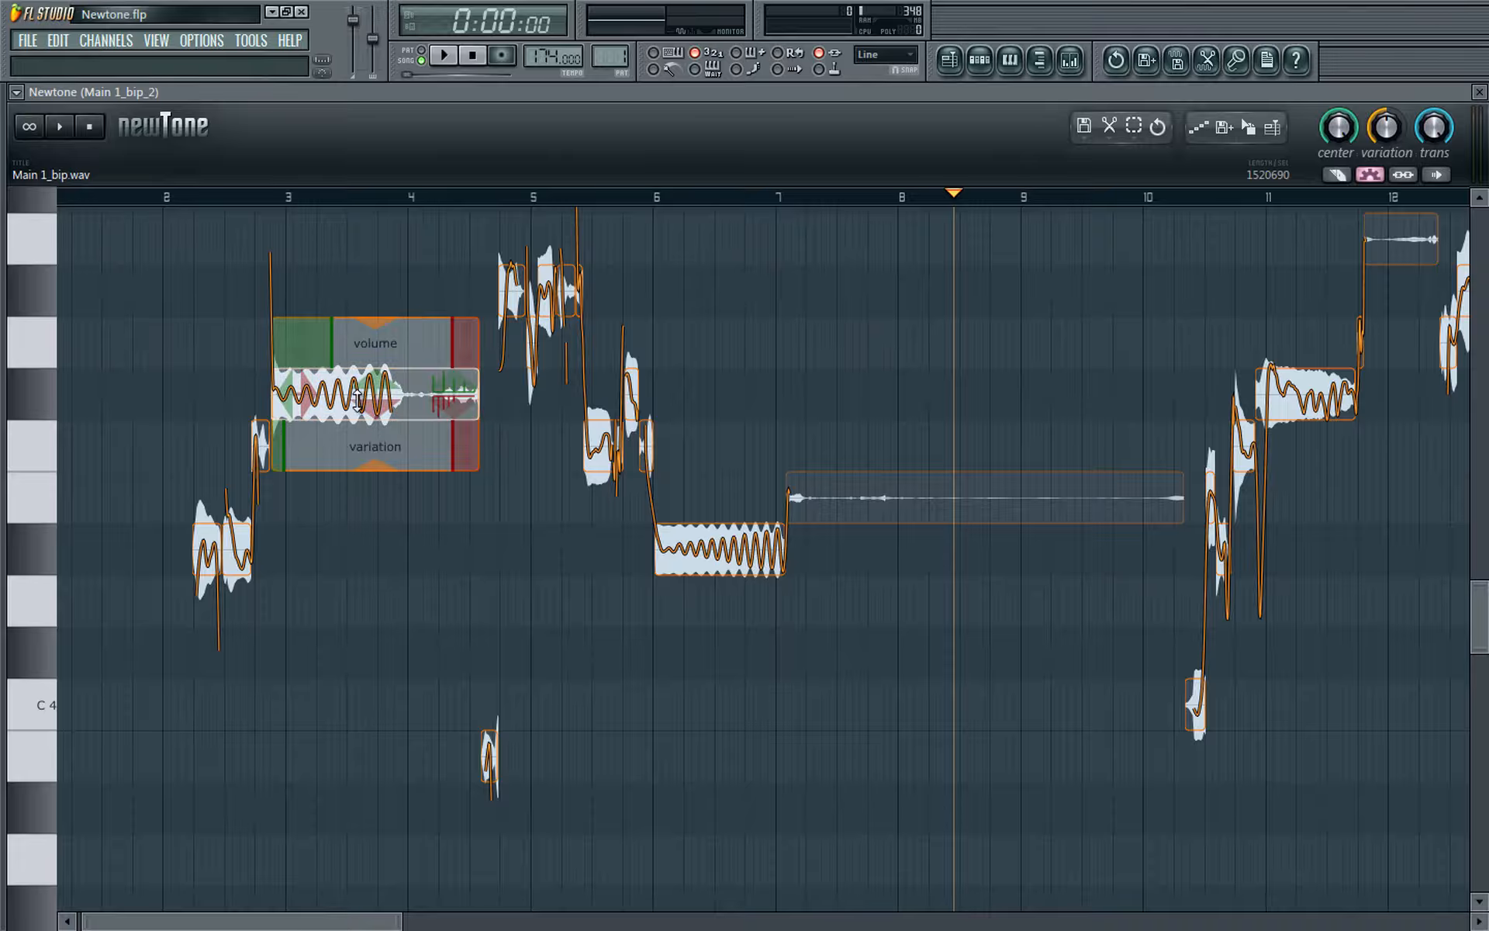
pyautogui.moveTo(359, 399); pyautogui.dragTo(310, 518)
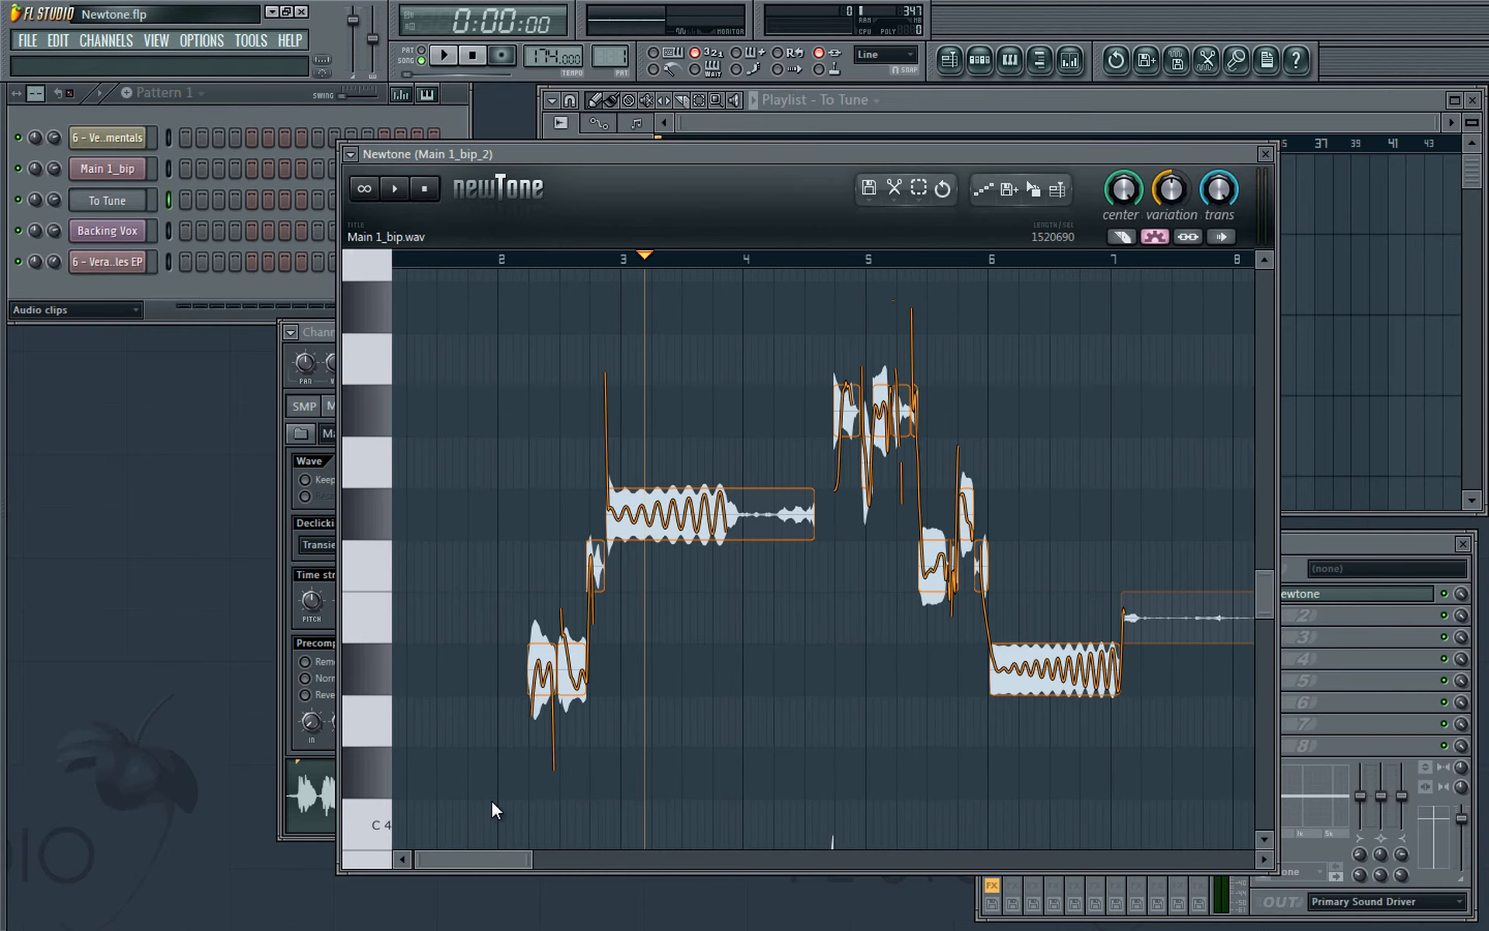
# Step: Select the notes from bar 2 to bar 7 and place the corrected vocal in the Playlist as an audio clip
pyautogui.moveTo(492, 801); pyautogui.dragTo(1103, 317)
pyautogui.moveTo(863, 155); pyautogui.dragTo(381, 253)
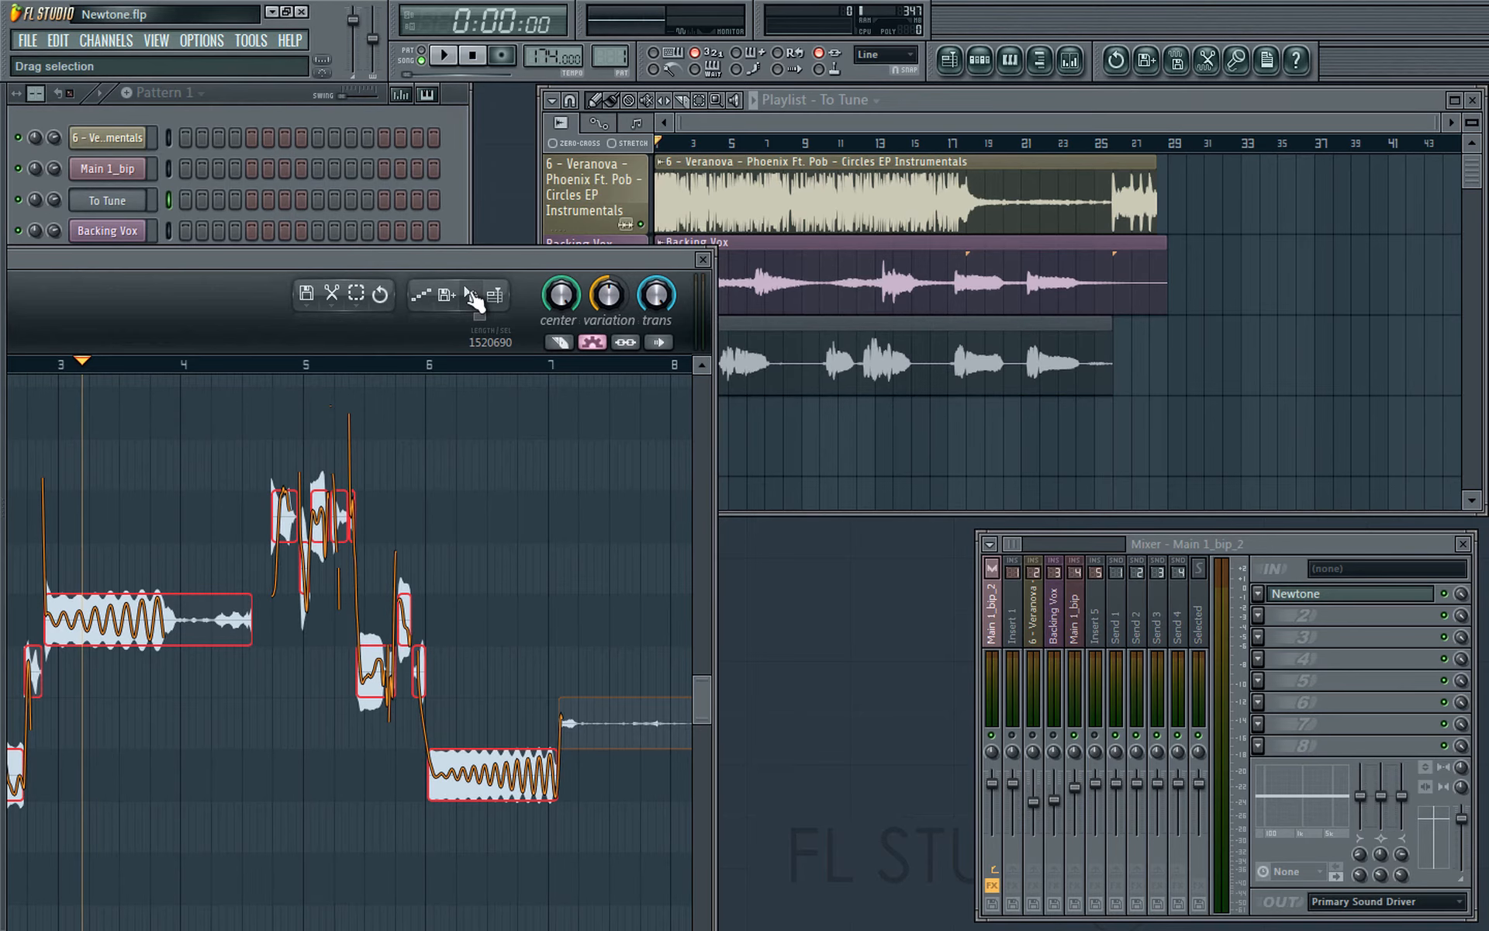
pyautogui.moveTo(470, 299); pyautogui.dragTo(856, 424)
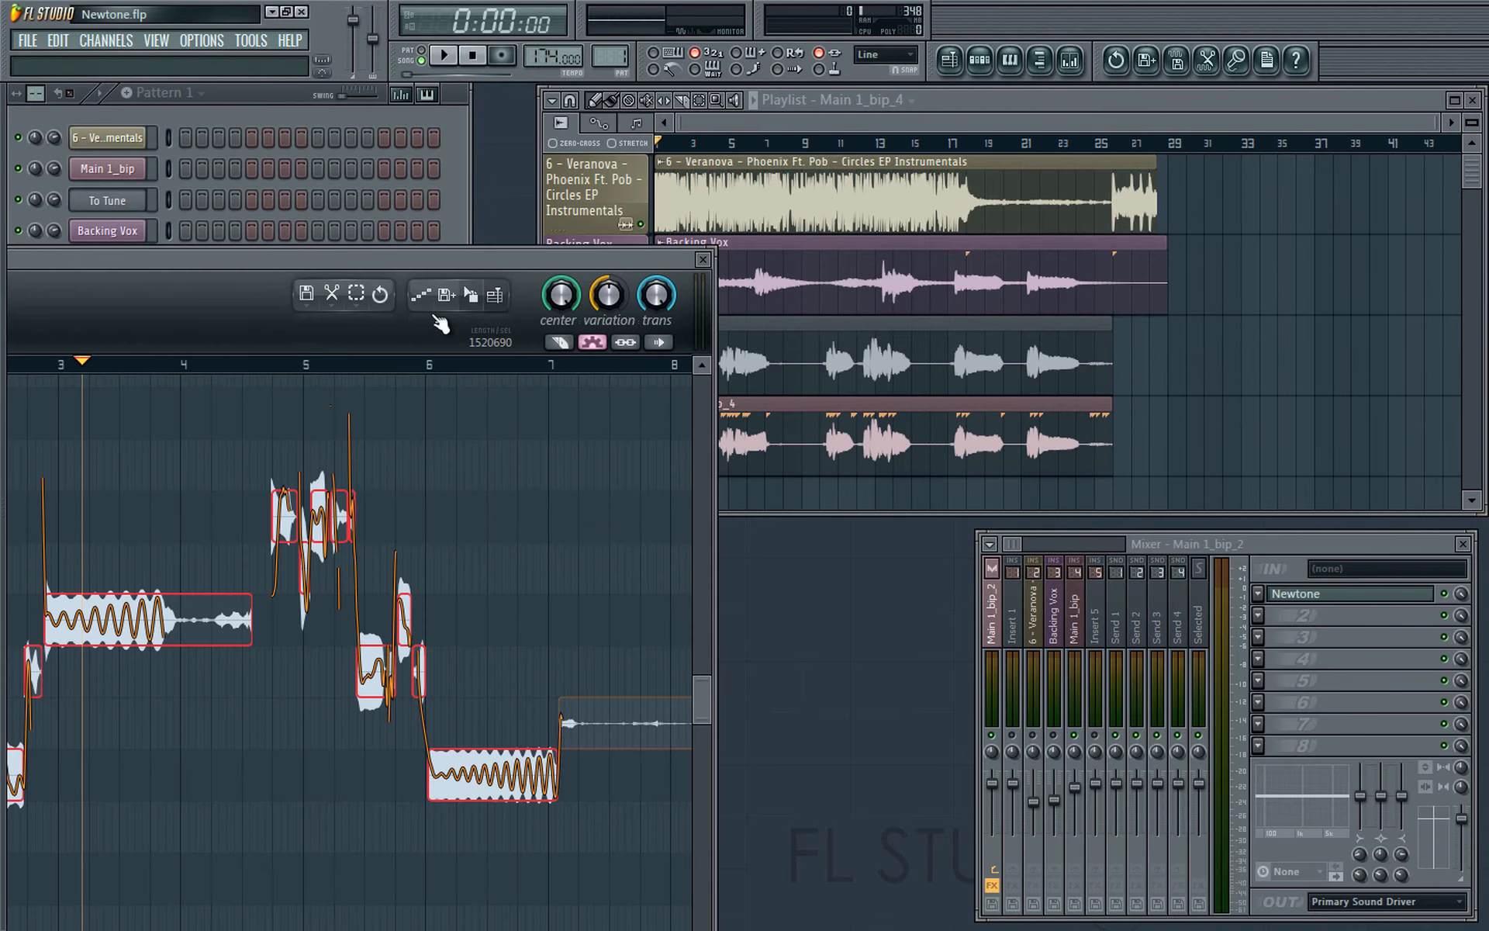
# Step: Send the corrected vocal to the Playlist once more as an audio clip and remove that extra copy
pyautogui.click(500, 300)
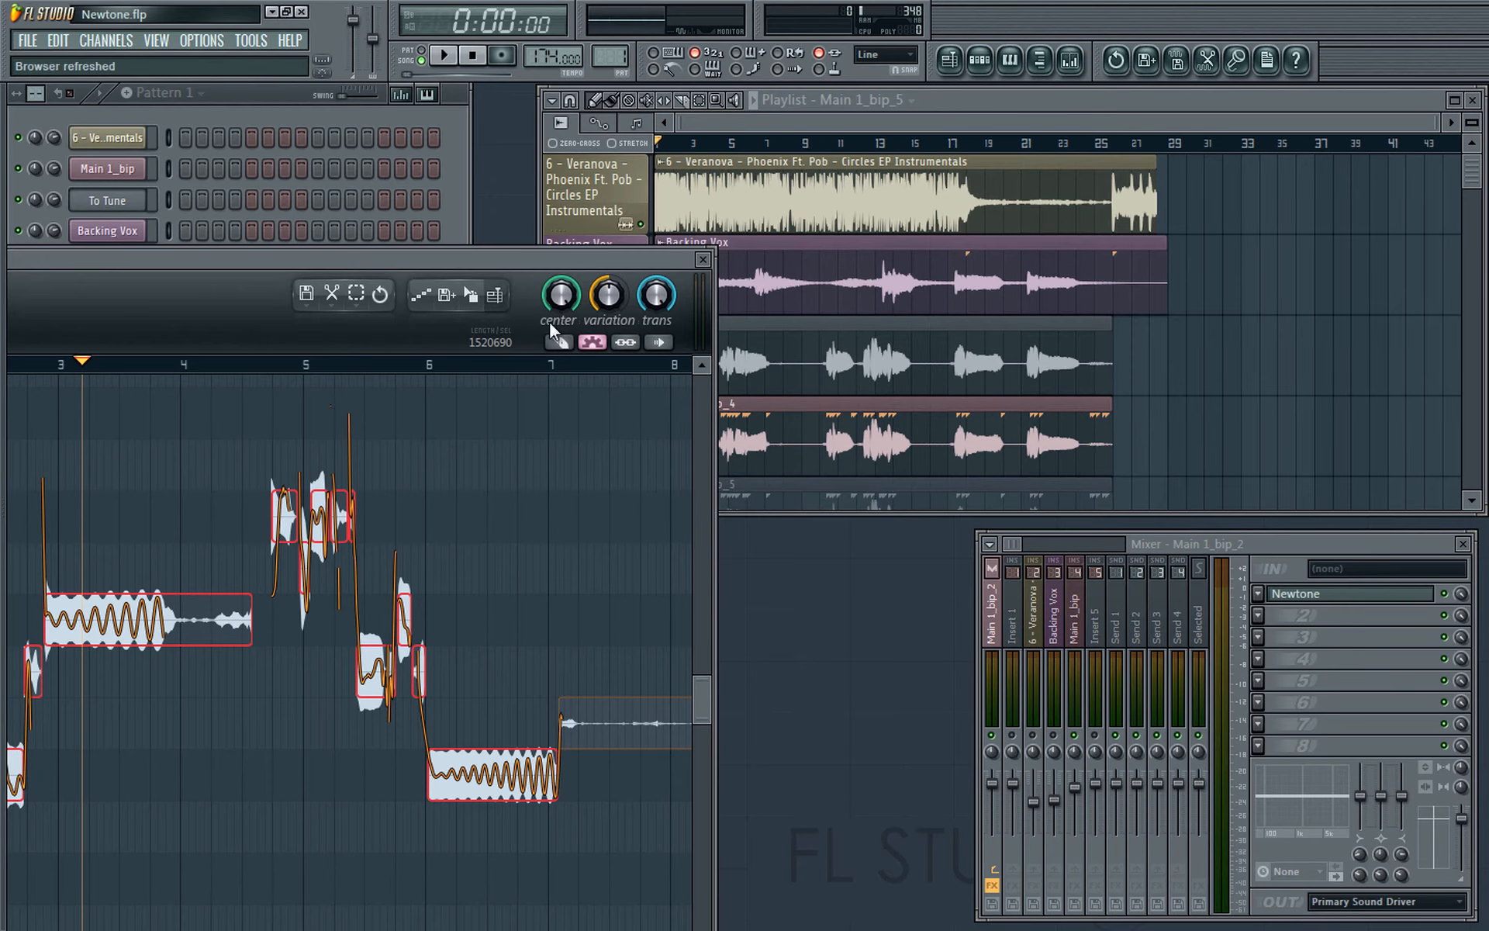
pyautogui.rightClick(1282, 408)
pyautogui.scroll(-3, 1111, 450)
# Step: Mute the original To Tune clip, open the Main 1_bip_4 clip's channel settings, and audition the arrangement
pyautogui.press('t')
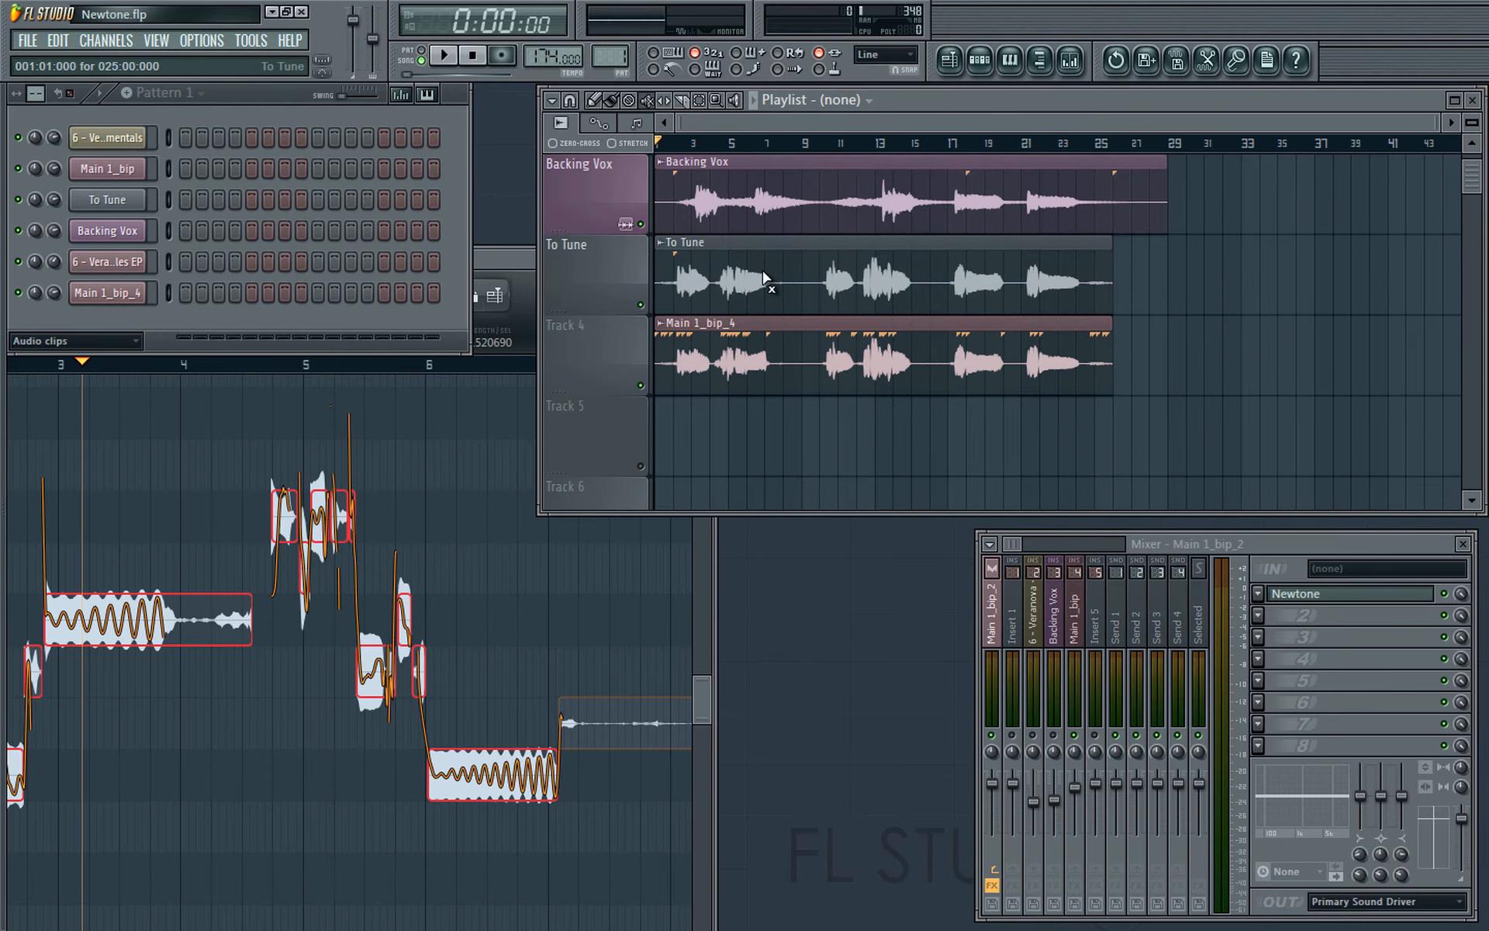
pyautogui.click(763, 278)
pyautogui.press('p')
pyautogui.doubleClick(754, 353)
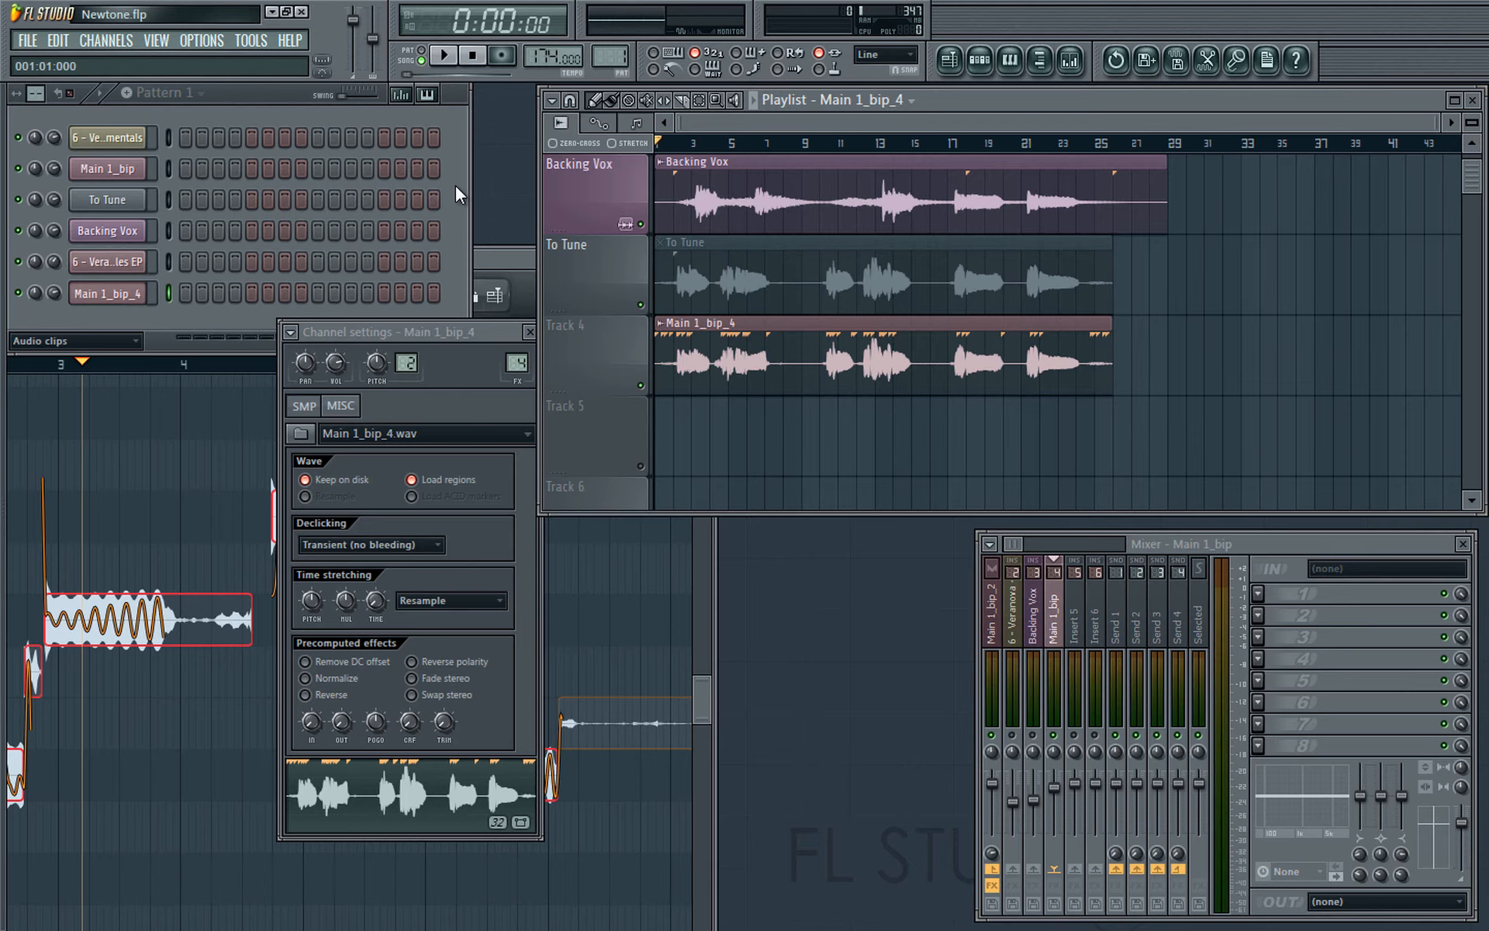
pyautogui.press('space')
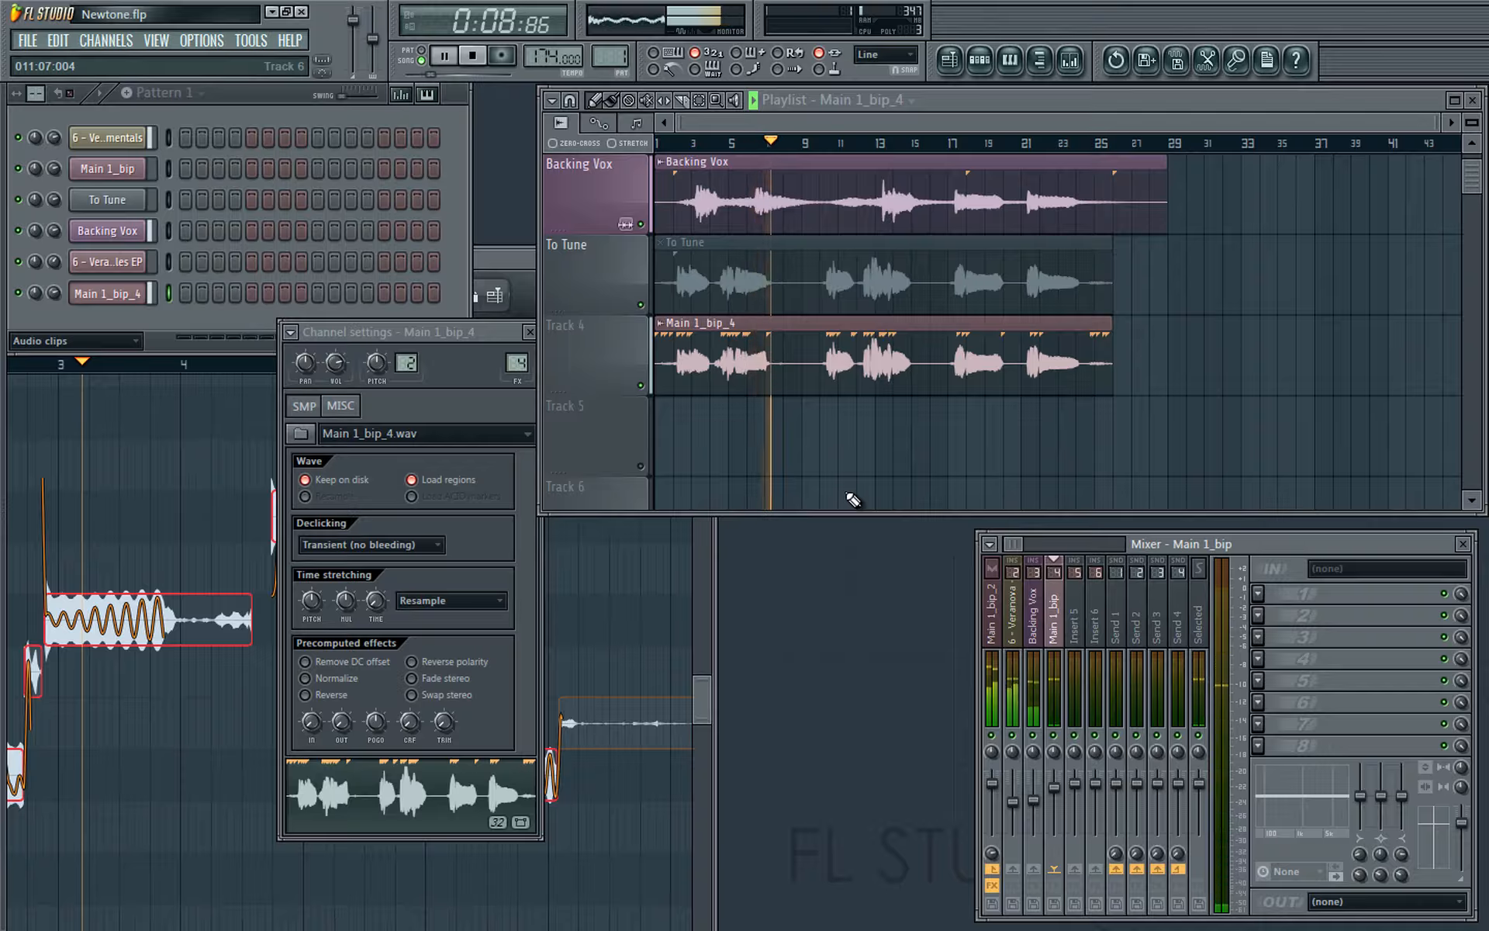
pyautogui.press('space')
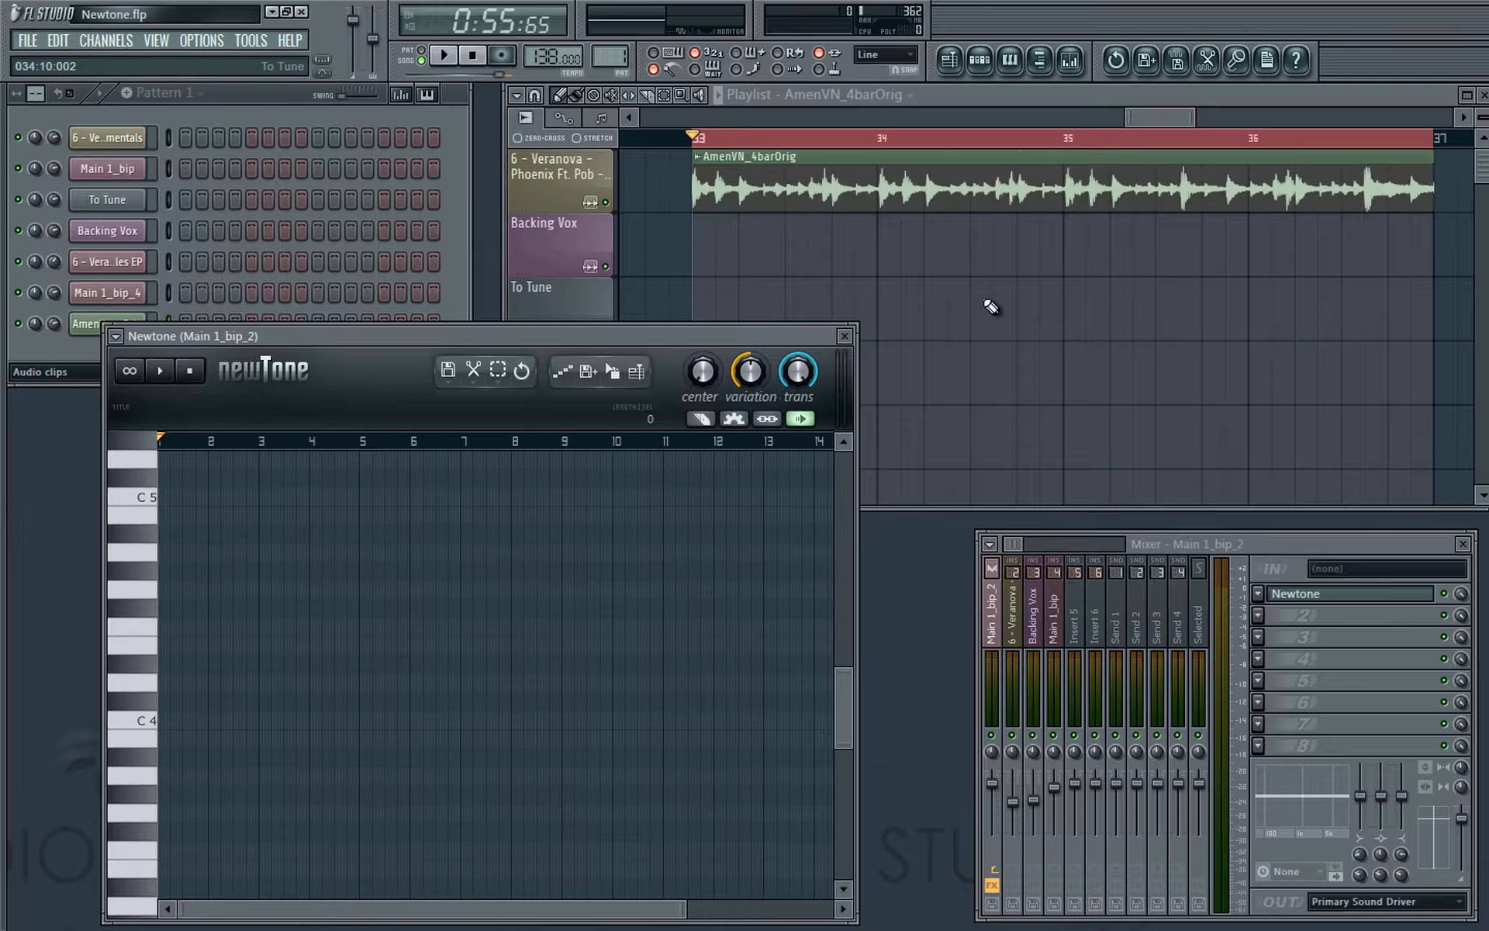
# Step: Audition the AmenVN_4barOrig drum loop in the Playlist from bar 33
pyautogui.click(907, 304)
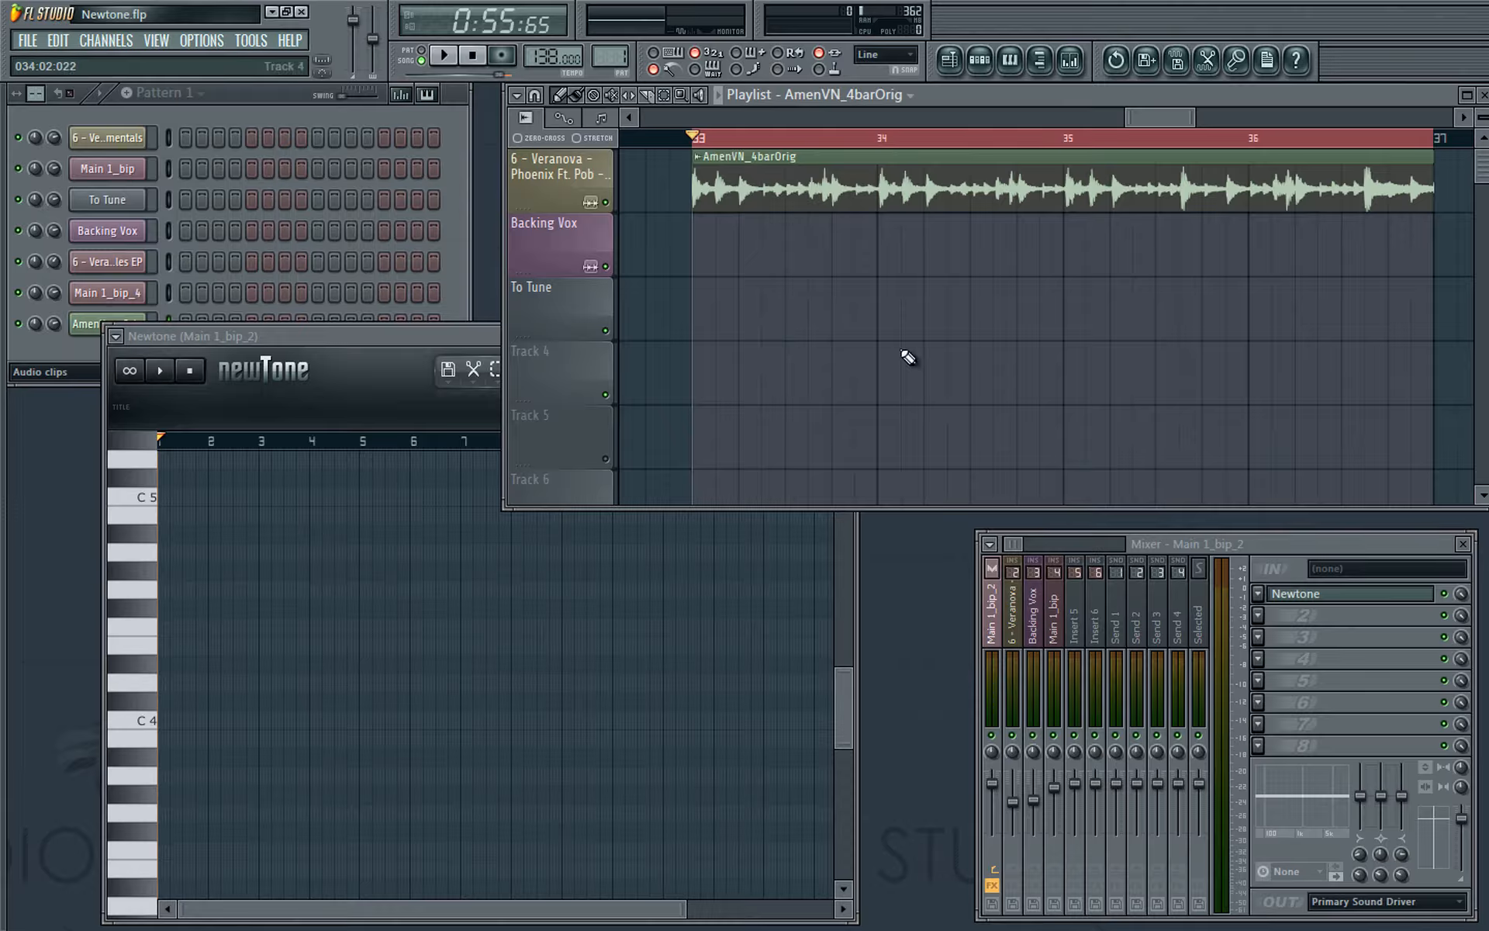
pyautogui.press('space')
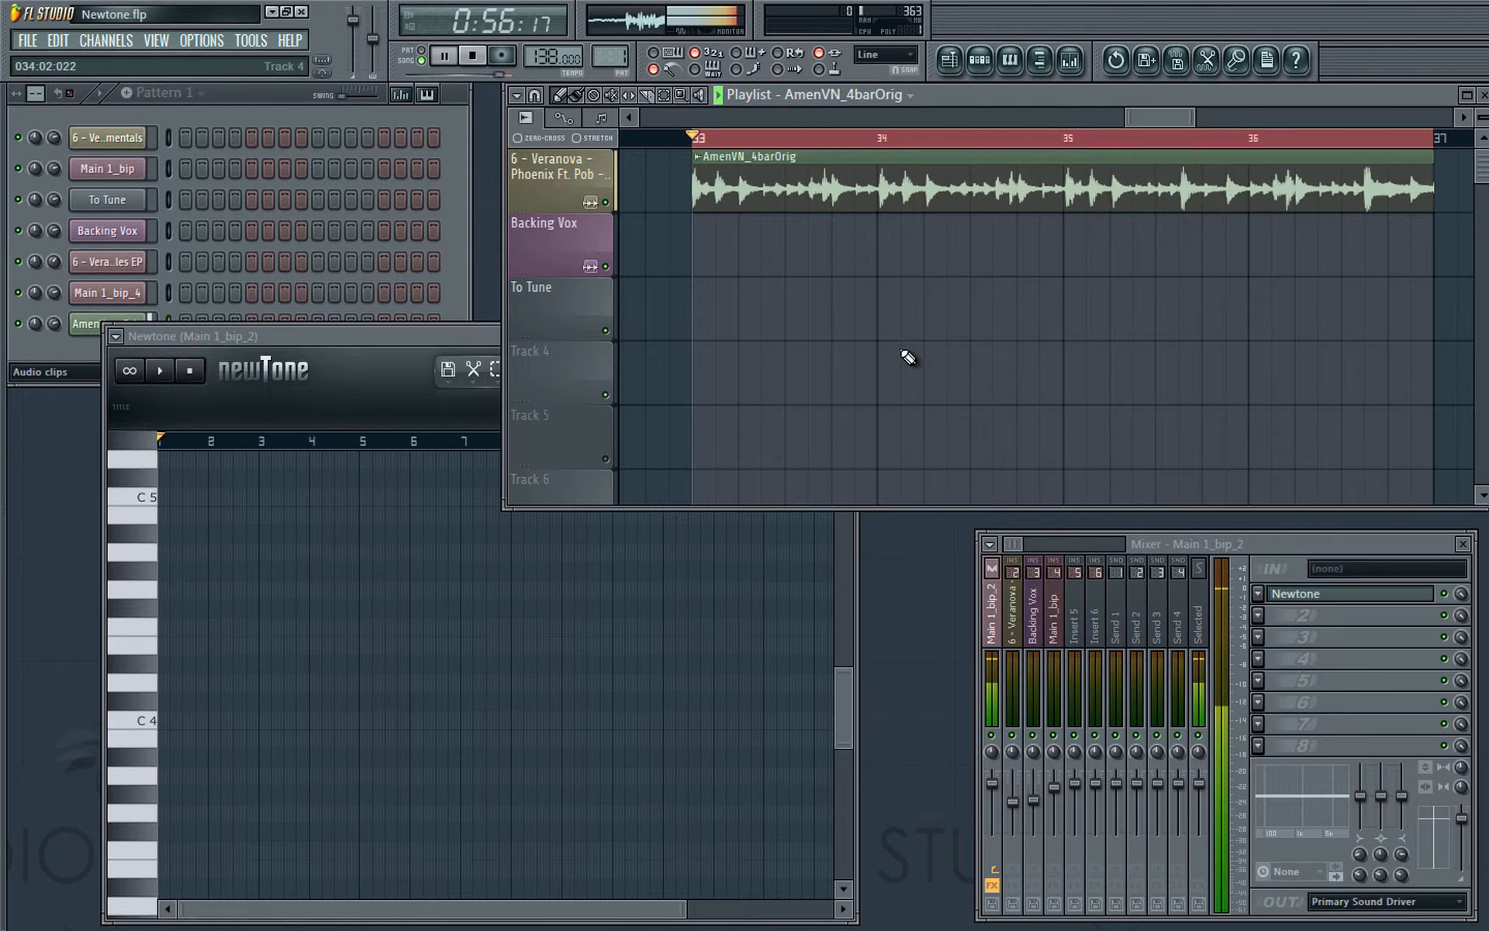
pyautogui.press('space')
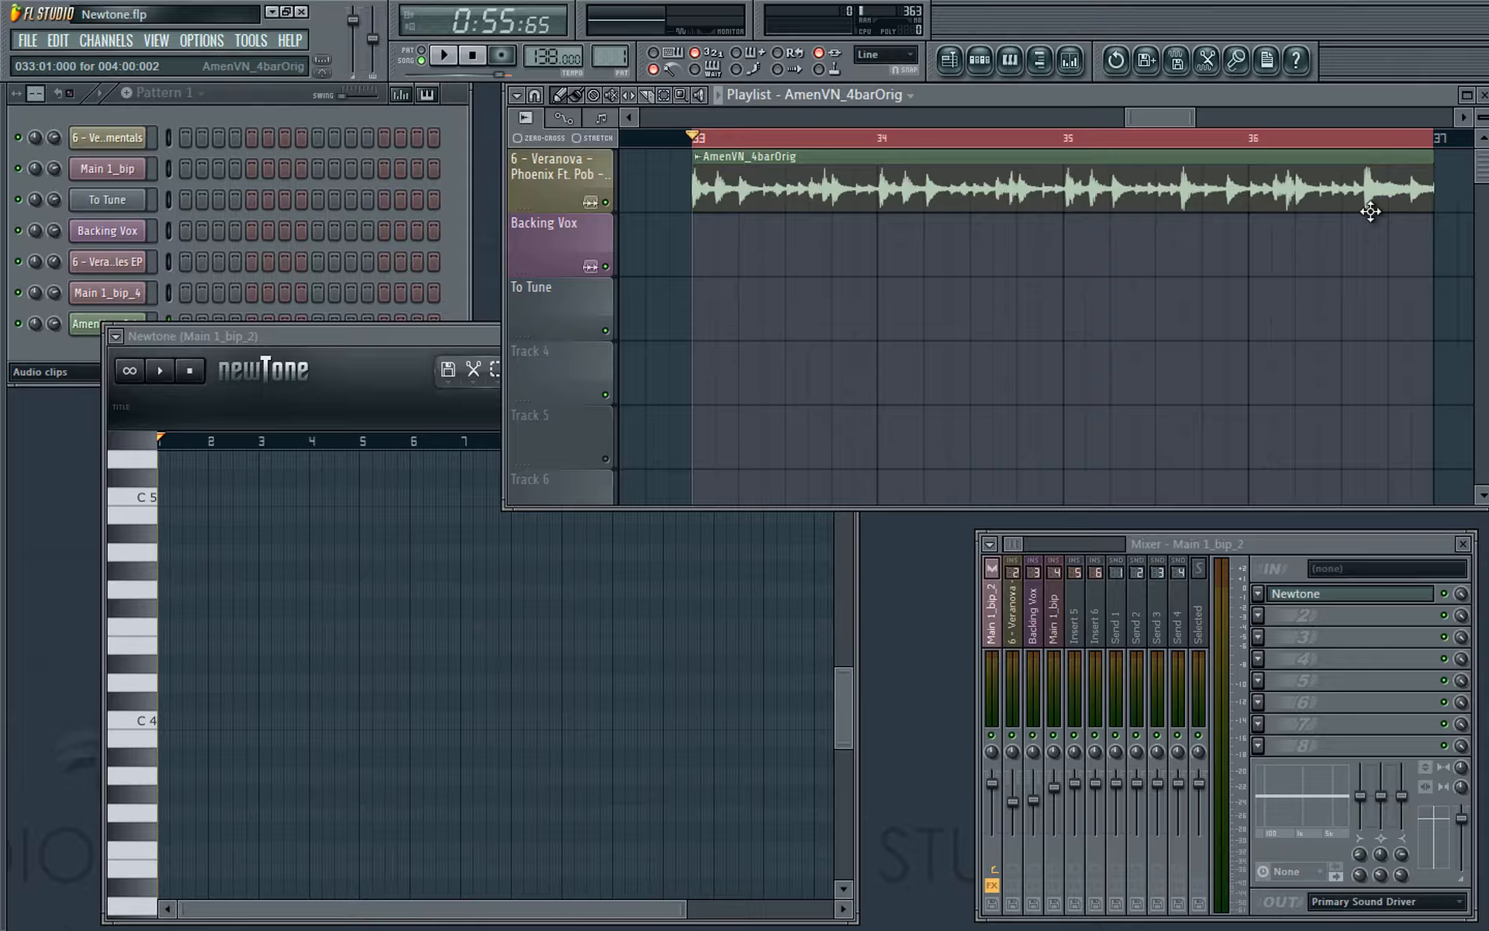
# Step: Open the AmenVN_4barOrig clip in Newtone for pitch correction and look over its detected notes
pyautogui.click(697, 156)
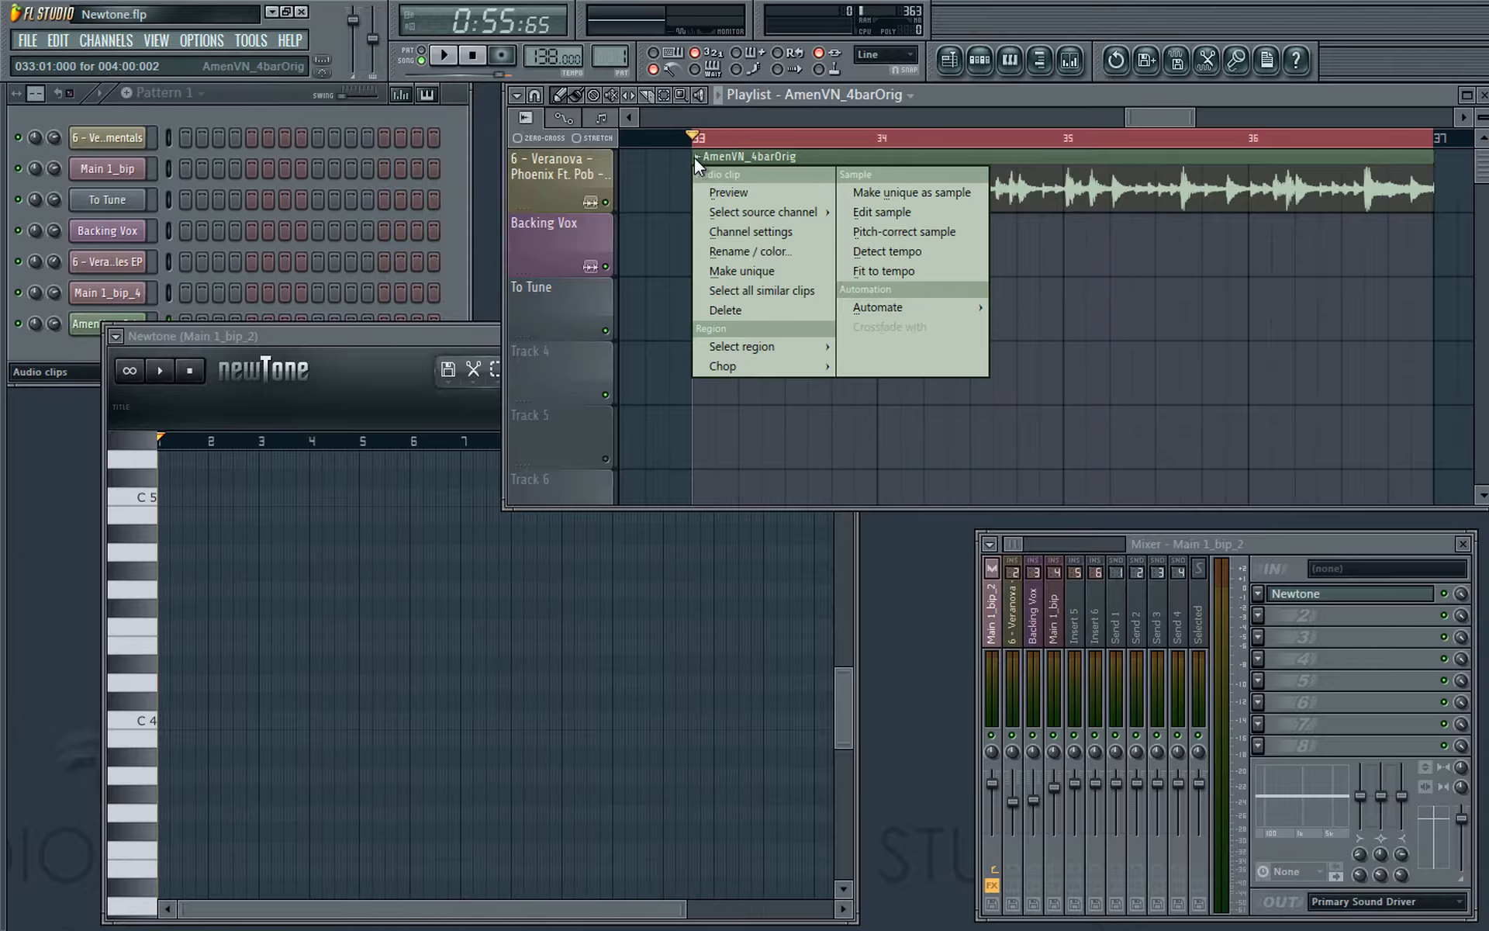
pyautogui.click(890, 233)
pyautogui.scroll(5, 826, 536)
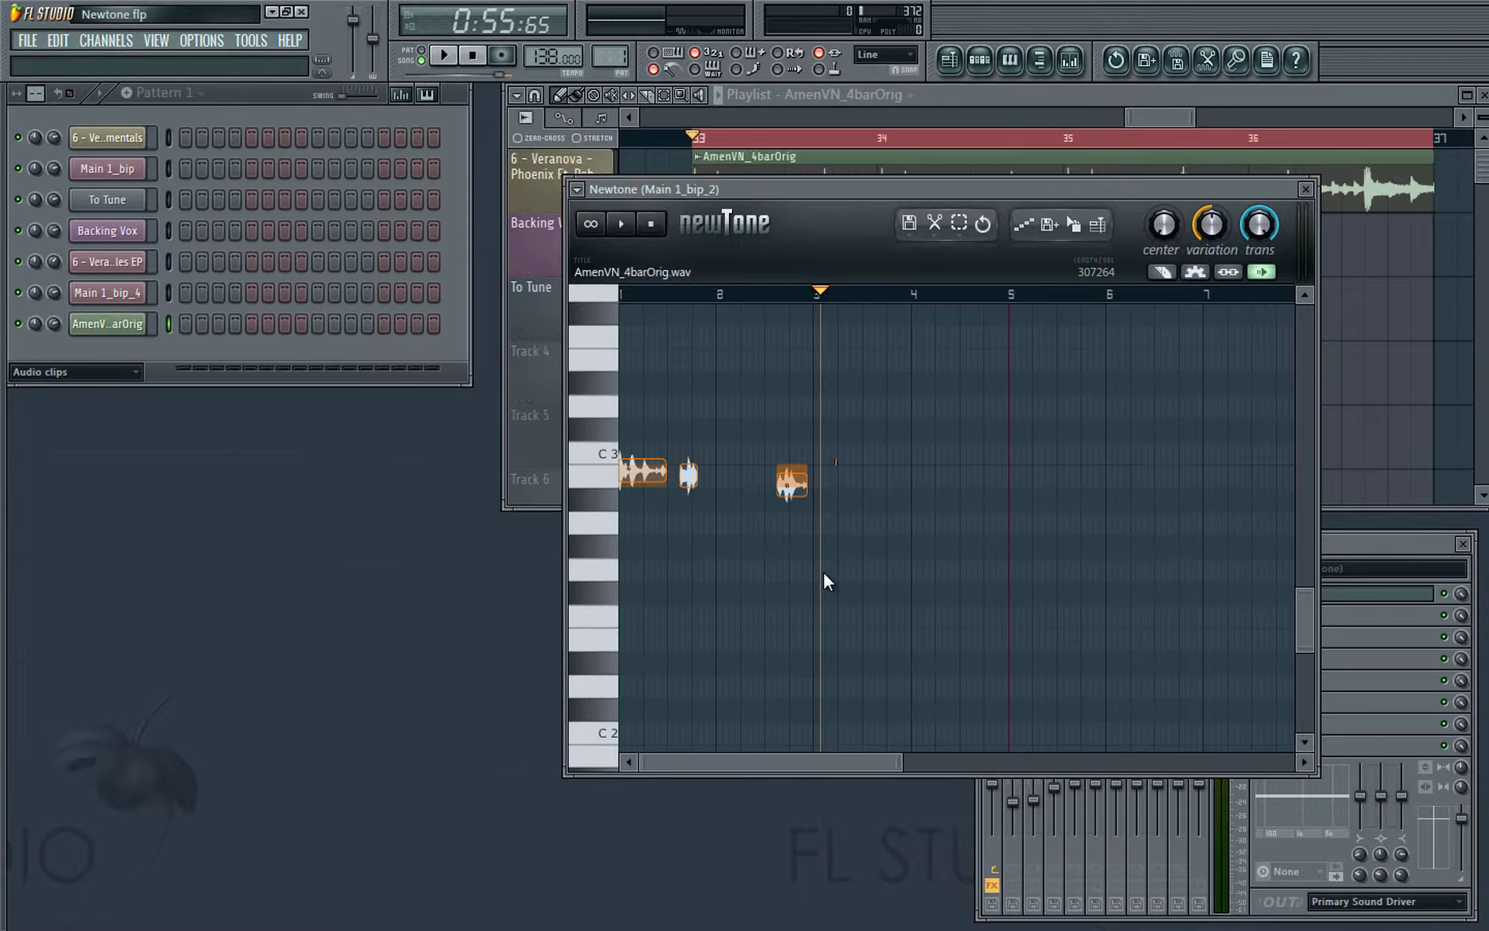
pyautogui.scroll(-3, 845, 568)
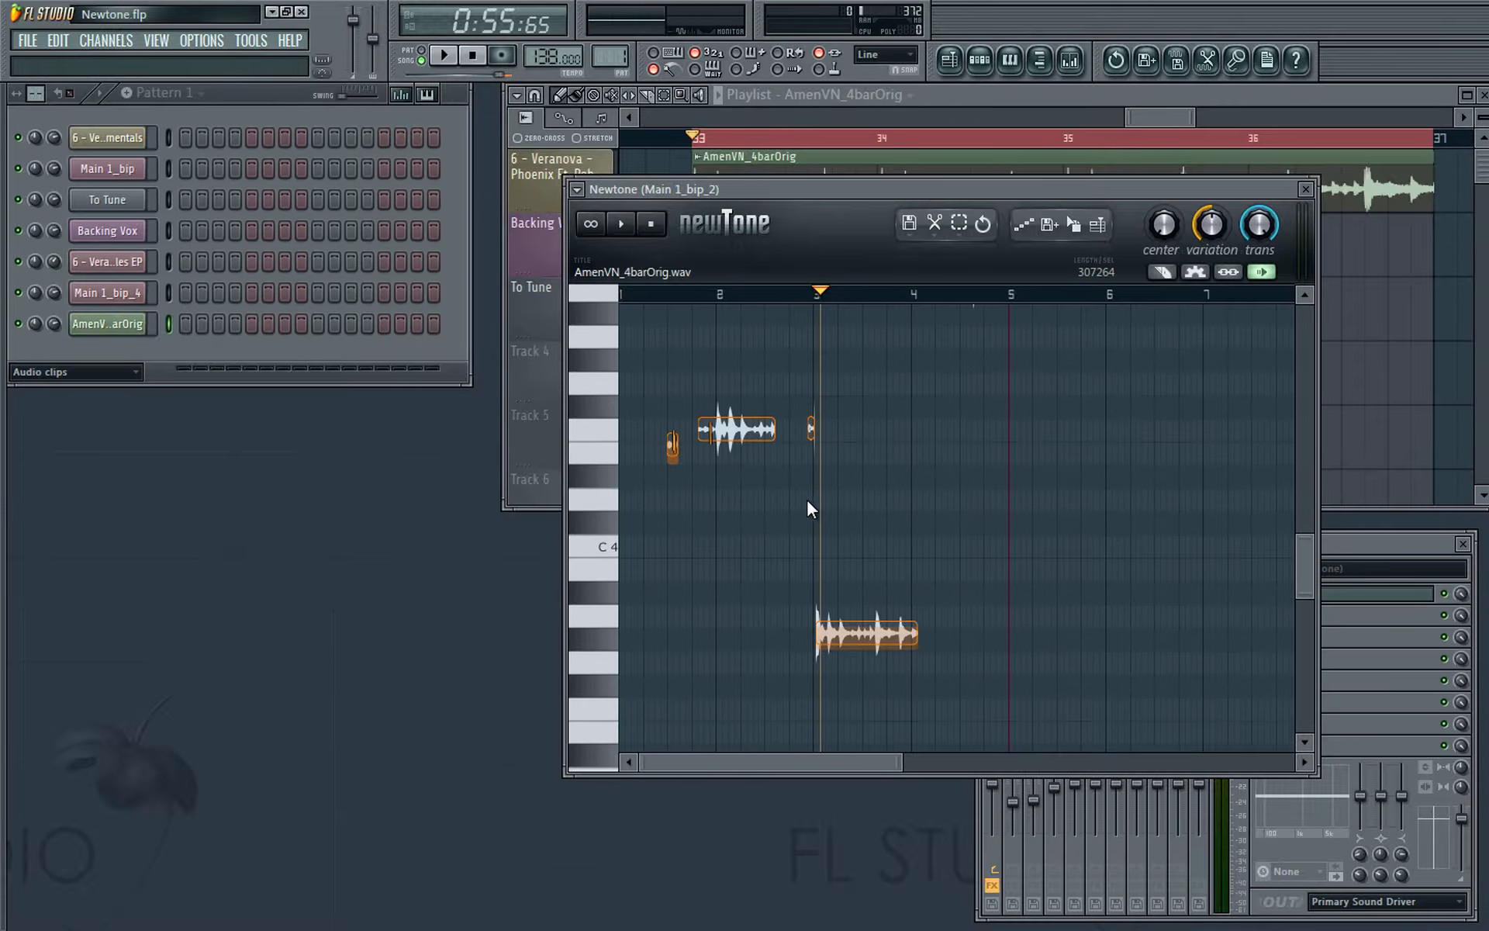
# Step: Switch Newtone to Time warping mode without saving the sample changes, and maximize its window
pyautogui.click(911, 225)
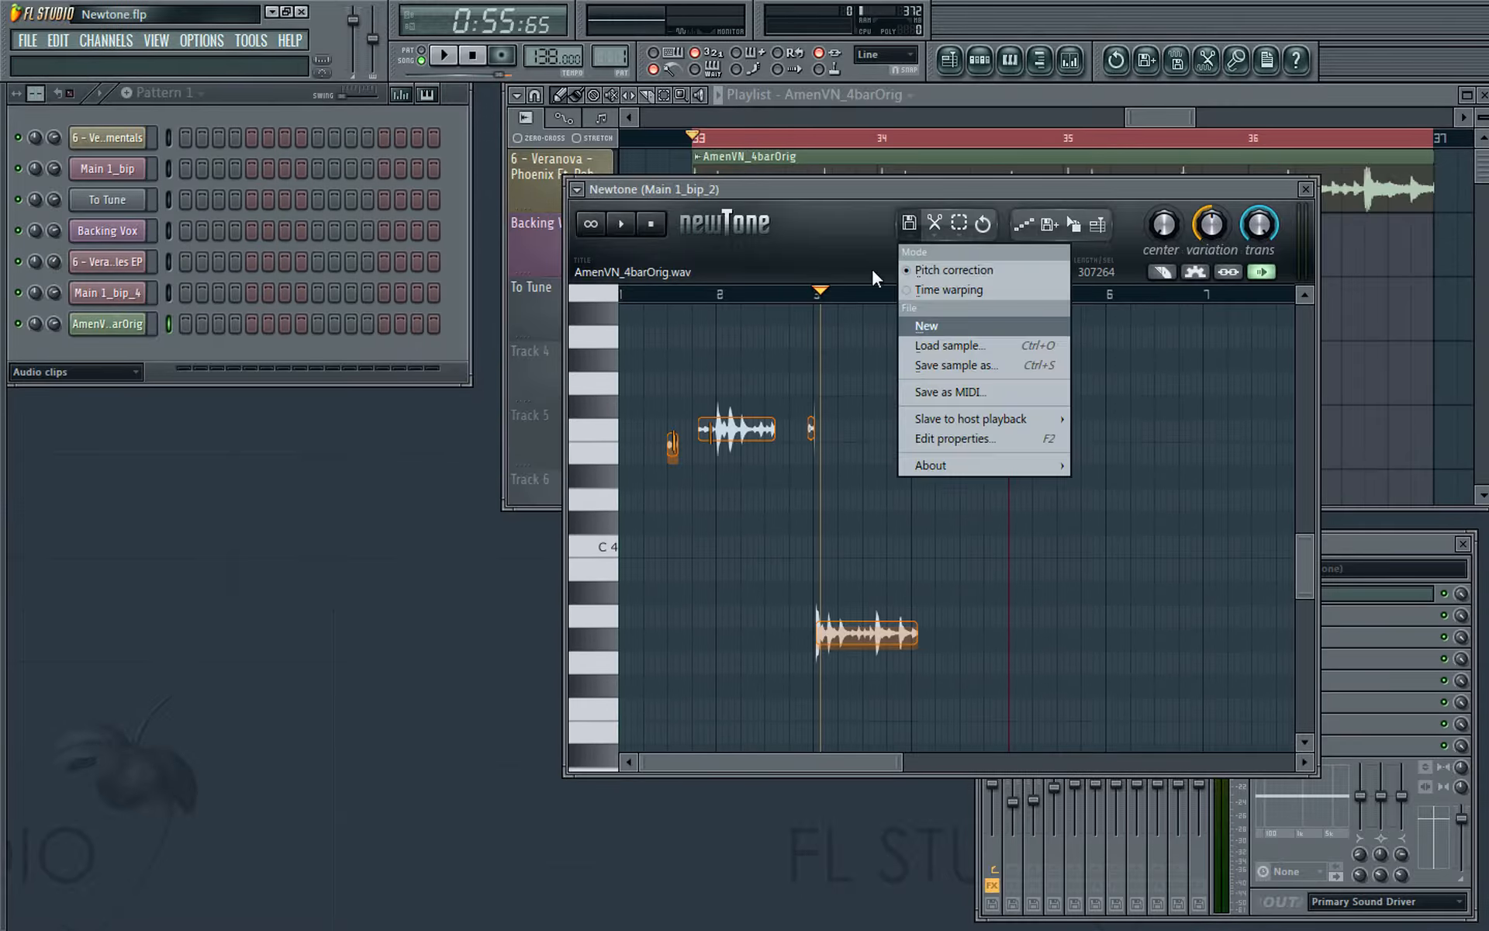
pyautogui.click(940, 290)
pyautogui.click(876, 533)
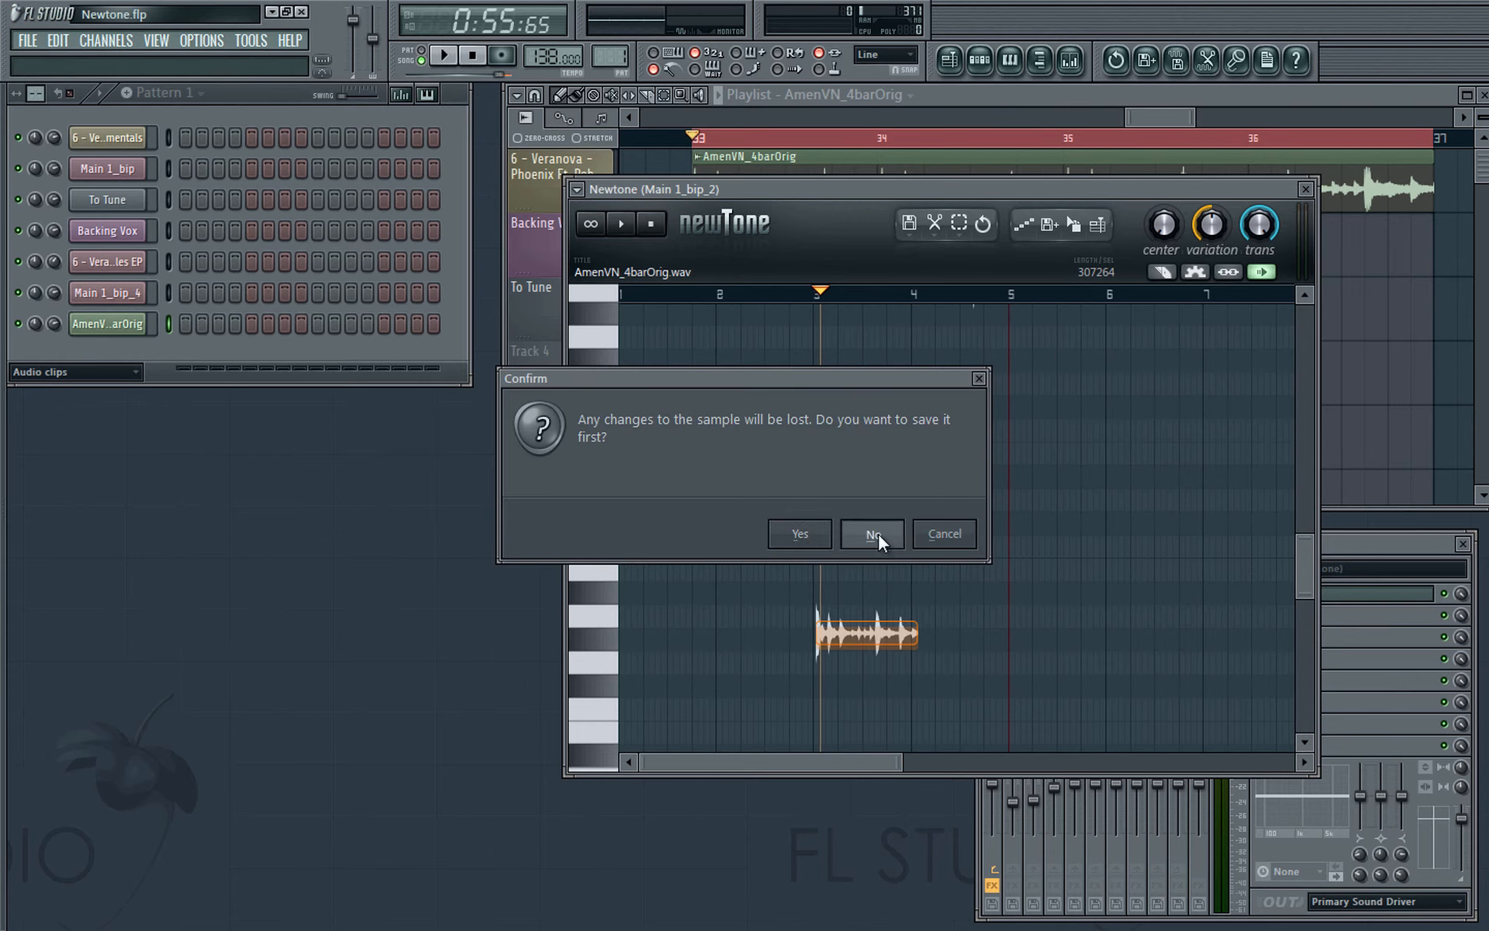
pyautogui.doubleClick(832, 188)
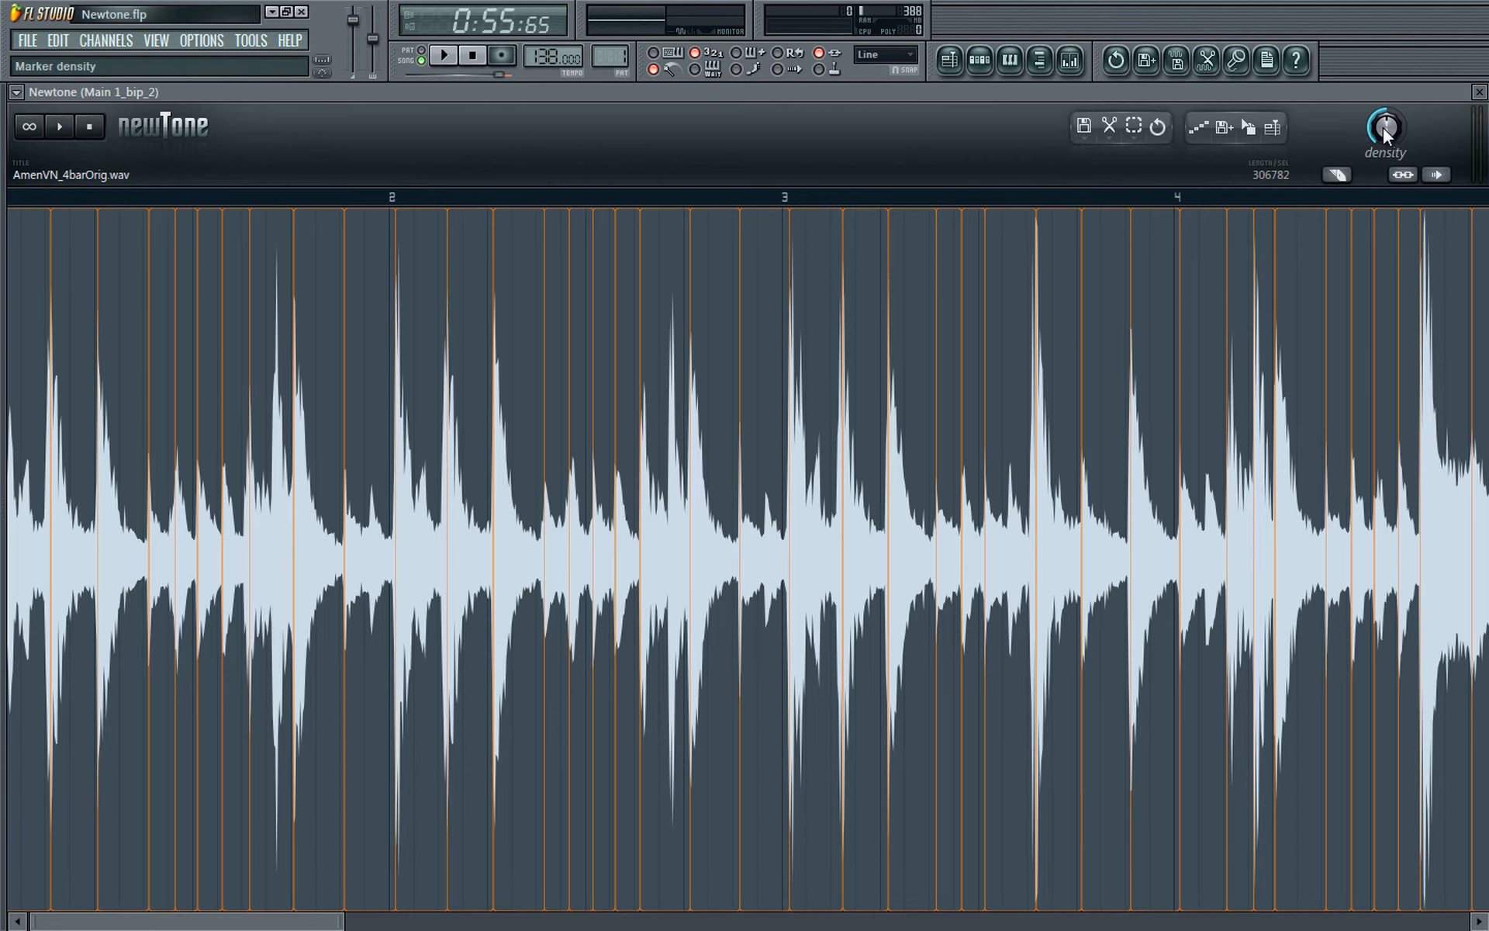
# Step: Lower the warp marker density to its minimum, and raise it until most of the drum loop's hits have markers
pyautogui.moveTo(1383, 128); pyautogui.dragTo(1384, 465)
pyautogui.scroll(-2, 1006, 417)
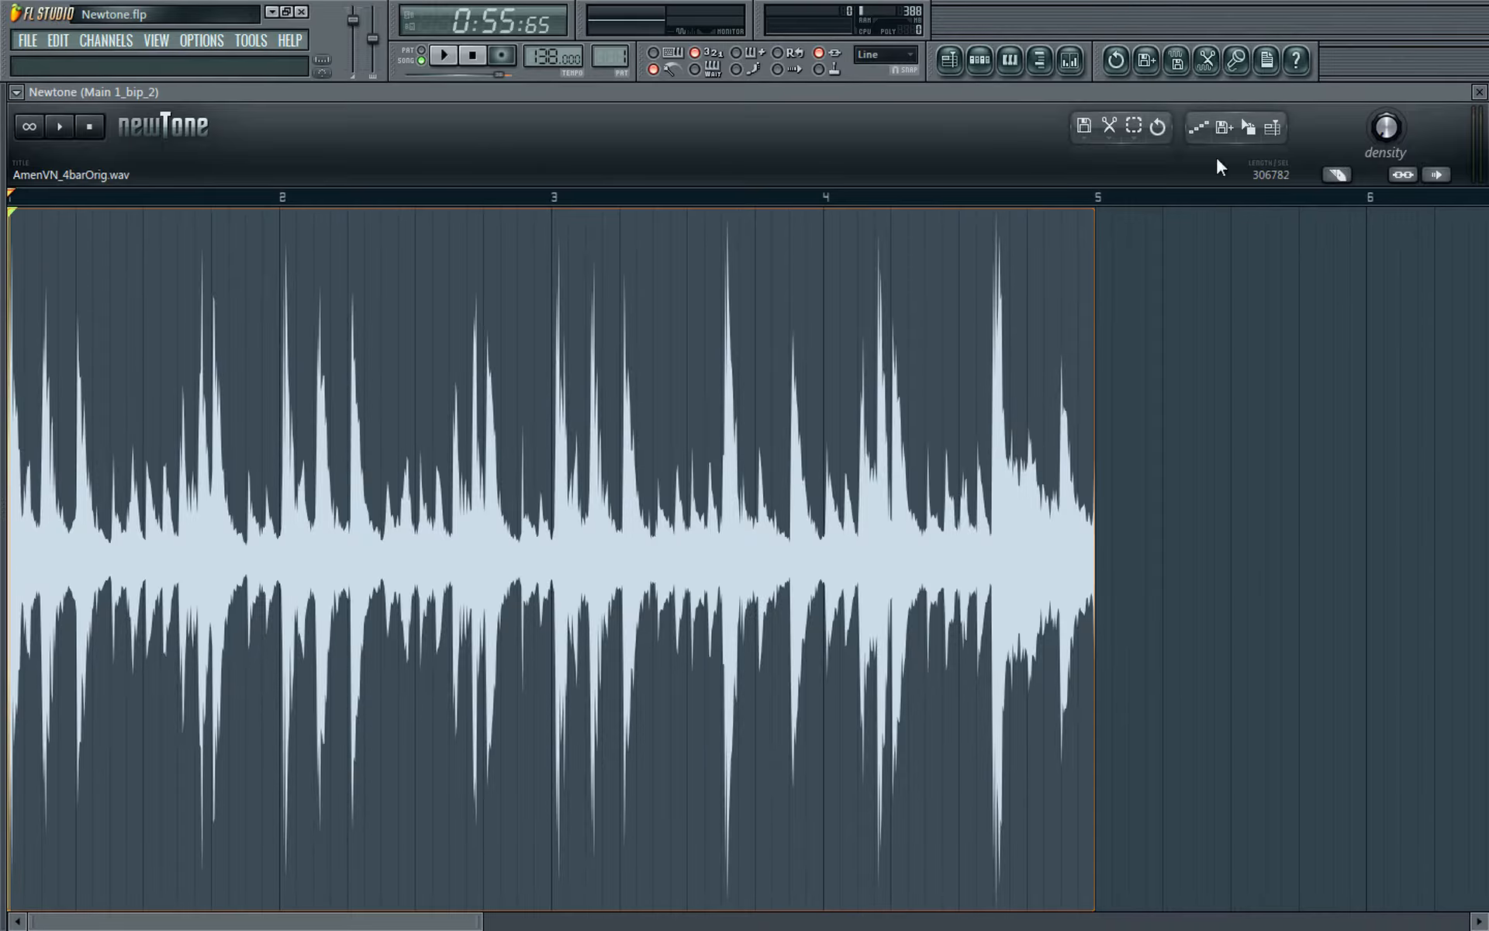
pyautogui.moveTo(1375, 109); pyautogui.dragTo(1371, 95)
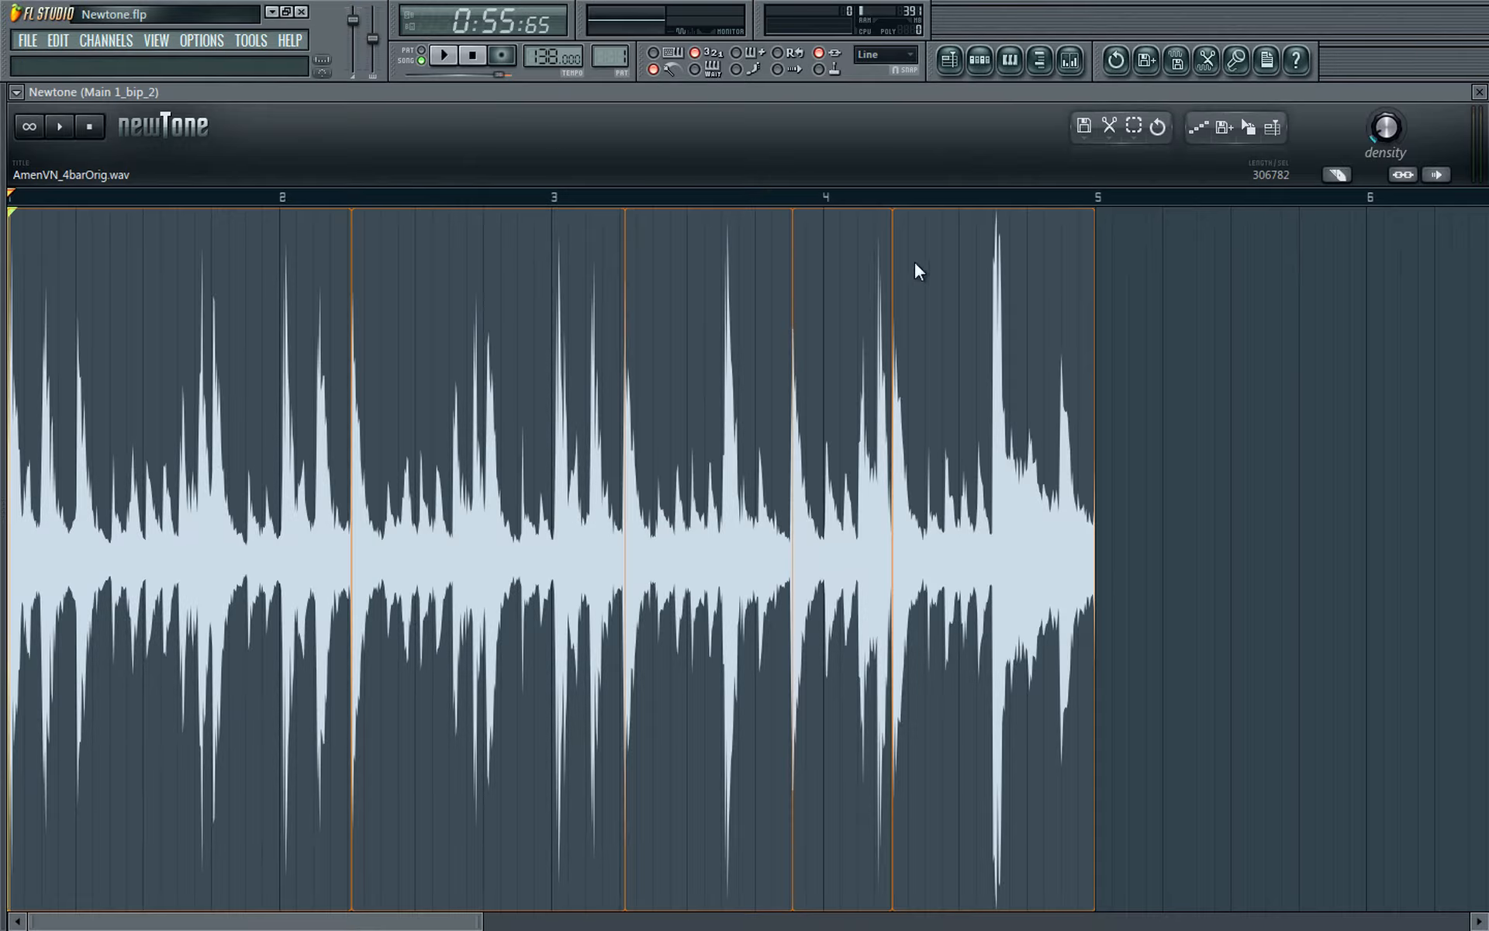
pyautogui.moveTo(1385, 128); pyautogui.dragTo(1405, 802)
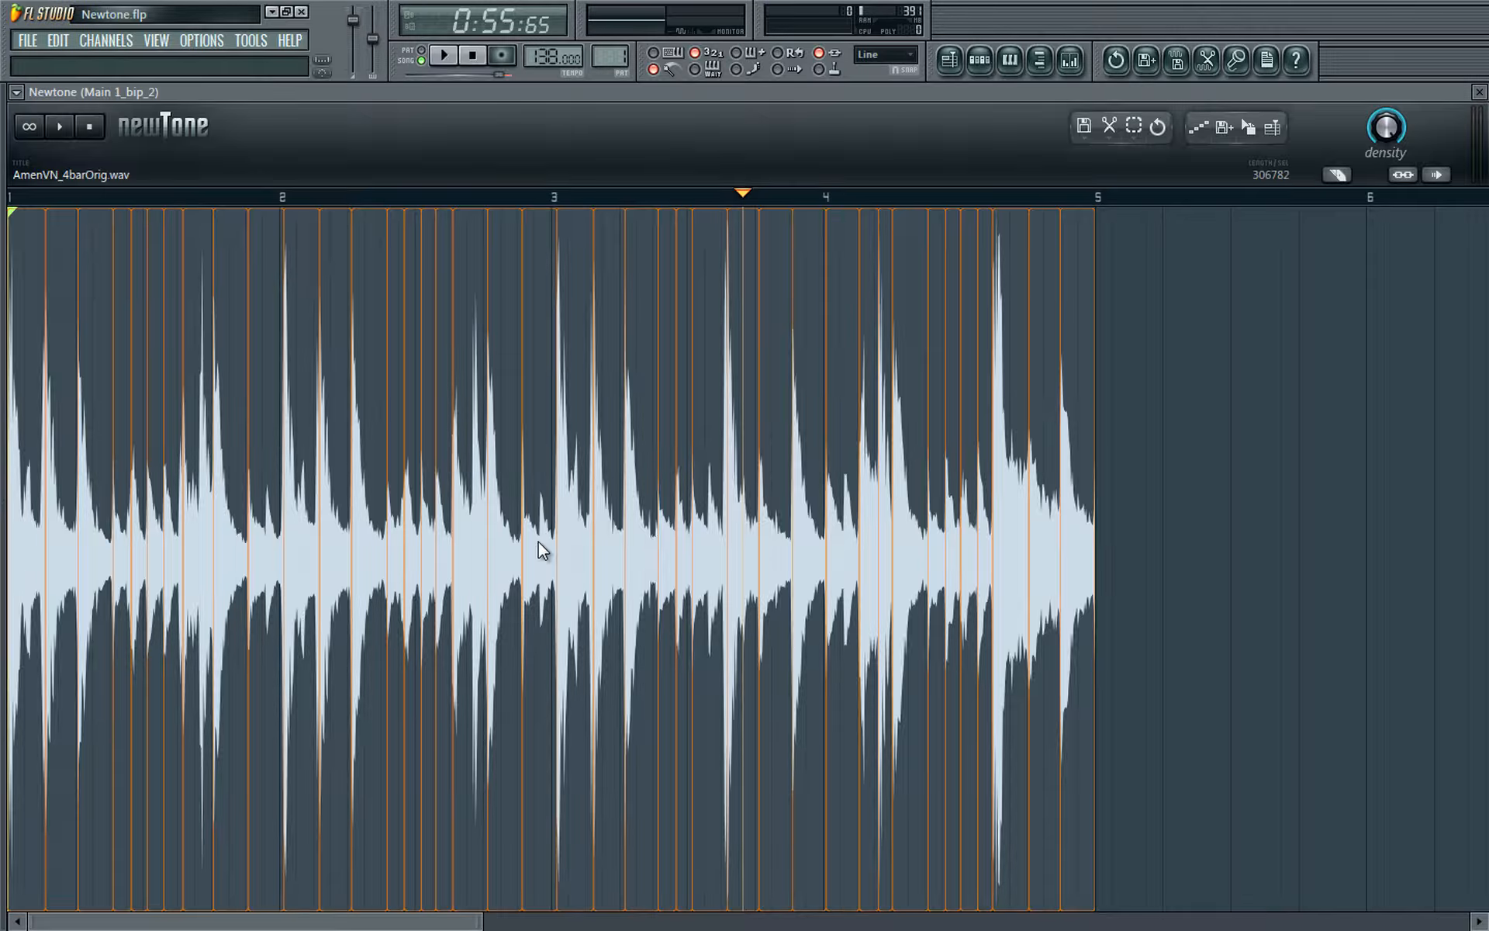
# Step: Add a warp marker at the onset of the quiet, unmarked hit just before bar 3
pyautogui.scroll(8, 539, 541)
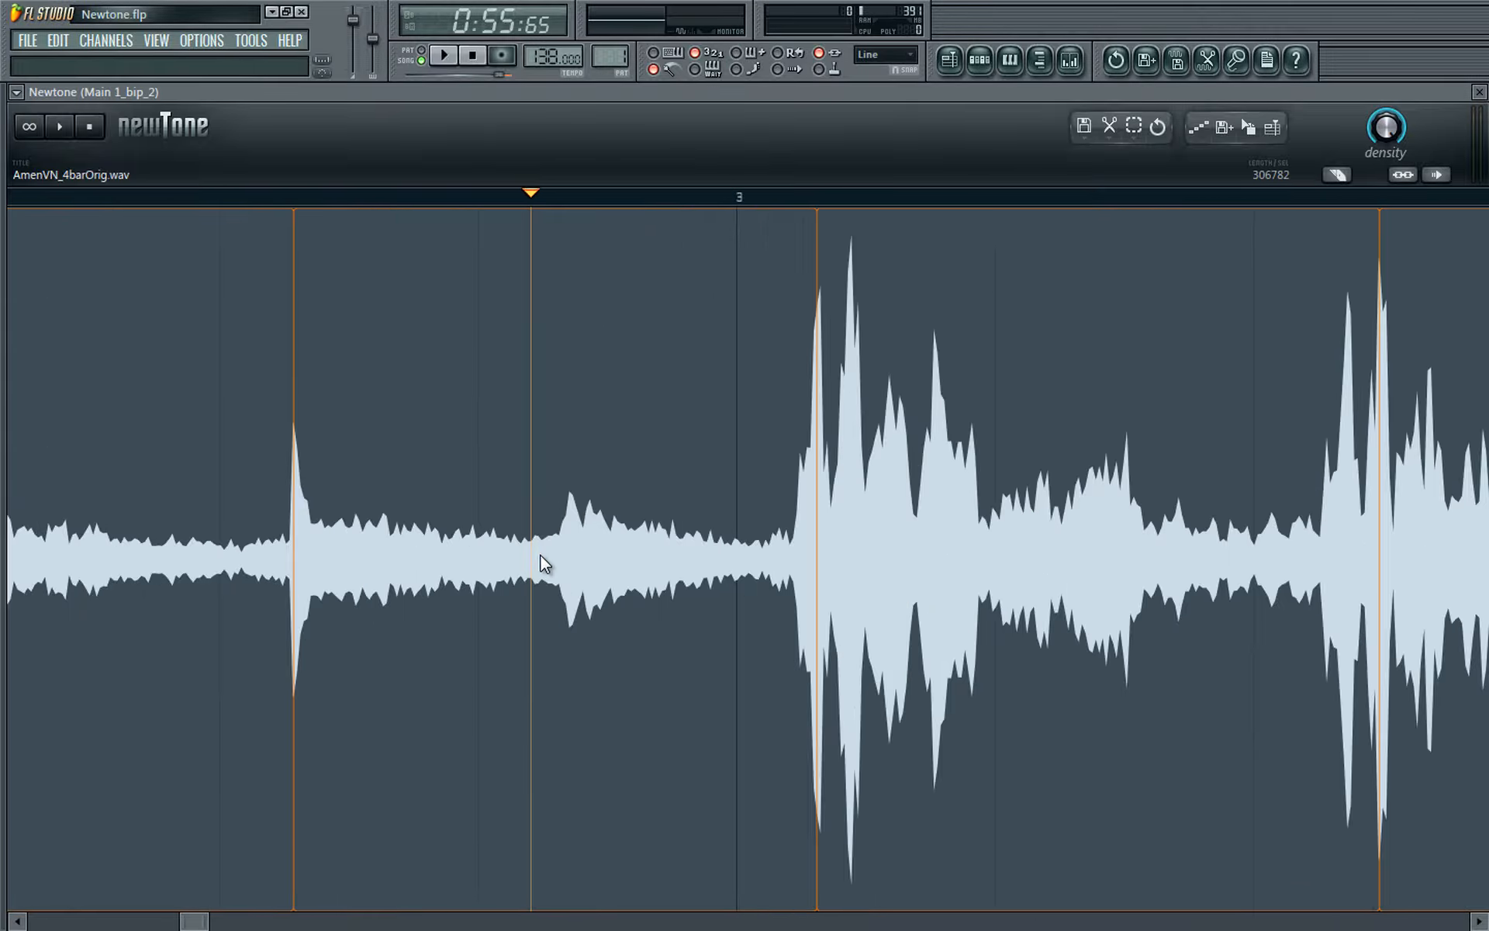
pyautogui.scroll(3, 540, 561)
pyautogui.doubleClick(577, 566)
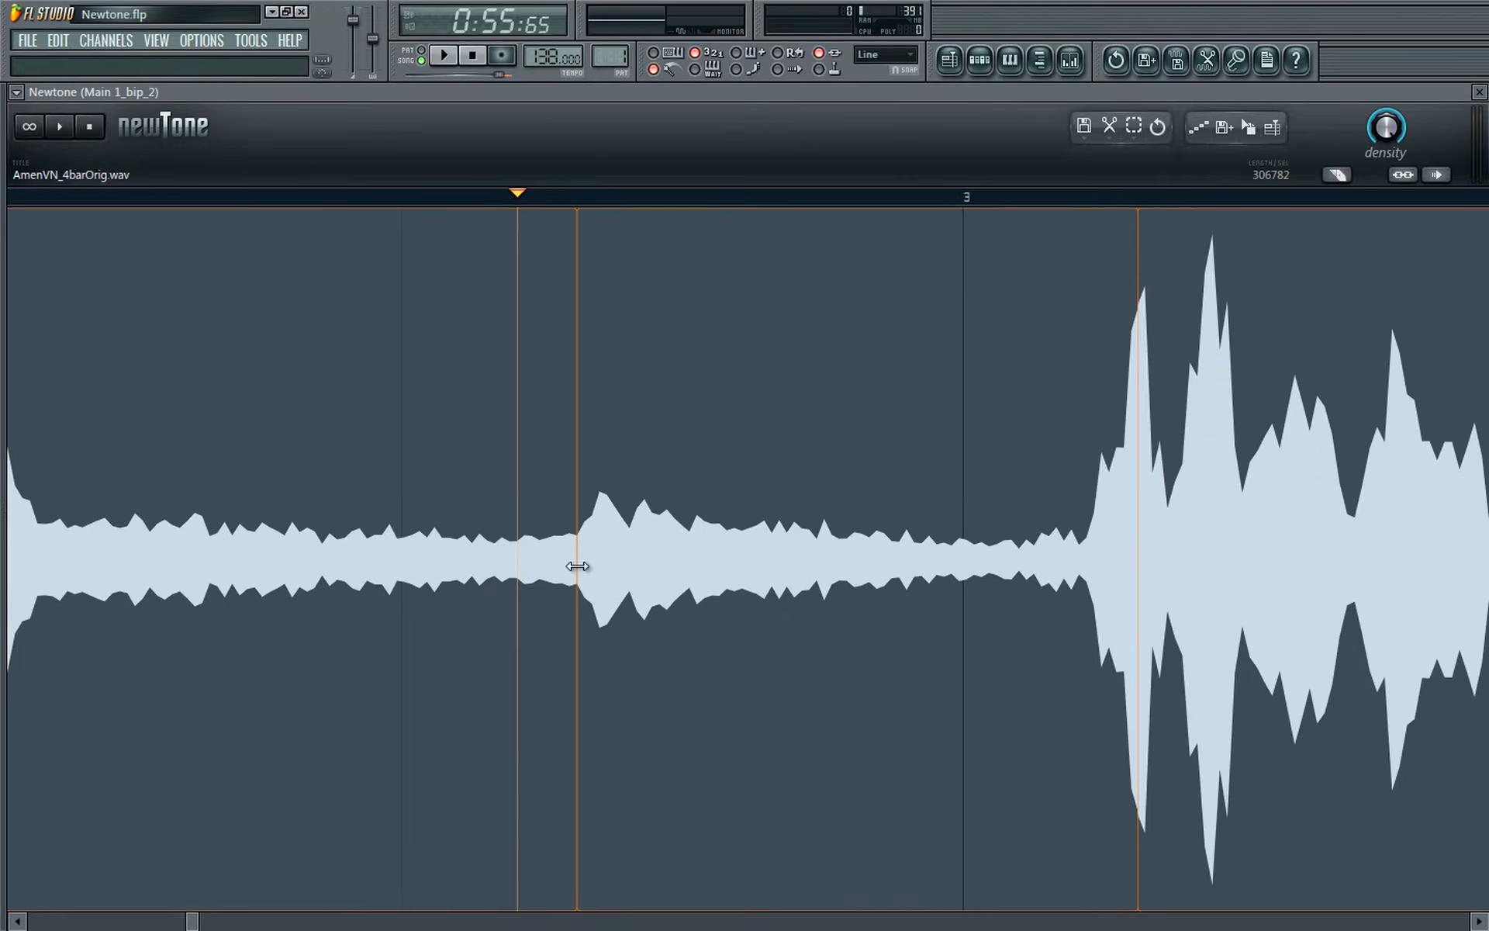
pyautogui.scroll(-10, 652, 598)
pyautogui.scroll(2, 269, 691)
pyautogui.scroll(-5, 295, 696)
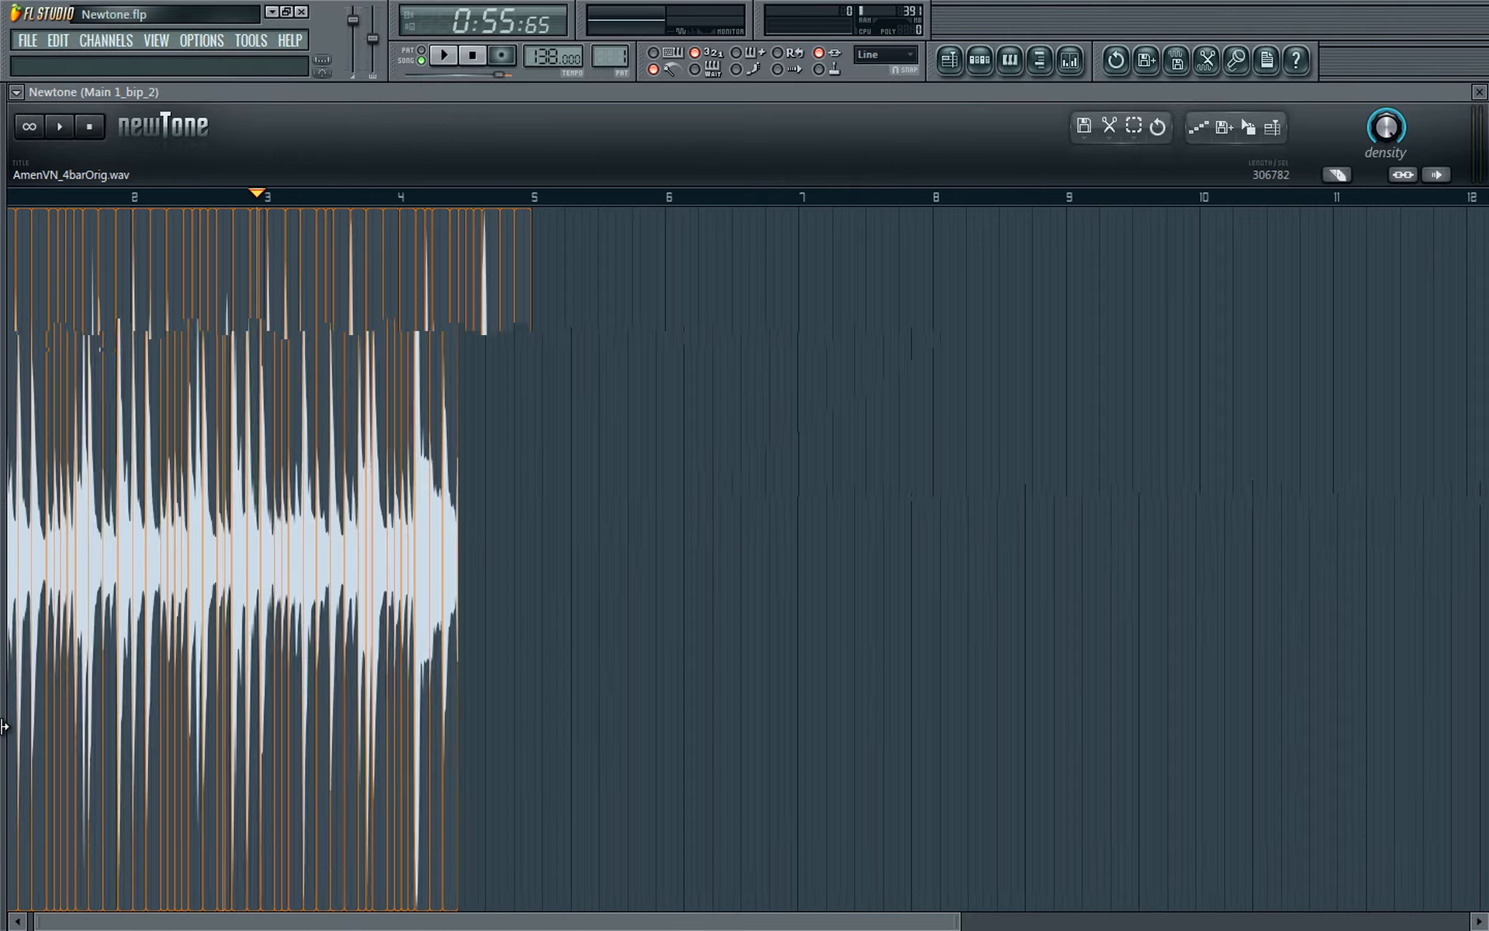
pyautogui.scroll(3, 20, 740)
pyautogui.scroll(2, 19, 745)
pyautogui.scroll(-3, 31, 741)
pyautogui.scroll(2, 66, 746)
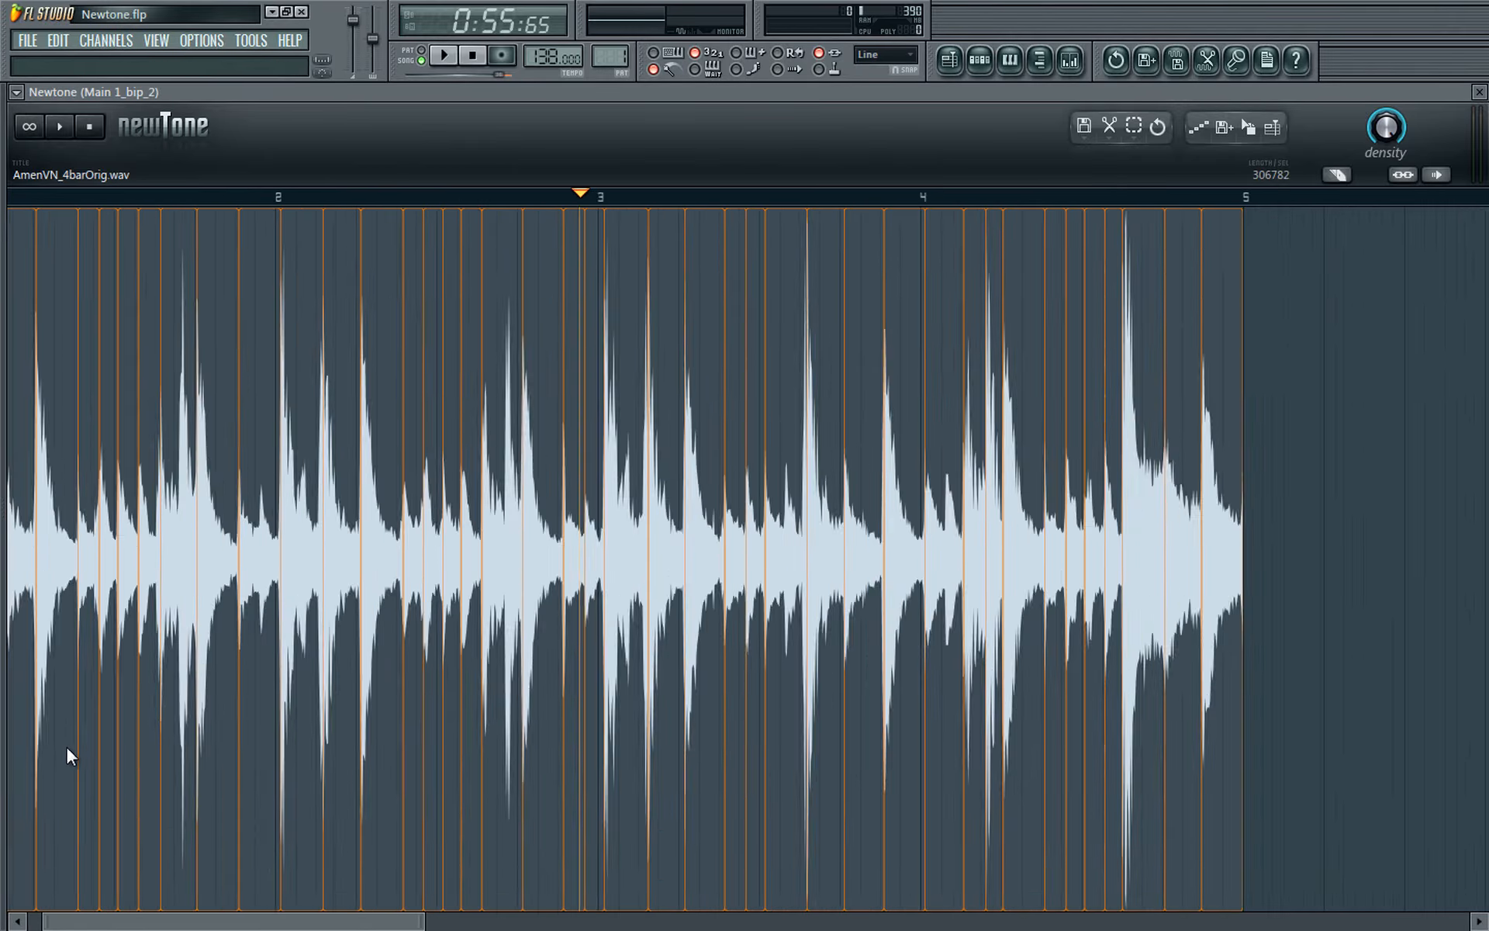
# Step: Remove the warp marker added on the quiet hit just before bar 3
pyautogui.scroll(2, 66, 746)
pyautogui.moveTo(208, 606); pyautogui.dragTo(975, 536)
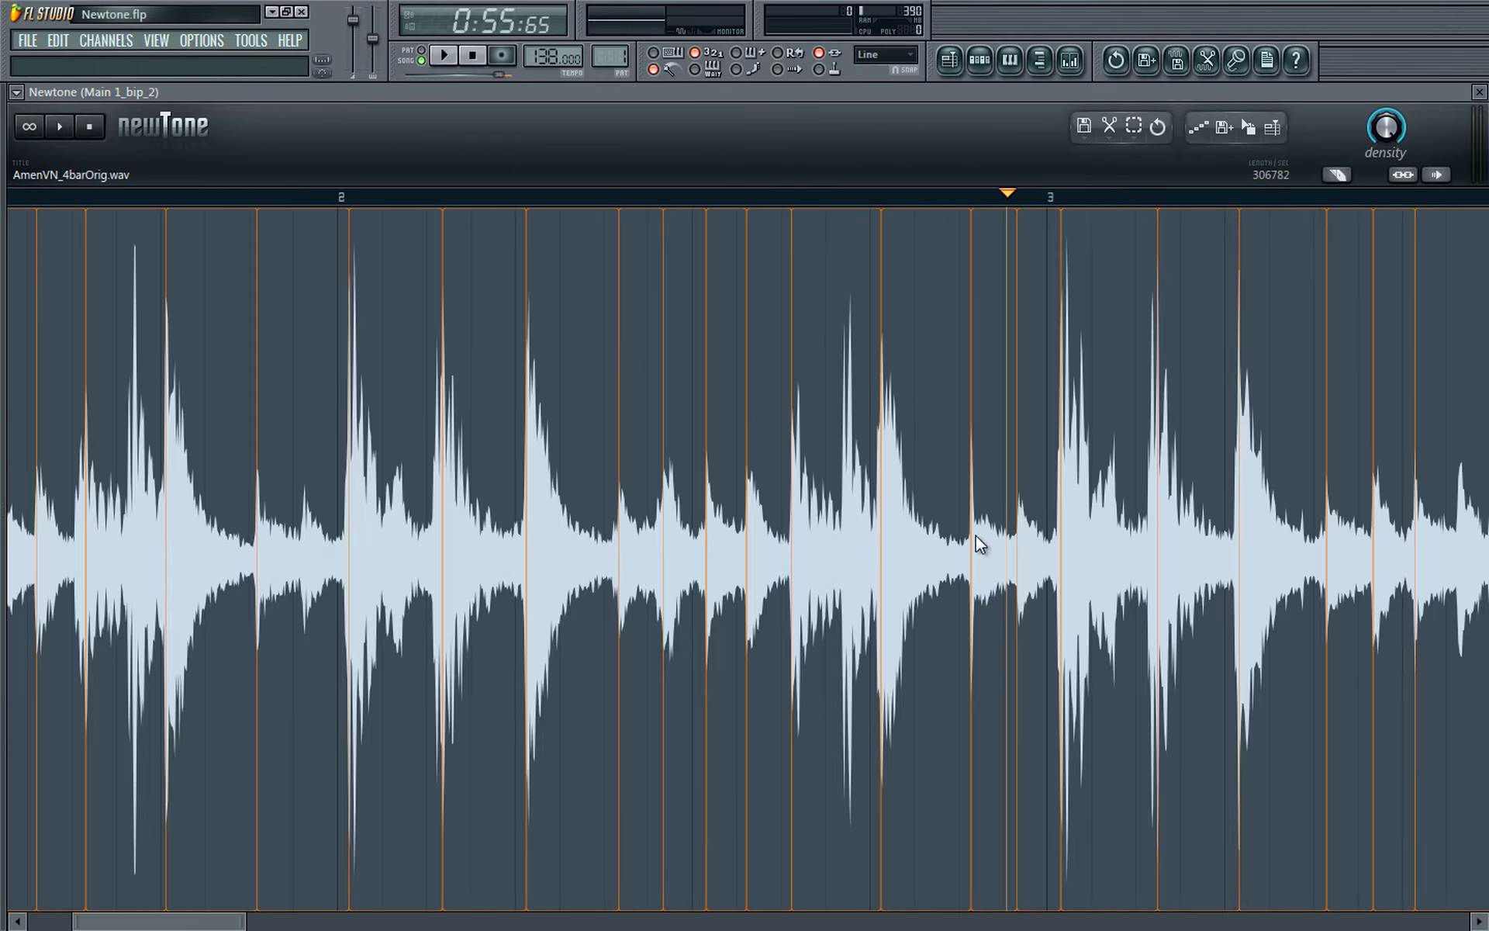
pyautogui.keyDown('ctrl'); pyautogui.rightClick(849, 557); pyautogui.keyUp('ctrl')
pyautogui.moveTo(1417, 503); pyautogui.dragTo(22, 583)
pyautogui.keyDown('ctrl'); pyautogui.rightClick(437, 502); pyautogui.keyUp('ctrl')
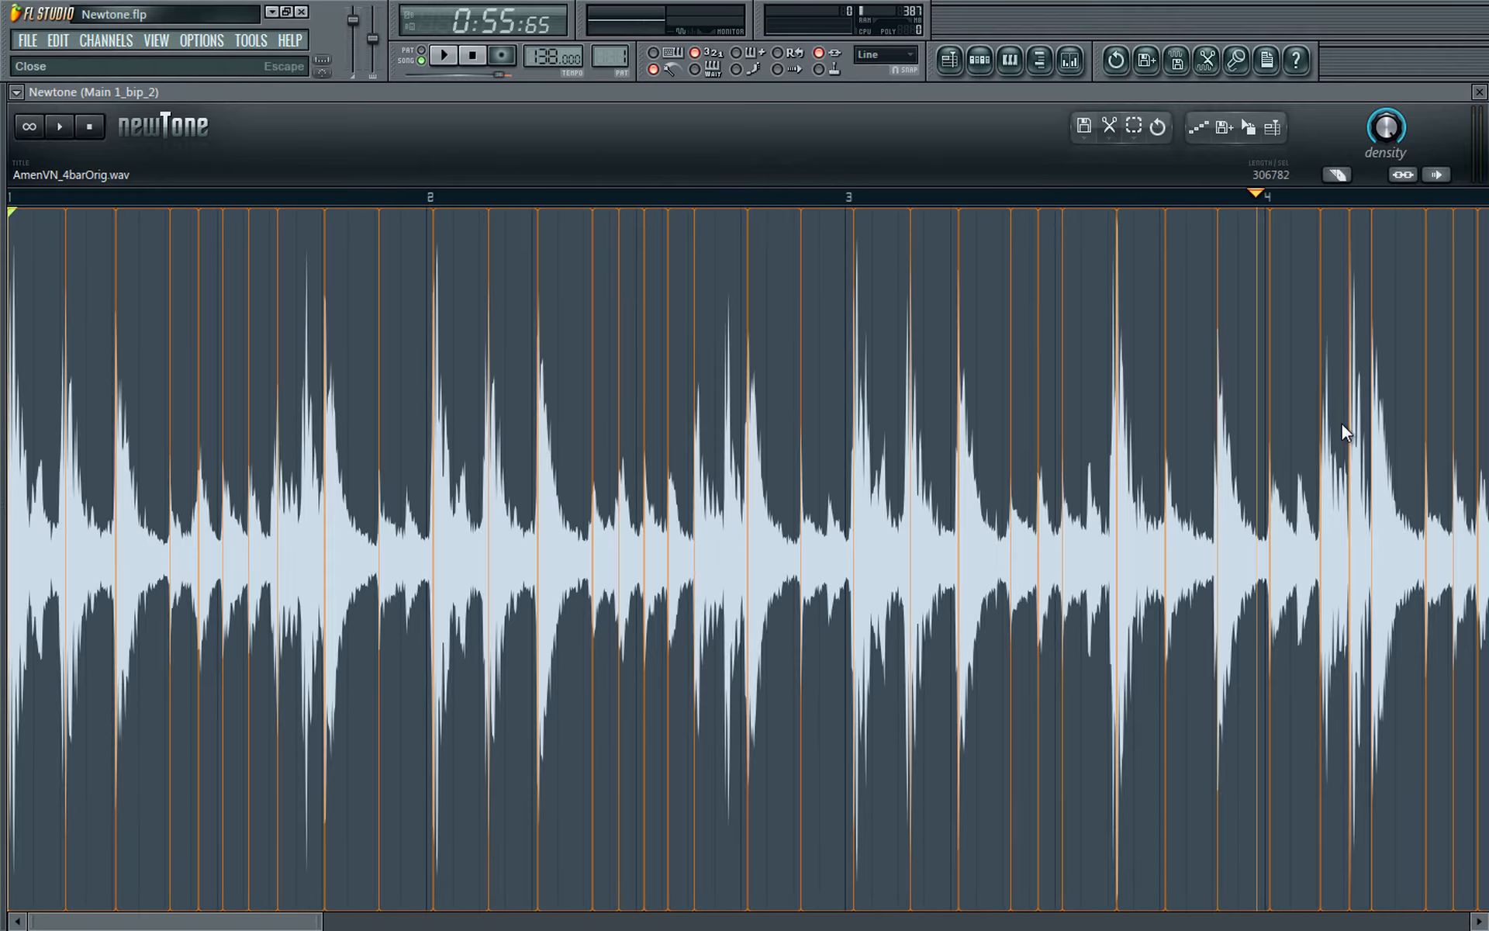
# Step: Try shifting the warp marker of the third hit in bar 3 earlier onto the grid line by hand
pyautogui.scroll(5, 967, 615)
pyautogui.scroll(2, 939, 596)
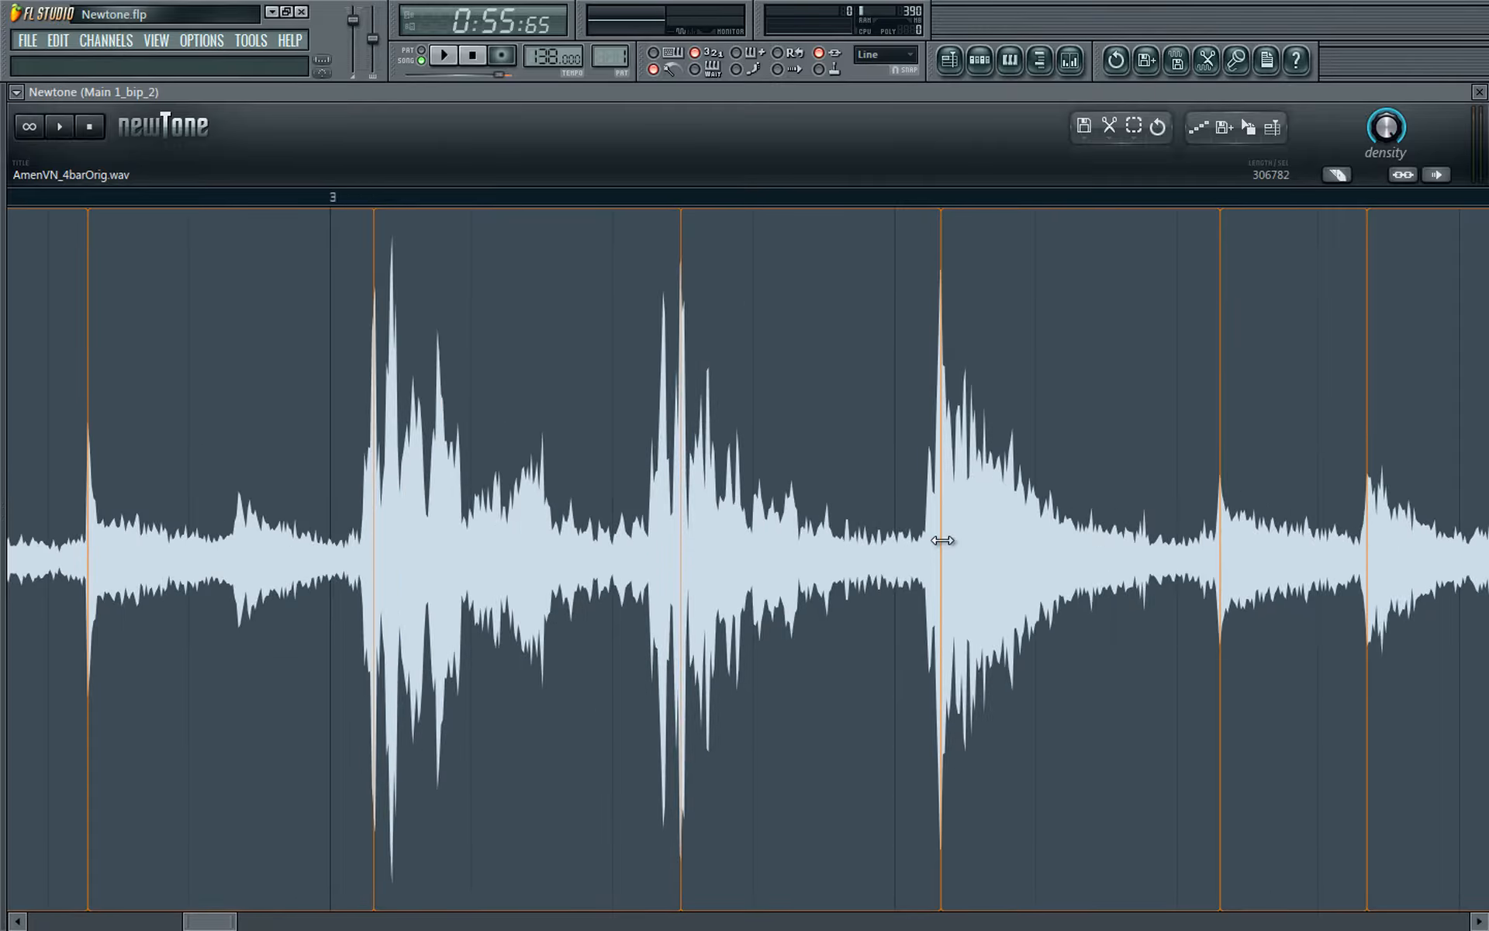
pyautogui.moveTo(942, 541); pyautogui.dragTo(933, 541)
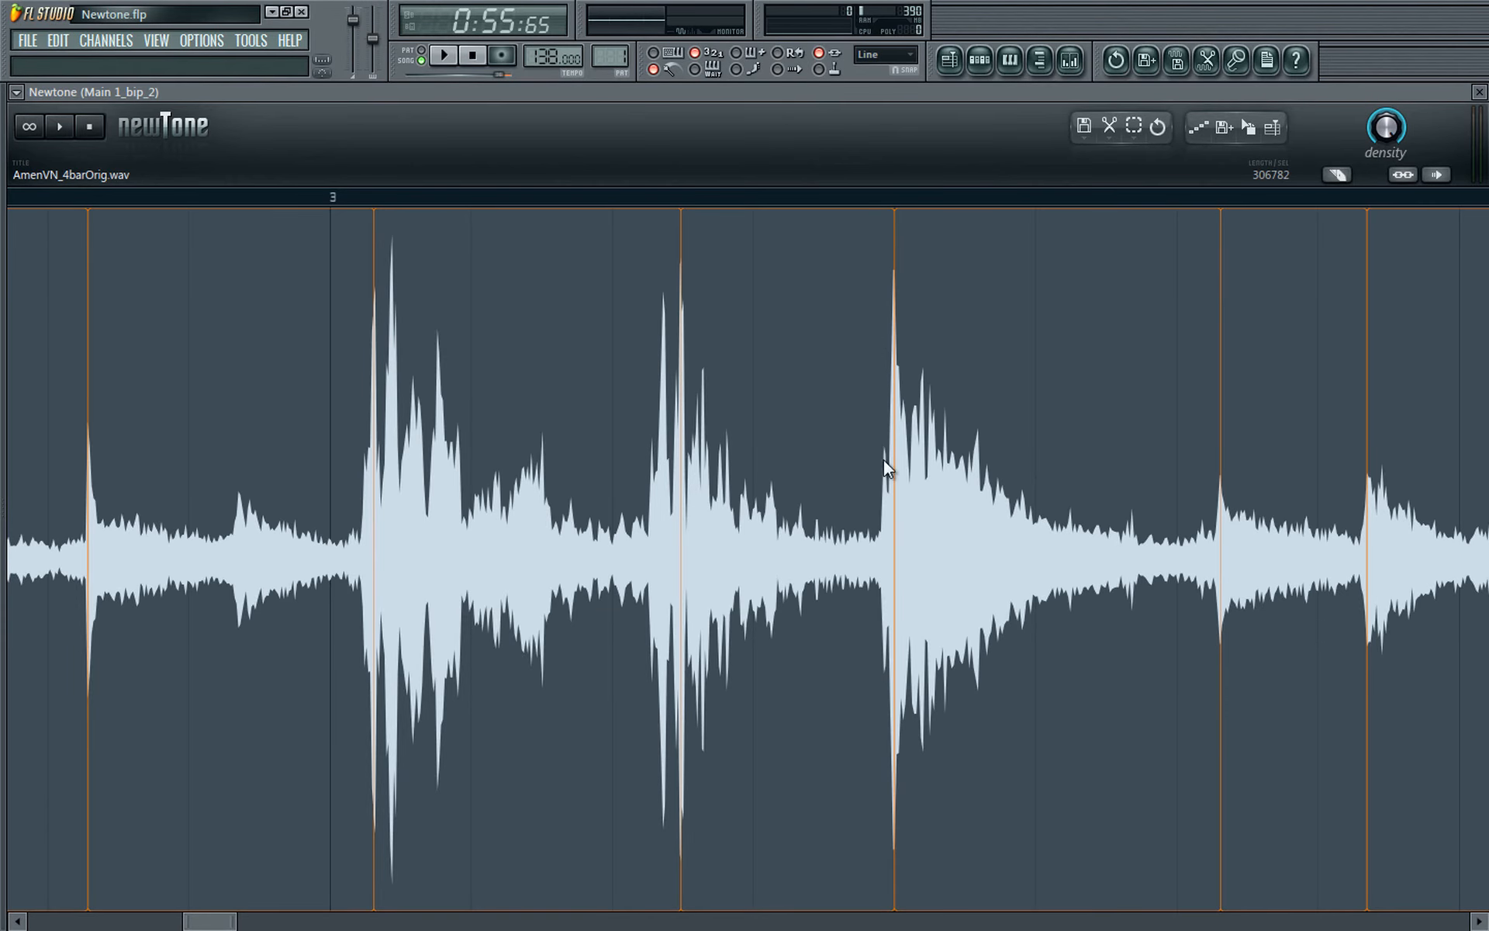
pyautogui.moveTo(342, 506); pyautogui.dragTo(331, 506)
pyautogui.scroll(-4, 656, 448)
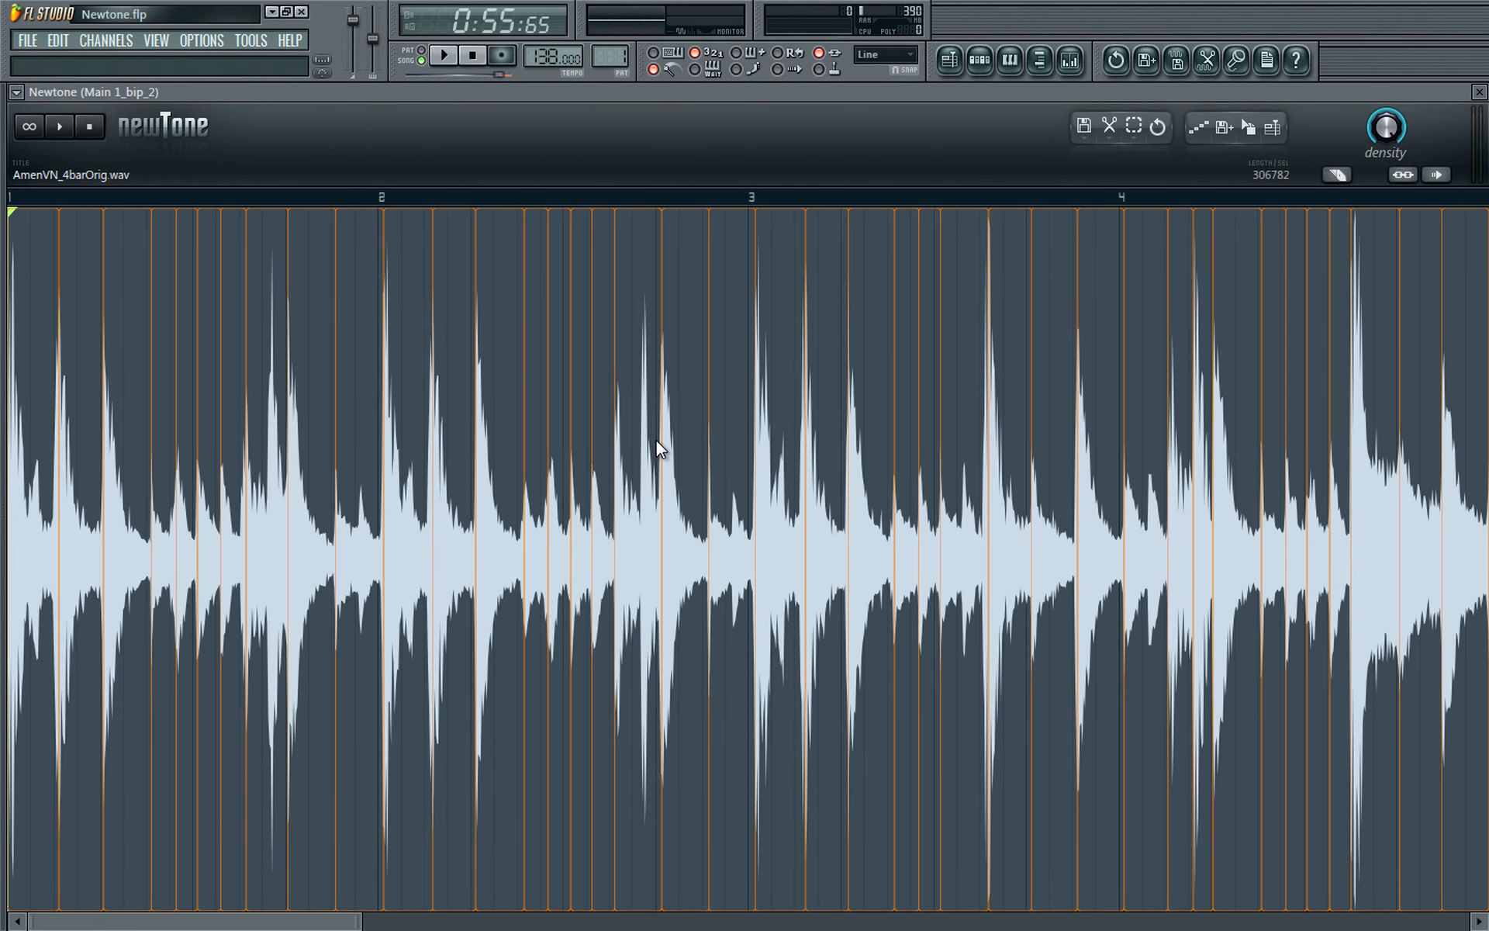
# Step: Quantize all of the loop's warp markers to the grid and slave Newtone's playback to the host
pyautogui.hotkey('ctrl', 'a')
pyautogui.hotkey('ctrl', 'q')
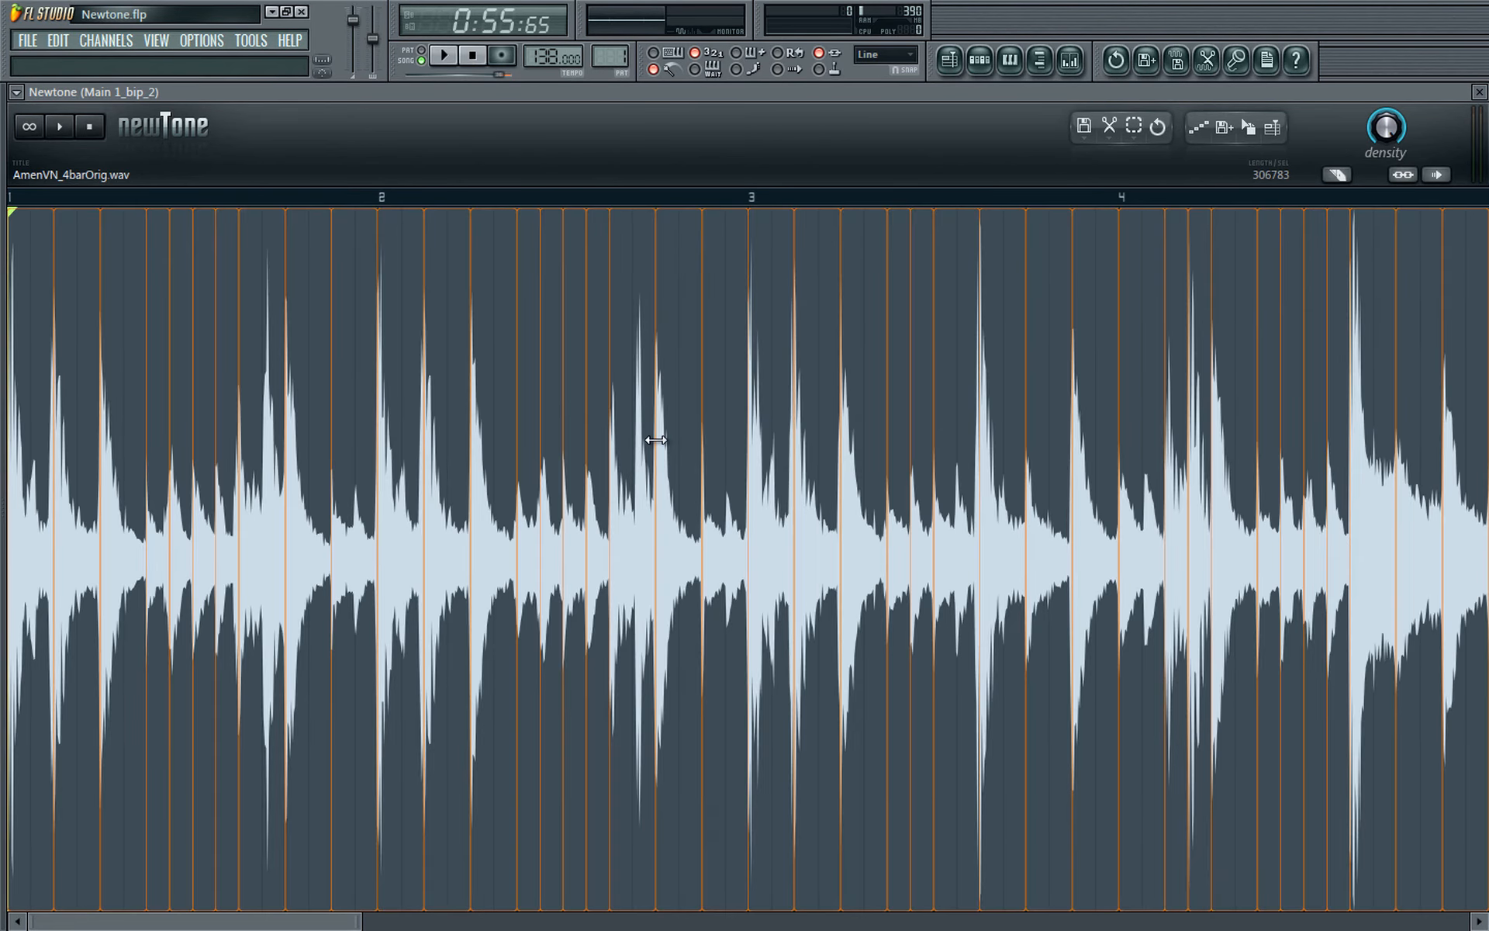
pyautogui.click(1405, 175)
# Step: Mute the Playlist track holding the original AmenVN_4barOrig clip and audition the quantized loop with the song
pyautogui.click(1479, 92)
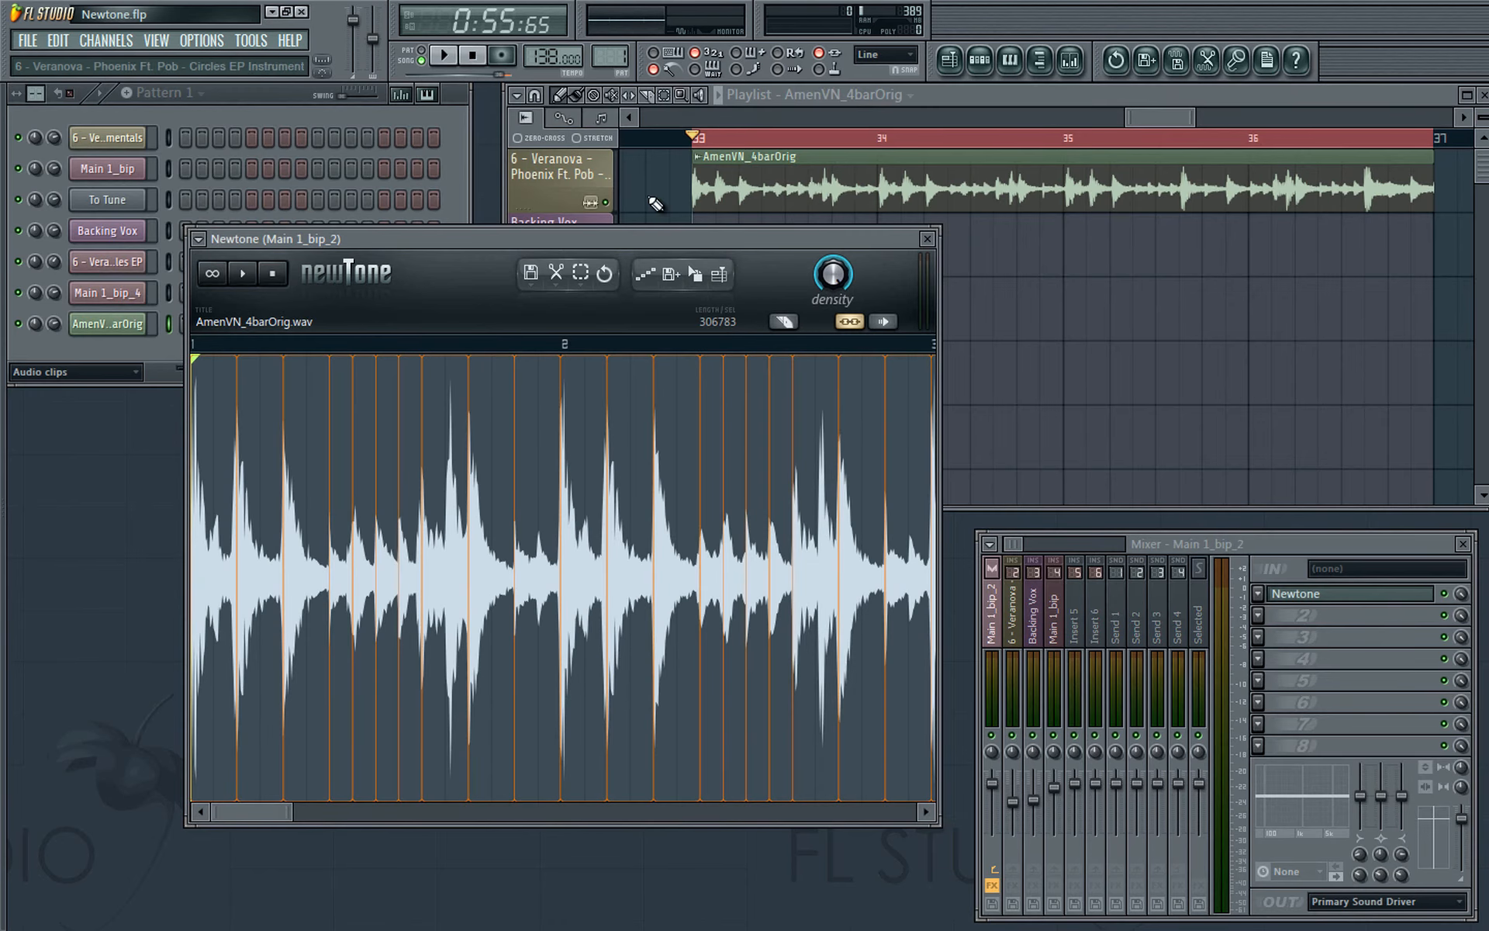
pyautogui.click(606, 203)
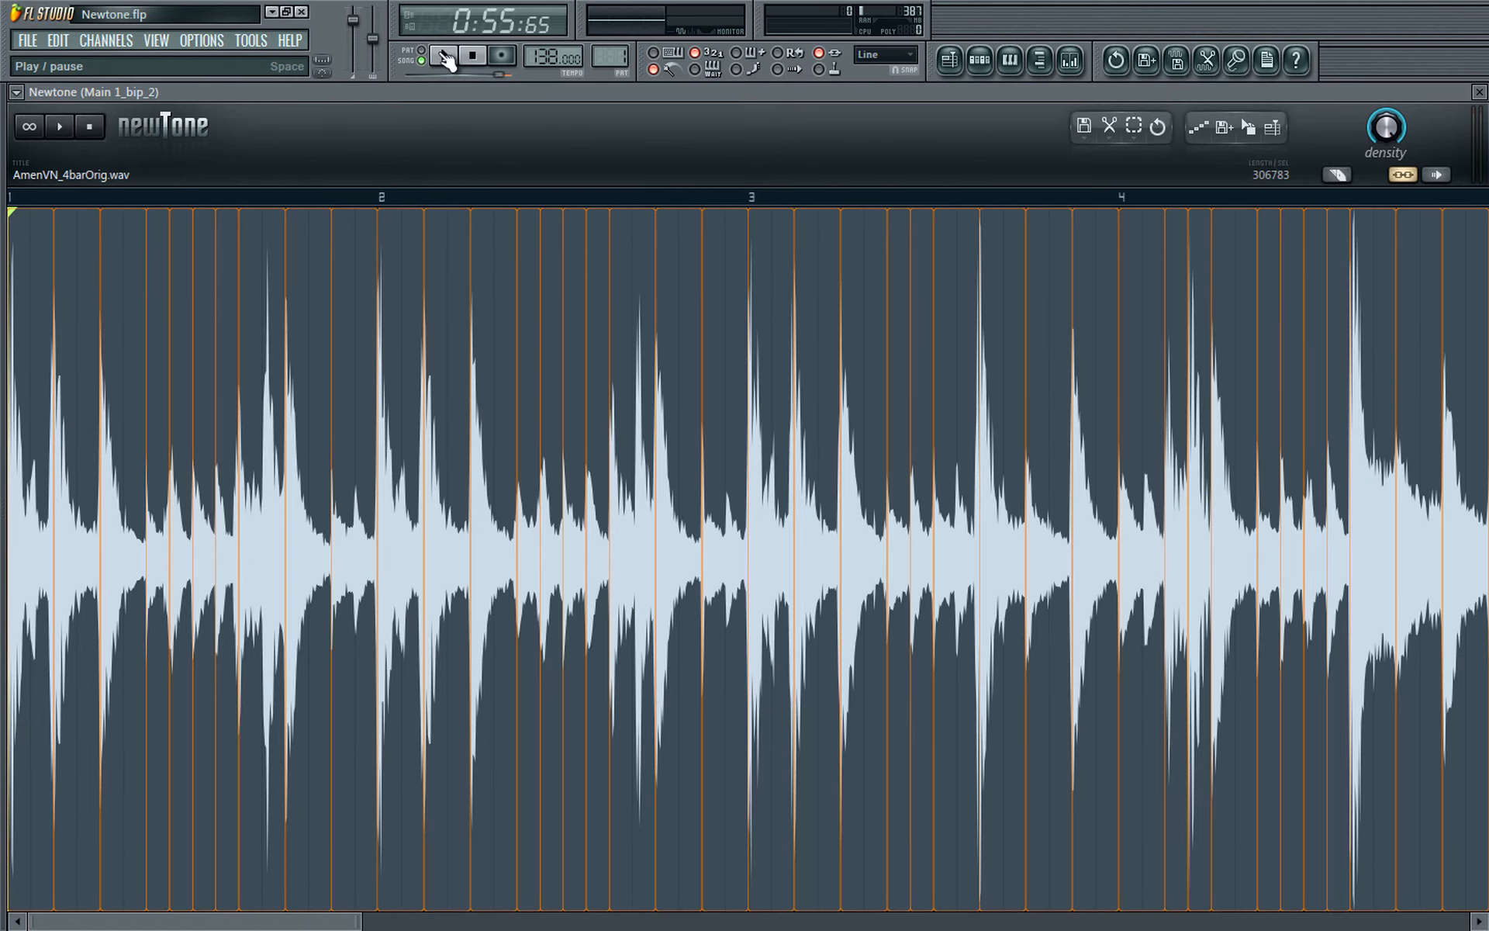
pyautogui.click(447, 57)
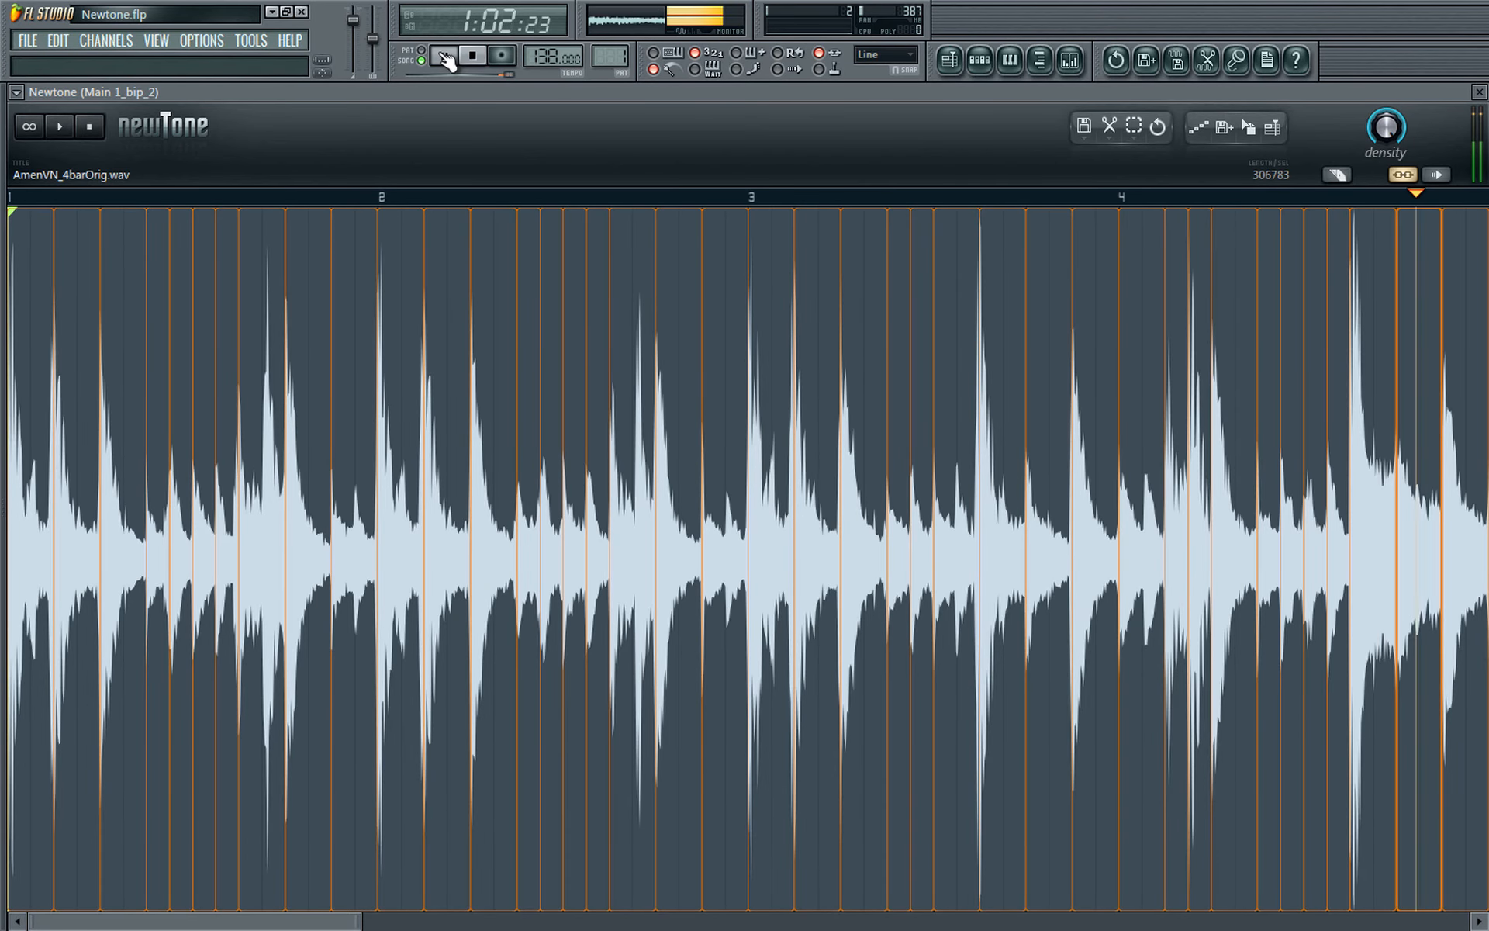
pyautogui.press('space')
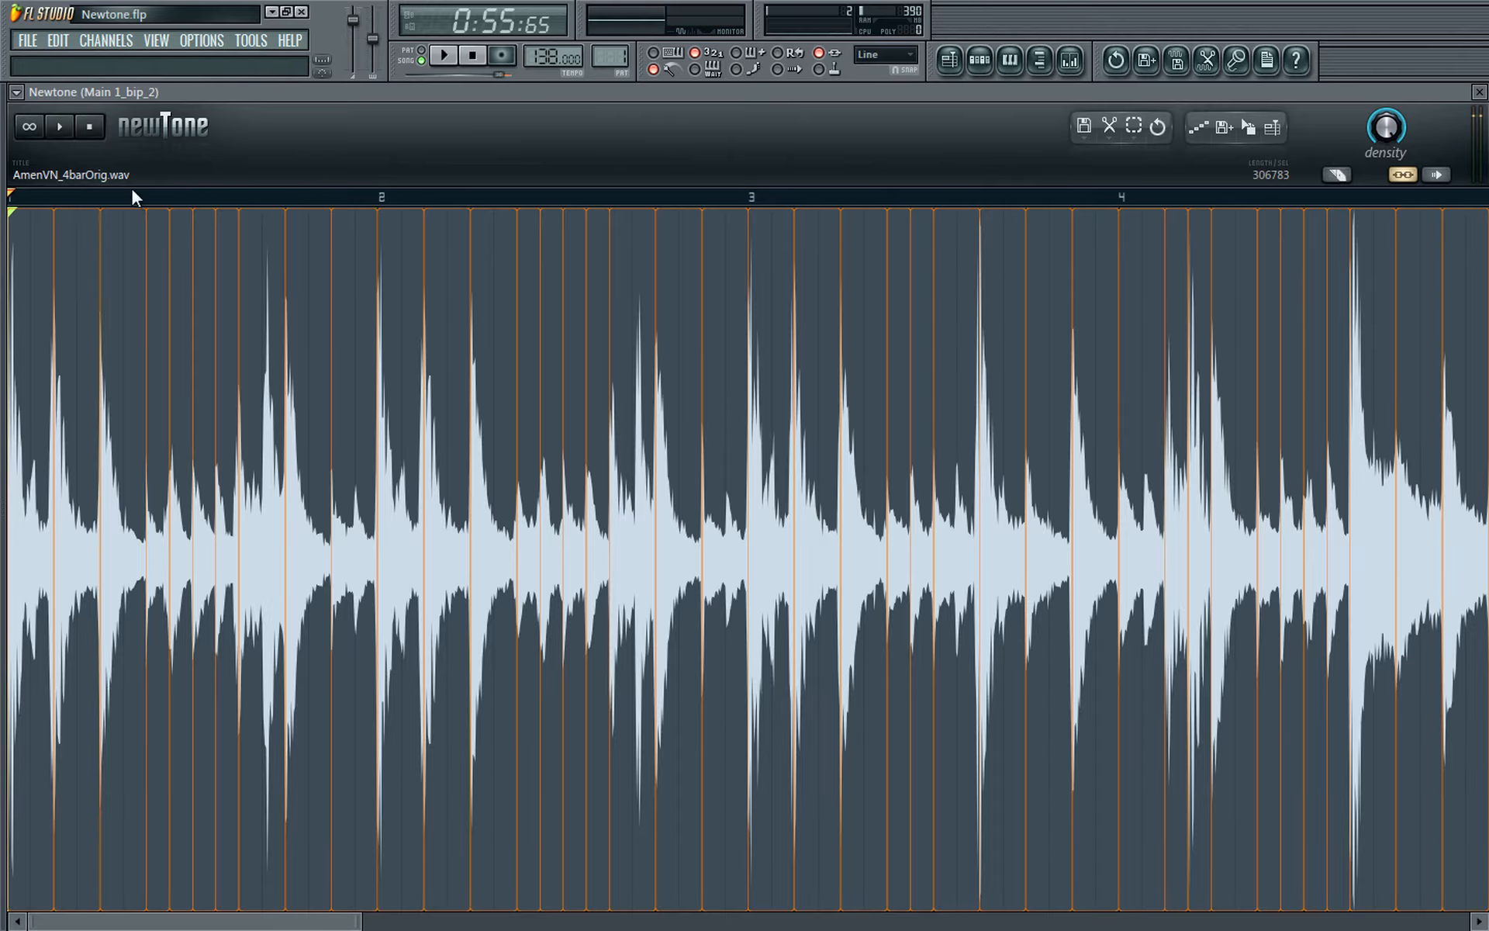
# Step: Replace the second hit's warp marker in bar 1 with one at the hit's onset and align it to the grid
pyautogui.scroll(2, 87, 822)
pyautogui.scroll(3, 87, 822)
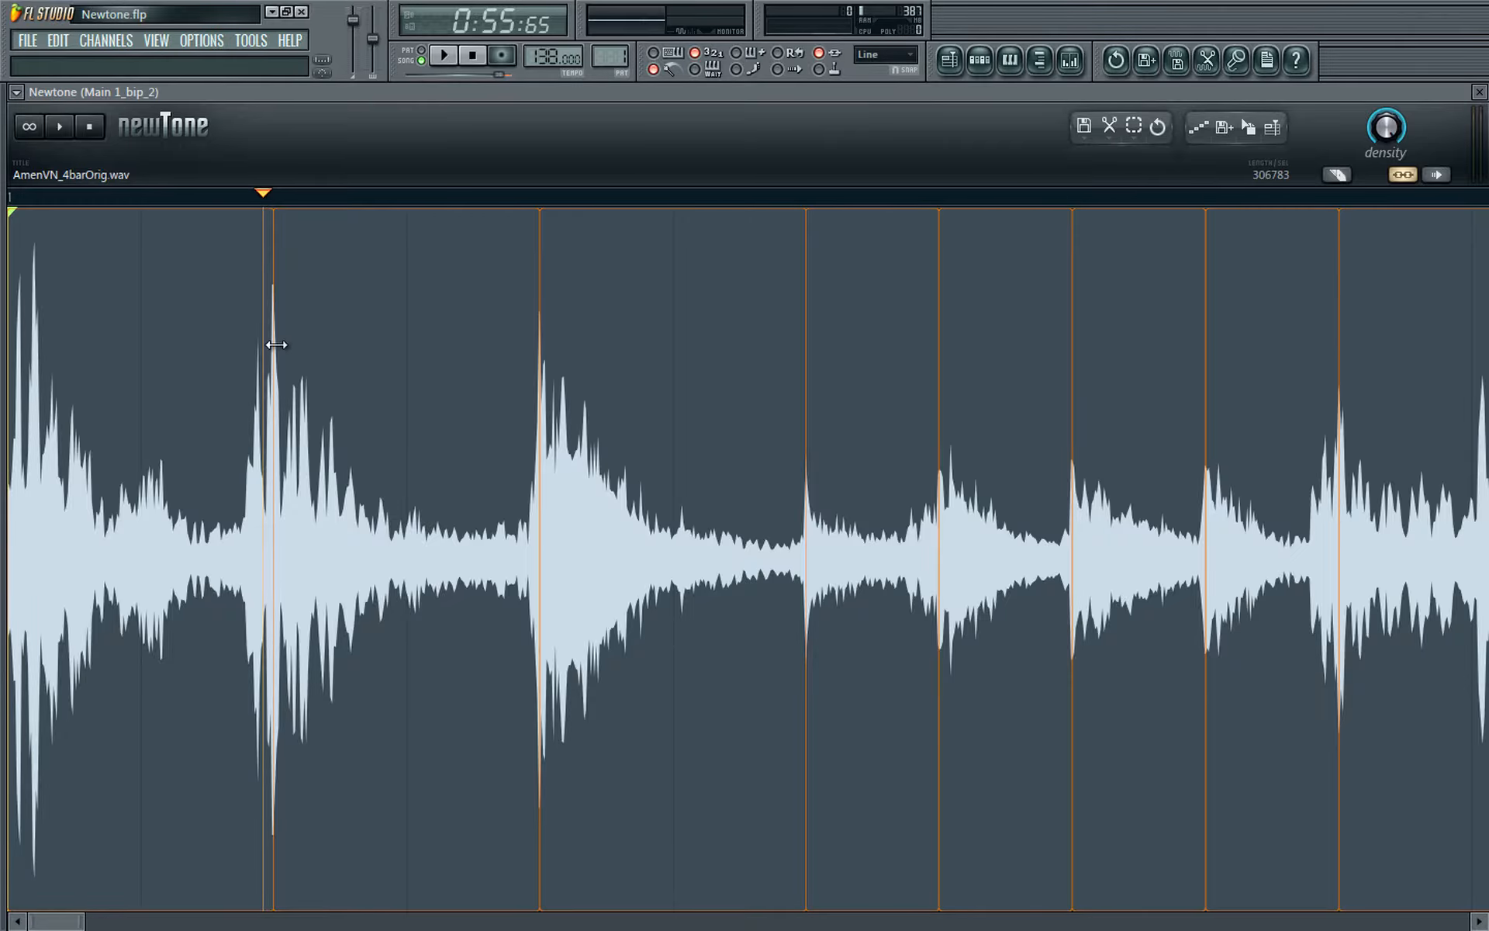
pyautogui.rightClick(272, 258)
pyautogui.doubleClick(262, 519)
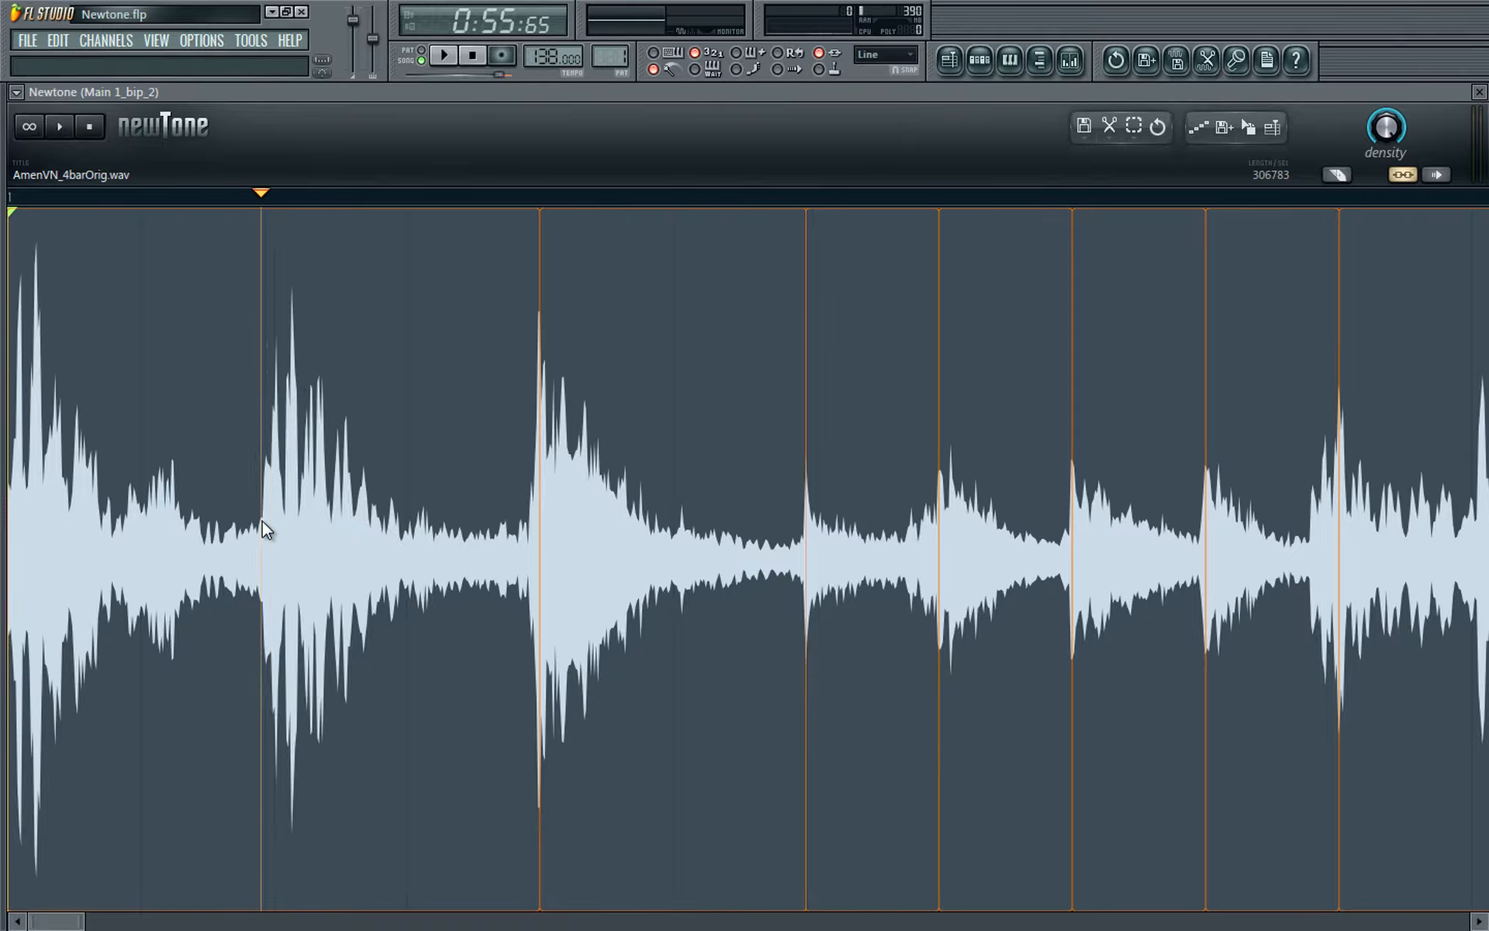
pyautogui.moveTo(267, 474); pyautogui.dragTo(278, 475)
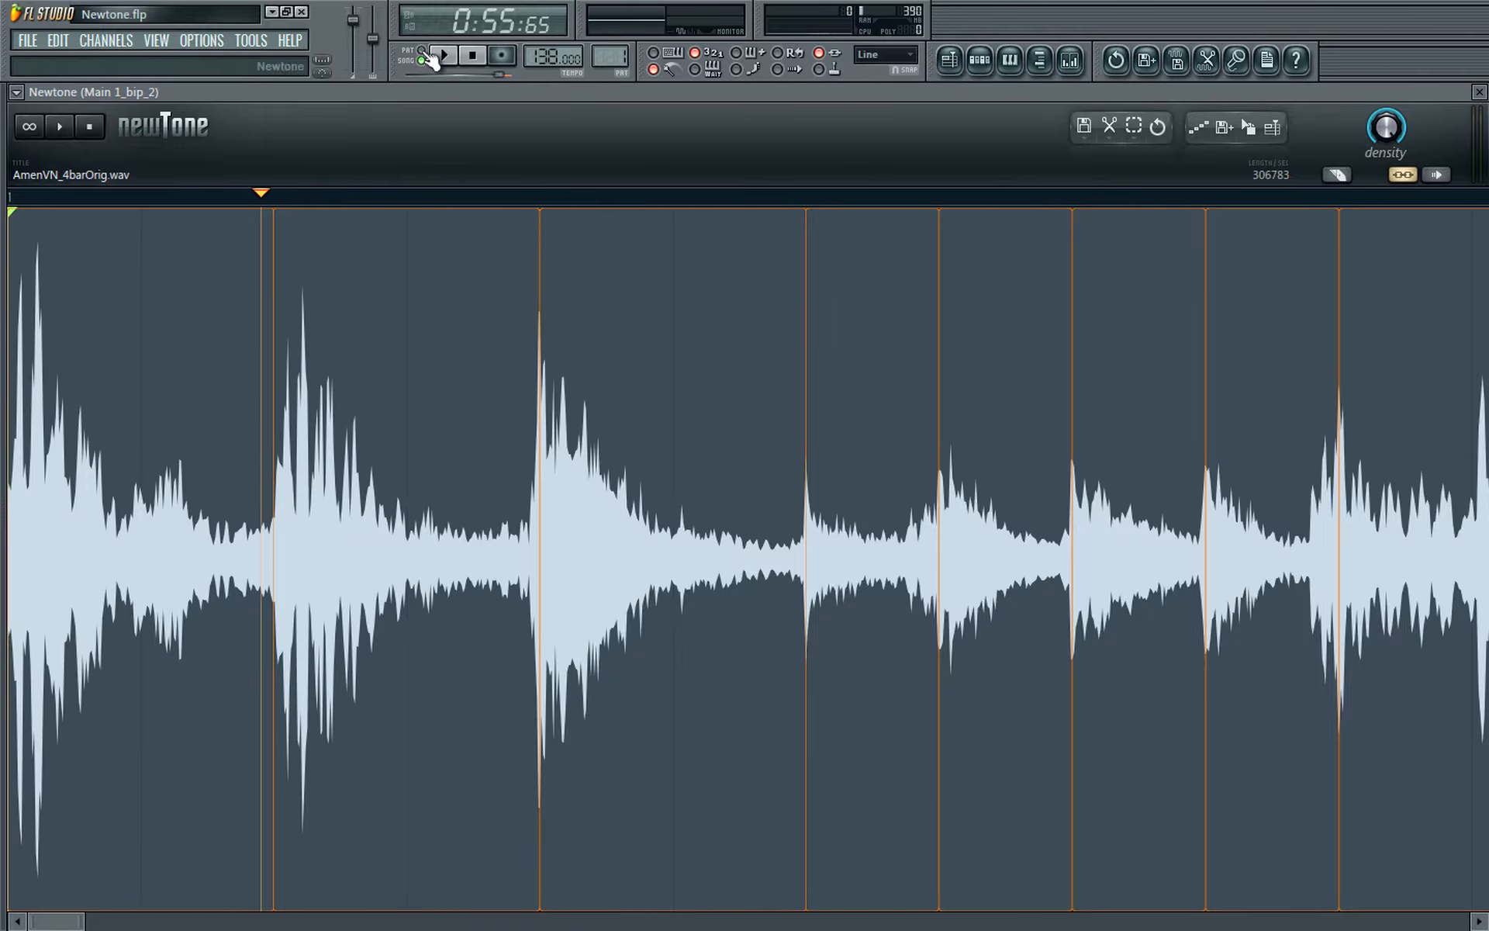
# Step: Audition the start of the loop in Newtone to check the second hit's timing
pyautogui.click(60, 128)
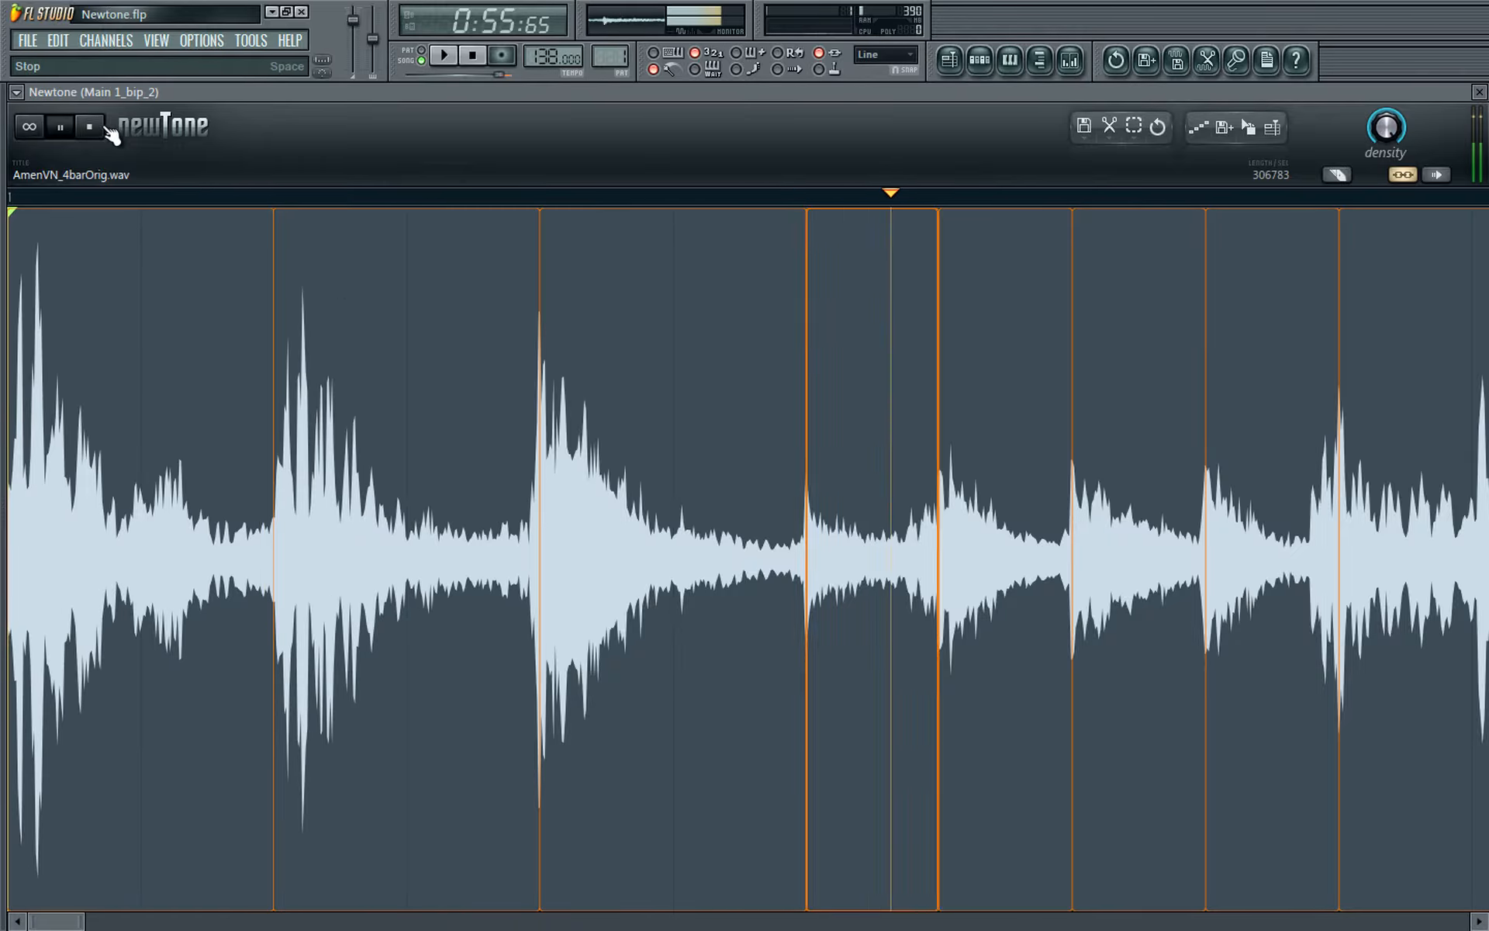
pyautogui.click(102, 128)
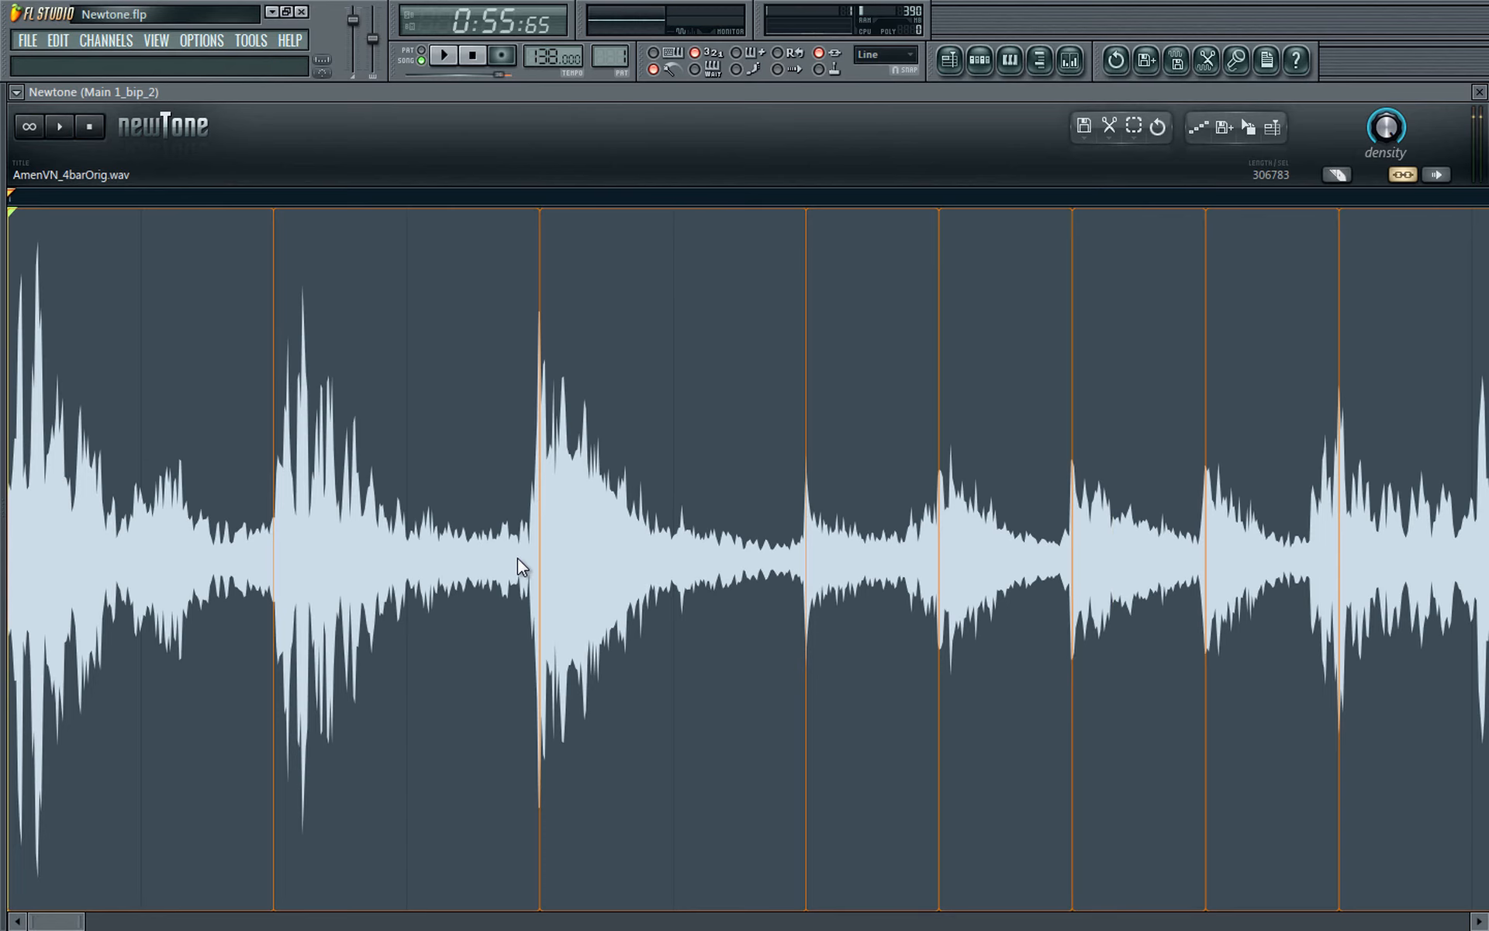
pyautogui.scroll(-5, 518, 557)
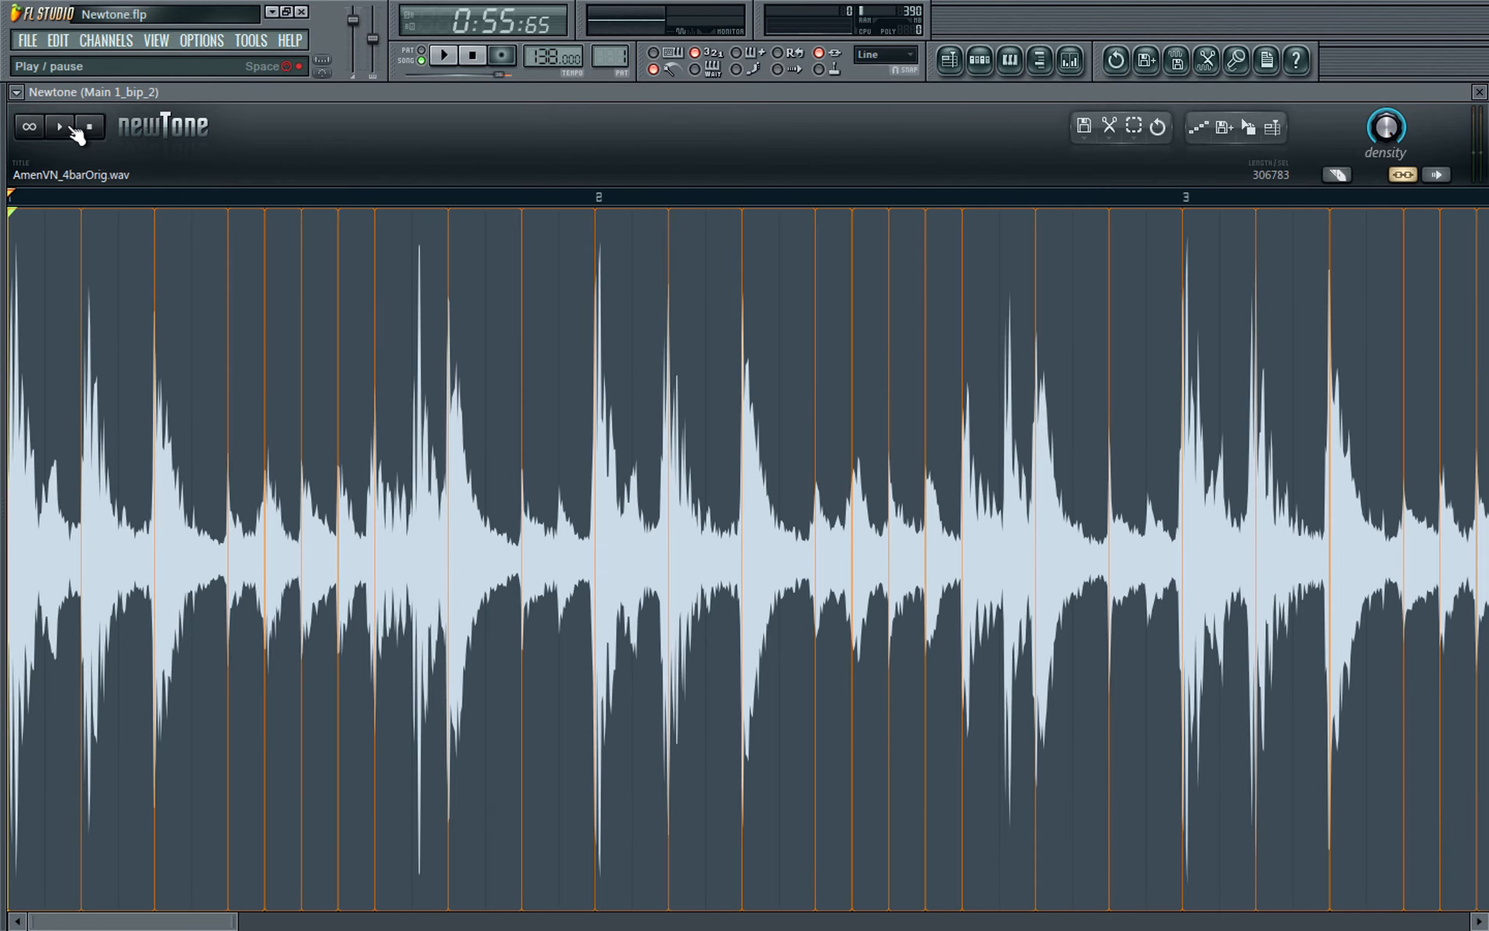
pyautogui.click(72, 129)
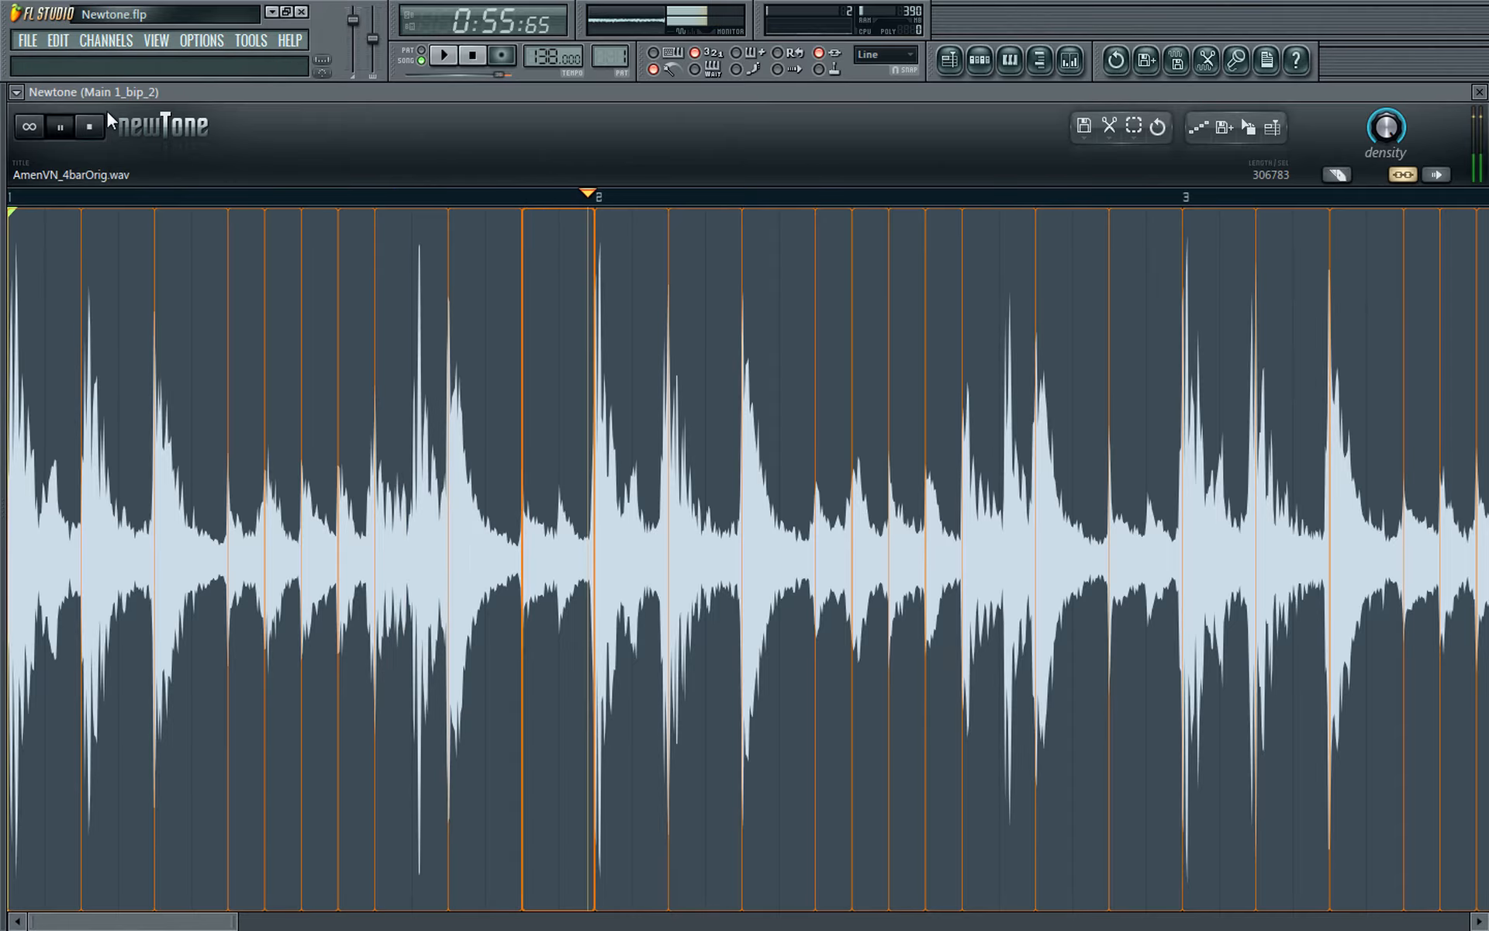
pyautogui.click(90, 128)
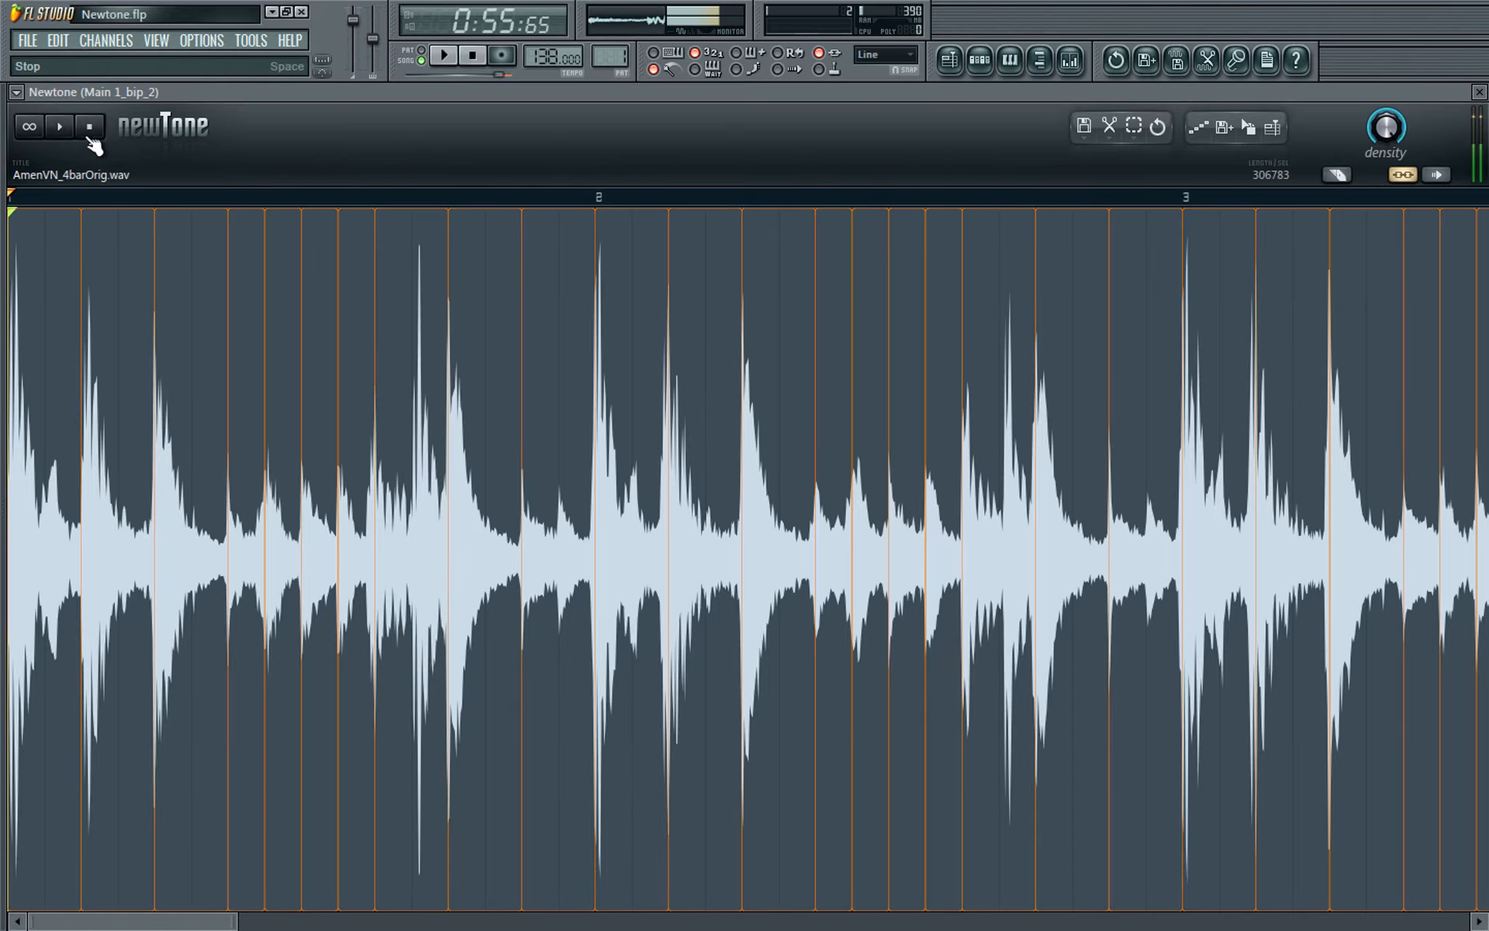
# Step: Remove the fourth warp marker after the loop's start, on the quieter hit in bar 1
pyautogui.scroll(5, 248, 591)
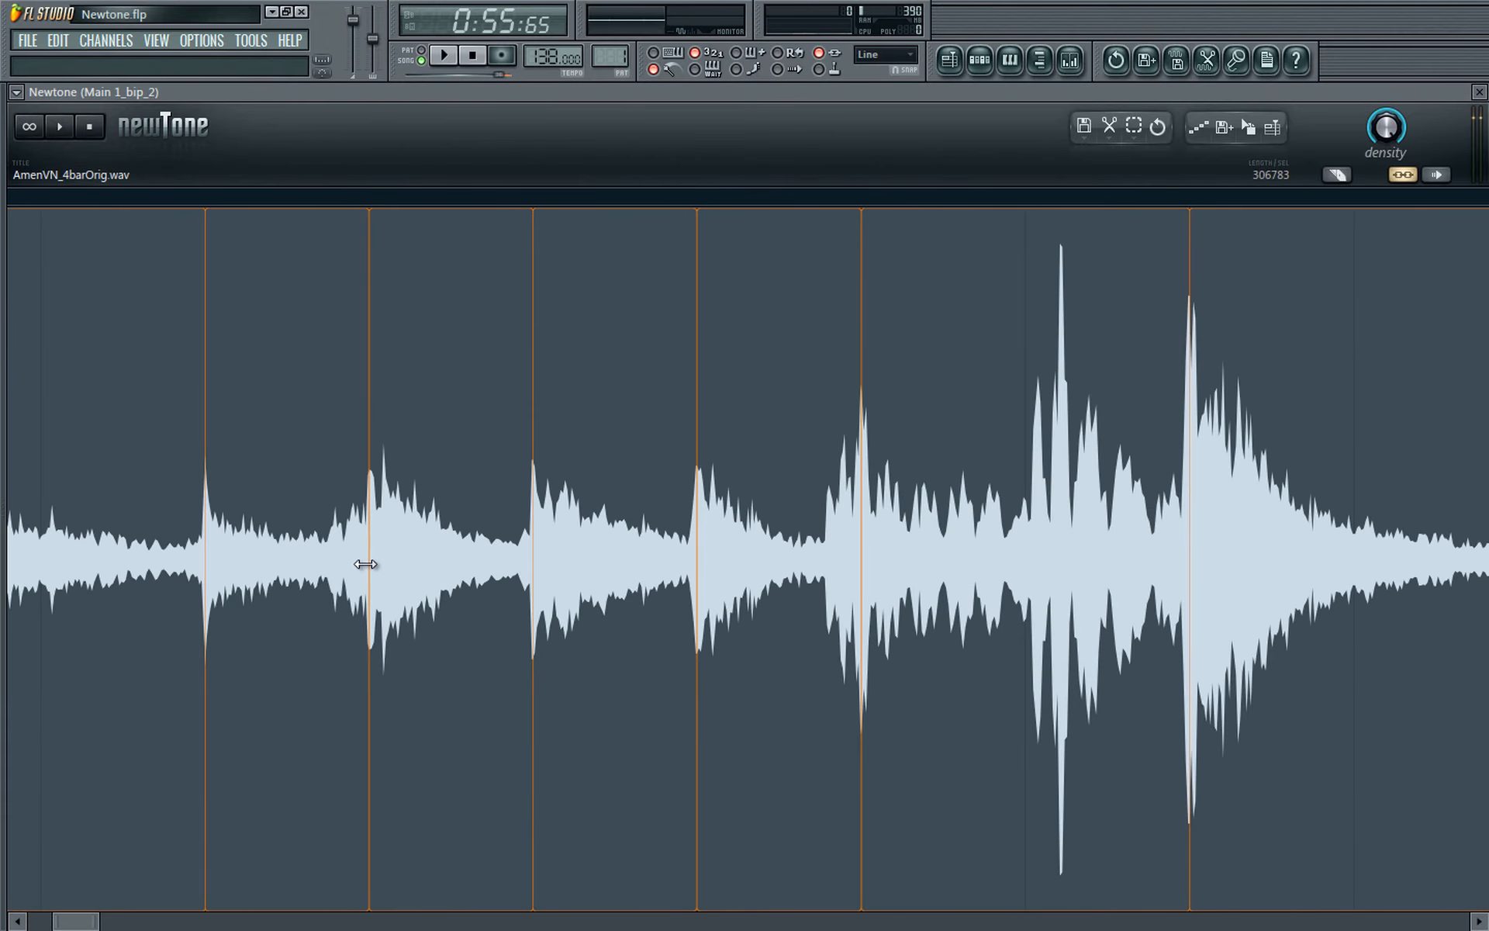
pyautogui.click(365, 565)
pyautogui.scroll(-3, 363, 556)
pyautogui.scroll(1, 289, 439)
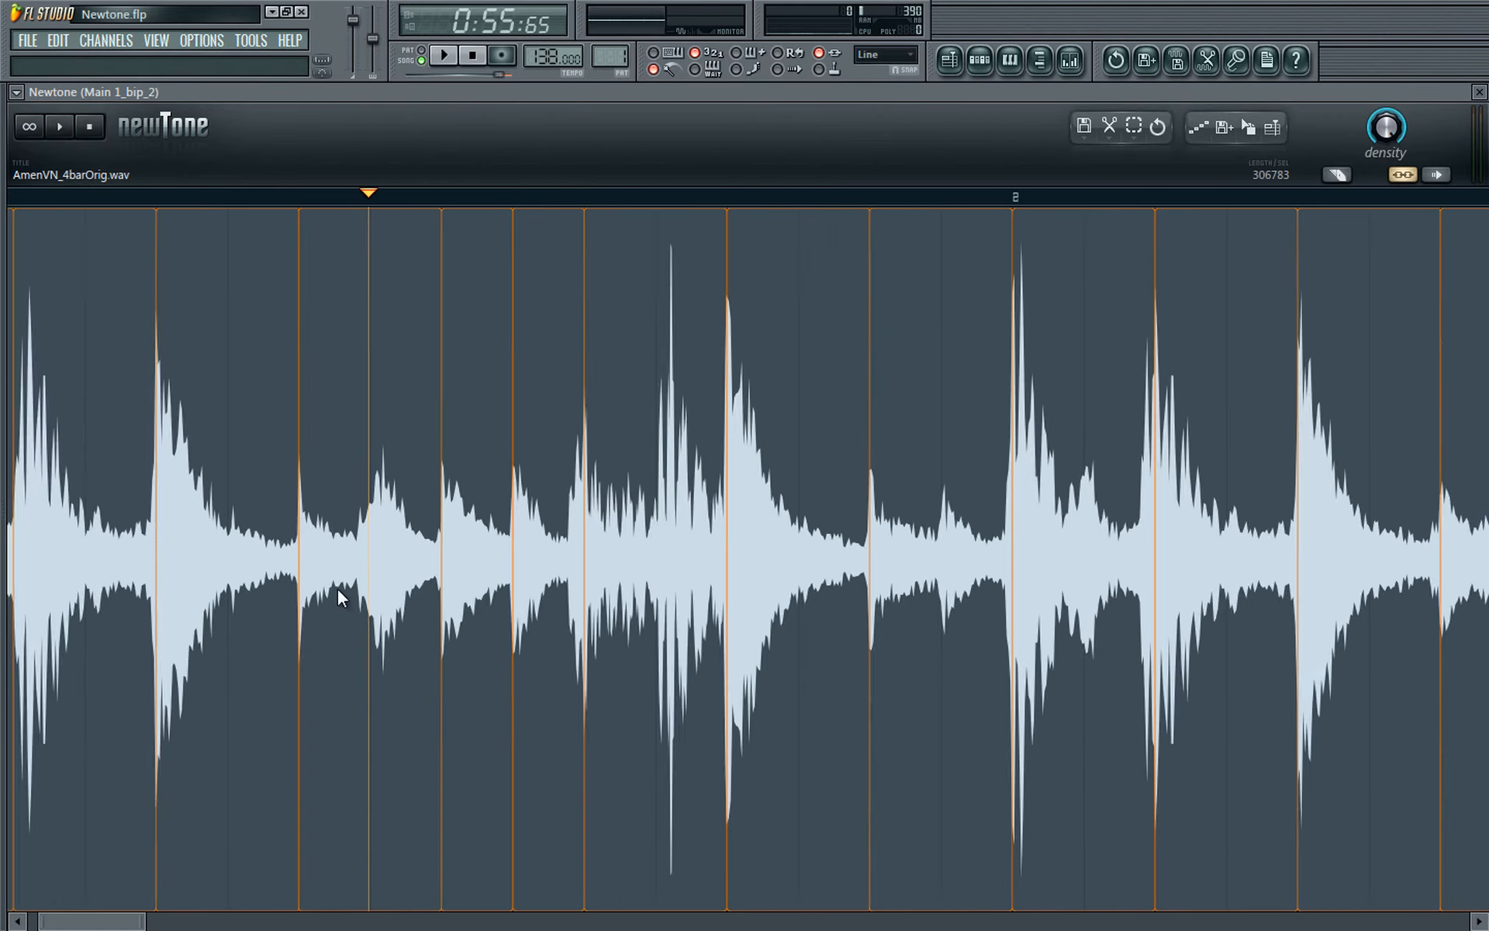
pyautogui.scroll(2, 363, 589)
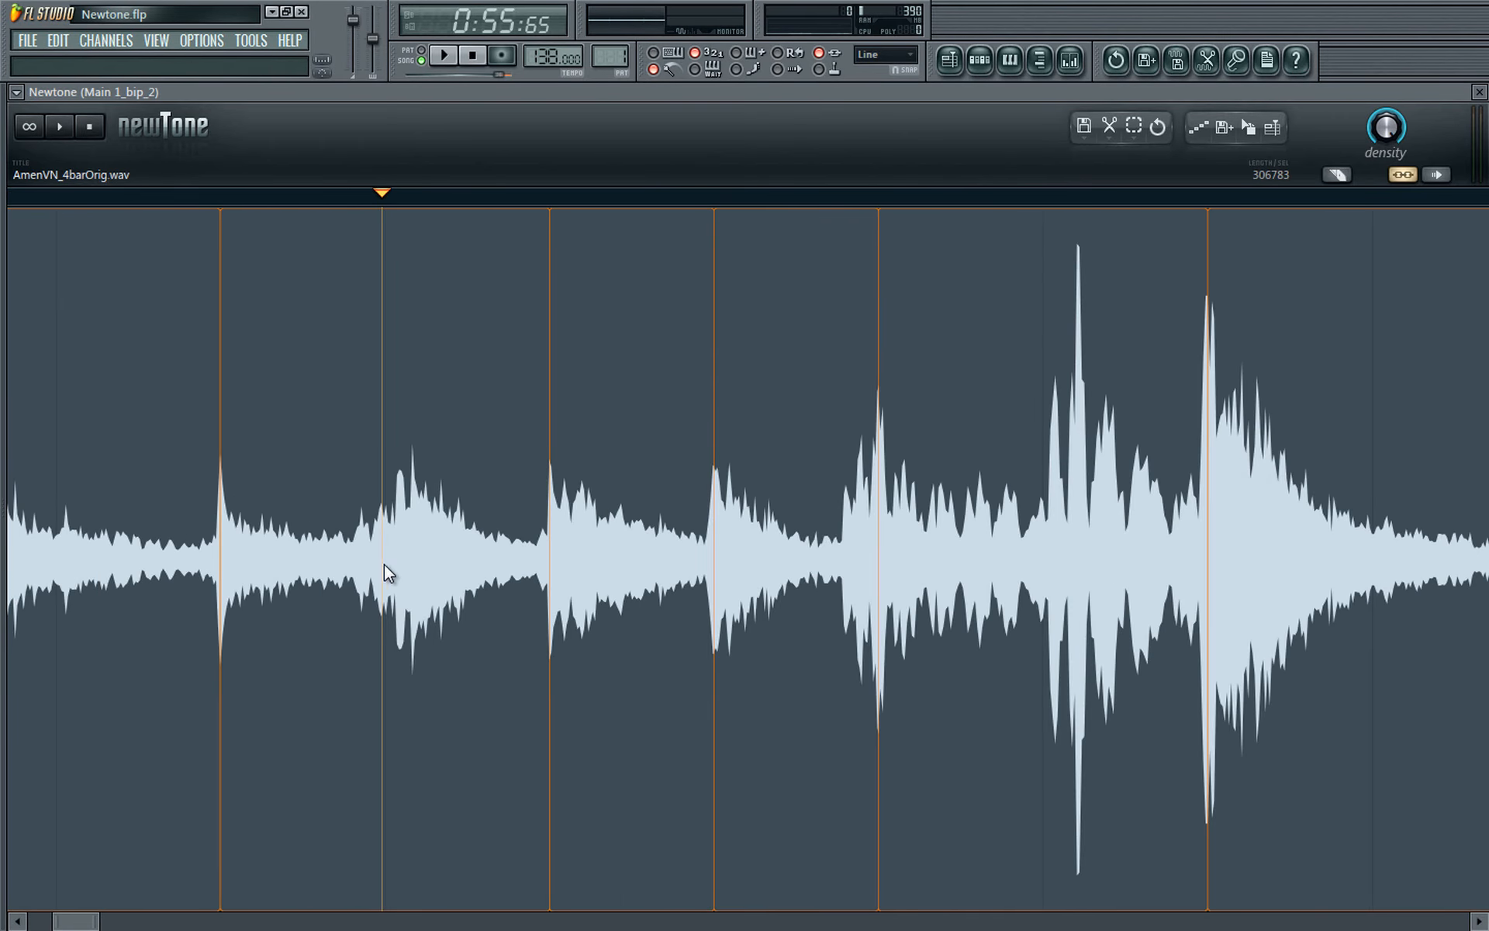
pyautogui.scroll(-2, 374, 526)
pyautogui.scroll(-2, 374, 527)
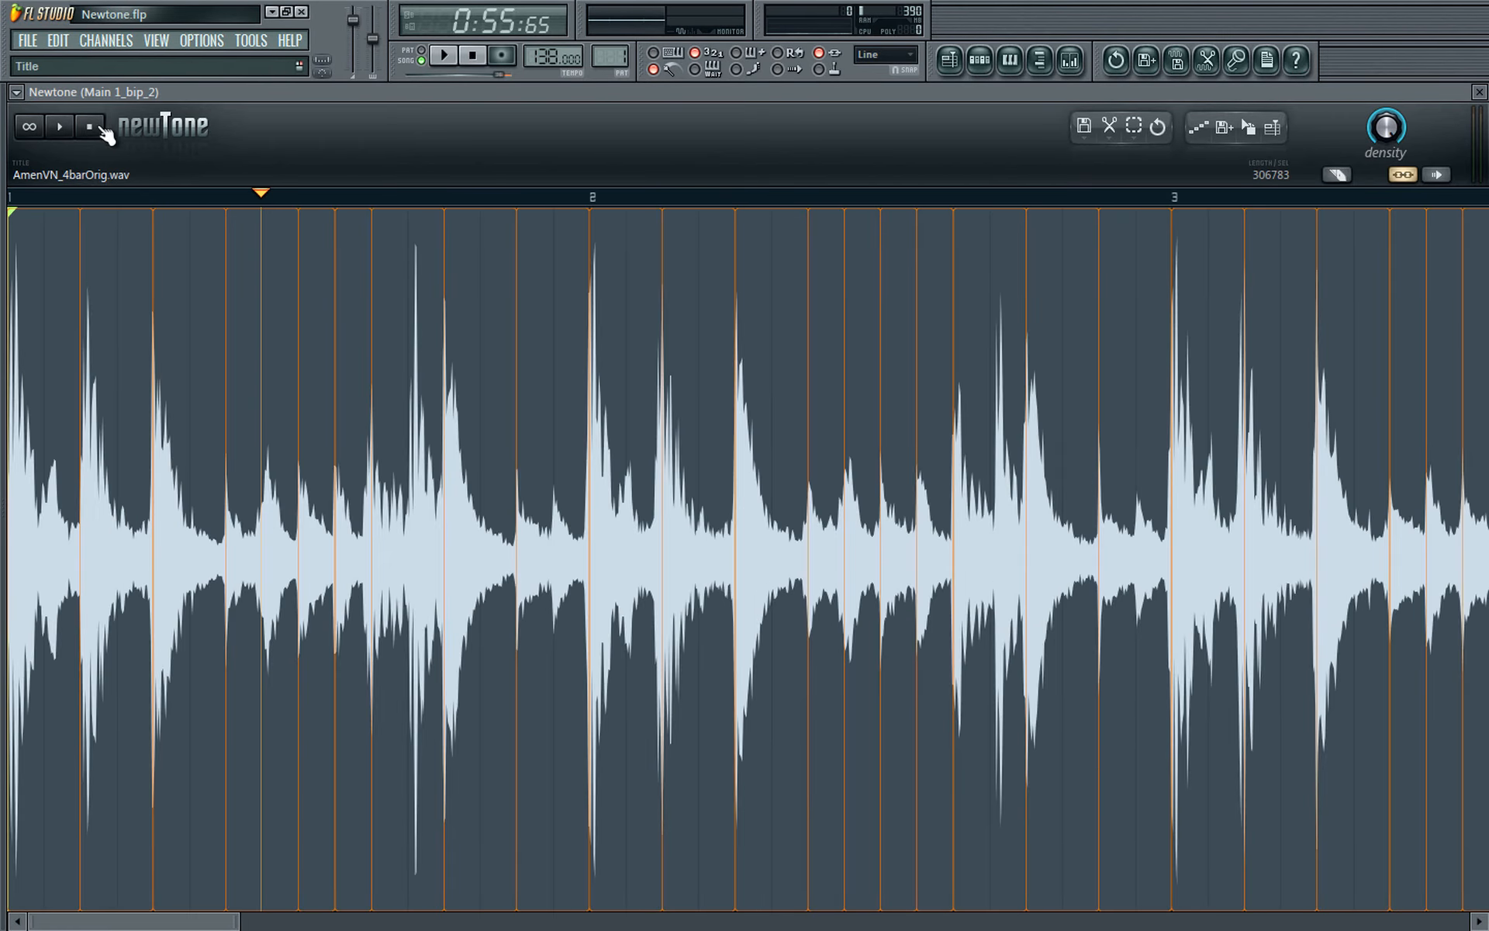
# Step: Play bar 1 in Newtone and restart it to check the timing without the removed marker
pyautogui.click(62, 128)
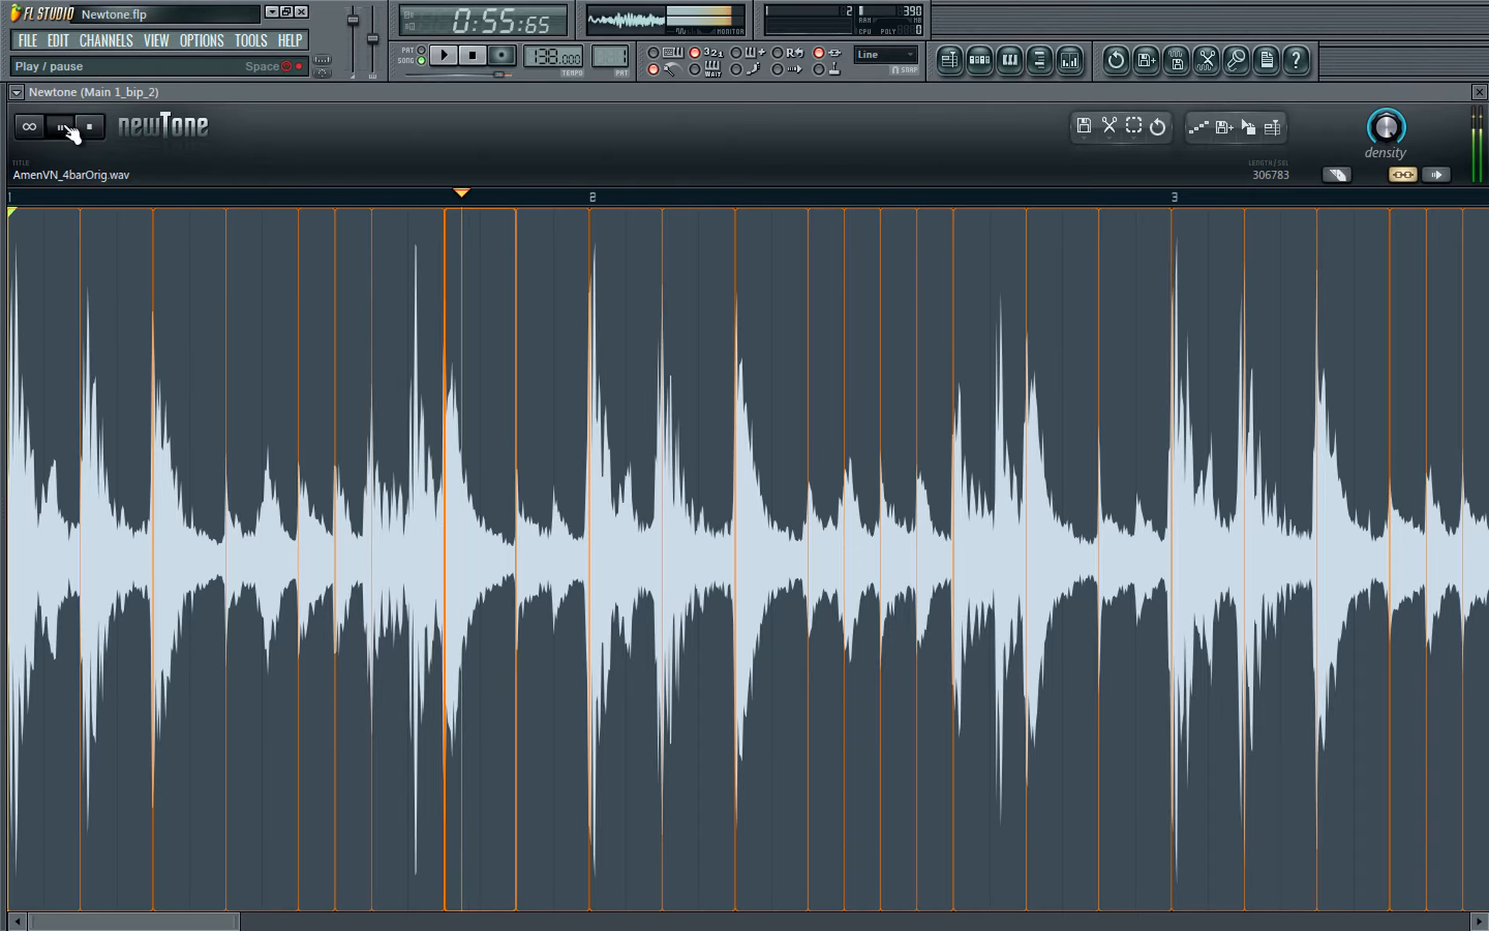
pyautogui.click(66, 127)
pyautogui.click(66, 127)
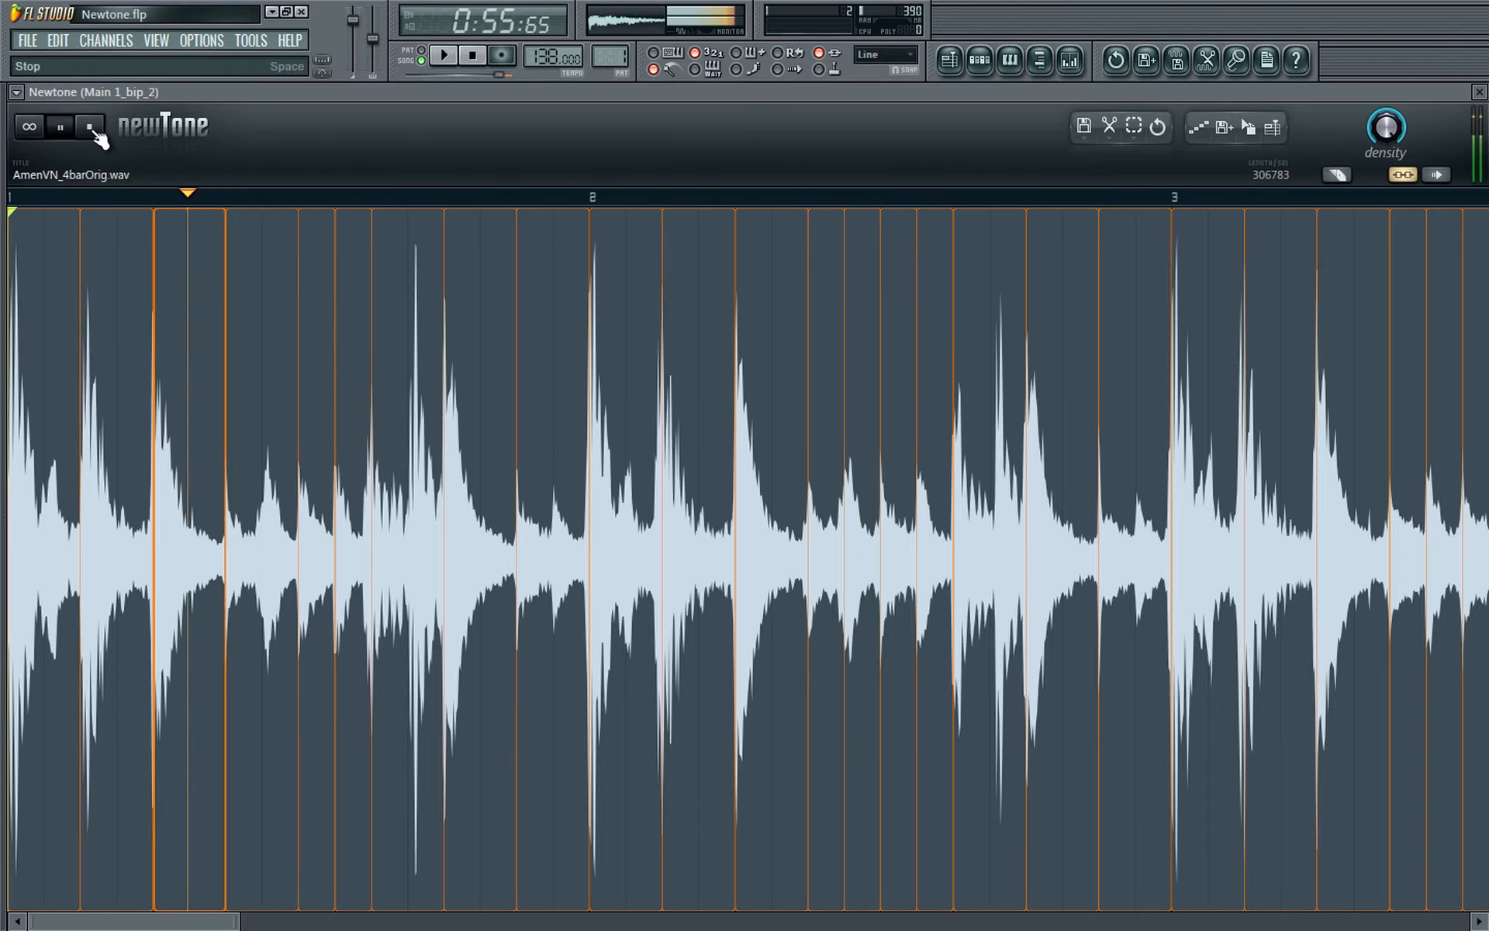
# Step: Anchor the two loud hits in the second half of bar 1 with grid-aligned warp markers at their onsets, and audition the loop
pyautogui.scroll(1, 404, 493)
pyautogui.scroll(4, 403, 494)
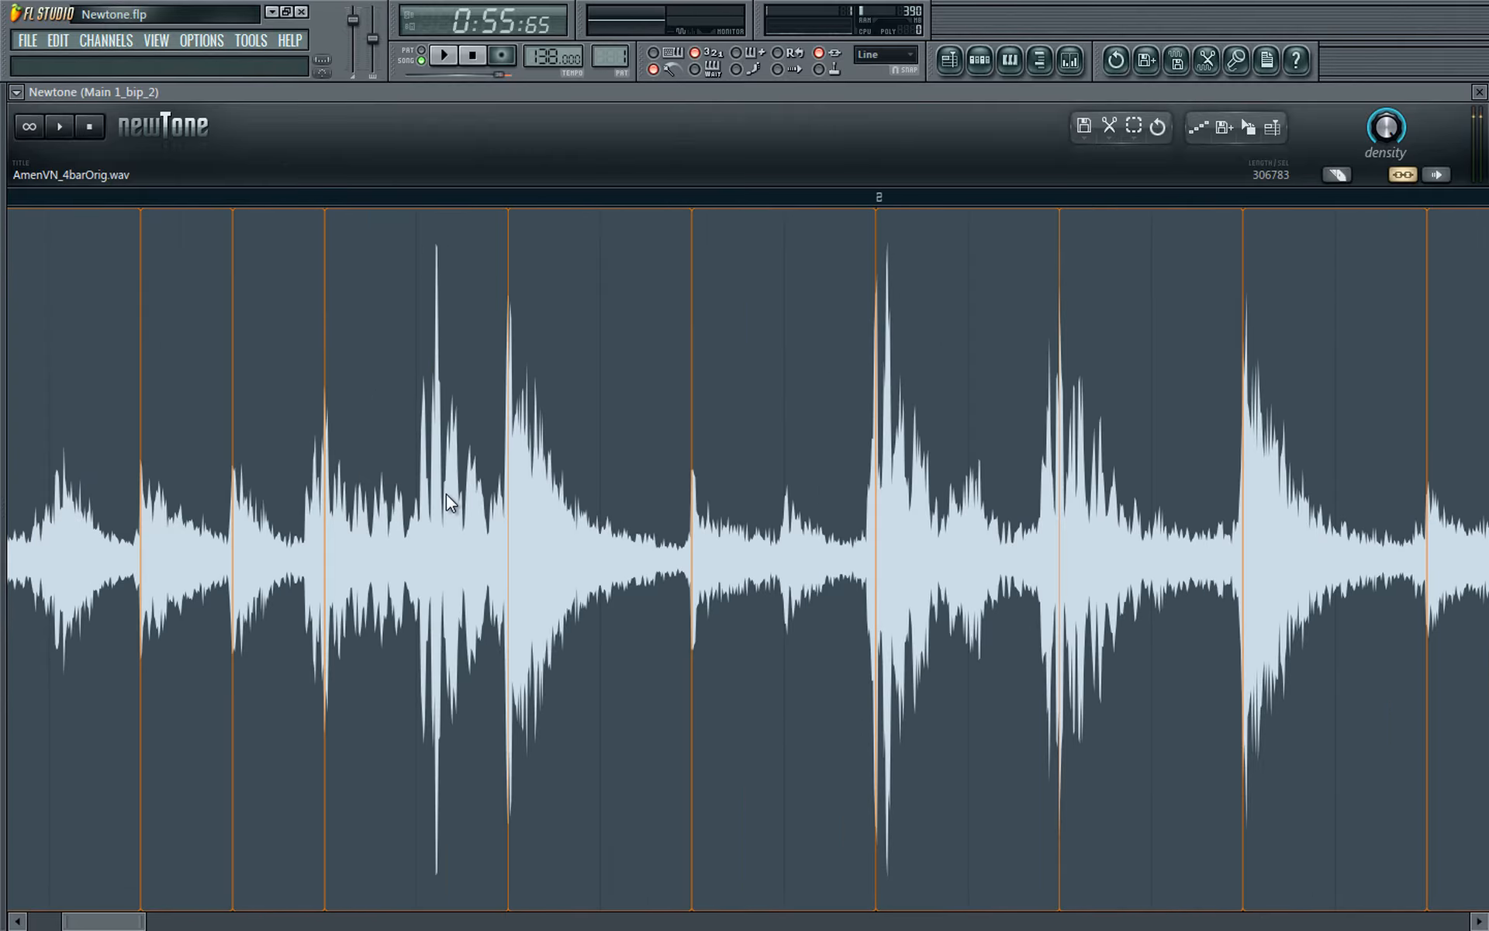
pyautogui.moveTo(383, 513); pyautogui.dragTo(373, 513)
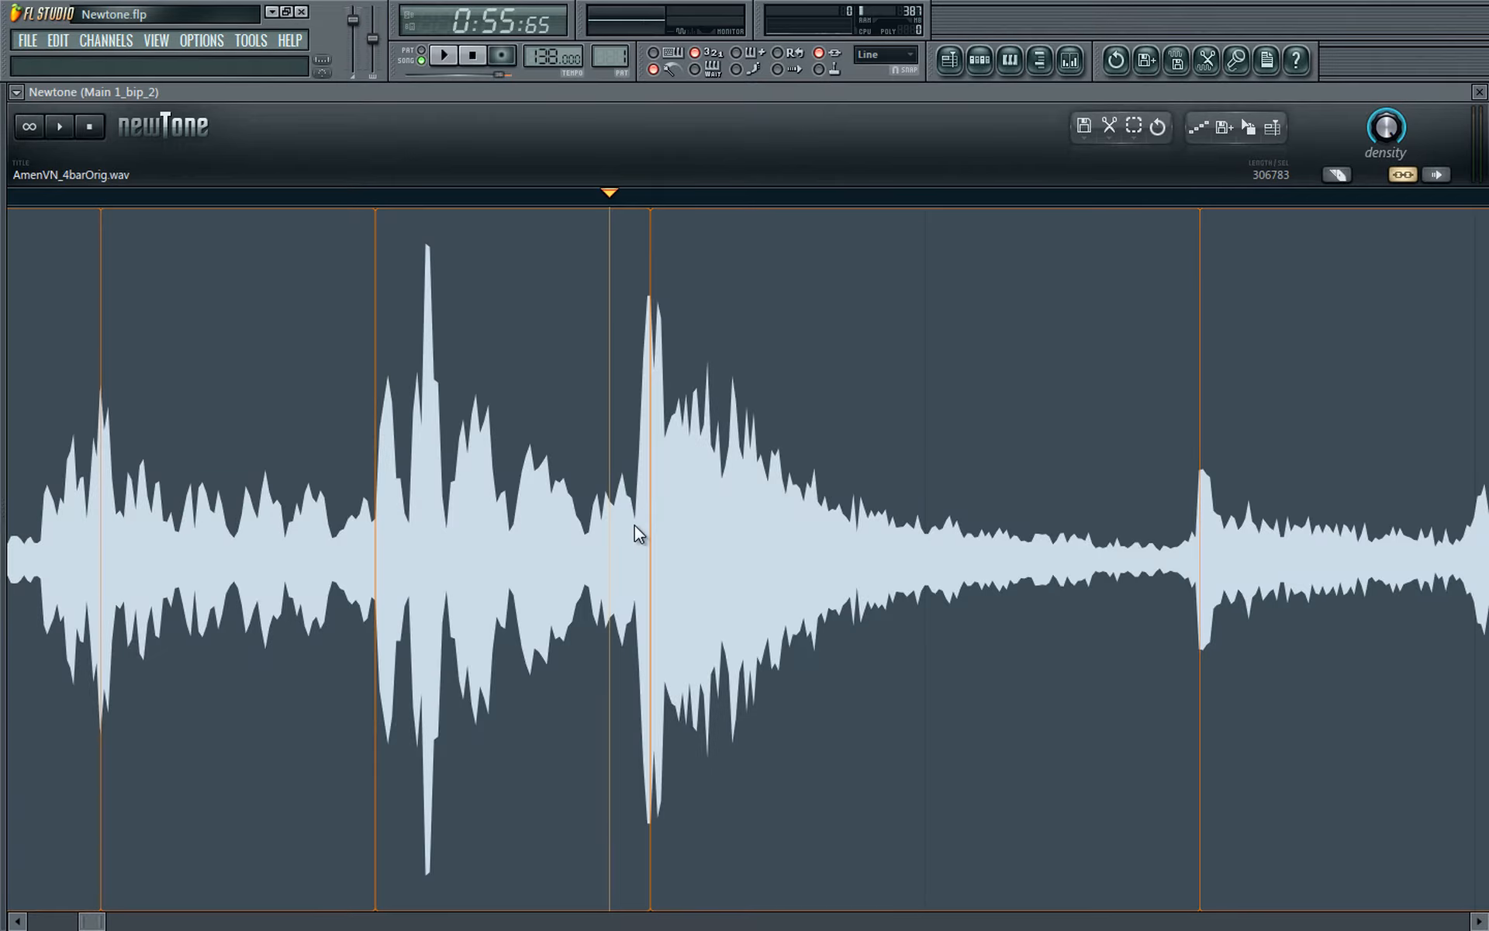
pyautogui.moveTo(645, 480)
pyautogui.mouseDown()
pyautogui.moveTo(614, 497)
pyautogui.moveTo(629, 508)
pyautogui.mouseUp()
pyautogui.scroll(-4, 629, 508)
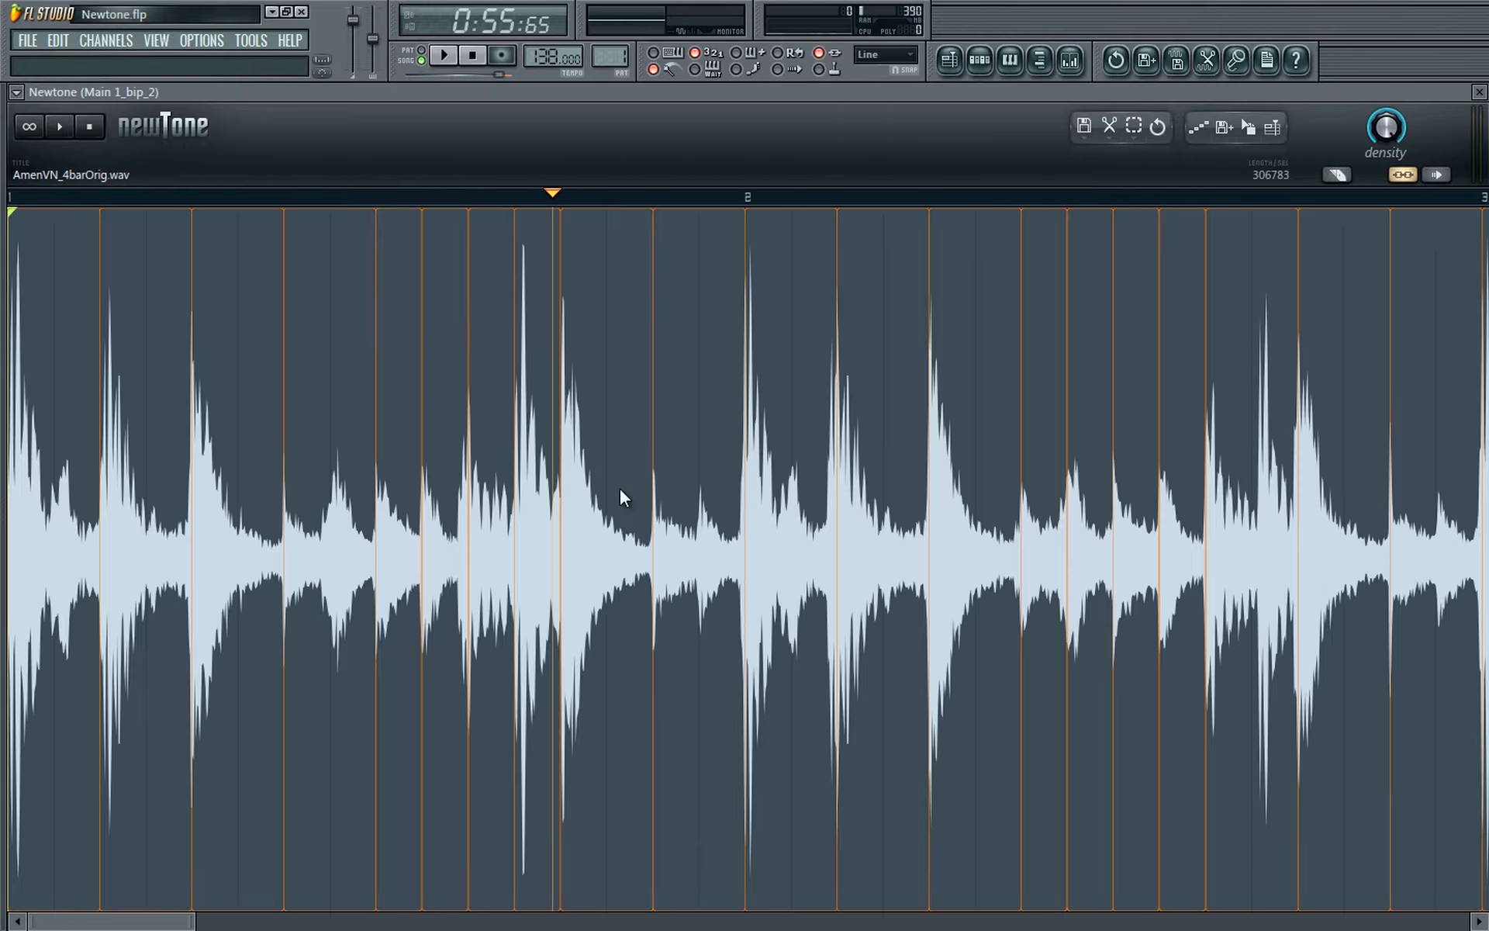
pyautogui.click(68, 128)
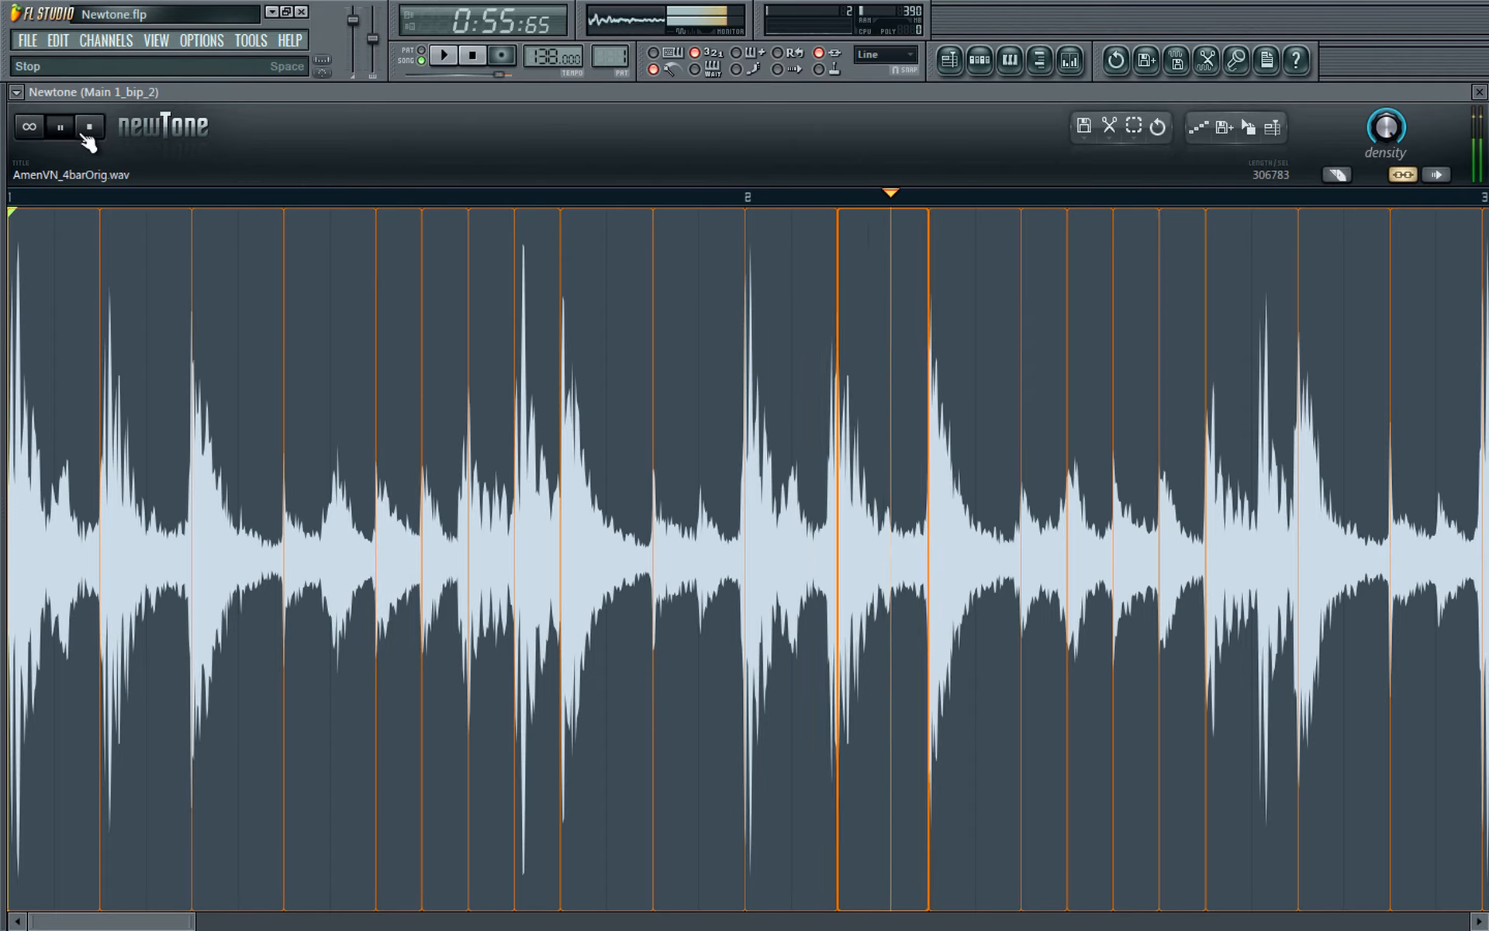
# Step: Stop playback and anchor the first loud hit of bar 3 with a warp marker at its onset, aligned to the bar line
pyautogui.scroll(-5, 644, 536)
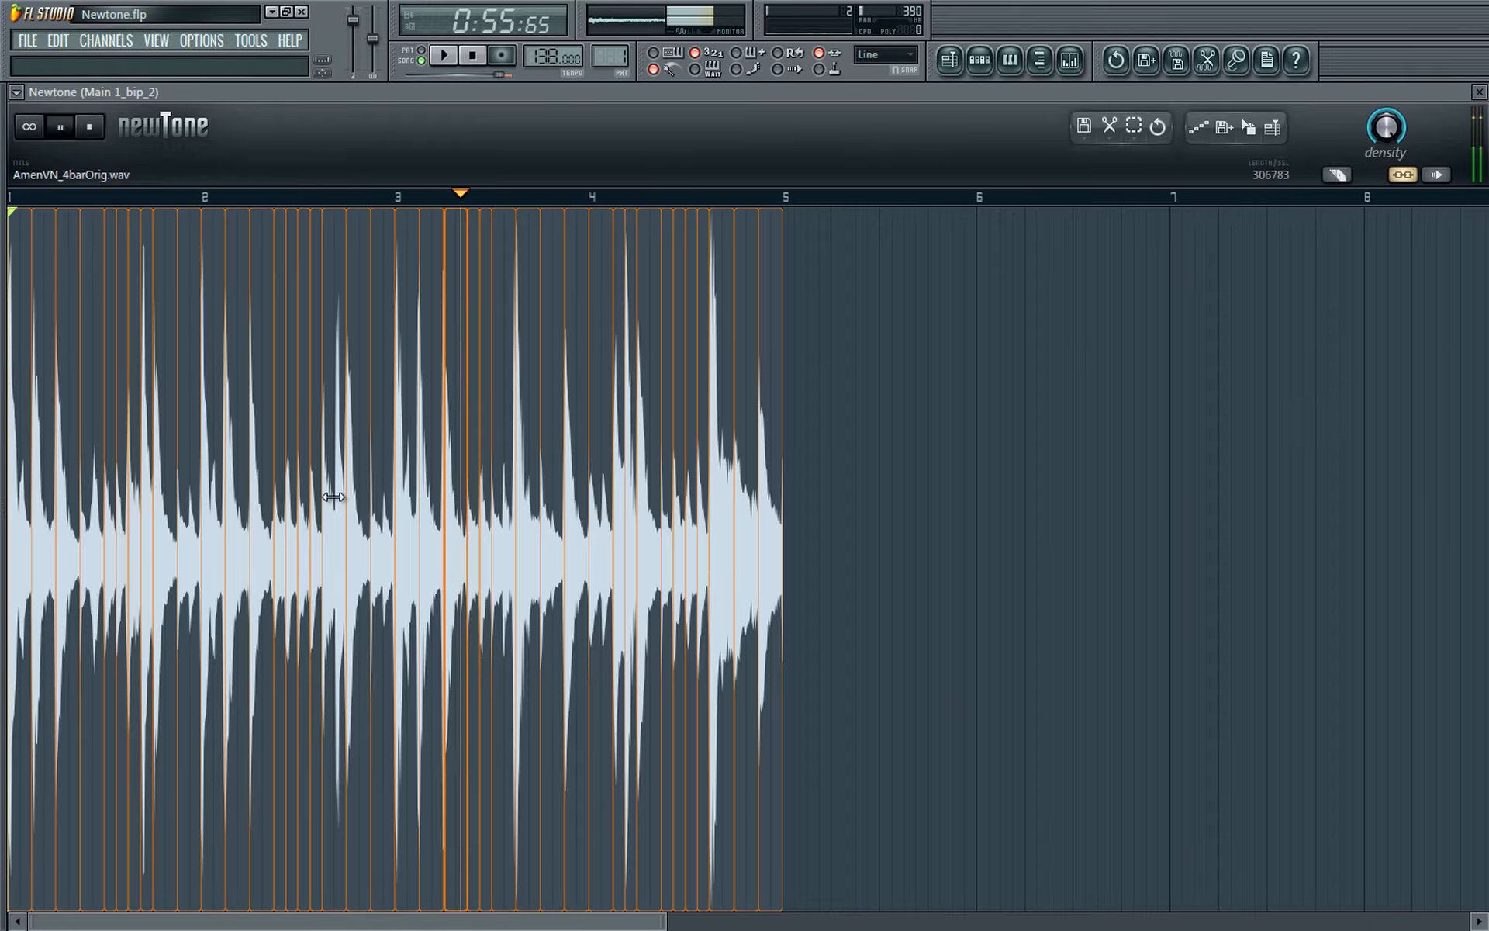
pyautogui.scroll(2, 421, 508)
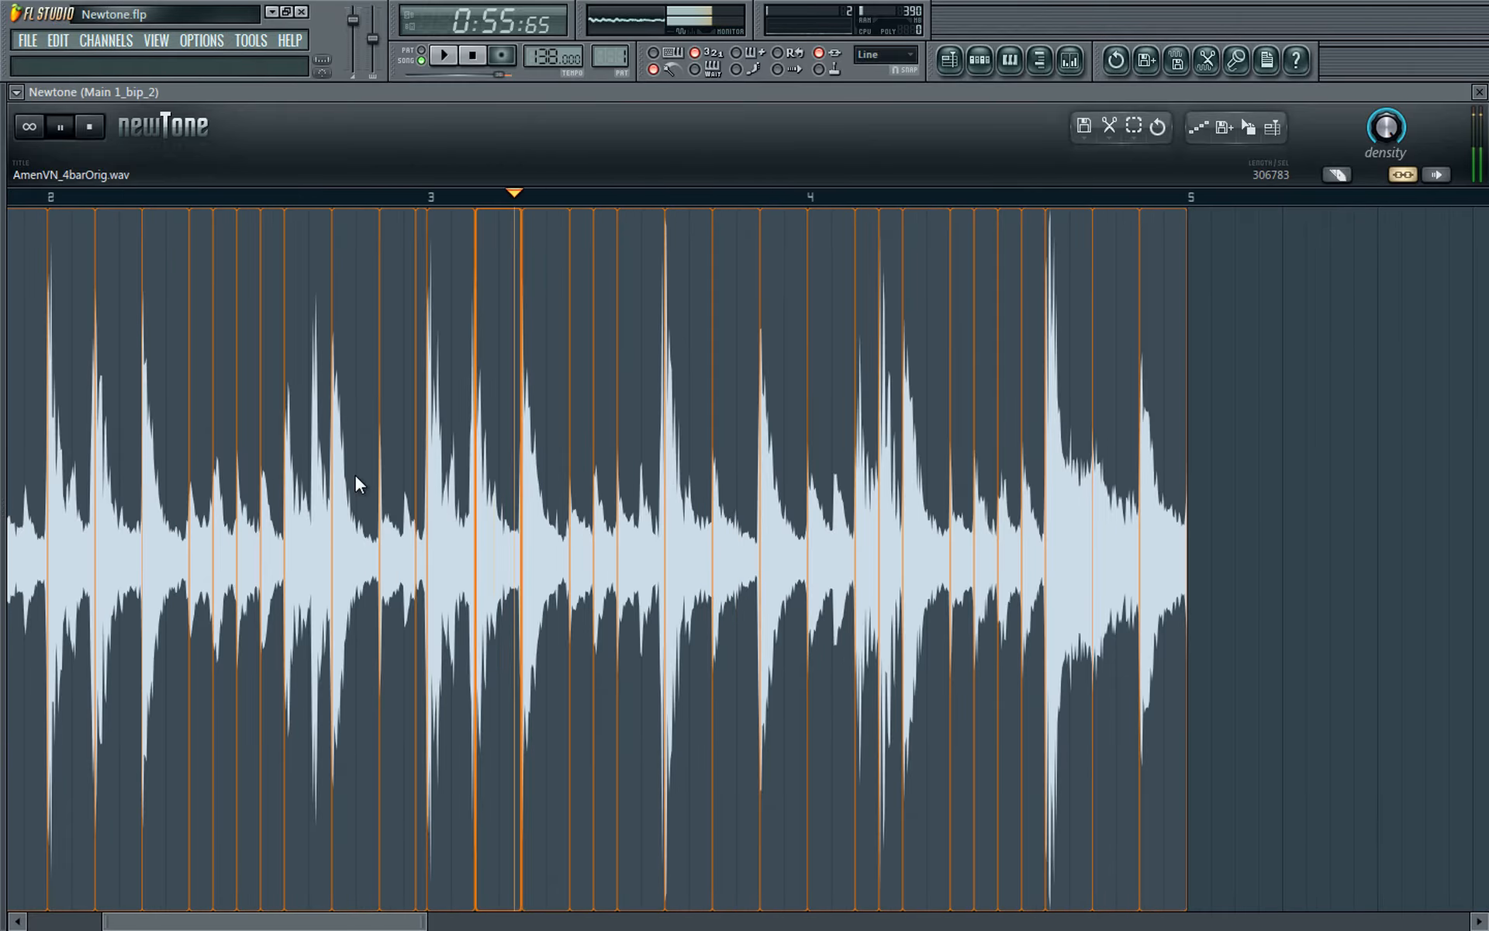
pyautogui.click(95, 126)
pyautogui.click(422, 283)
pyautogui.scroll(3, 432, 380)
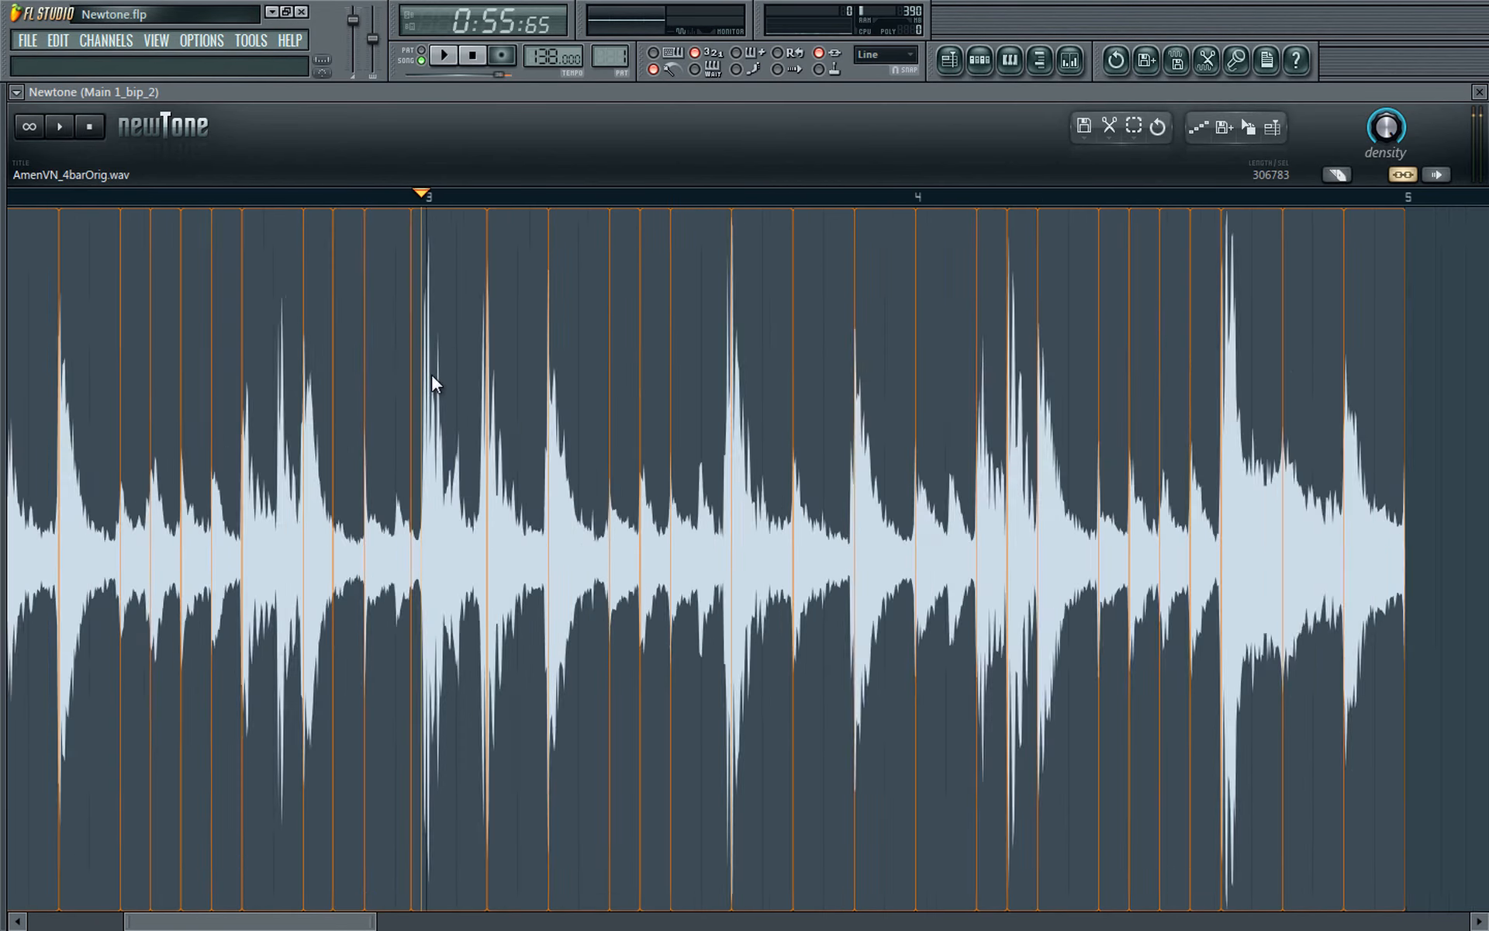
pyautogui.scroll(4, 497, 522)
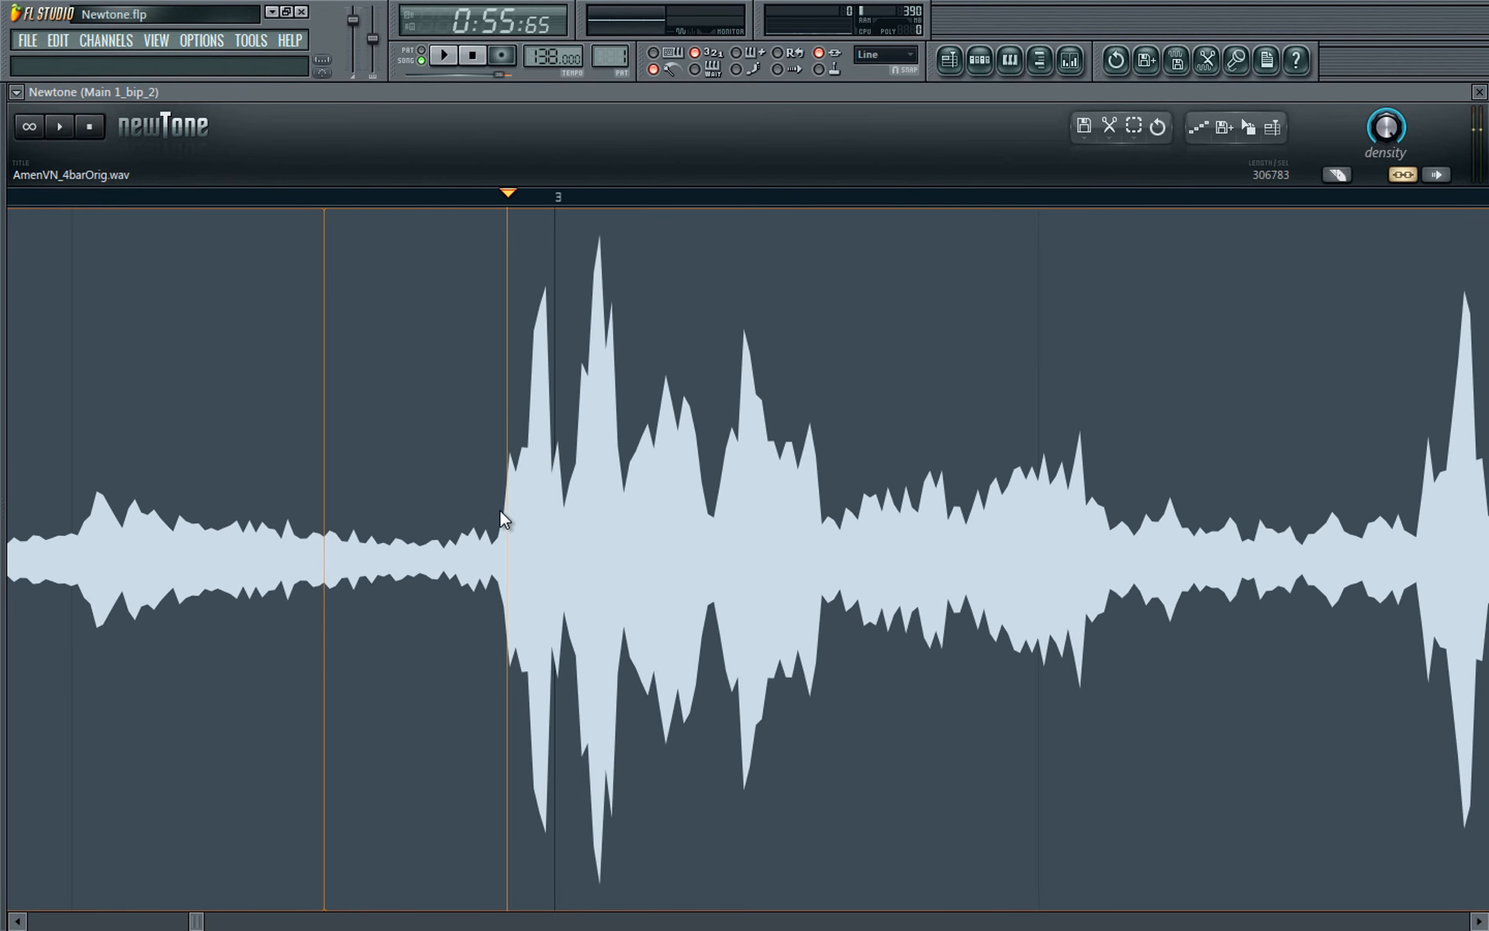
pyautogui.moveTo(497, 522); pyautogui.dragTo(555, 522)
pyautogui.scroll(-3, 535, 535)
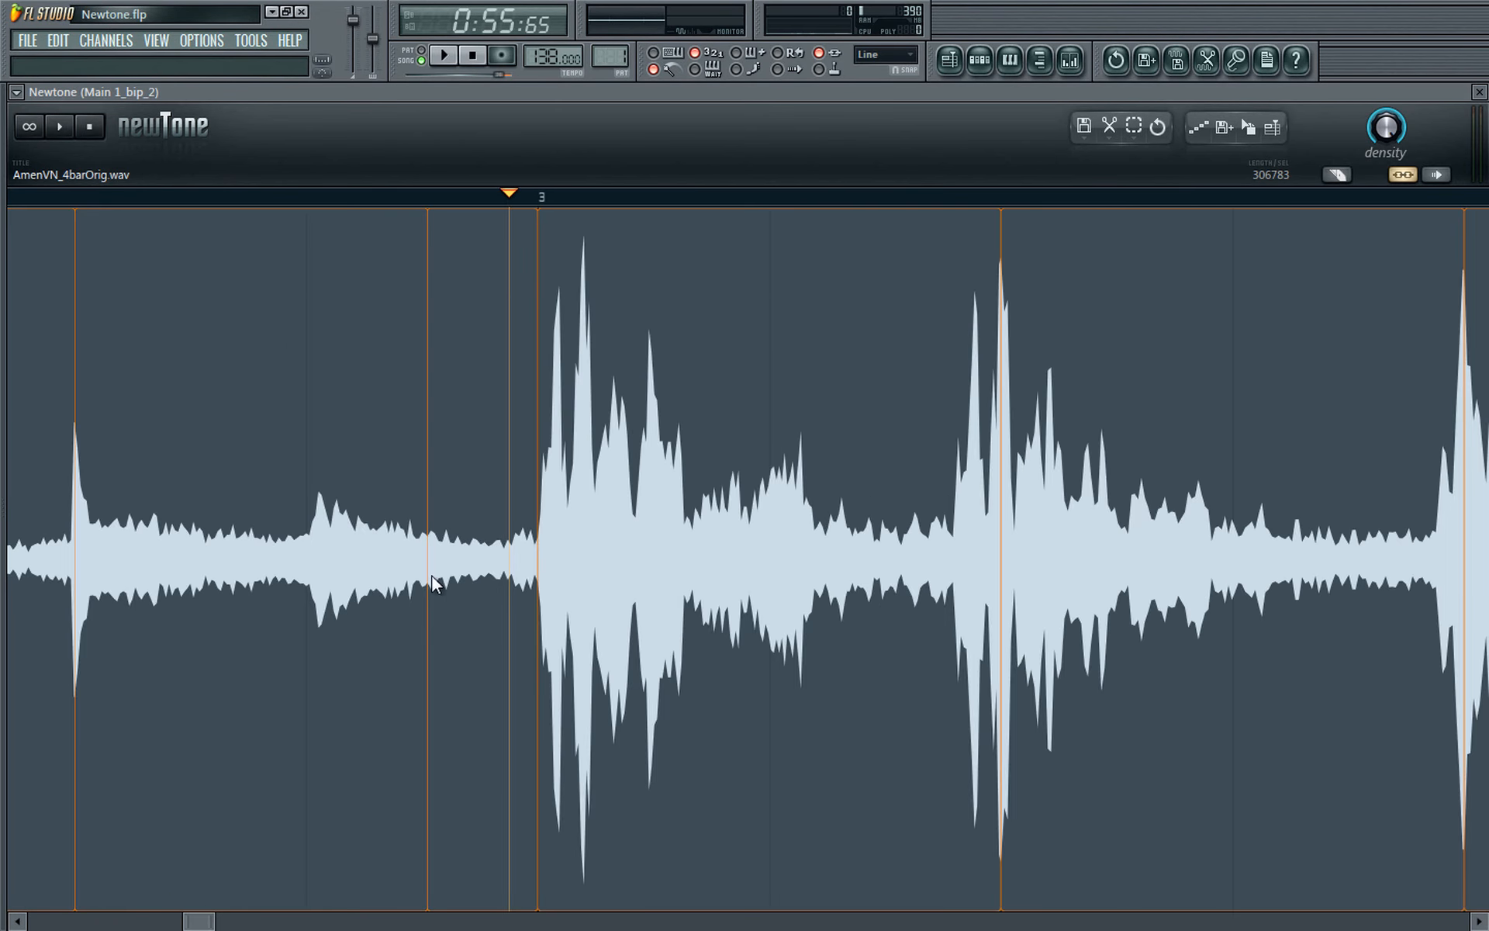
# Step: Remove the stray warp marker before bar 3 and add one at the preceding quiet hit's onset, aligned to the grid line
pyautogui.click(428, 441)
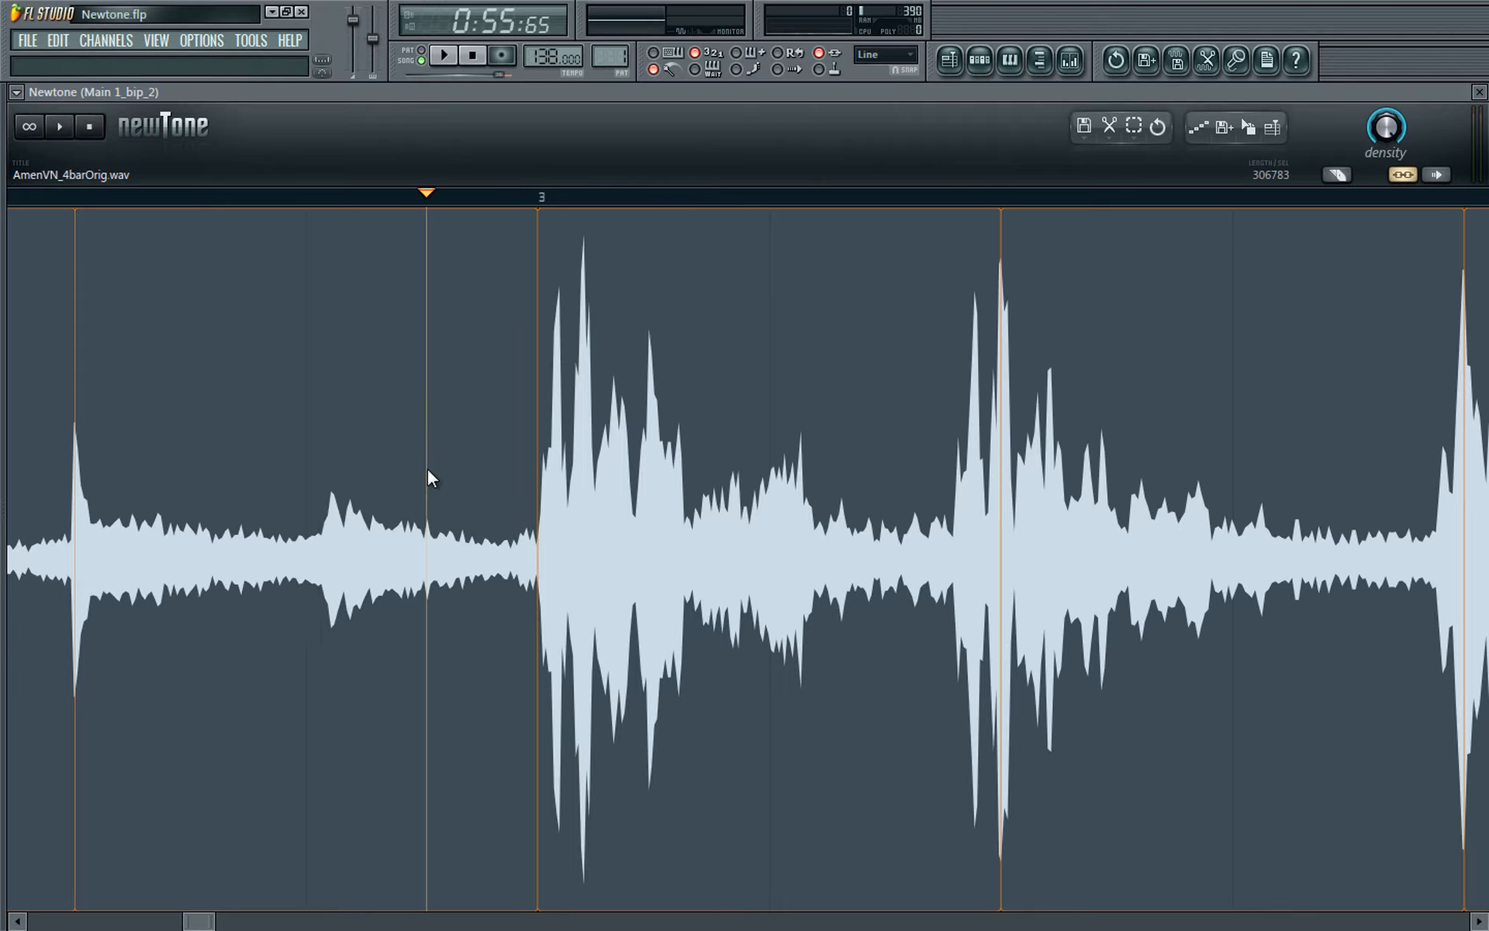
pyautogui.doubleClick(321, 559)
pyautogui.moveTo(321, 542); pyautogui.dragTo(306, 542)
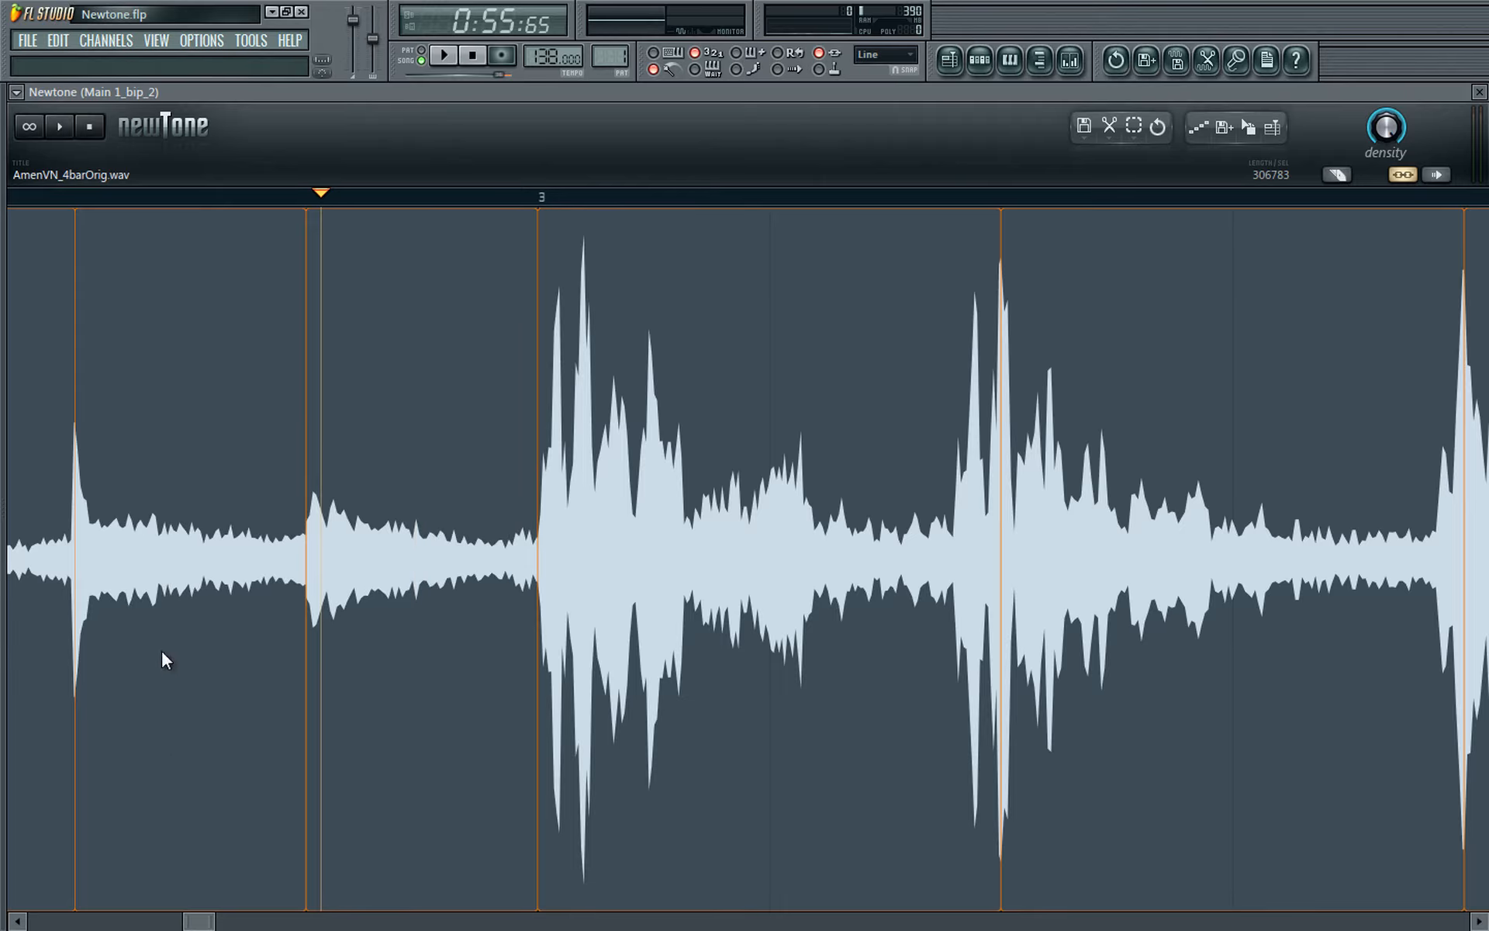
pyautogui.scroll(-3, 300, 574)
# Step: Audition the end of bar 2 and start of bar 3 repeatedly in Newtone to check the hit timing
pyautogui.click(153, 527)
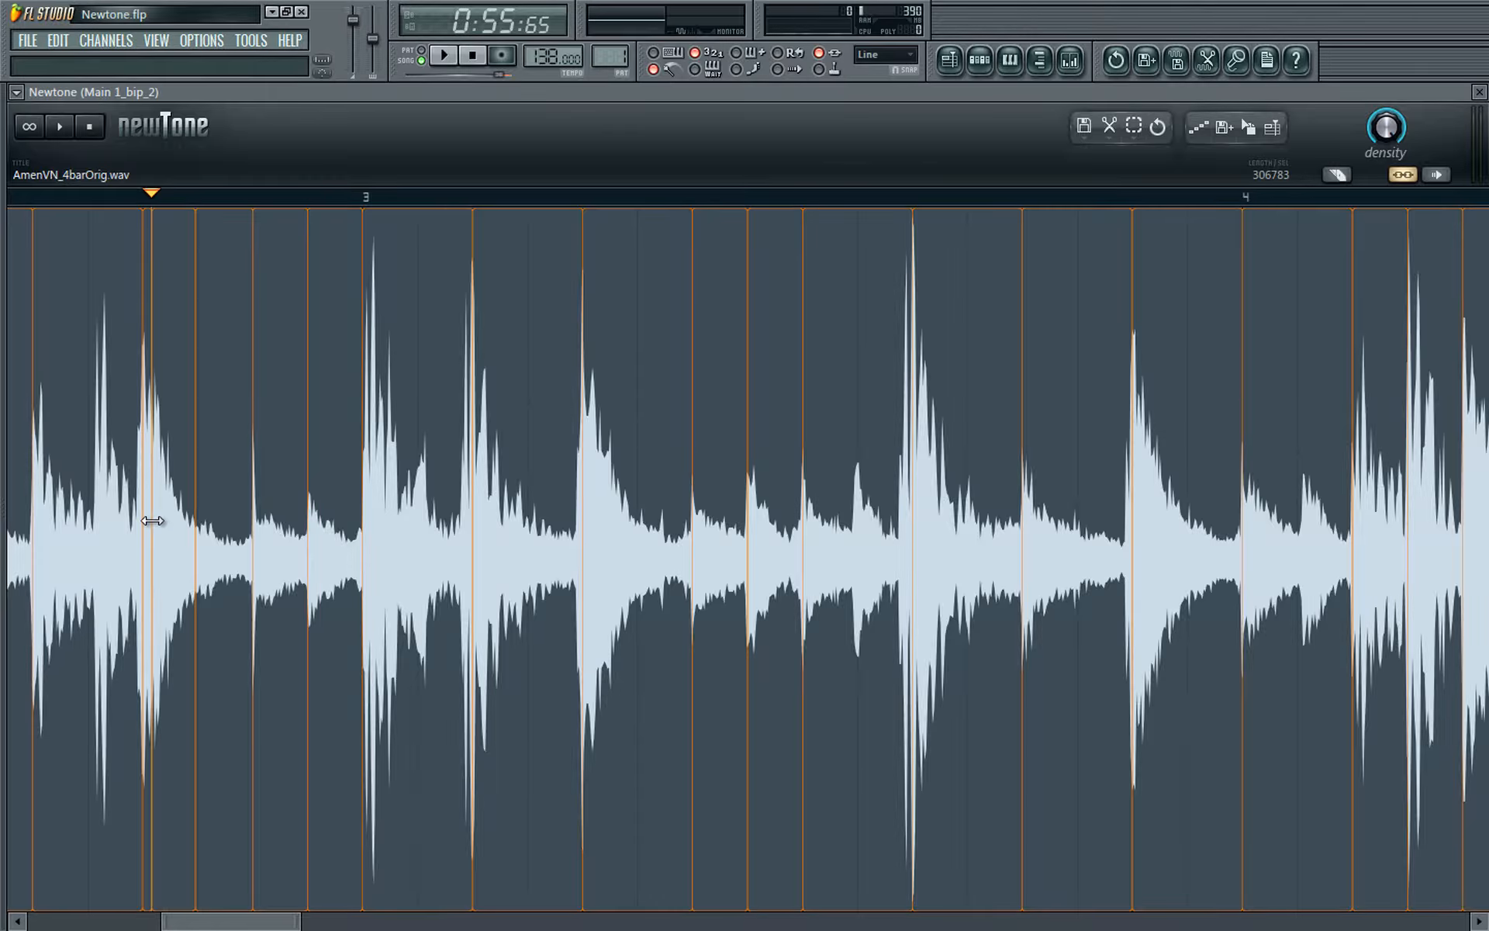
pyautogui.scroll(-2, 454, 583)
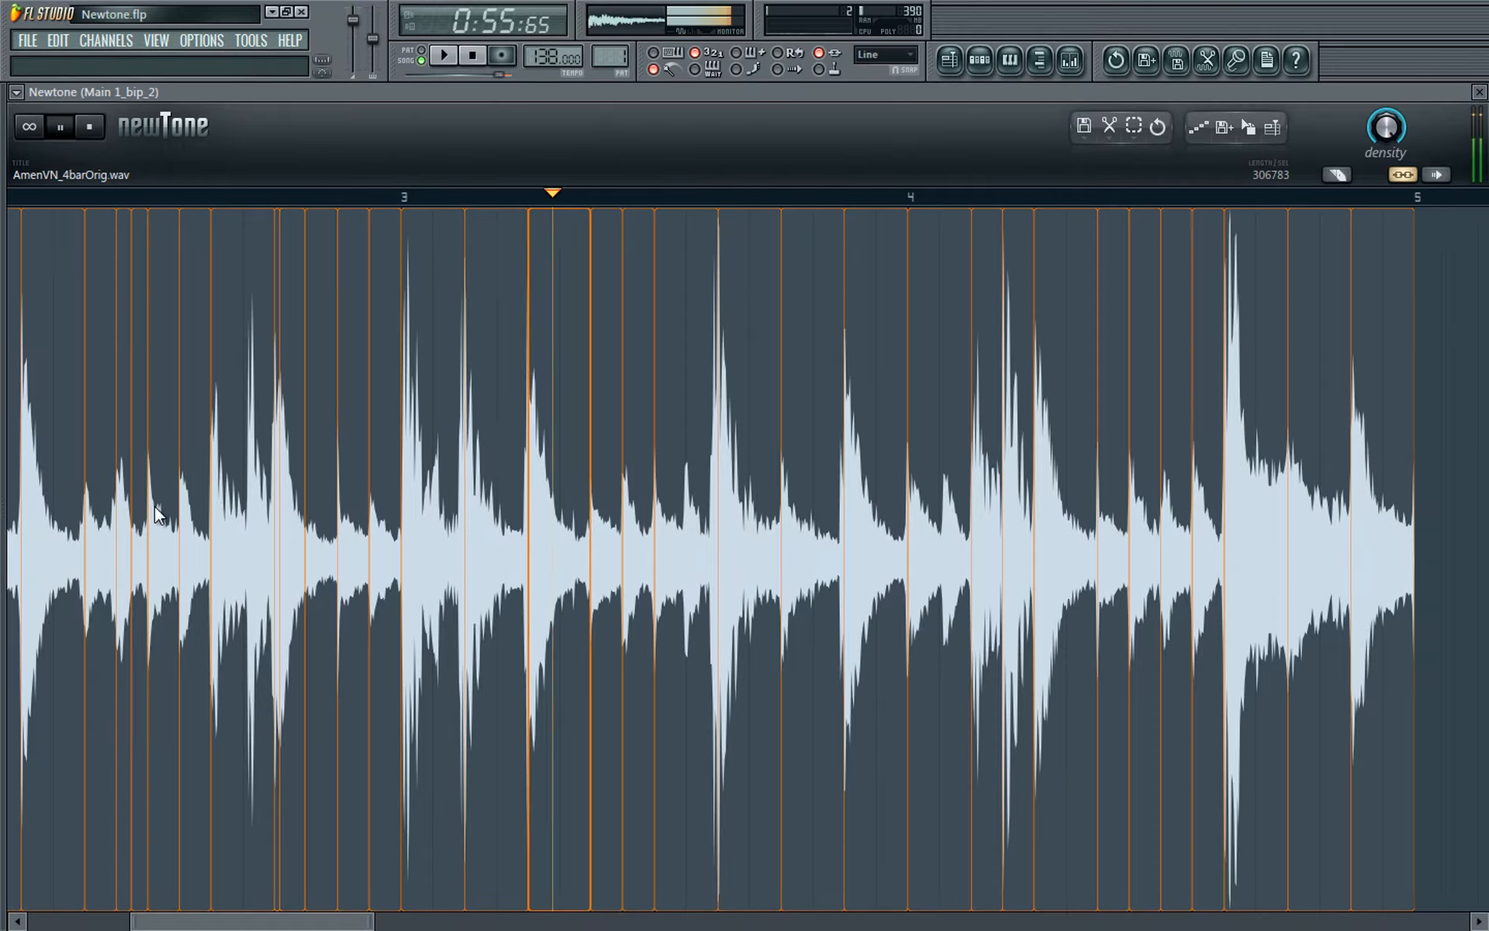
pyautogui.click(69, 396)
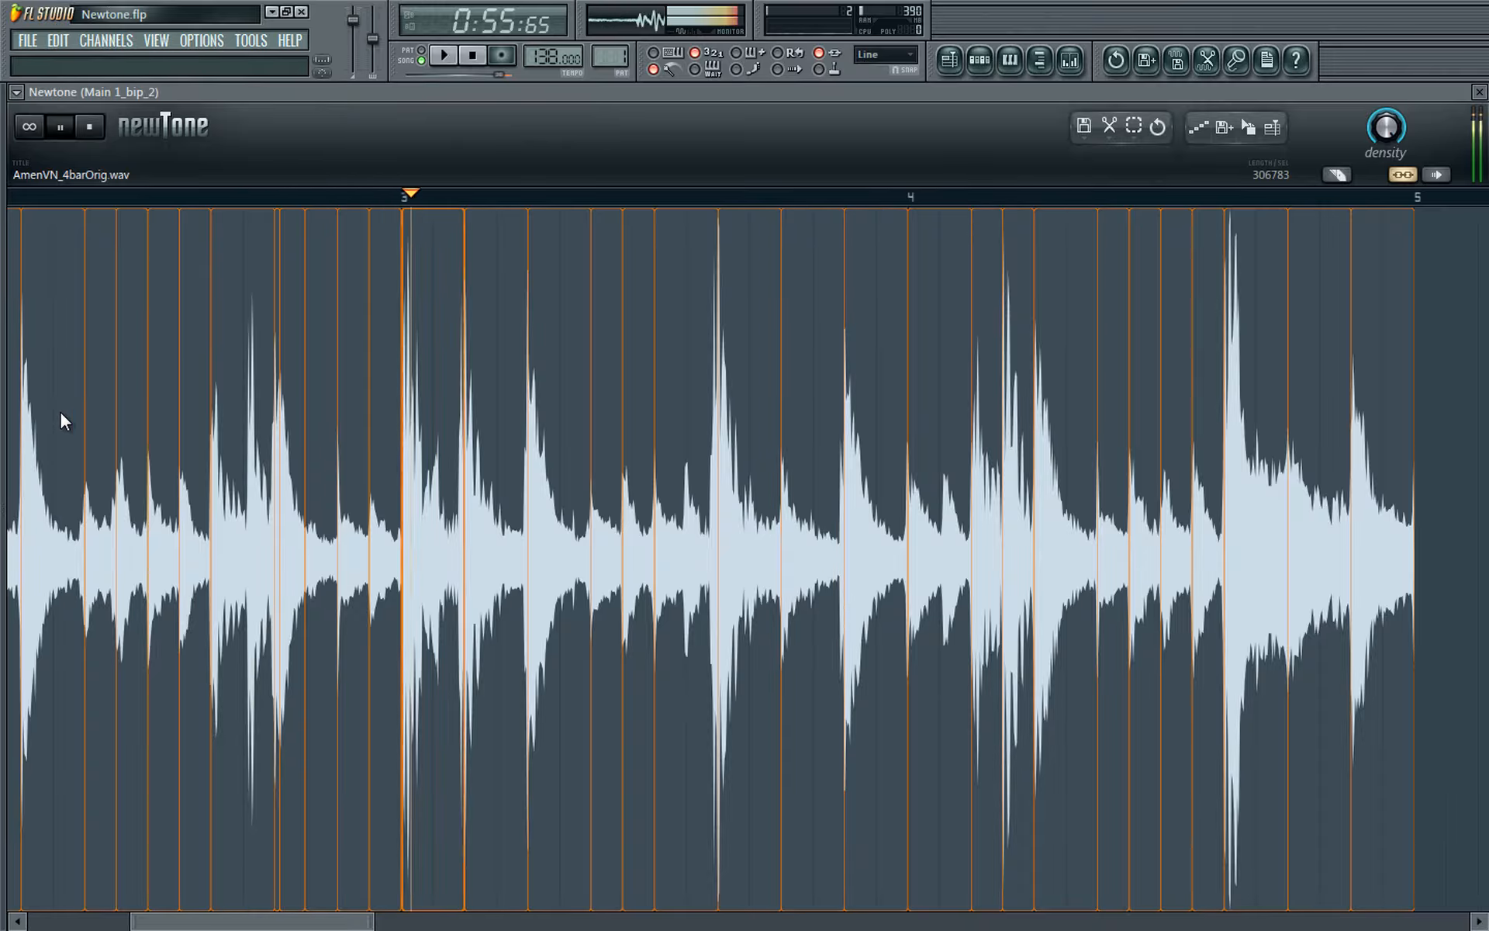
pyautogui.click(60, 412)
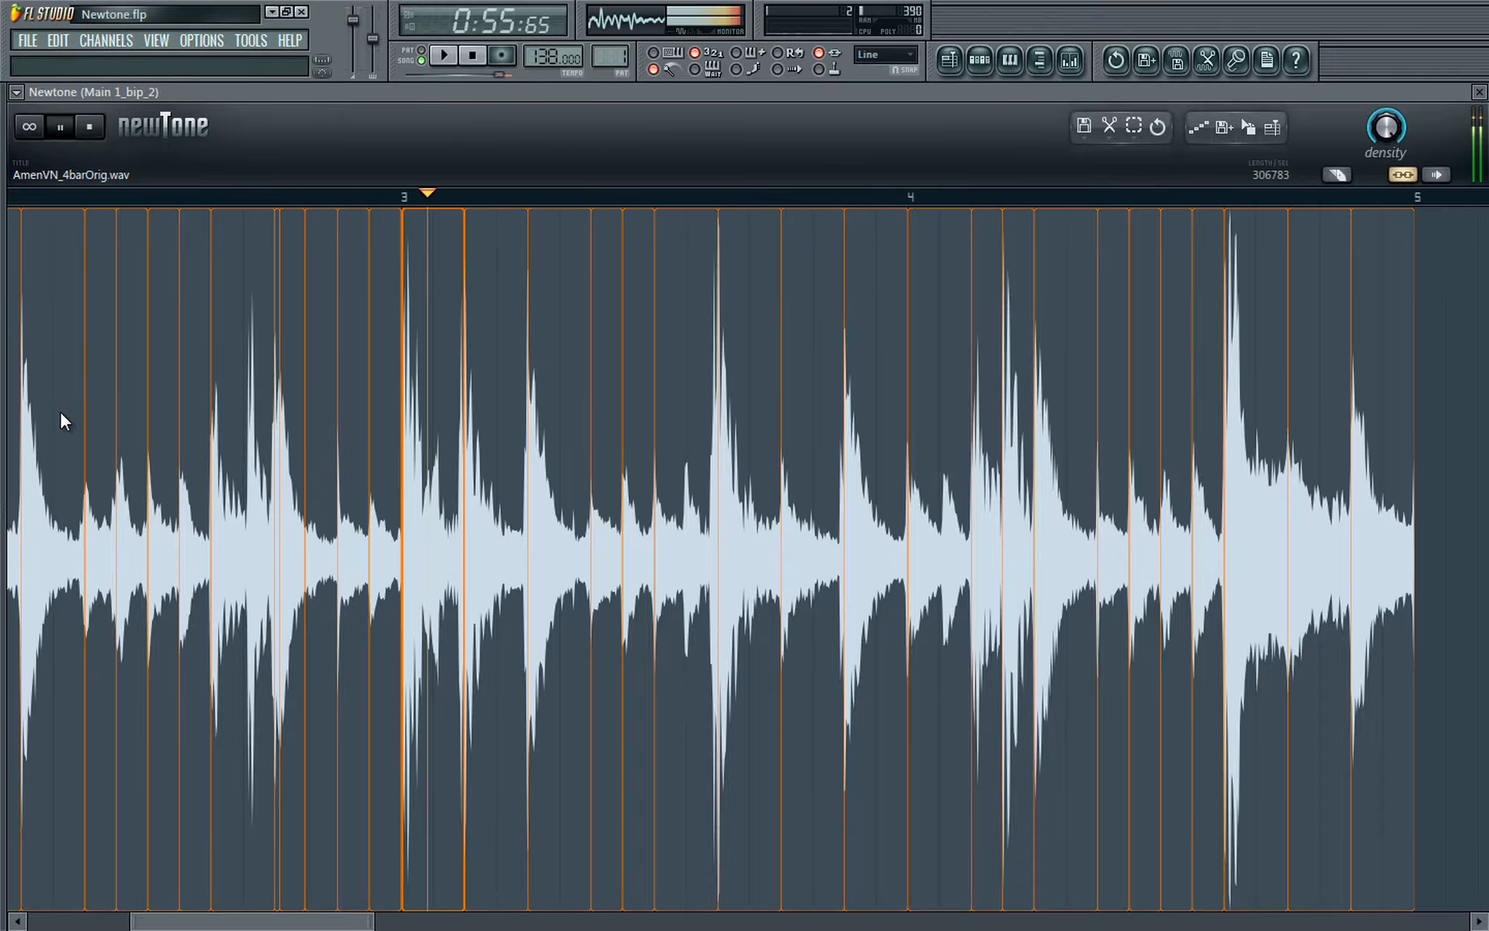
pyautogui.click(62, 419)
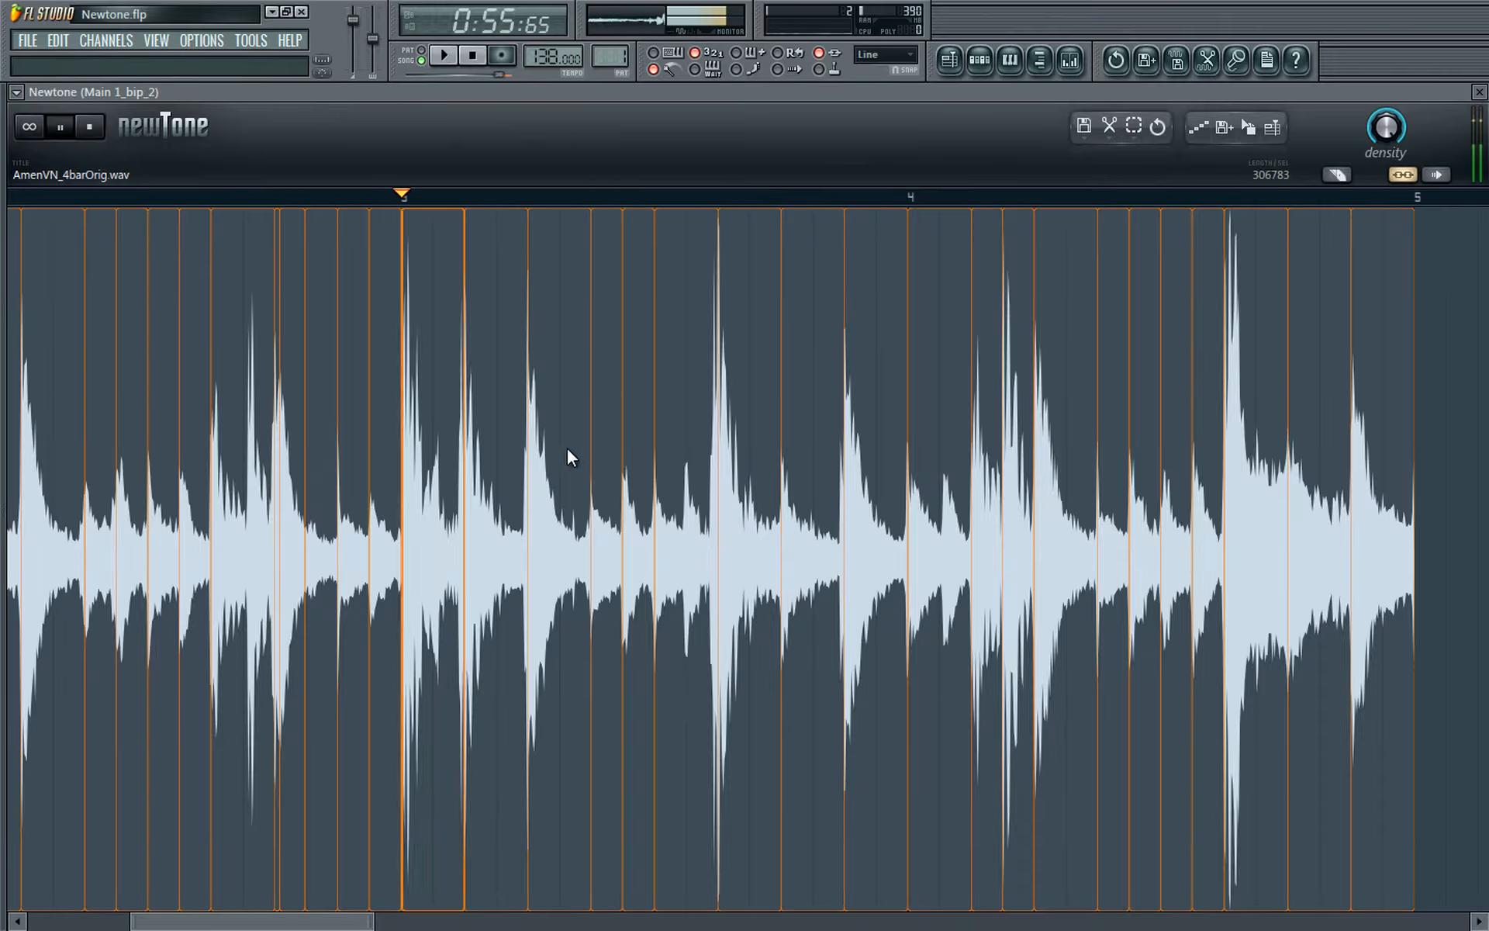
# Step: Remove the warp marker on the second loud hit of bar 3 and play the loop through to its end
pyautogui.press('space')
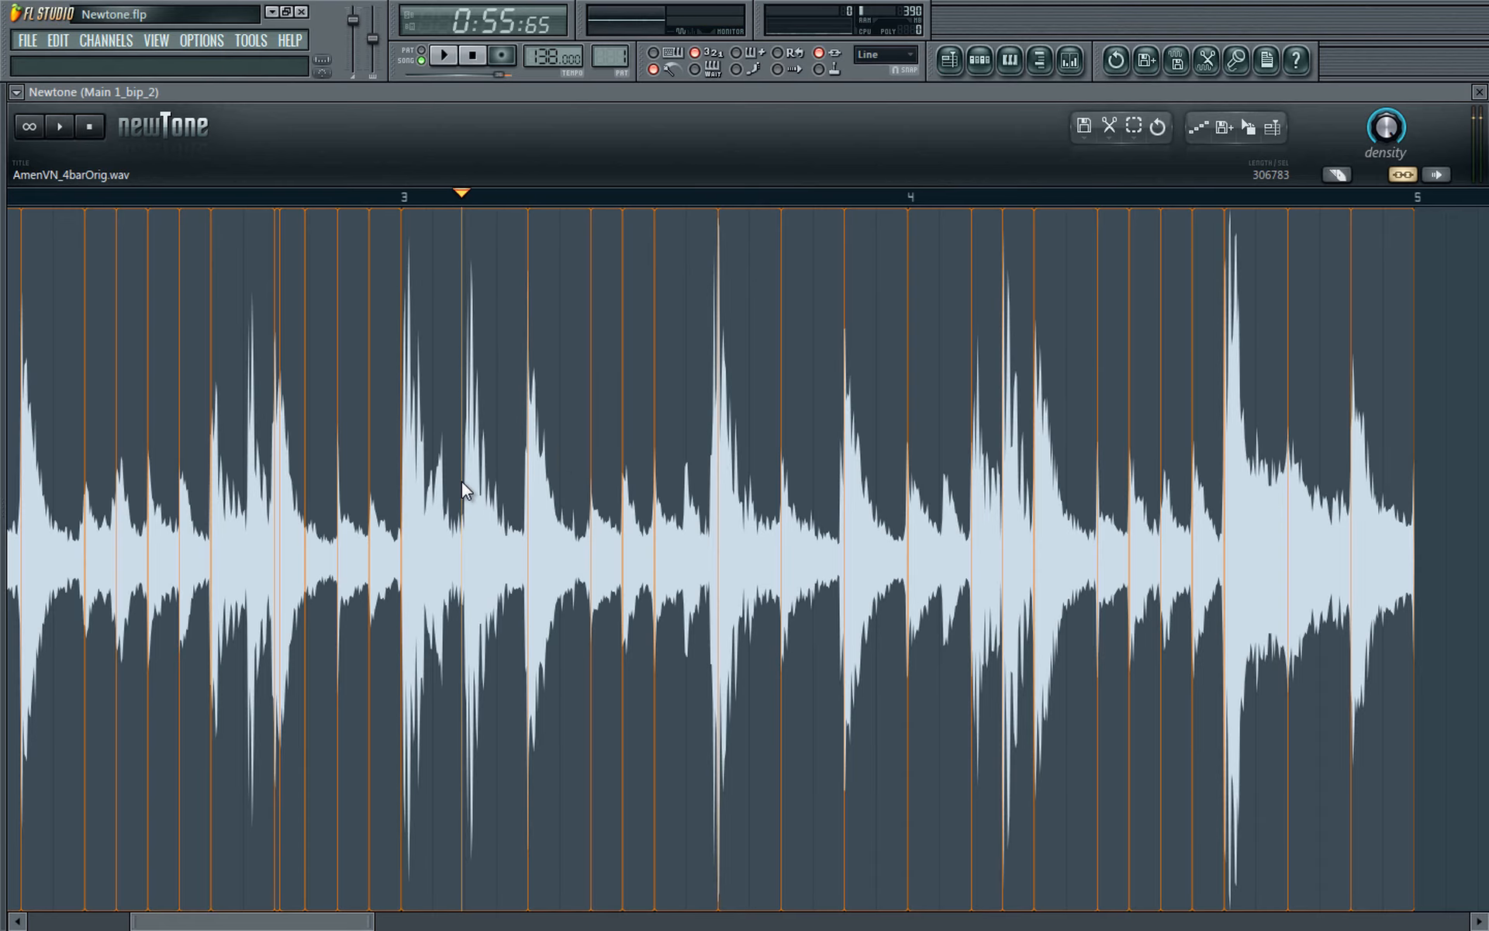
pyautogui.scroll(6, 461, 480)
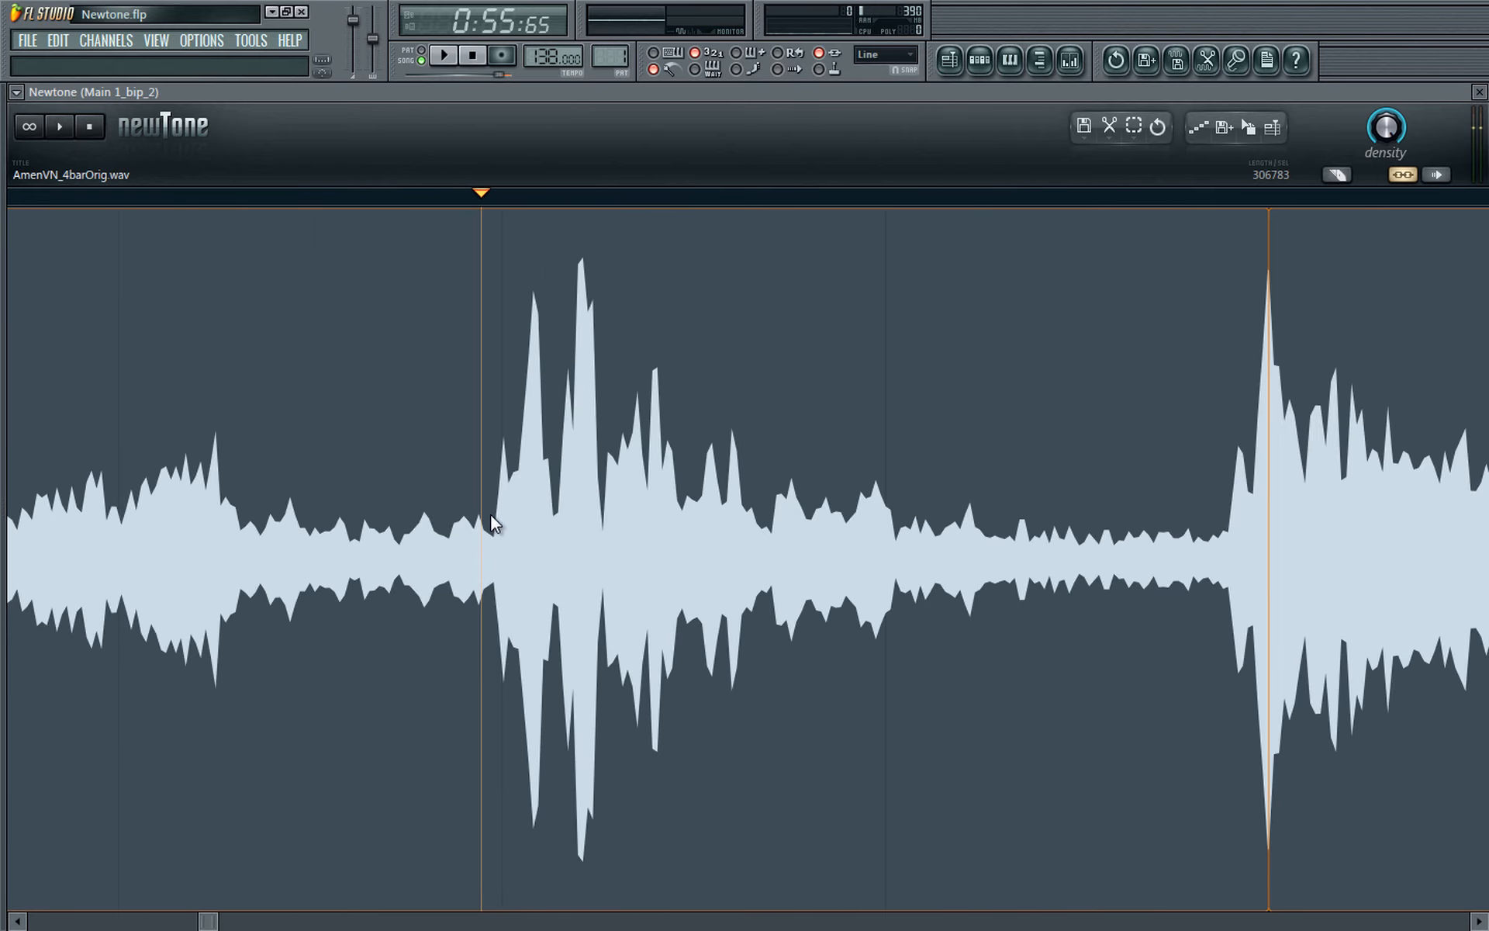
pyautogui.scroll(-6, 488, 515)
pyautogui.press('space')
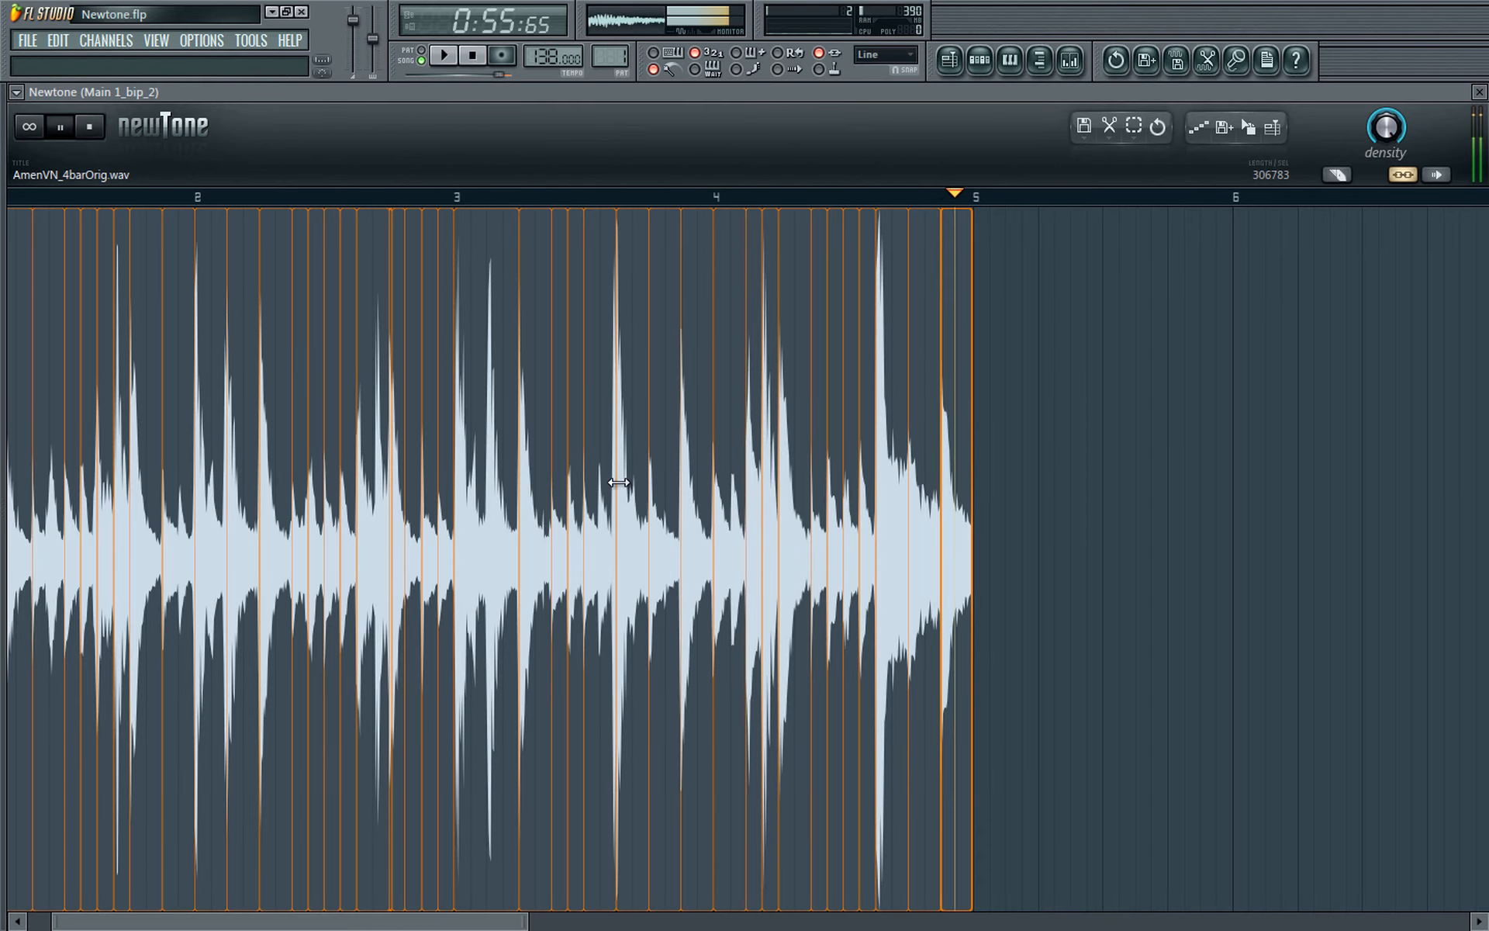
# Step: Audition the warped loop from its start in song playback and send it to the playlist as an audio clip
pyautogui.click(473, 55)
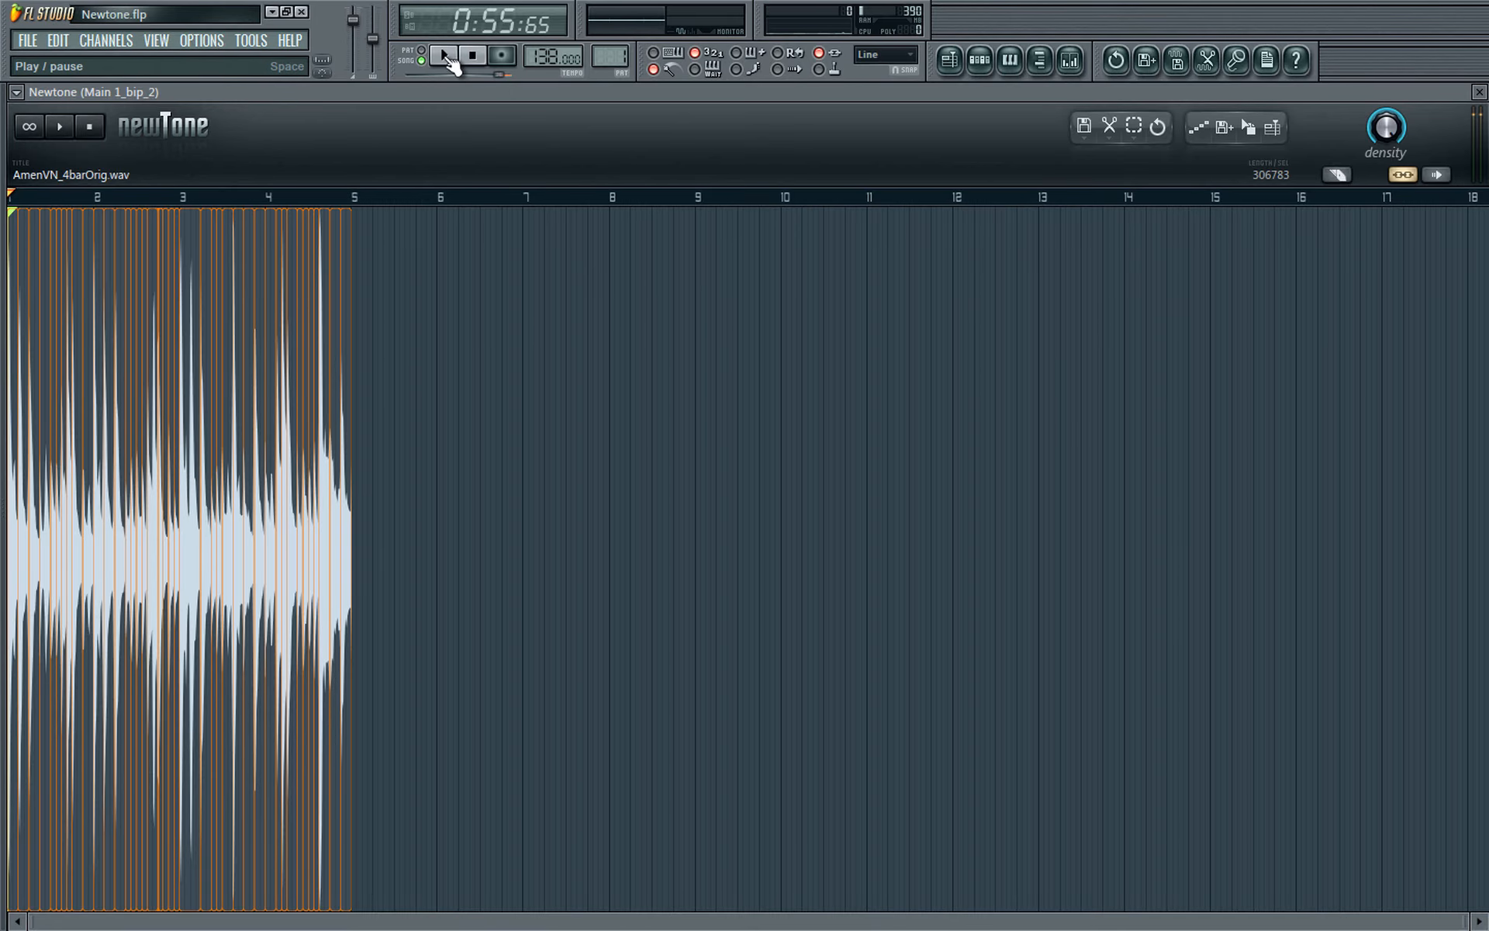
pyautogui.click(447, 57)
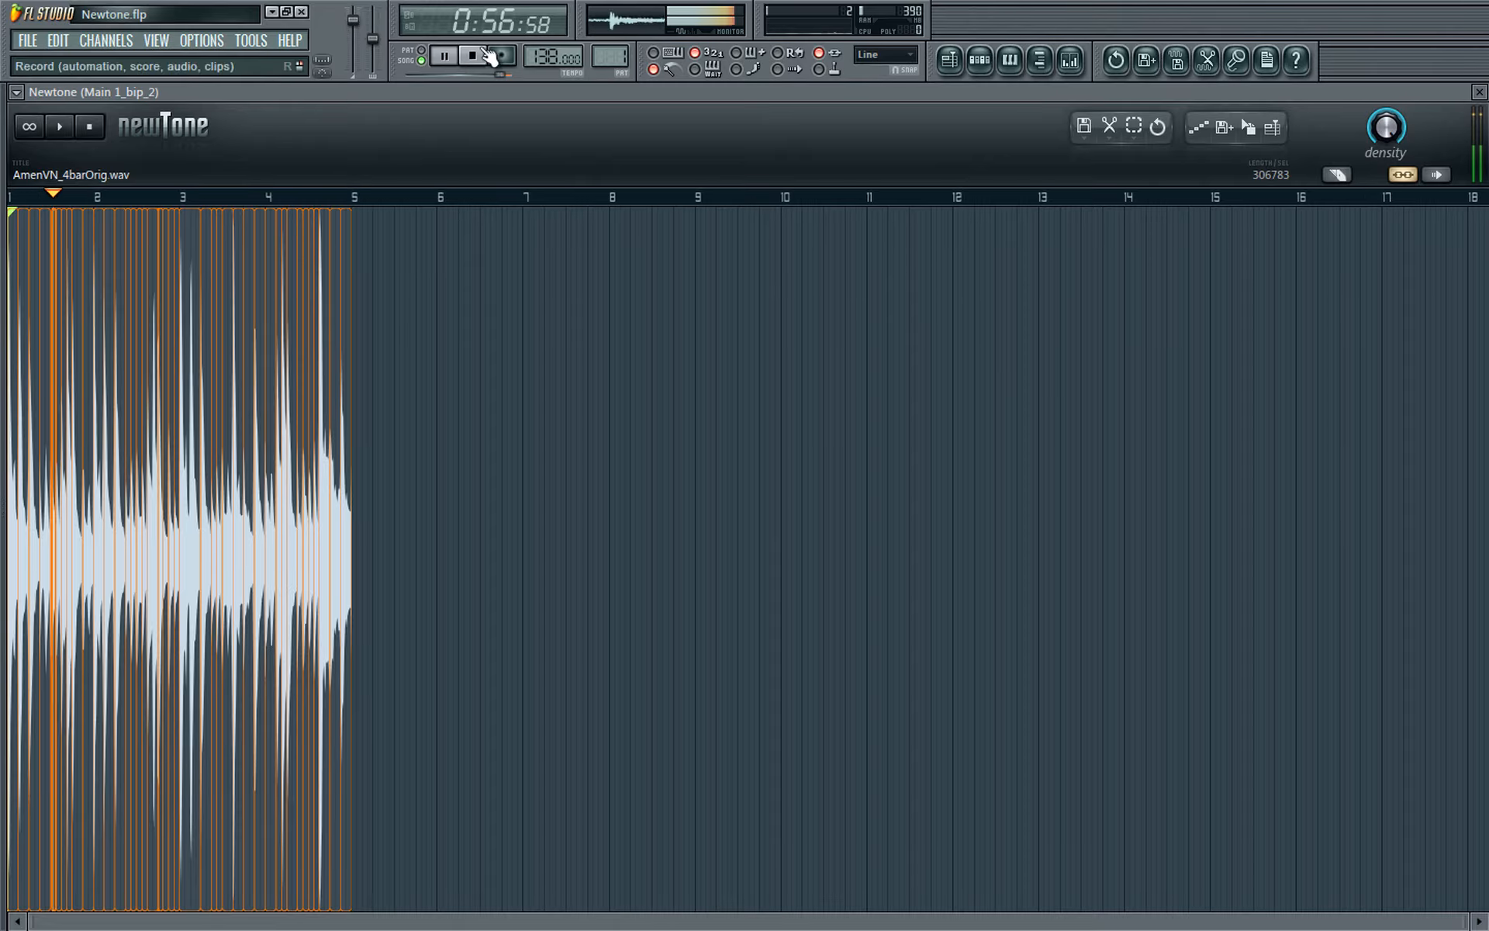
pyautogui.click(472, 55)
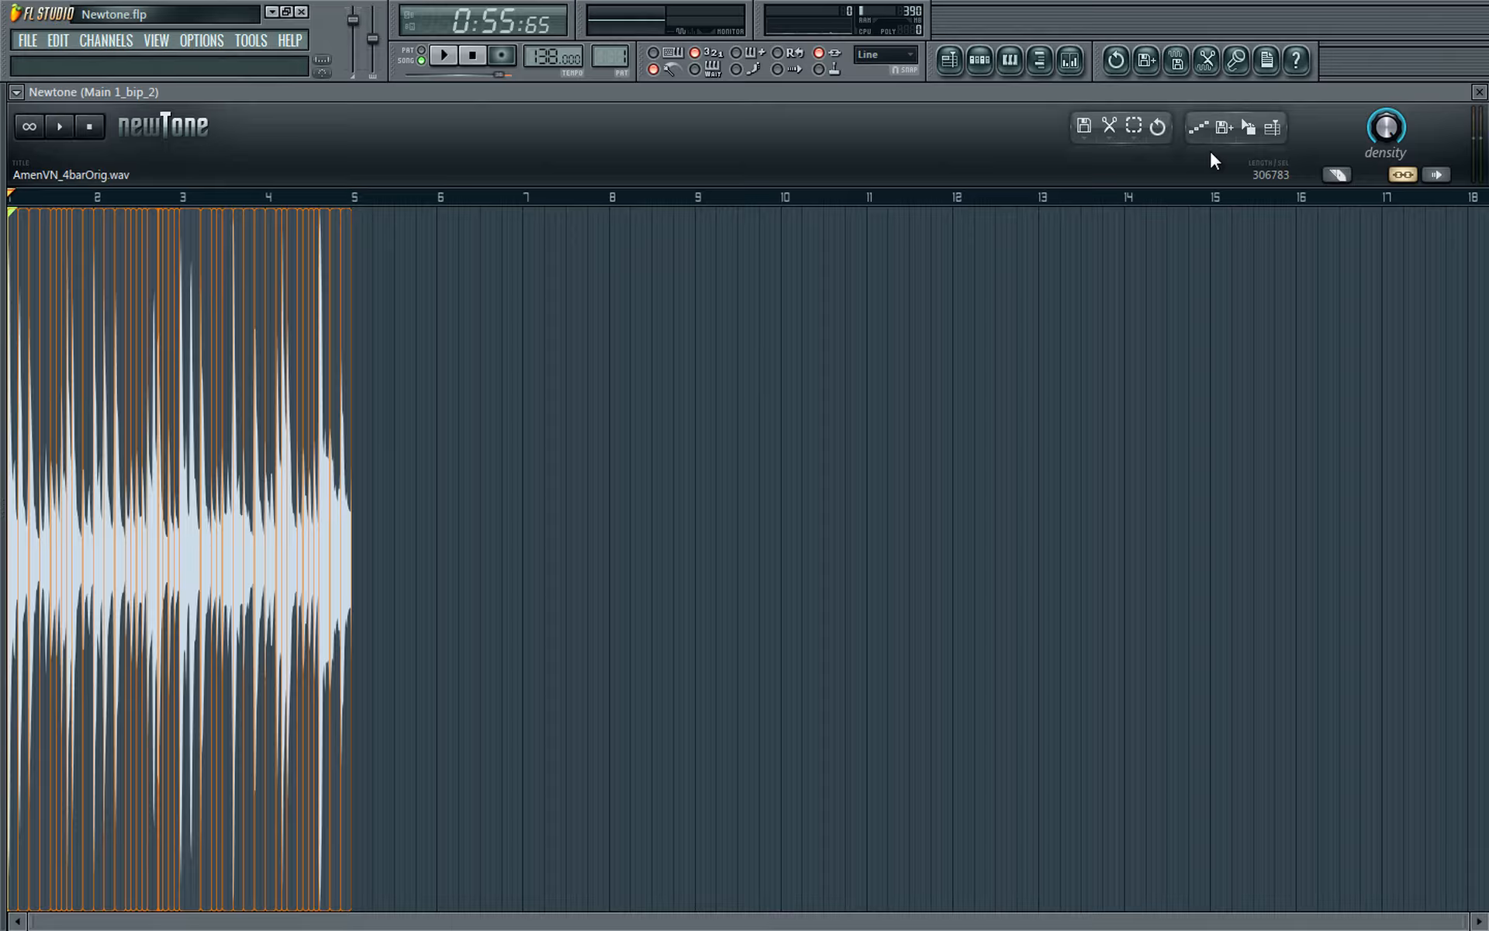
pyautogui.click(1281, 134)
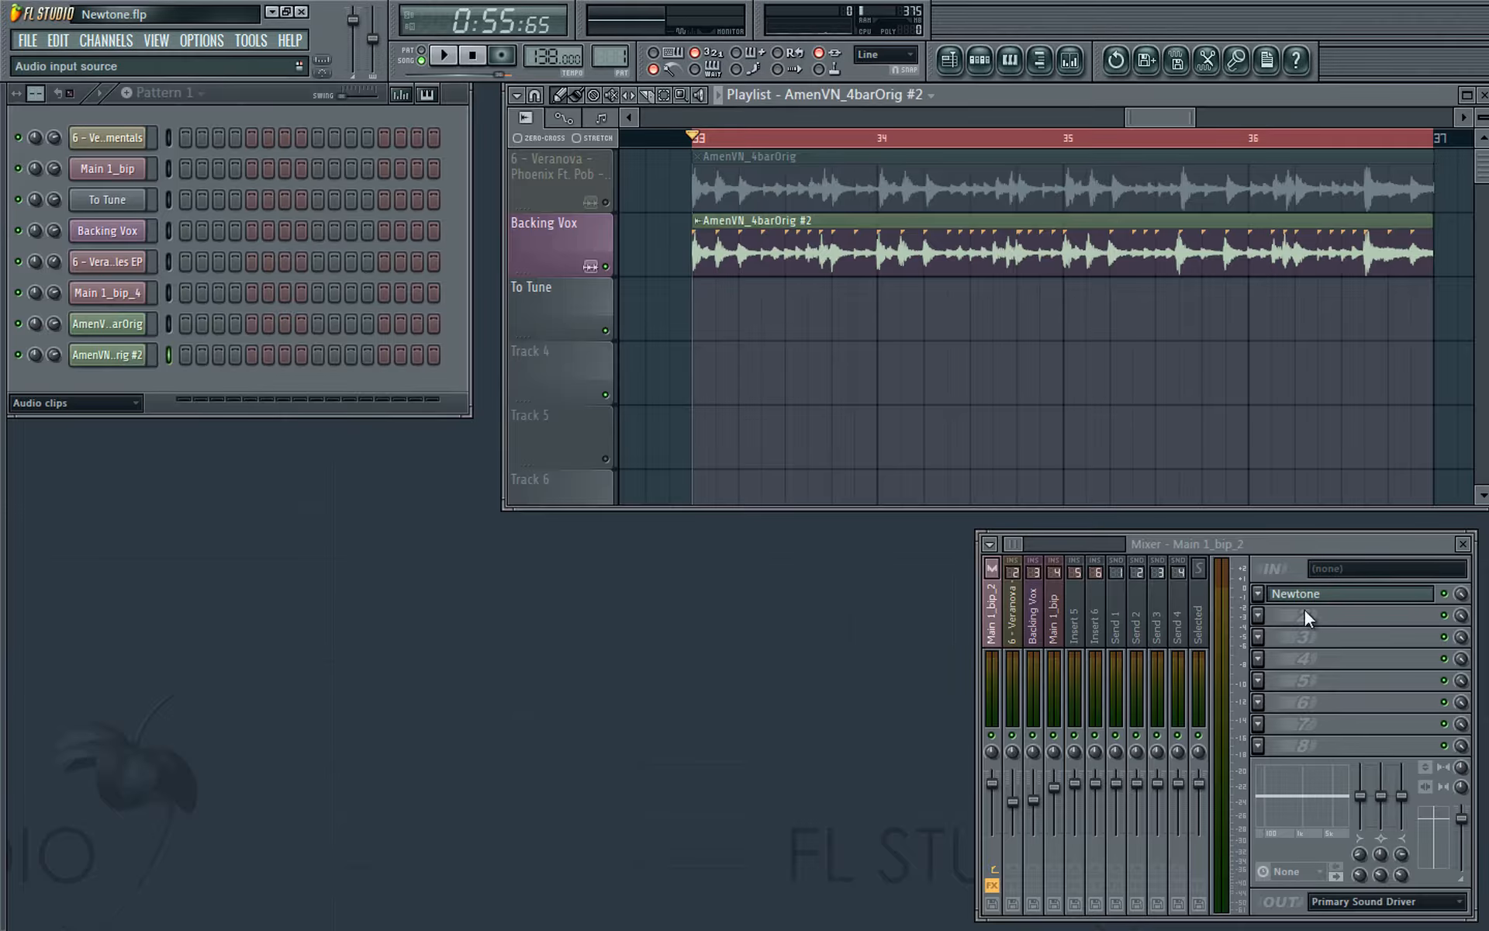
# Step: Remove Newtone from the first effect slot of the Main 1_bip_2 mixer track and play the warped clip in the playlist
pyautogui.click(1256, 594)
pyautogui.moveTo(1306, 612)
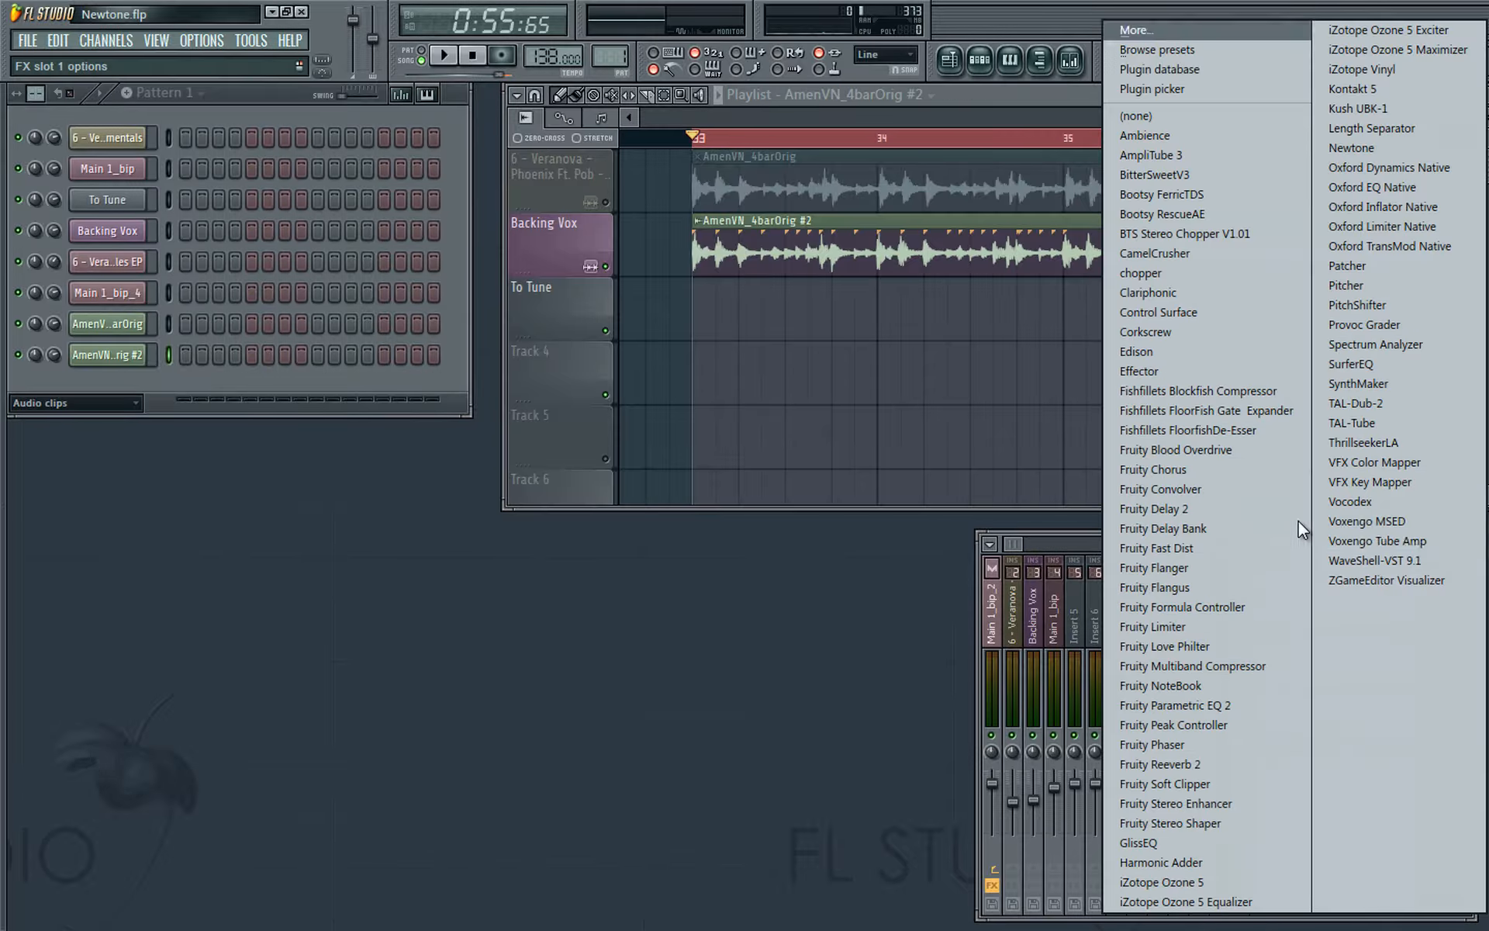
pyautogui.click(1157, 115)
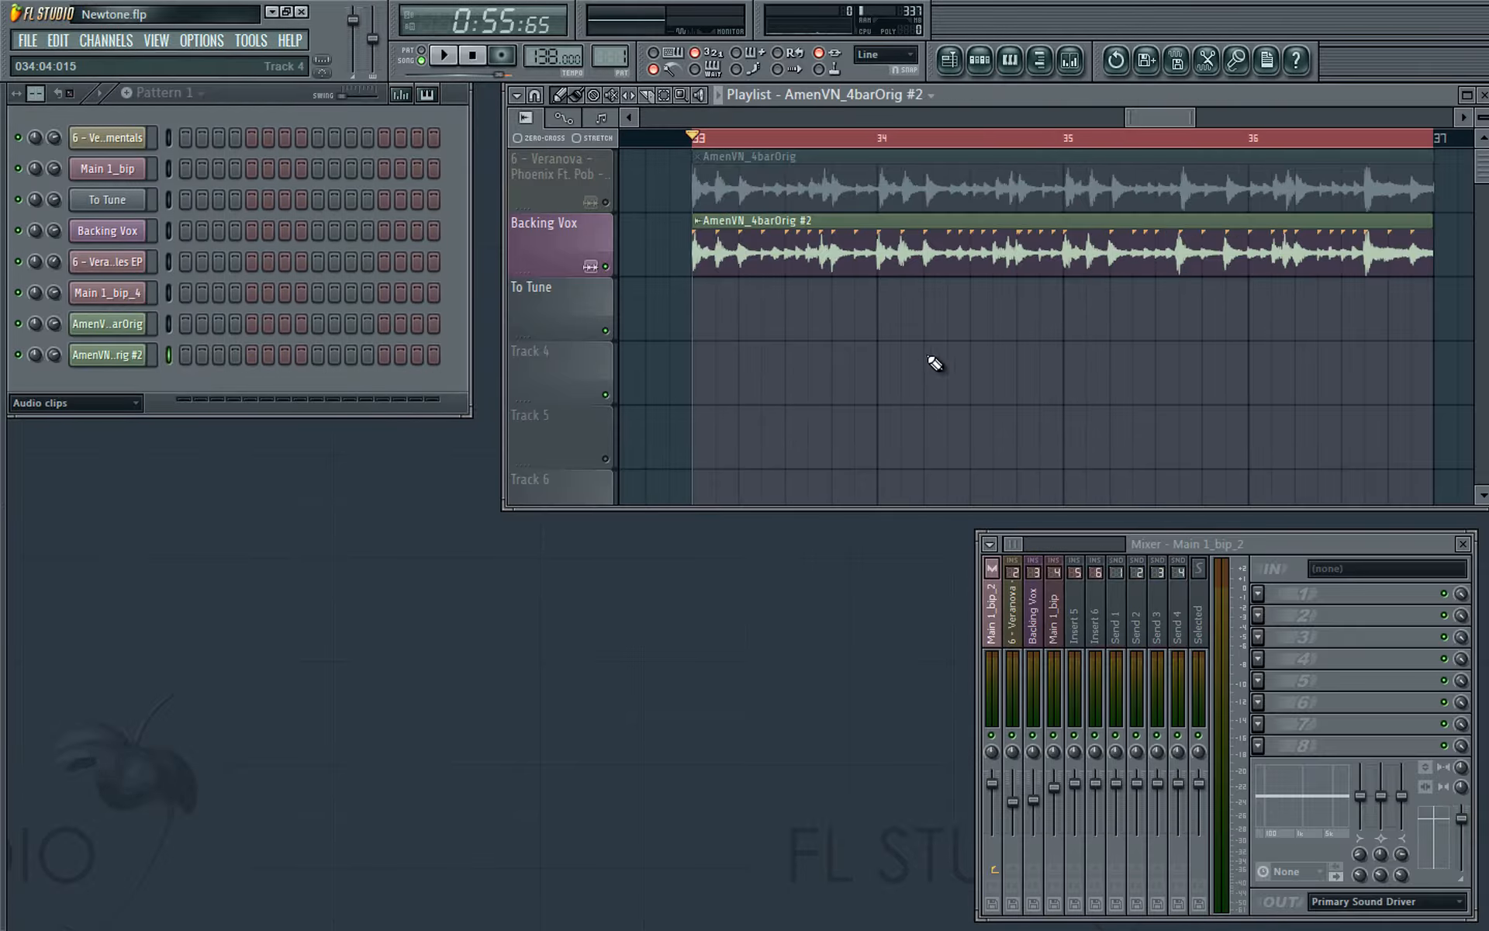
pyautogui.press('space')
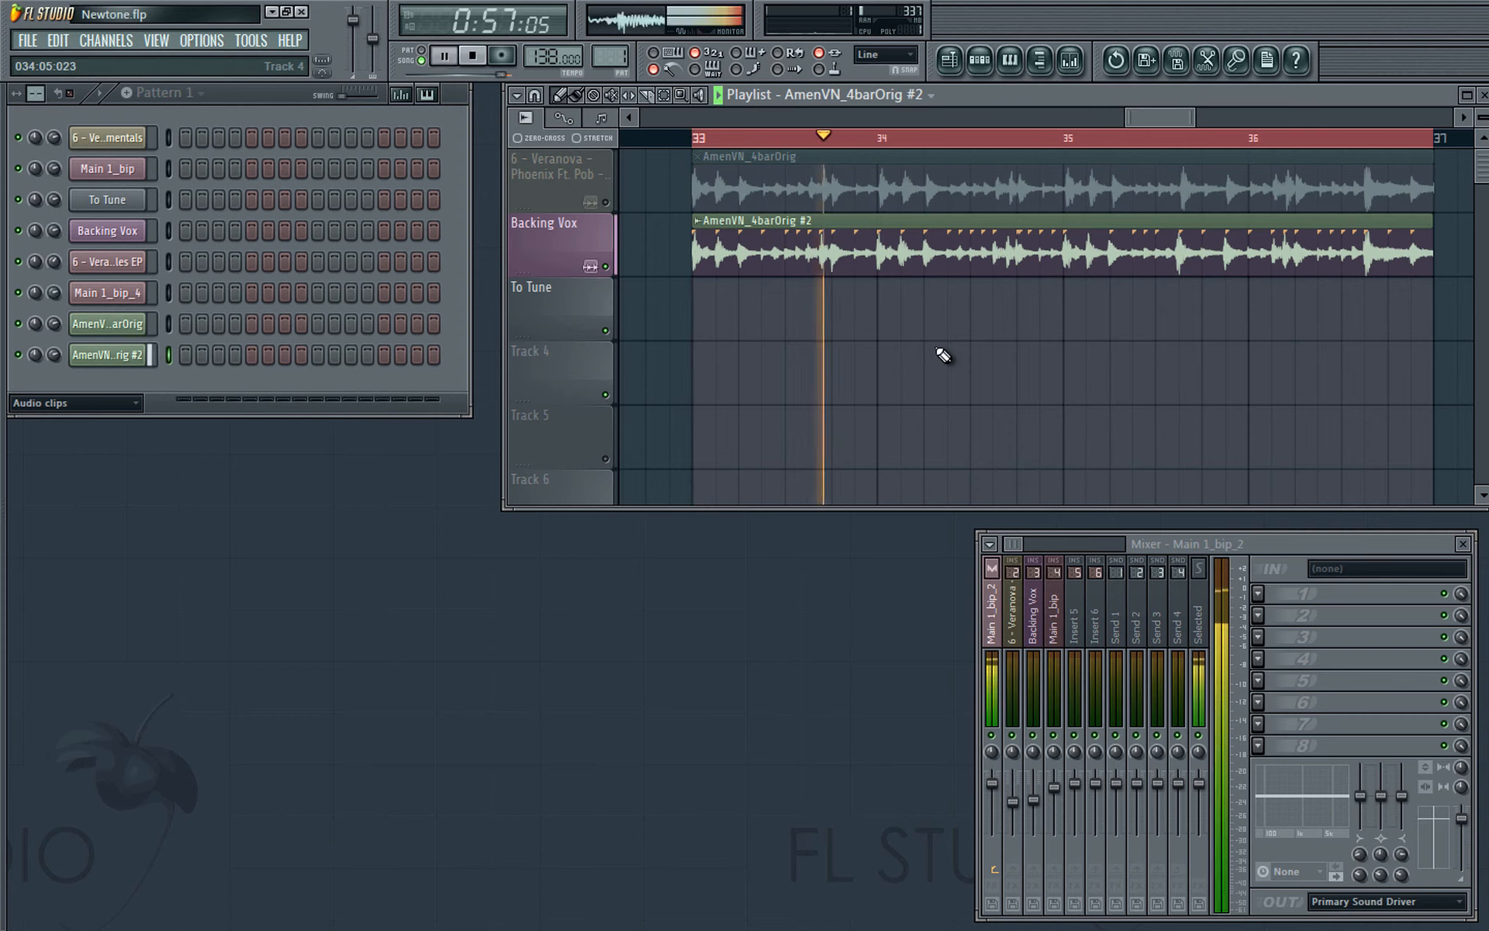